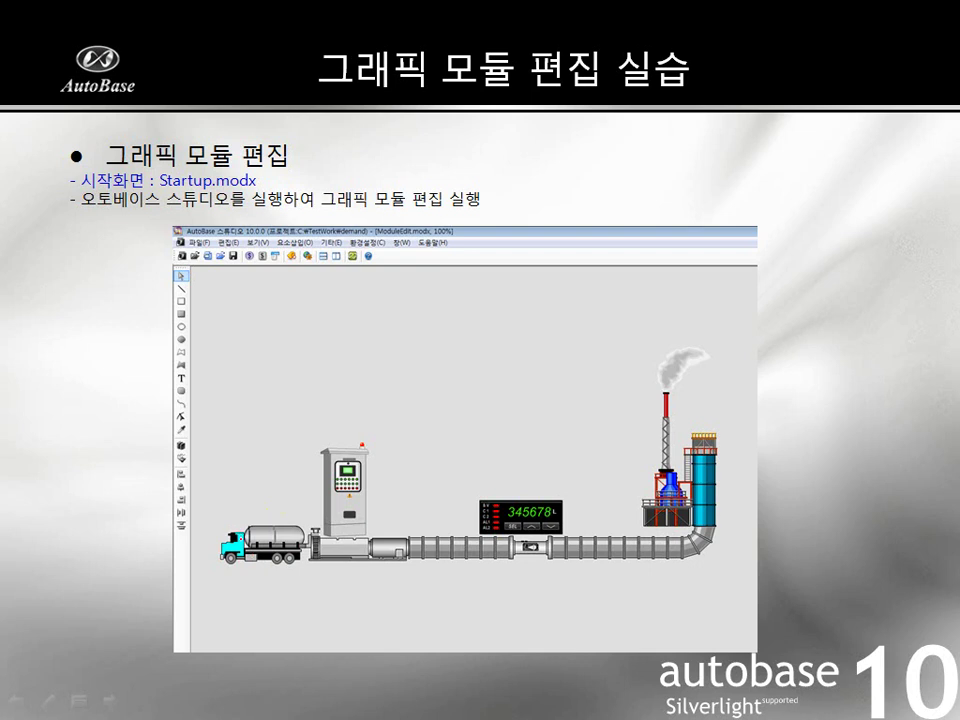
# - Start AutoBase 10.0.0.2 and open the OnlineSeminar_Siemens_S7_TCPIP project for editing in the studio
pyautogui.press('super')
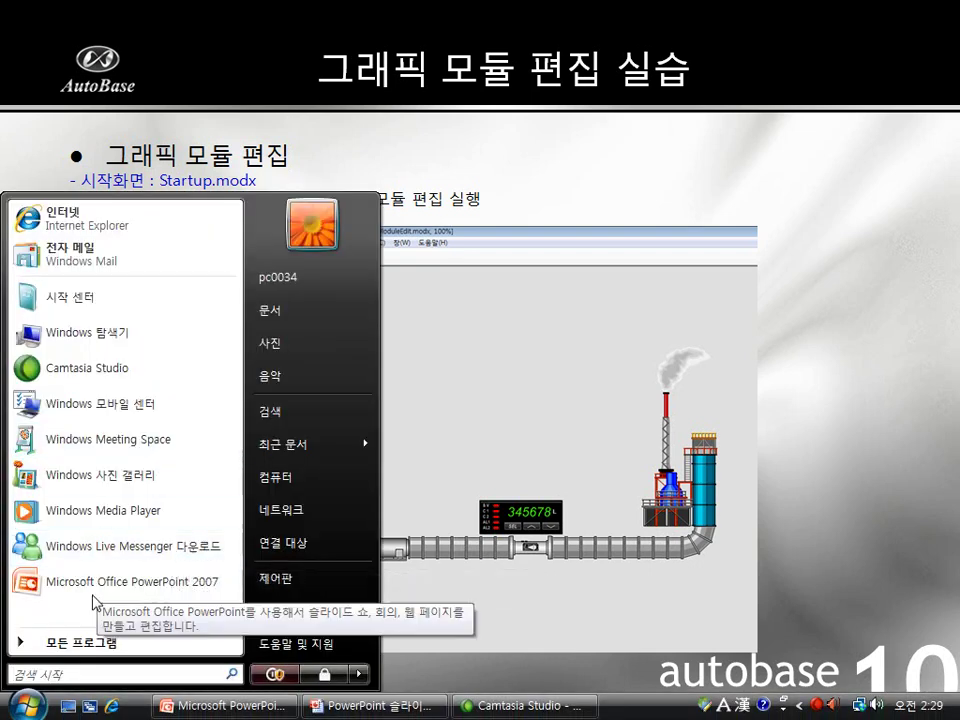
pyautogui.click(75, 640)
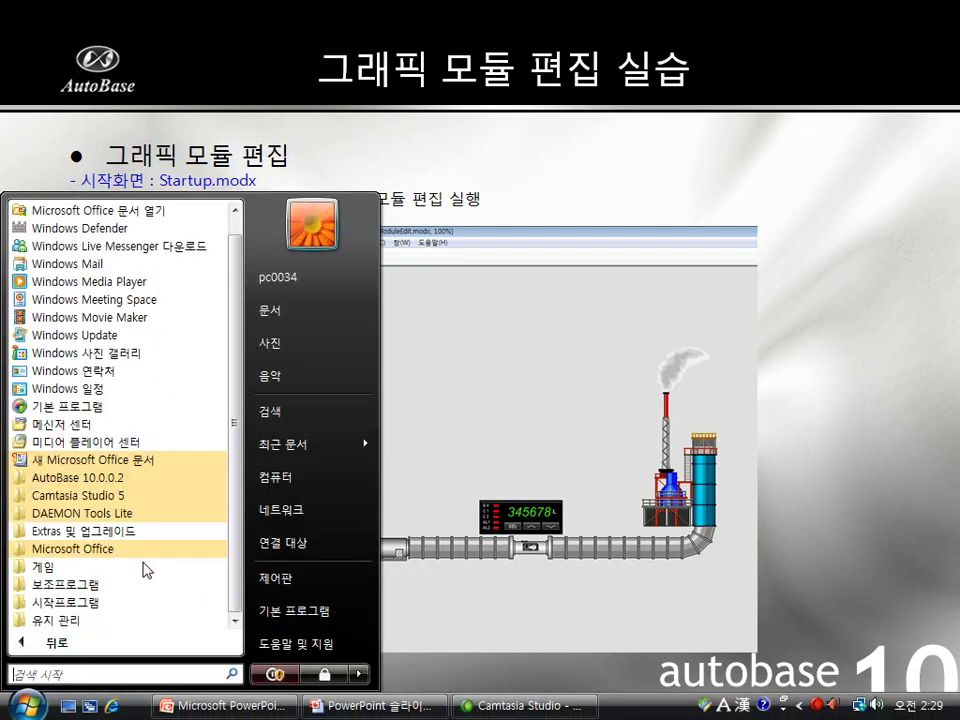
pyautogui.click(140, 482)
pyautogui.click(120, 605)
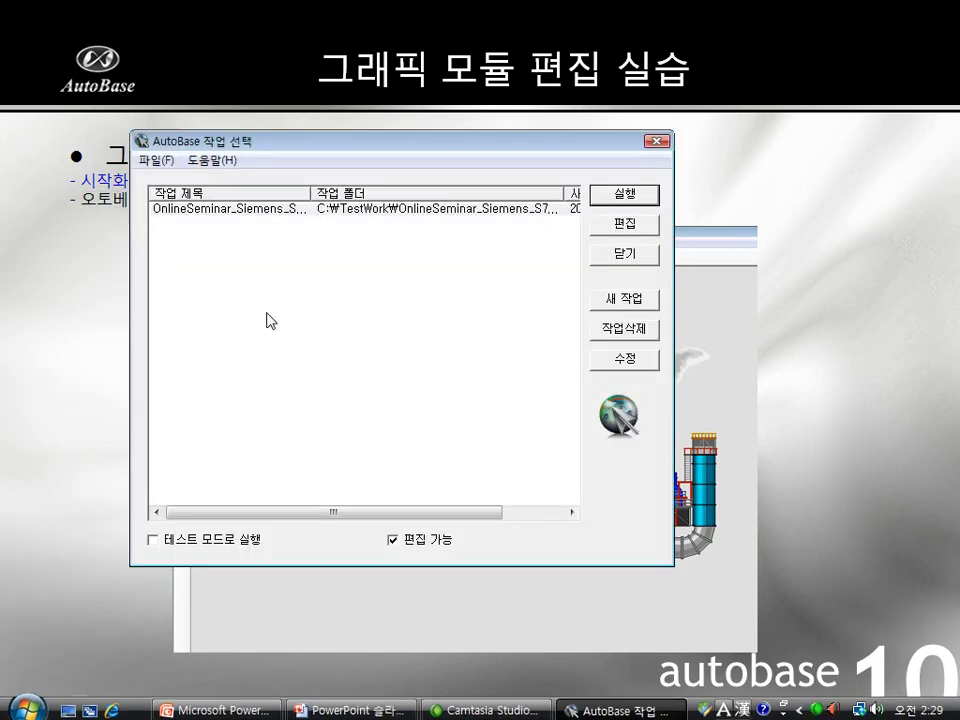
pyautogui.click(315, 209)
pyautogui.click(621, 224)
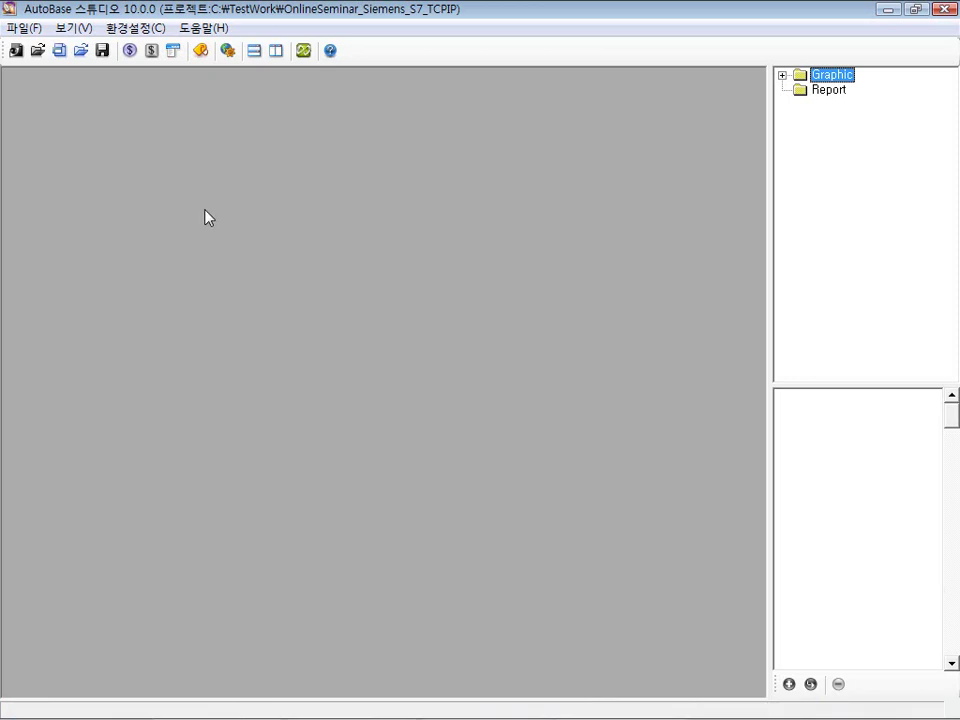
# - Create a new graphic module and slightly widen the project tree area beside the canvas
pyautogui.click(15, 30)
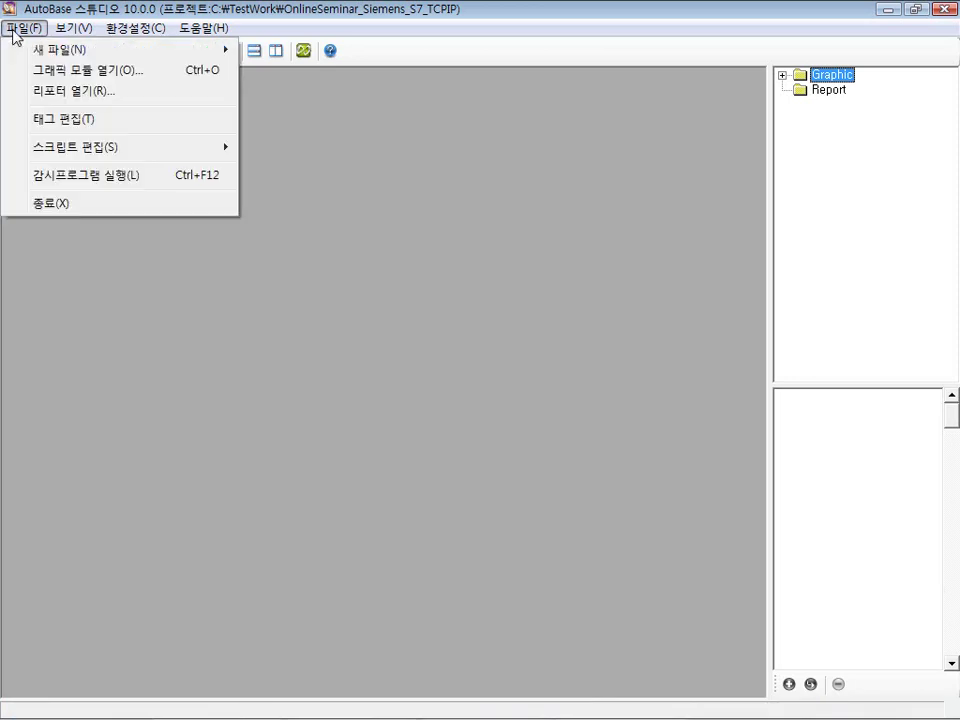
pyautogui.moveTo(40, 50)
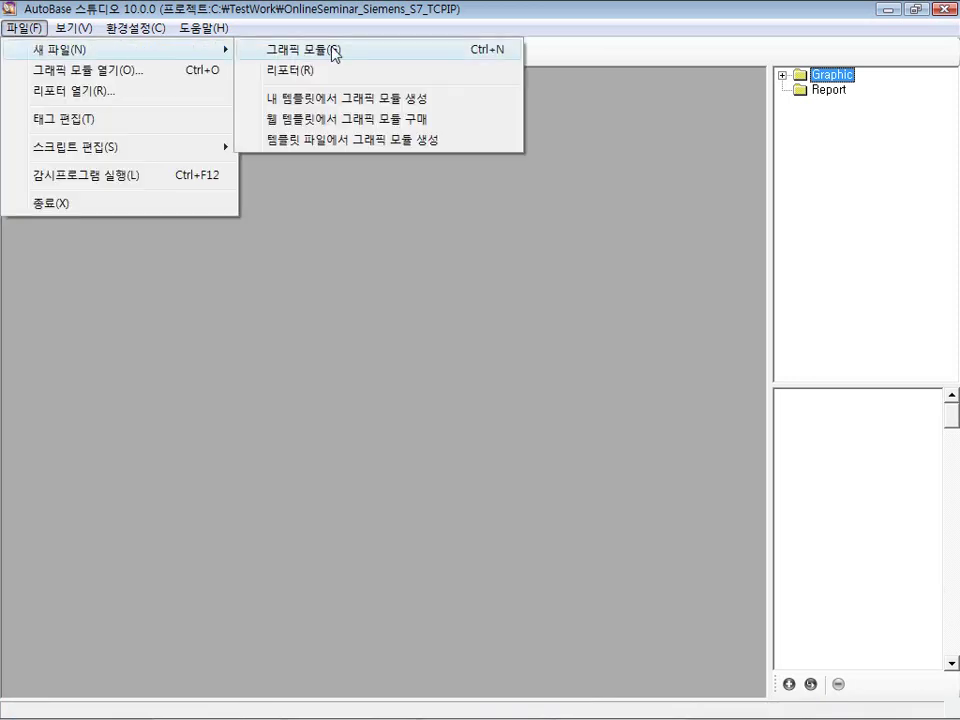
pyautogui.click(311, 242)
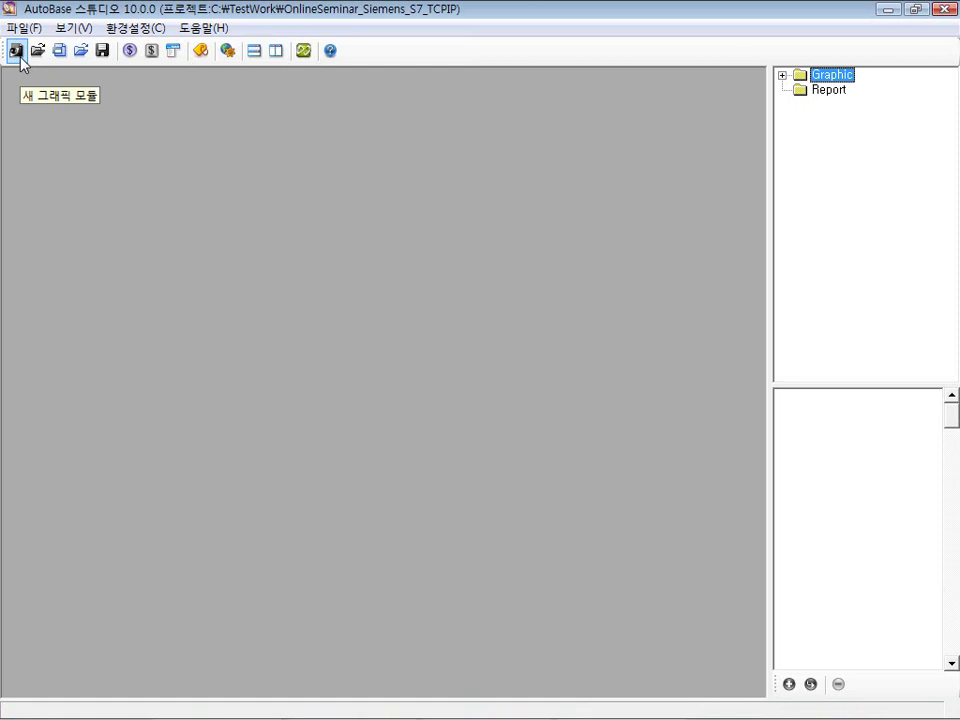
pyautogui.click(19, 55)
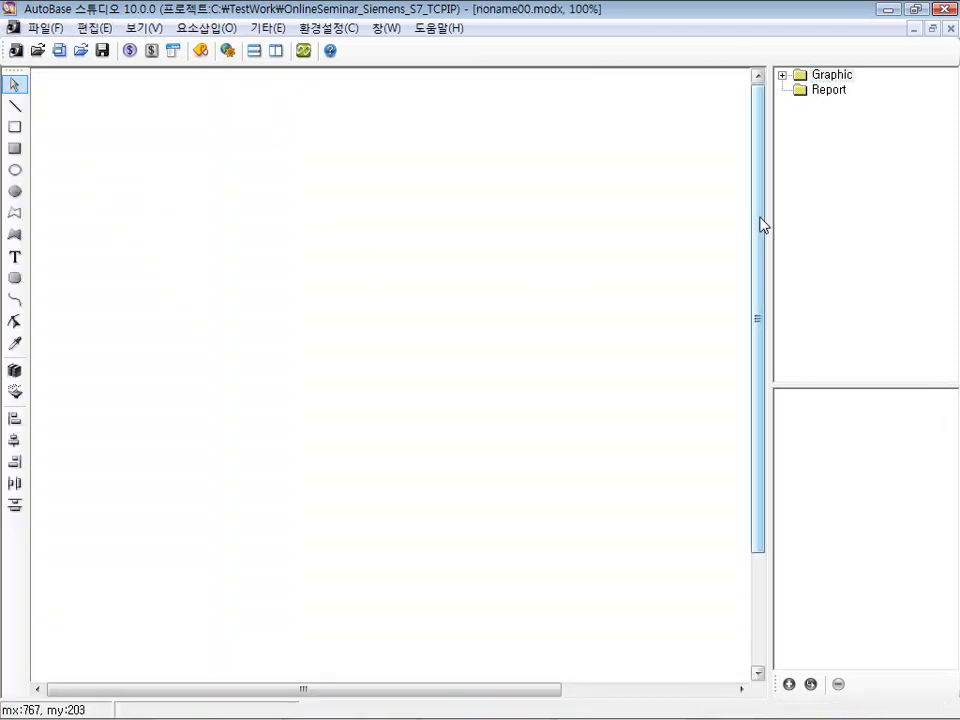
pyautogui.moveTo(771, 210); pyautogui.dragTo(738, 205)
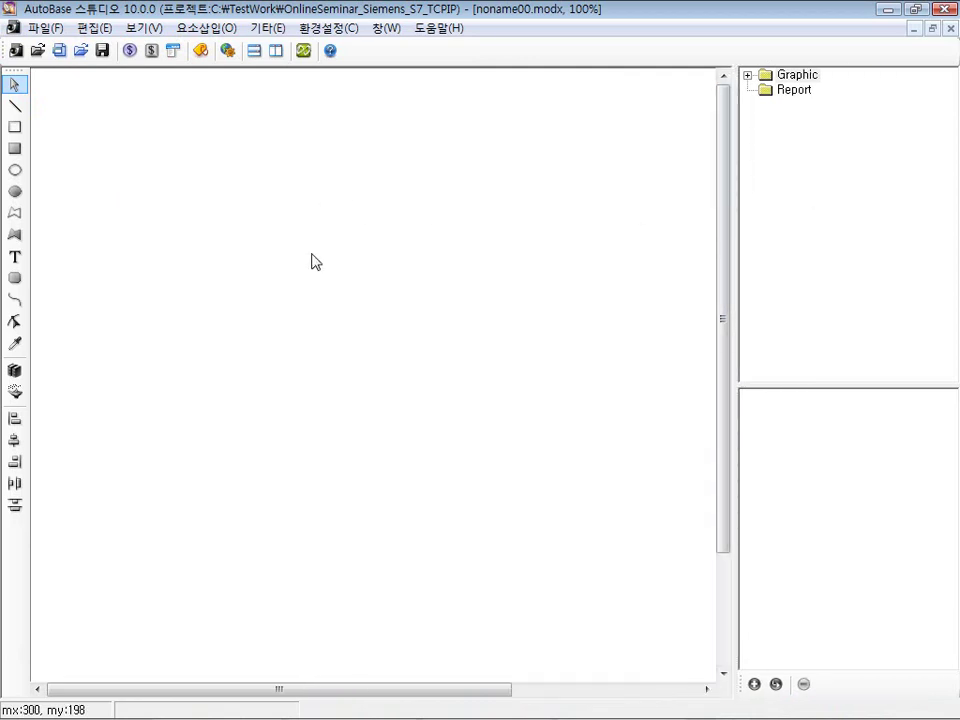
# - Insert a module selection button (Button Module3D) near the upper-left corner of the canvas
pyautogui.click(229, 30)
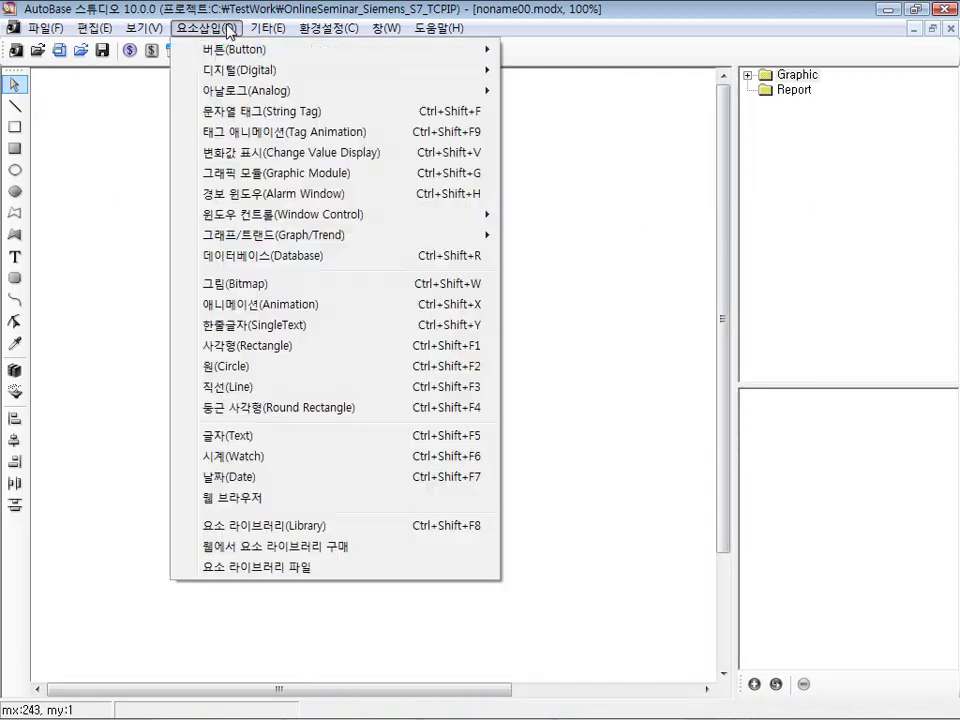
pyautogui.click(88, 113)
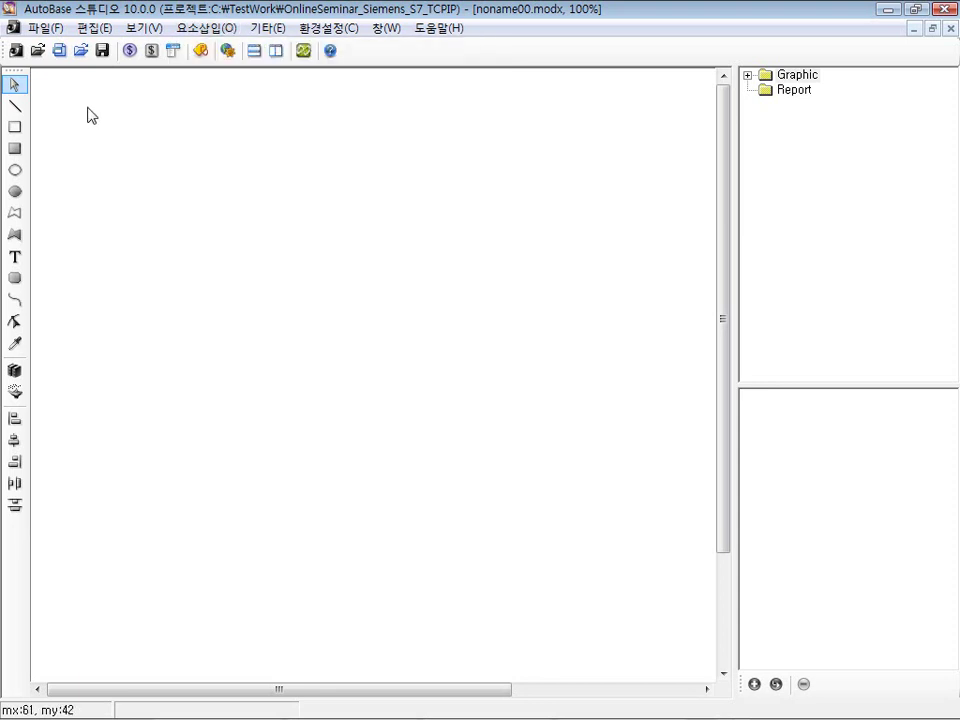
pyautogui.click(213, 28)
pyautogui.moveTo(229, 49)
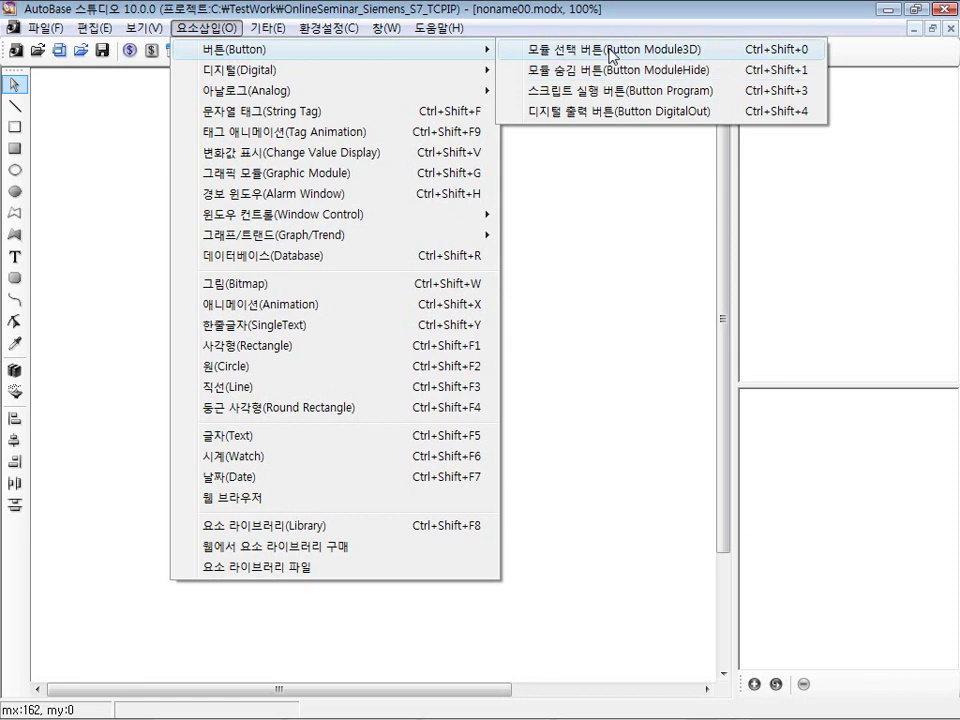
pyautogui.click(611, 50)
pyautogui.click(347, 148)
pyautogui.click(154, 141)
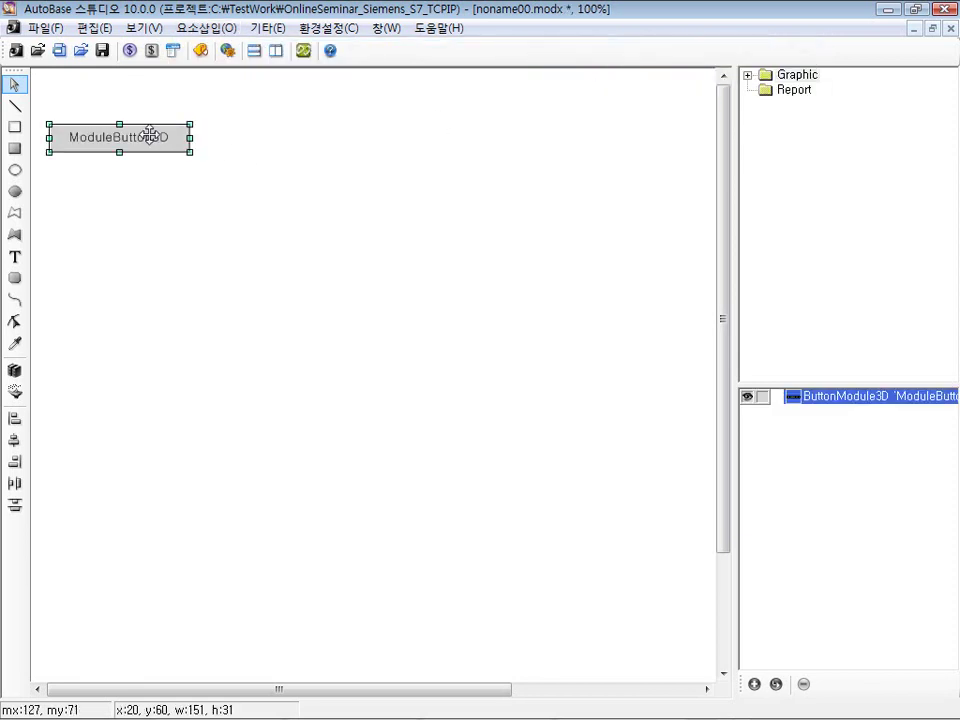
pyautogui.click(152, 184)
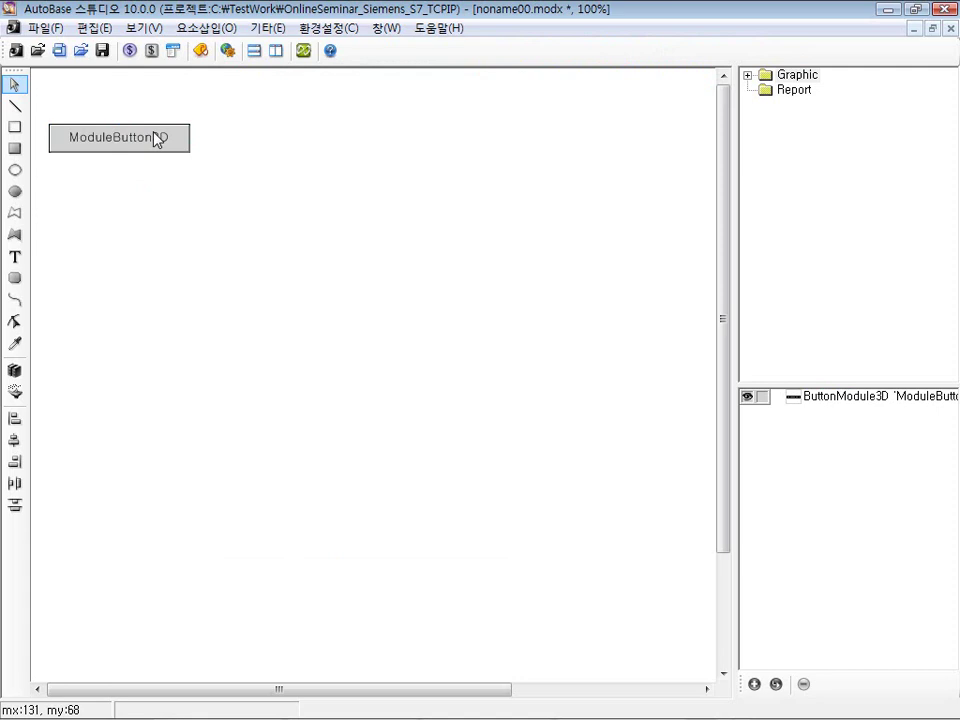
# - Examine the module selection button's text and module file name properties, leaving them unedited
pyautogui.click(155, 138)
pyautogui.doubleClick(153, 131)
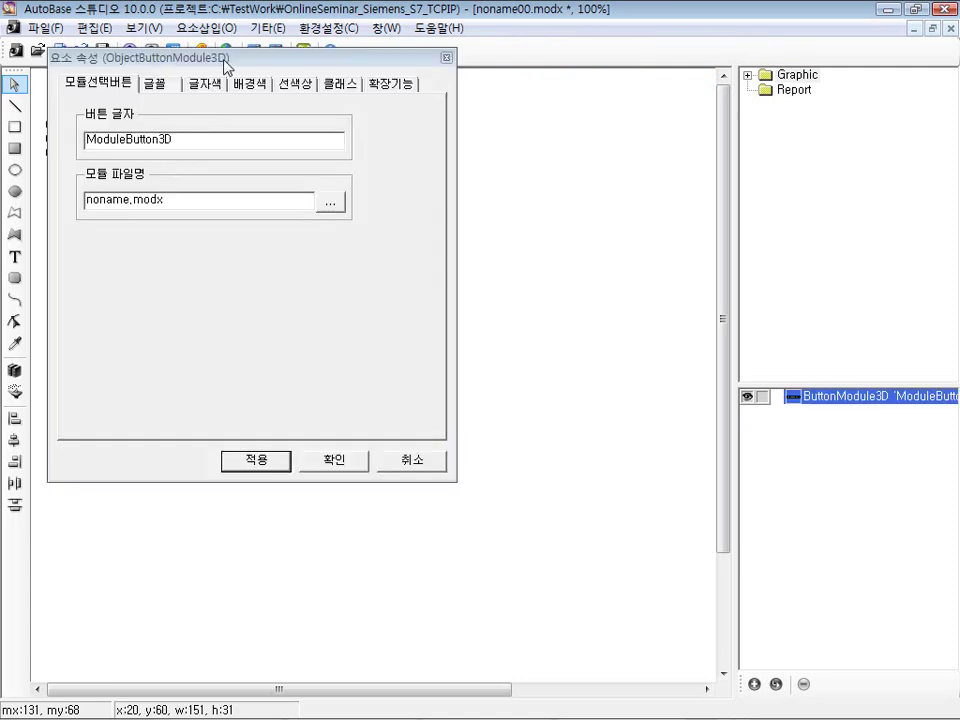
pyautogui.moveTo(225, 71); pyautogui.dragTo(349, 198)
pyautogui.moveTo(247, 325); pyautogui.dragTo(206, 321)
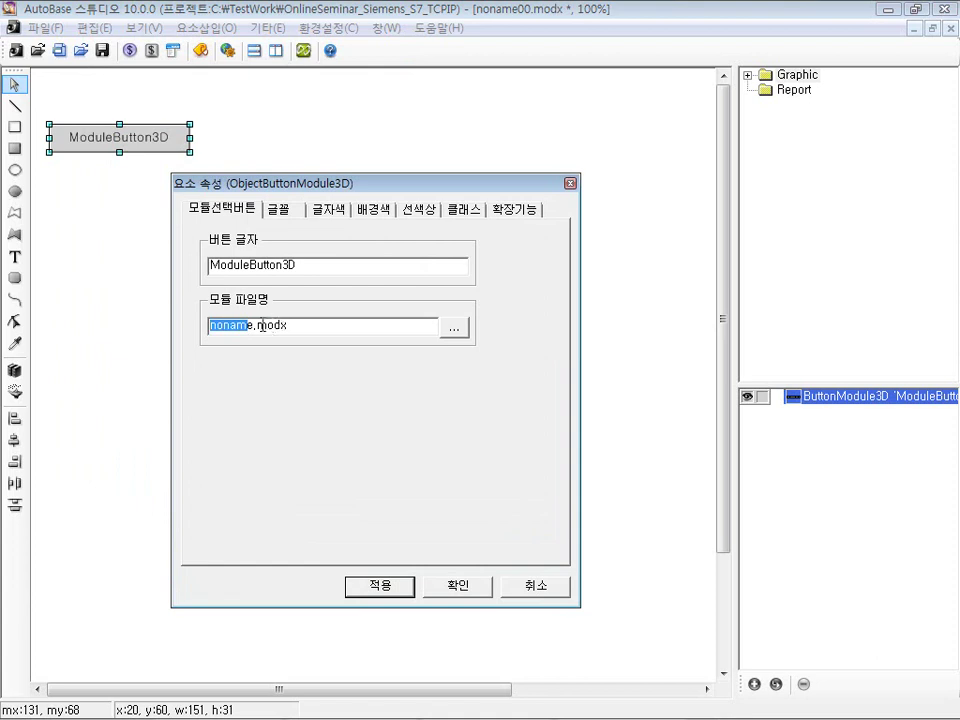
pyautogui.click(531, 588)
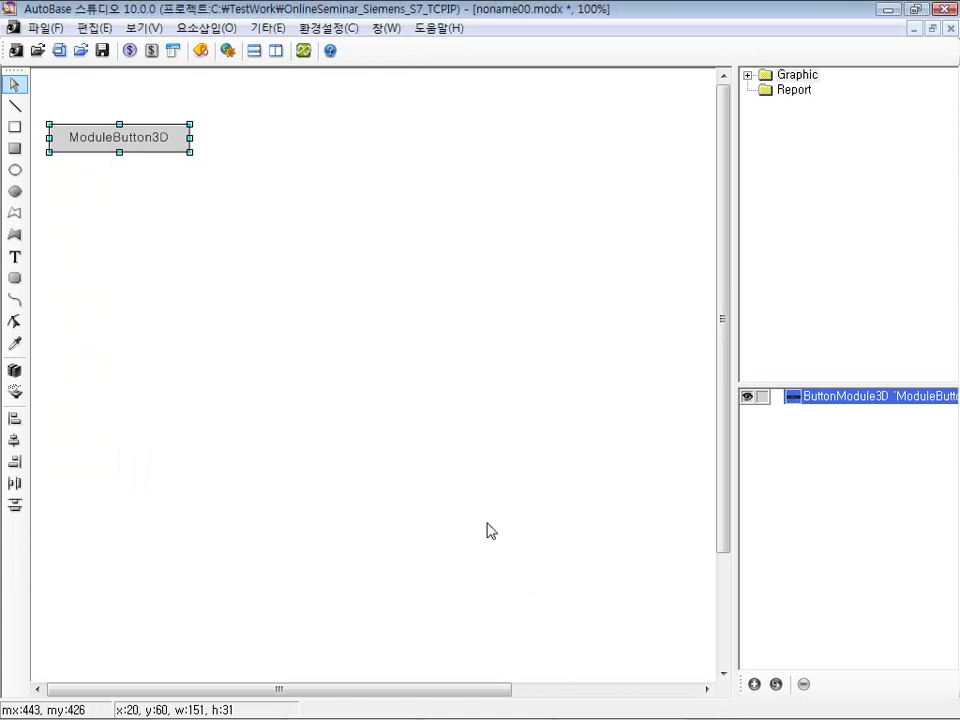
pyautogui.click(298, 212)
# - Insert a module hide button (Button ModuleHide) below the module selection button and resize it to about 133 by 44
pyautogui.click(207, 28)
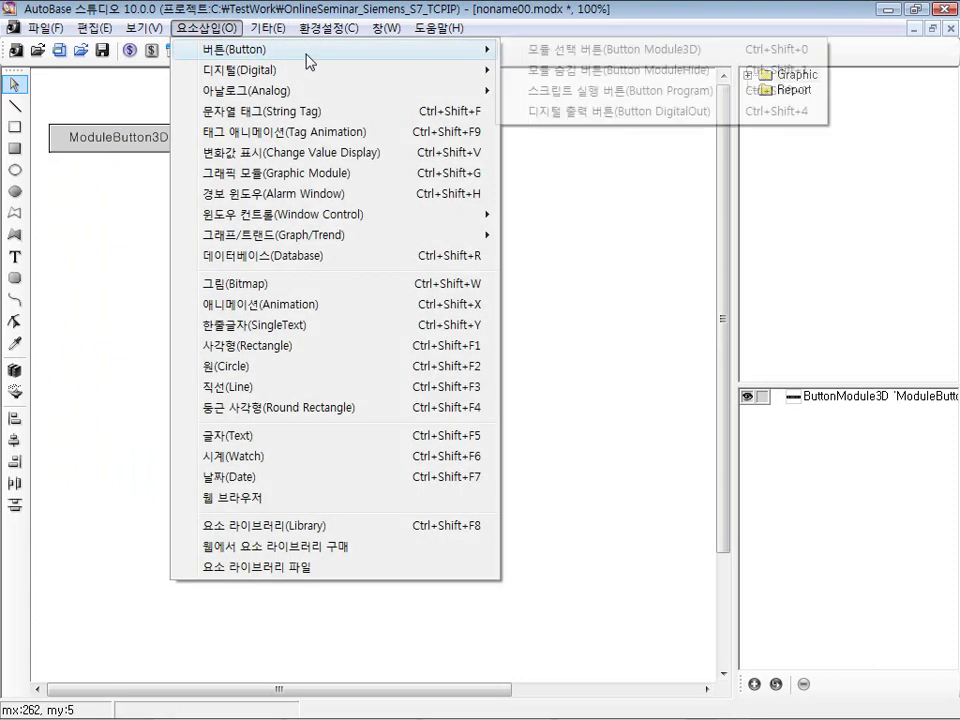
pyautogui.click(586, 78)
pyautogui.moveTo(120, 198); pyautogui.dragTo(126, 238)
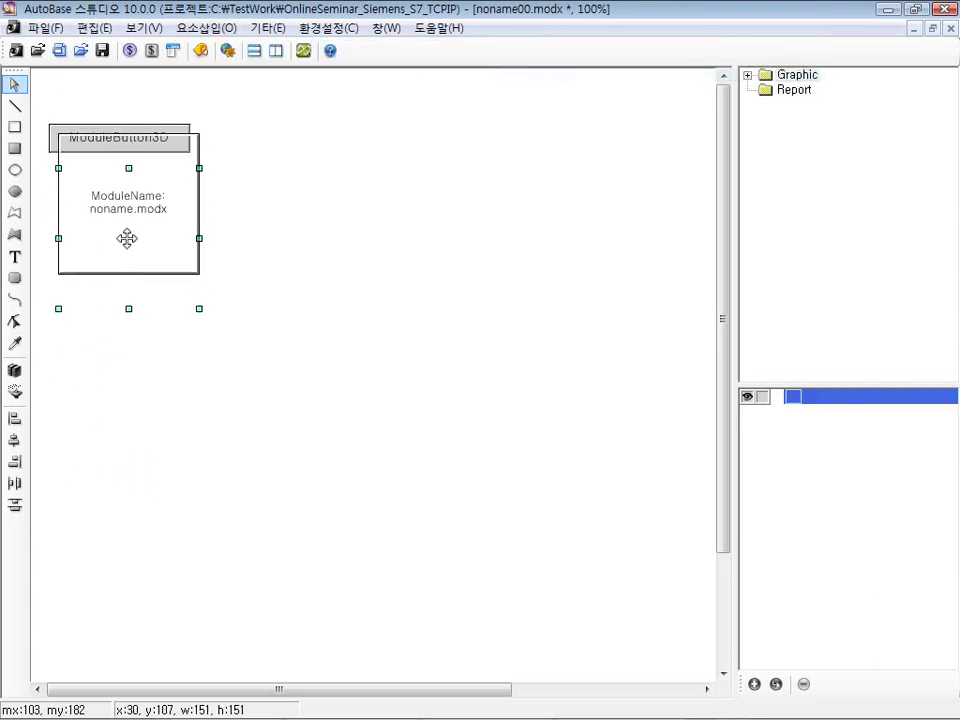
pyautogui.moveTo(198, 308); pyautogui.dragTo(182, 188)
pyautogui.click(166, 204)
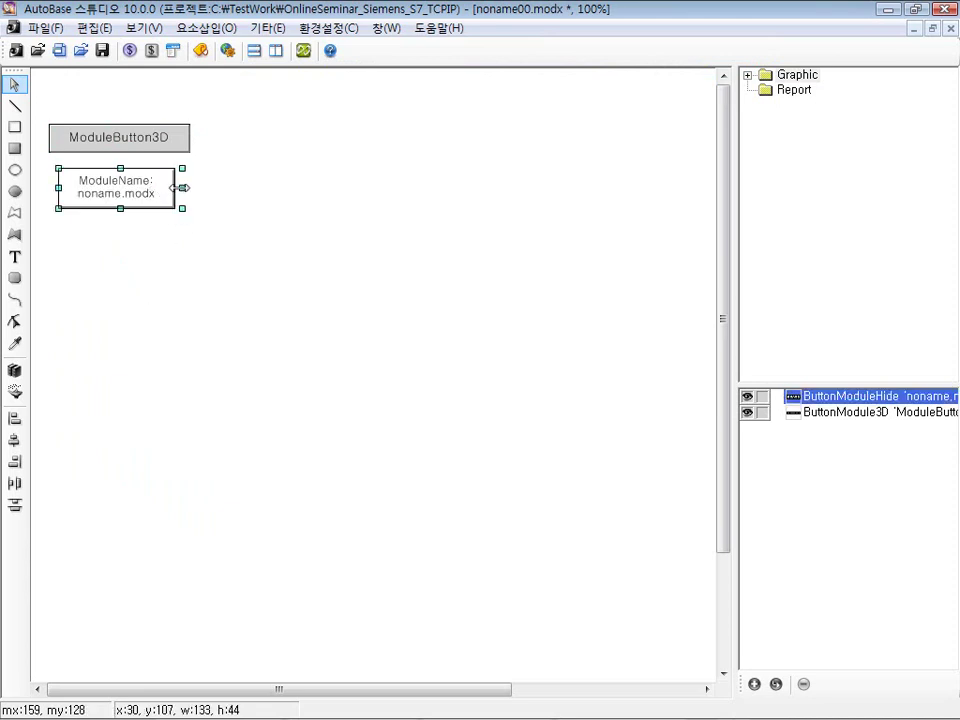
pyautogui.click(167, 193)
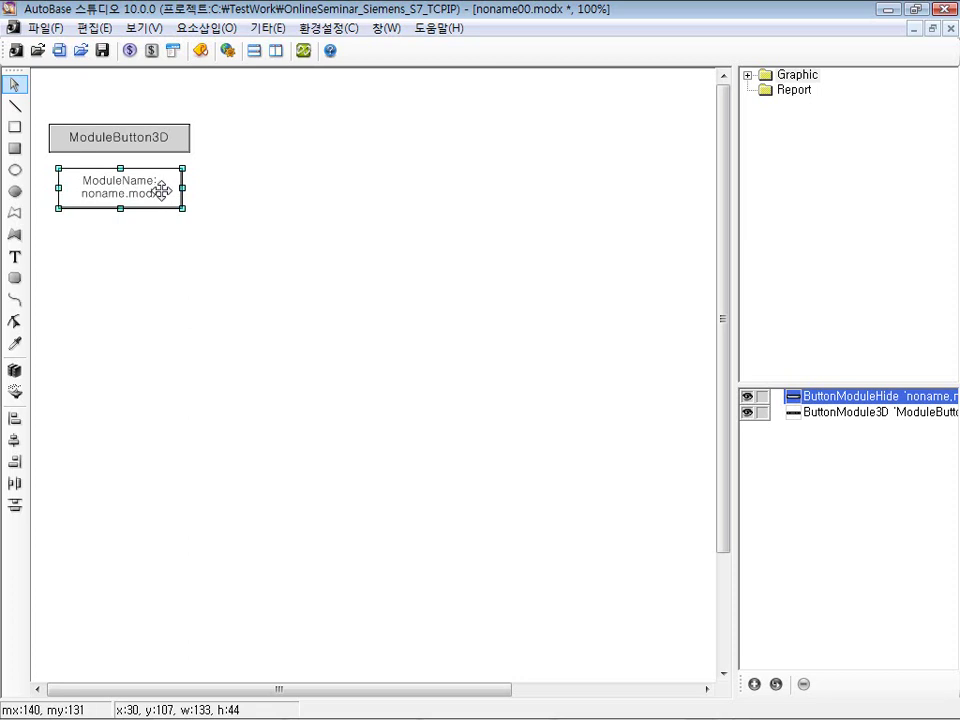
pyautogui.click(261, 154)
# - Insert a script execution button (Button Program) and place it below the module hide button at about x 21, y 166
pyautogui.click(195, 29)
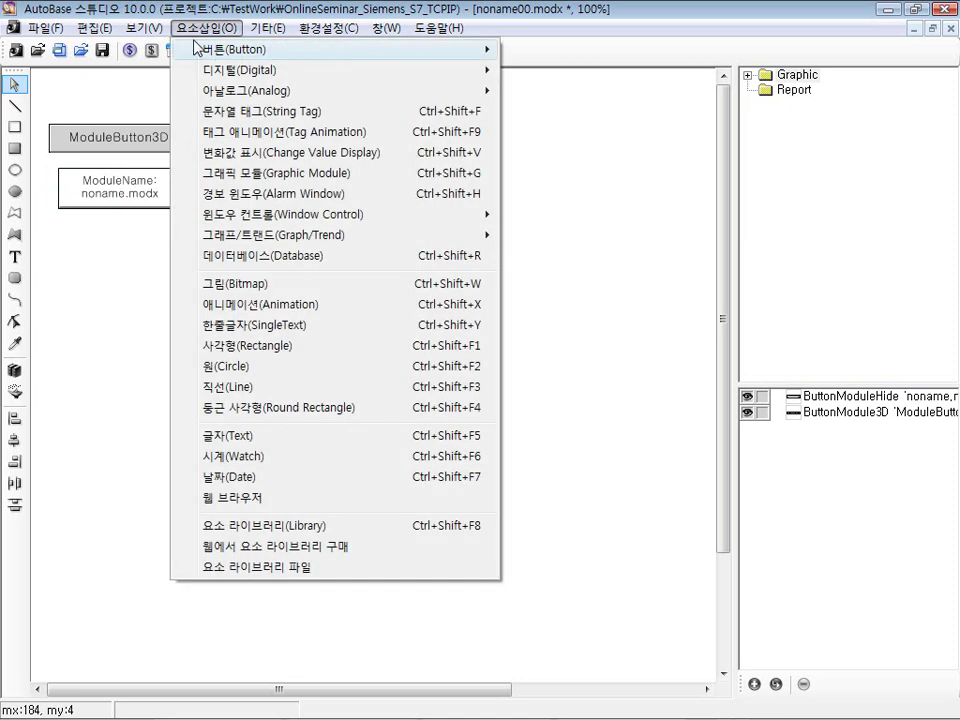
pyautogui.moveTo(225, 49)
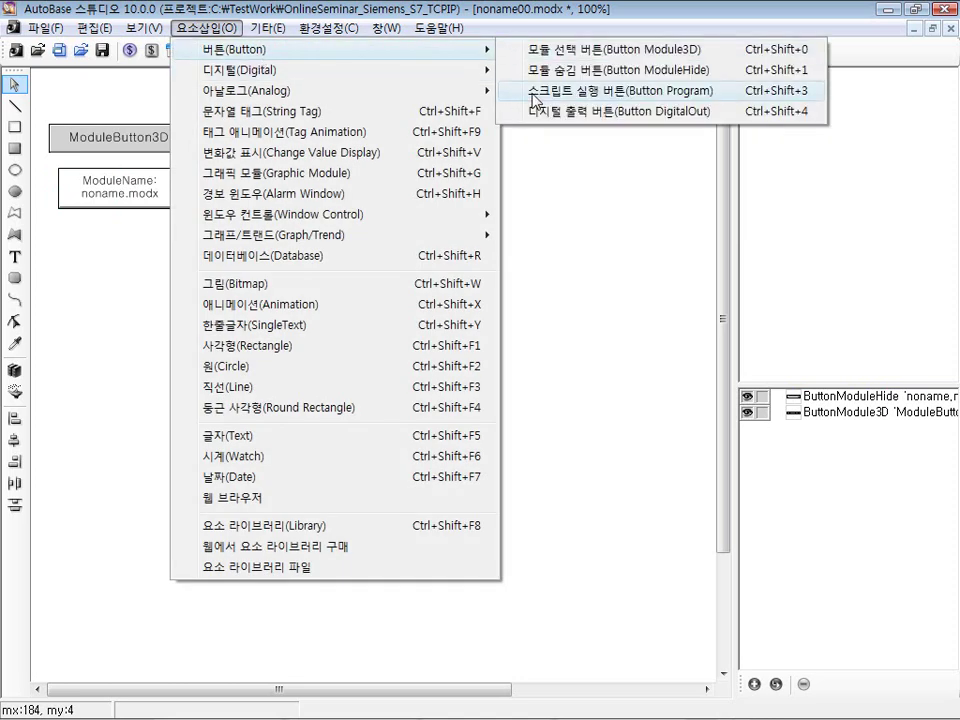
pyautogui.click(535, 100)
pyautogui.moveTo(179, 154); pyautogui.dragTo(160, 240)
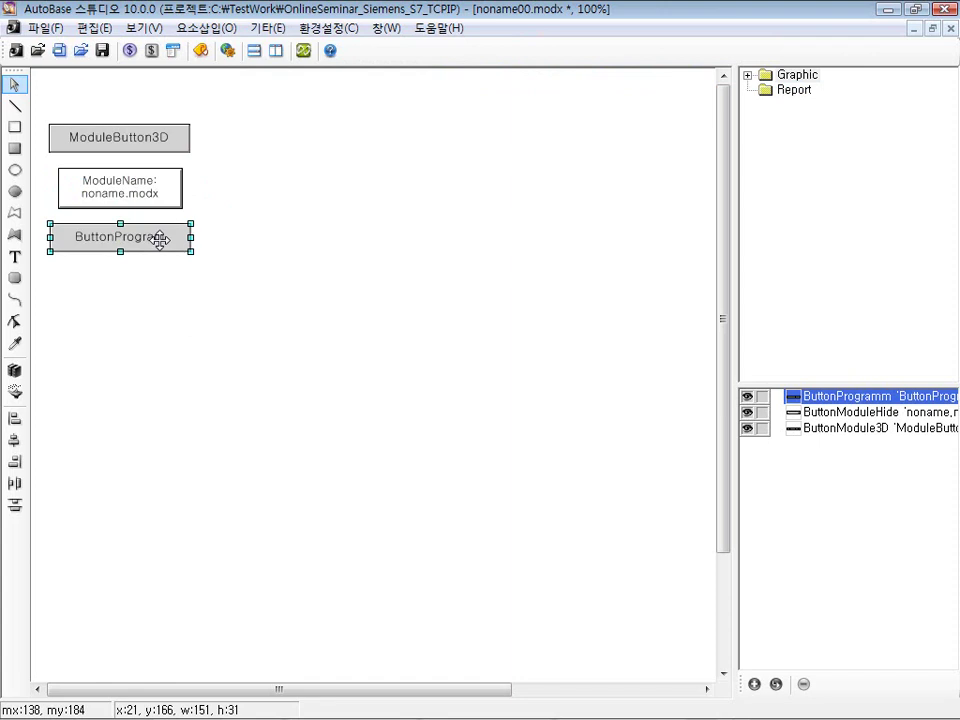
# - Examine the script execution button's properties and its embedded script editor without making changes
pyautogui.doubleClick(160, 240)
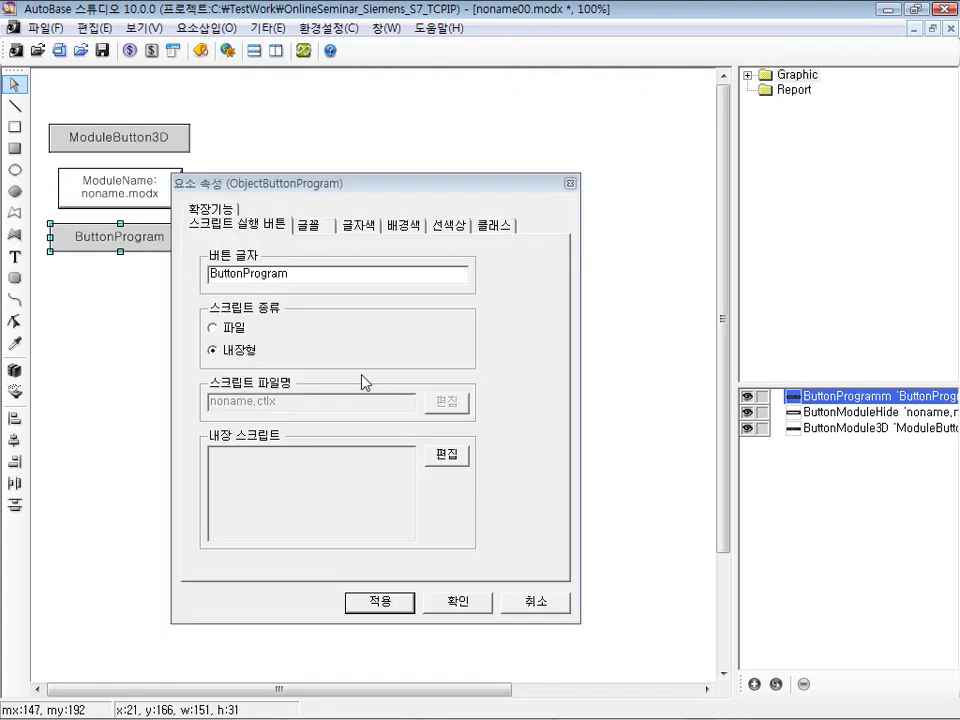
pyautogui.click(448, 454)
pyautogui.click(636, 270)
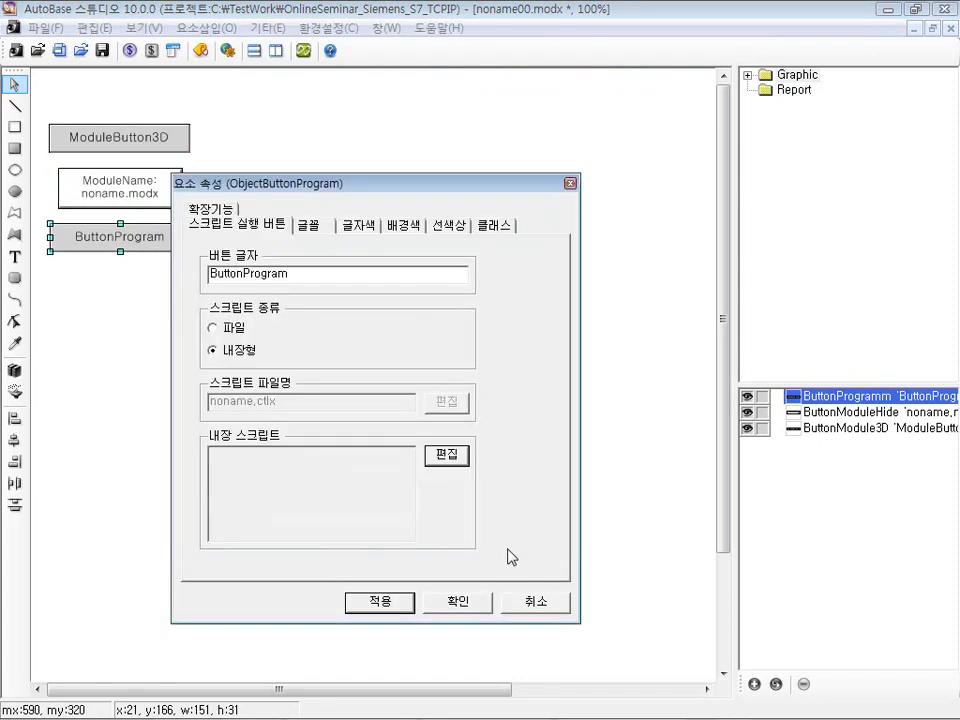
pyautogui.click(536, 606)
# - Delete all three buttons from the canvas
pyautogui.moveTo(317, 347); pyautogui.dragTo(4, 52)
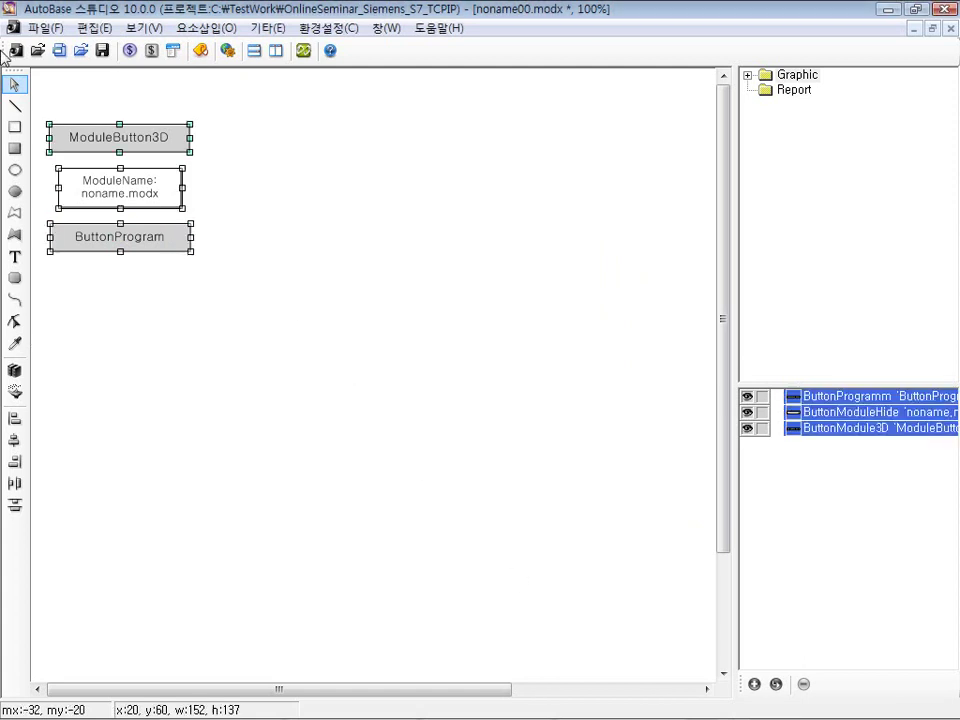
pyautogui.press('Delete')
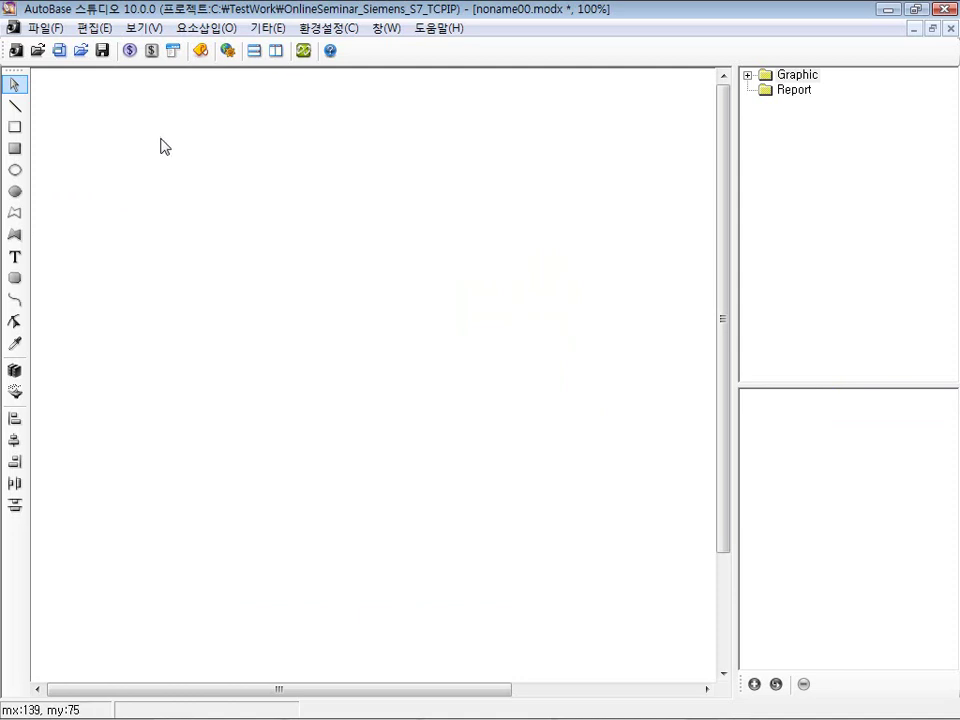
# - Review the project's tag list in Local.tagx down to the GATE3_MOTOR_ONOFF tag and close it without changes
pyautogui.click(200, 50)
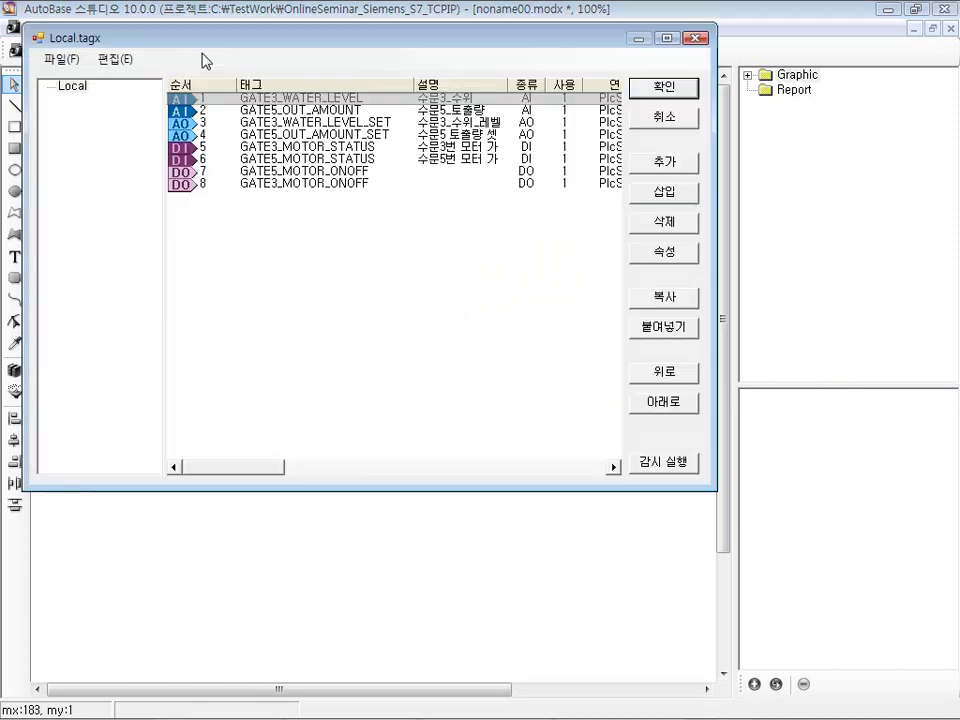
pyautogui.click(293, 183)
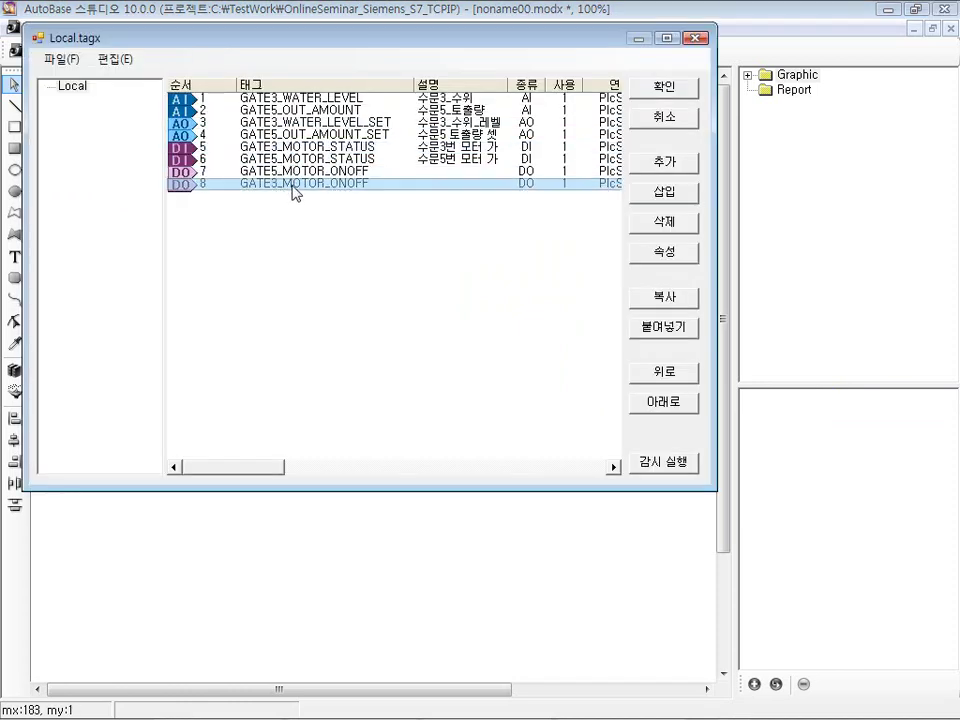
pyautogui.click(658, 124)
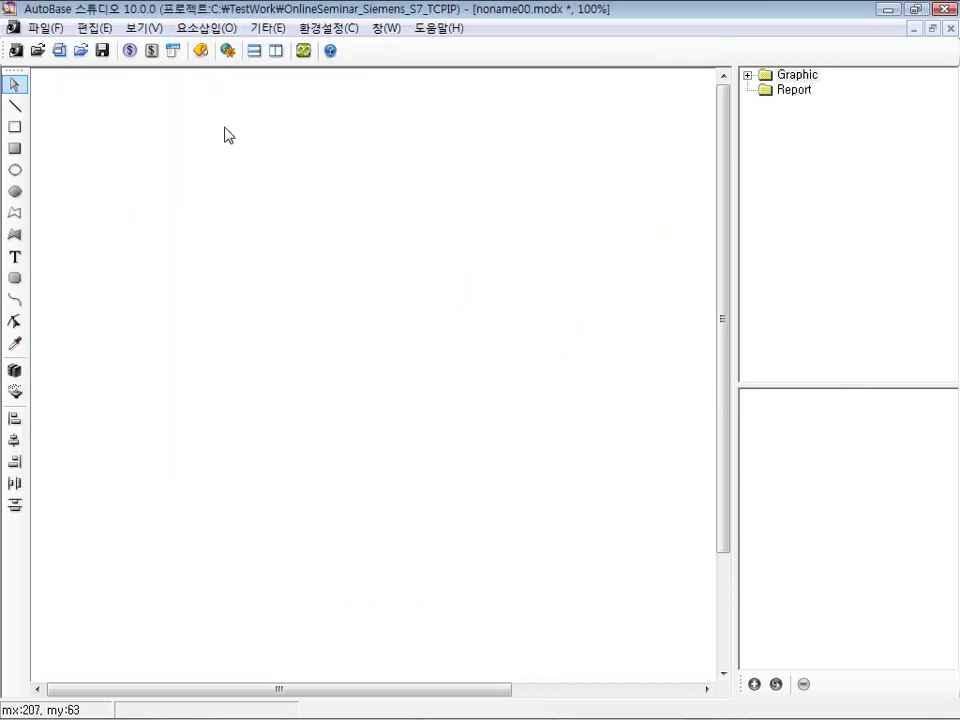
# - Open the element library and examine the symbols in the Door and Dryer groups
pyautogui.click(207, 28)
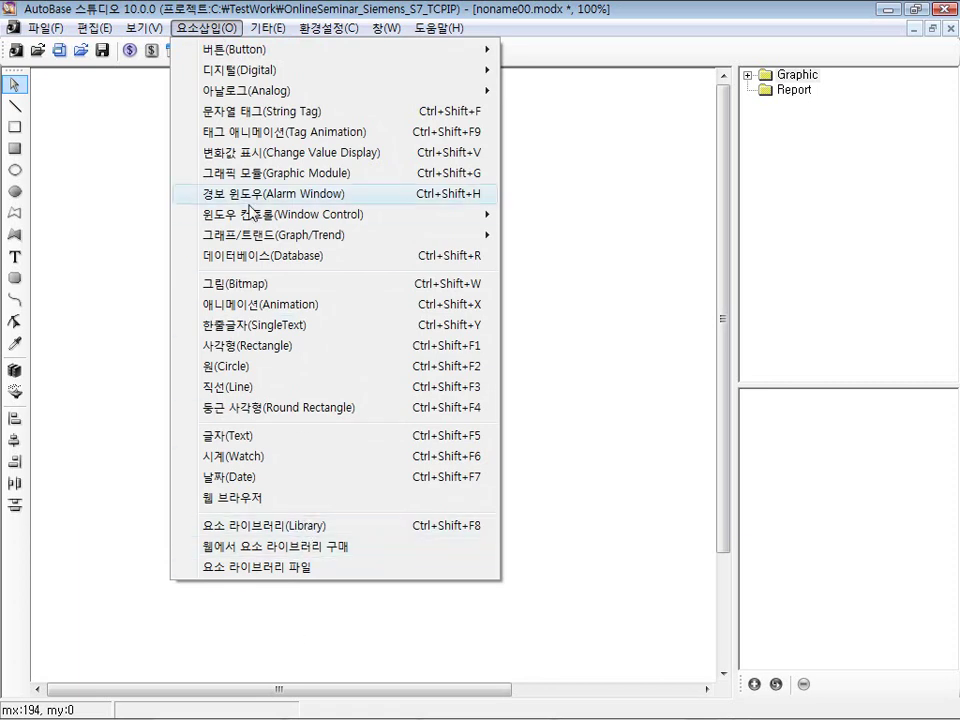
pyautogui.click(274, 527)
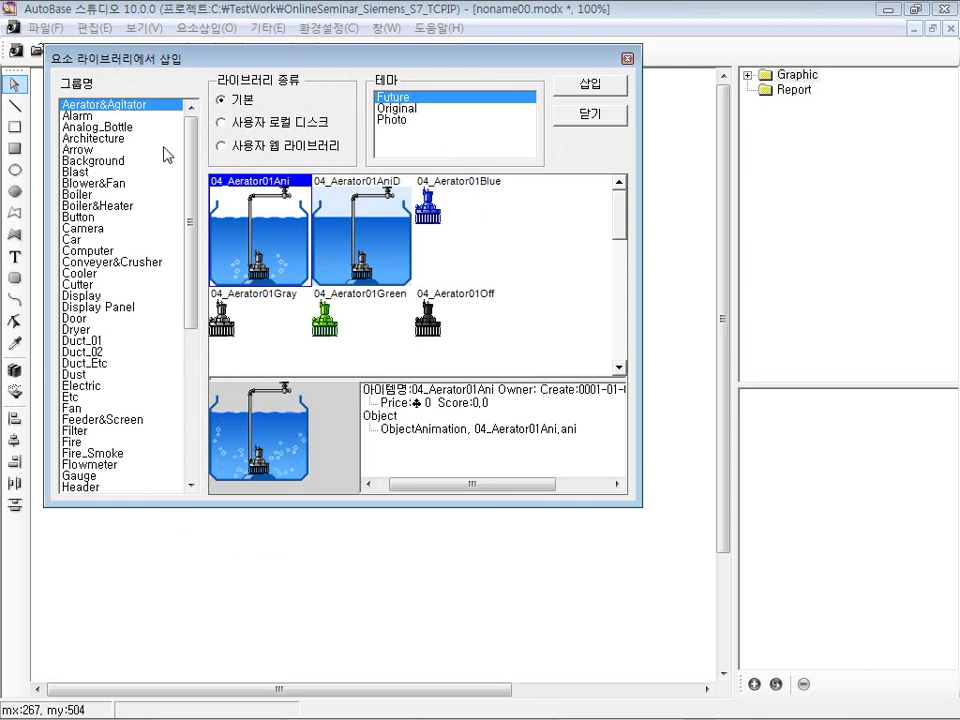
pyautogui.moveTo(190, 189); pyautogui.dragTo(190, 115)
pyautogui.click(133, 274)
pyautogui.click(133, 318)
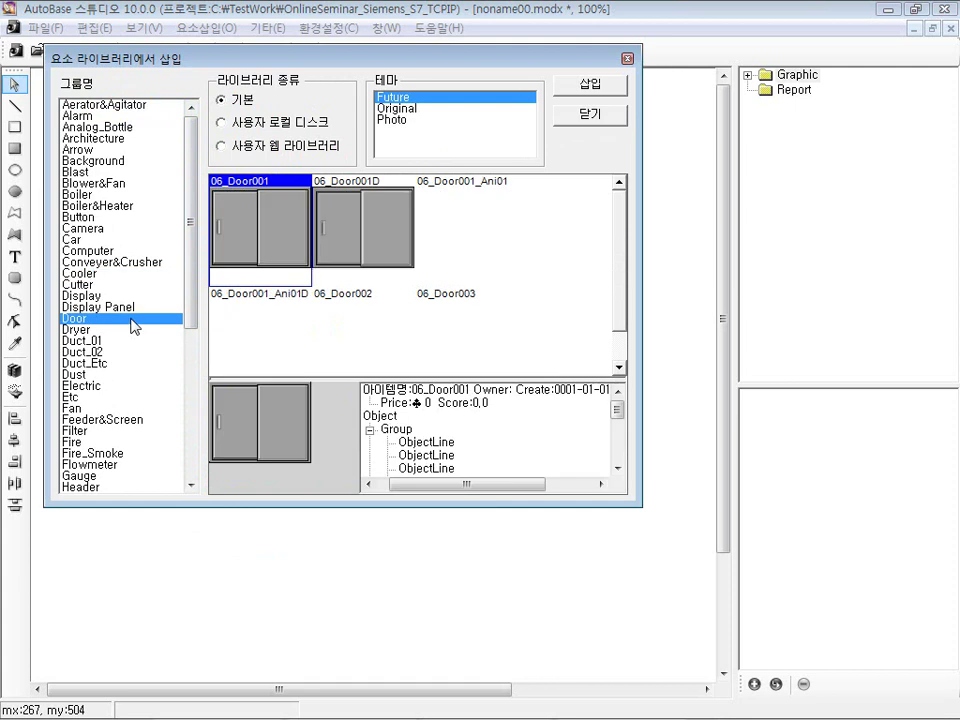
pyautogui.click(619, 368)
pyautogui.click(619, 368)
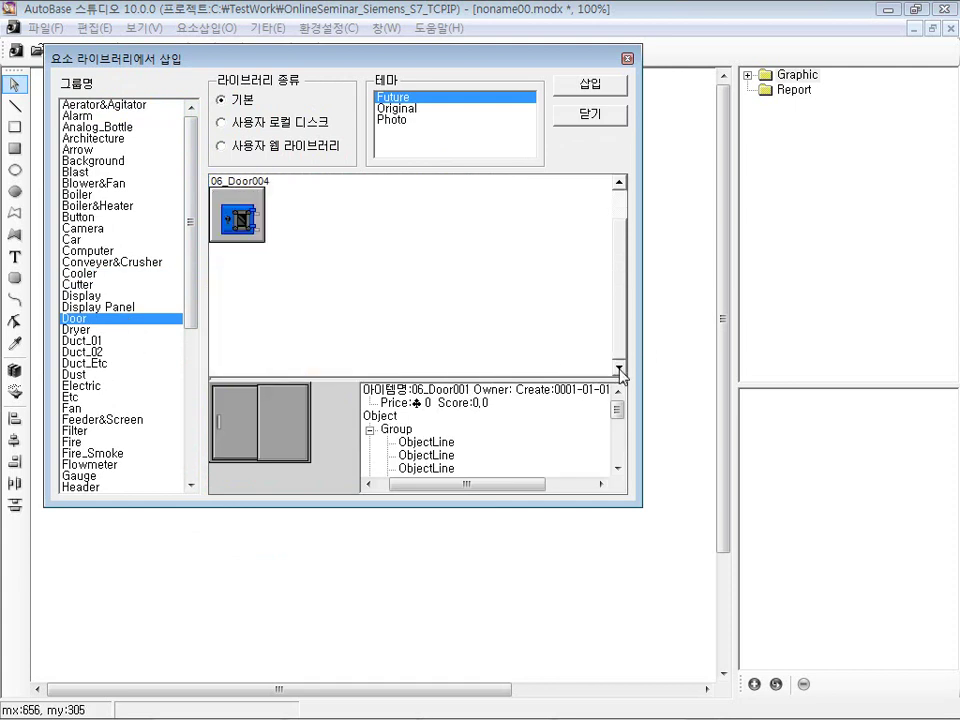
pyautogui.click(90, 331)
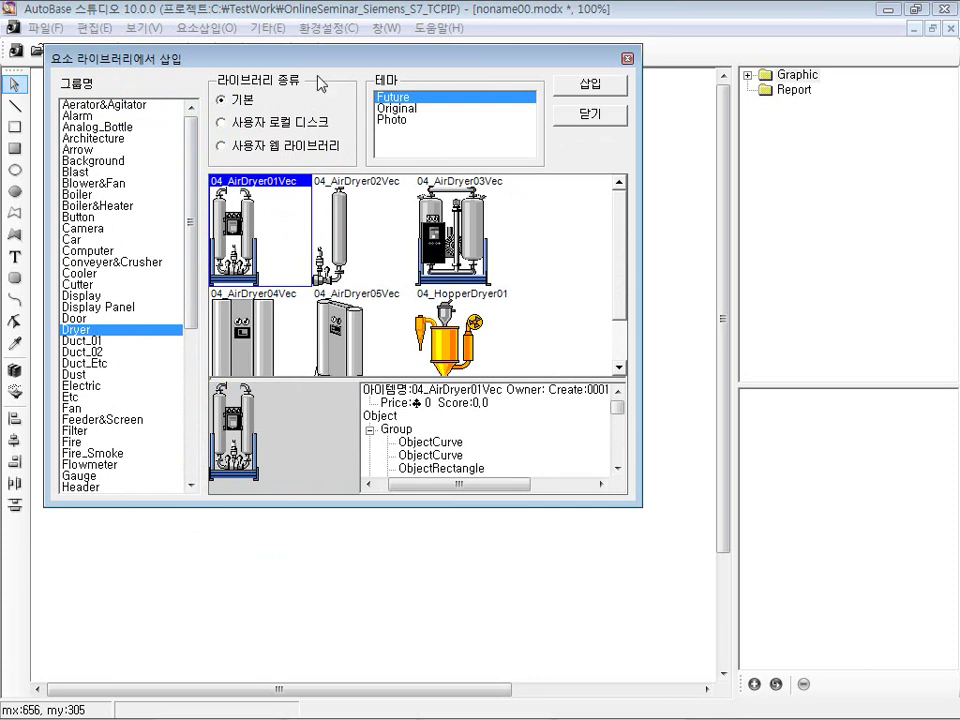
pyautogui.moveTo(313, 63); pyautogui.dragTo(357, 186)
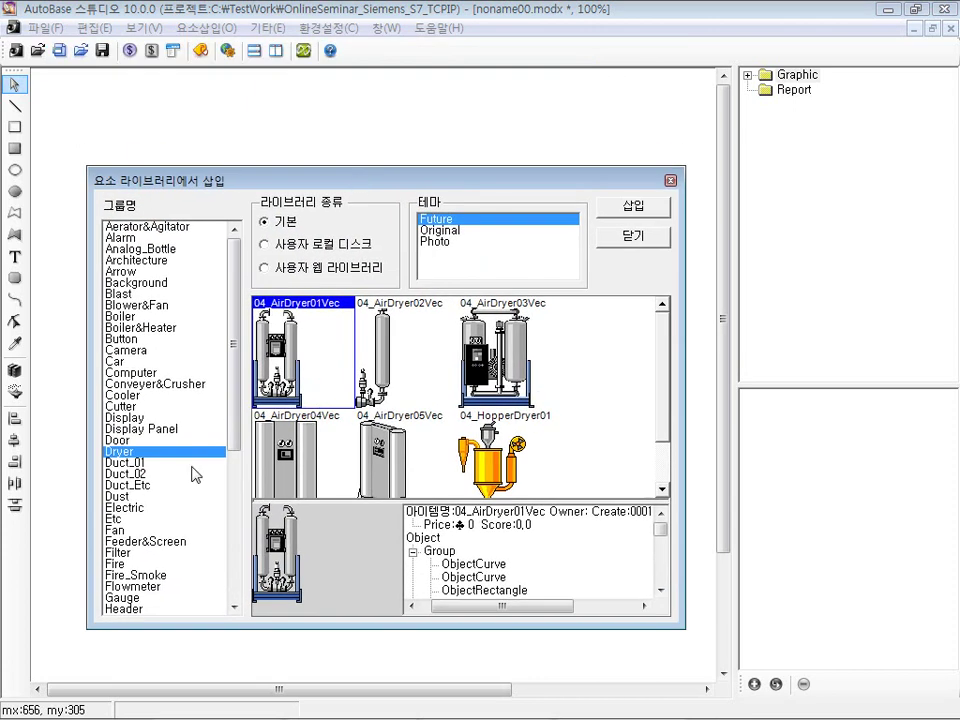
# - Browse the library's Camera, Cooler, Cutter, Dryer and Duct_01 groups, previewing the differently coloured 04_Cooler01 variants
pyautogui.click(120, 316)
pyautogui.click(125, 350)
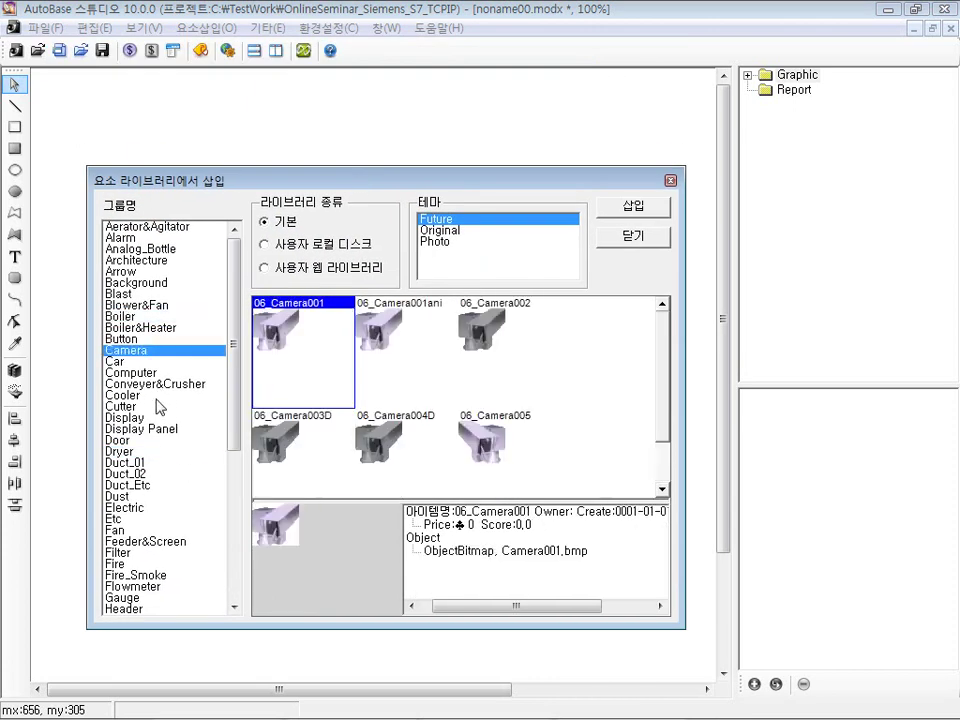
pyautogui.click(155, 397)
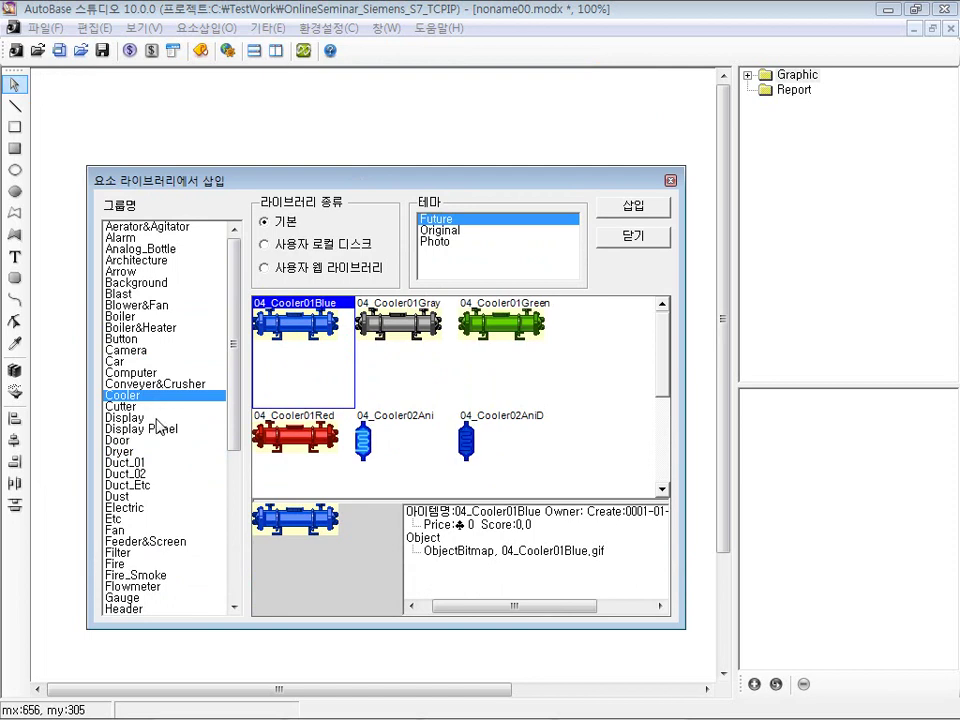
pyautogui.click(314, 466)
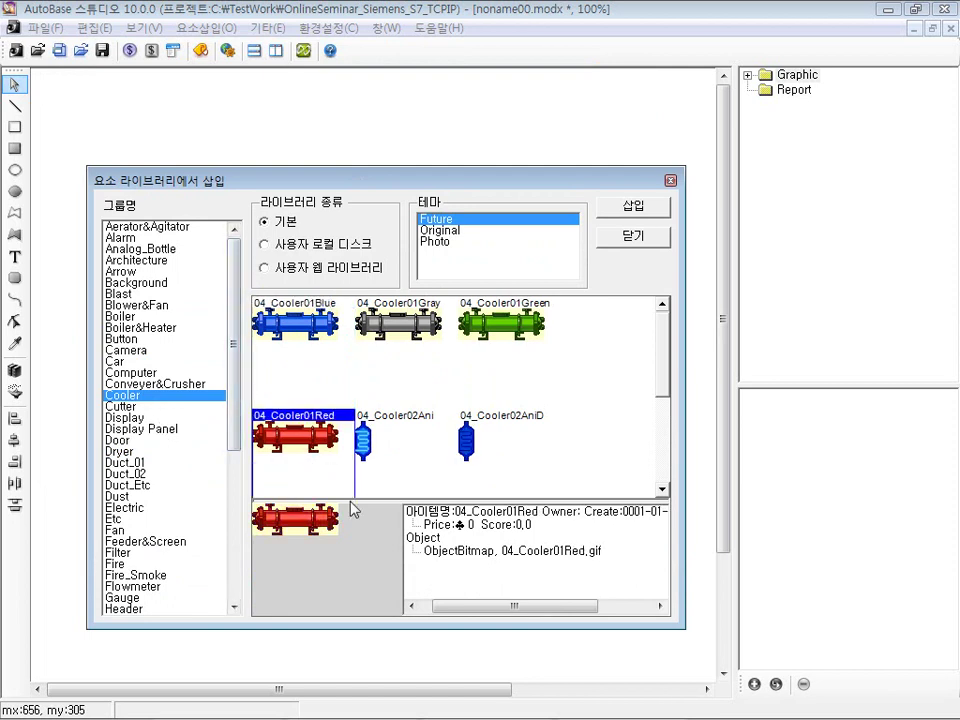
pyautogui.click(399, 392)
pyautogui.click(476, 386)
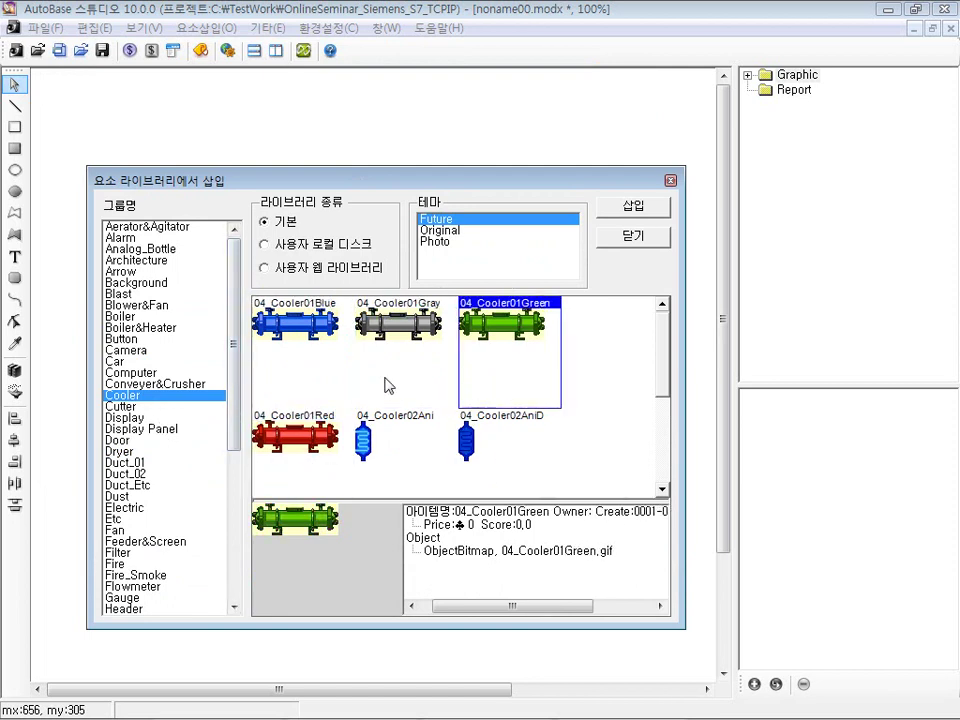
pyautogui.click(306, 383)
pyautogui.click(138, 430)
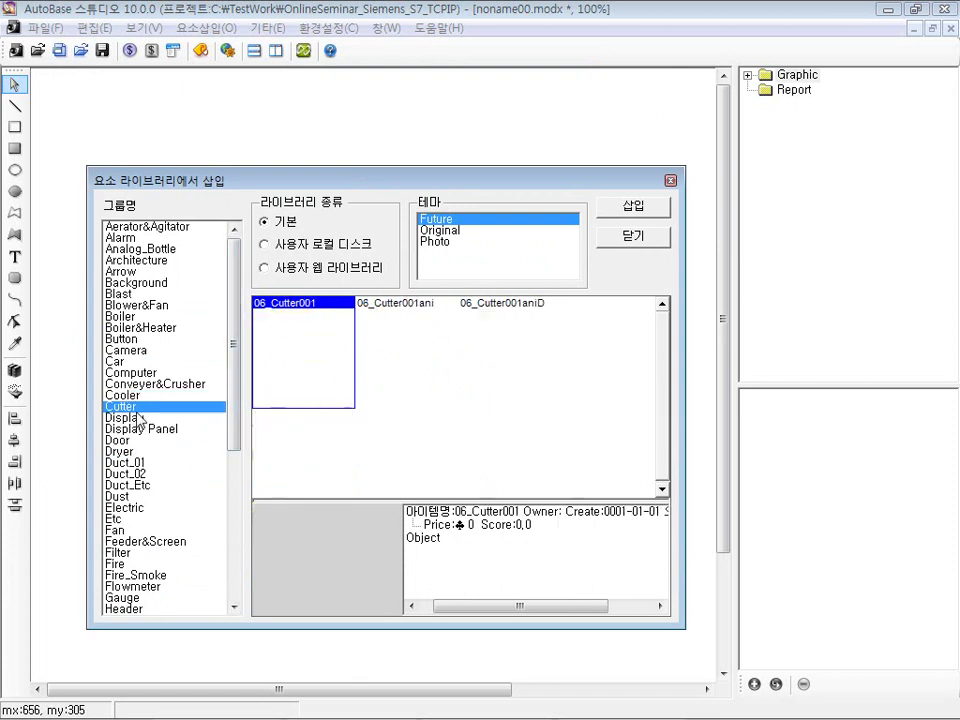
pyautogui.click(125, 451)
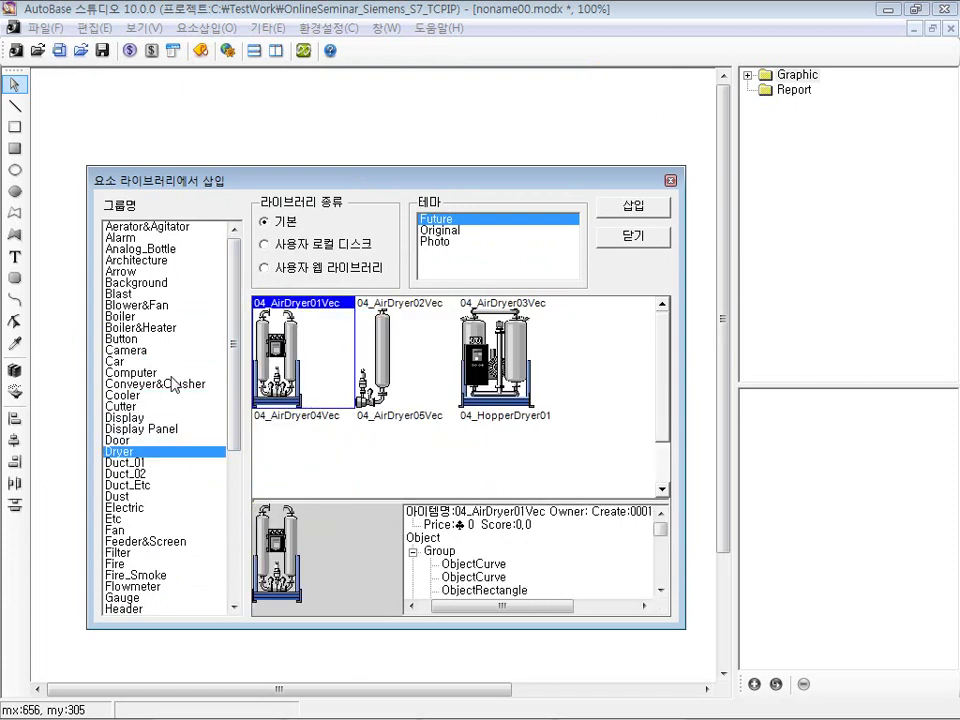
pyautogui.click(184, 463)
pyautogui.scroll(-4, 188, 520)
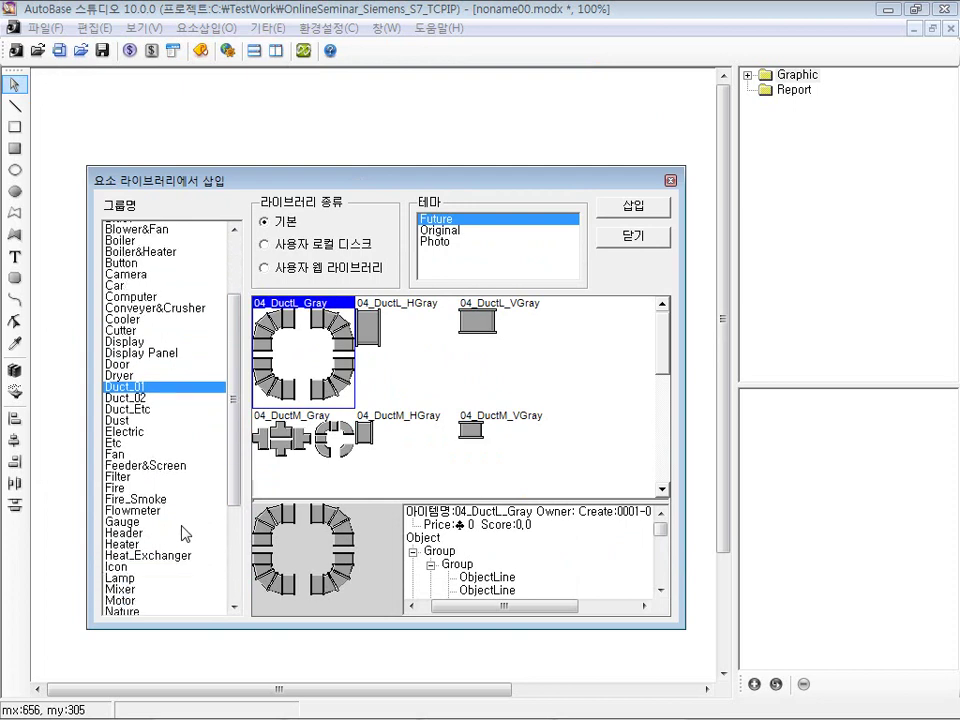
pyautogui.scroll(-1, 183, 525)
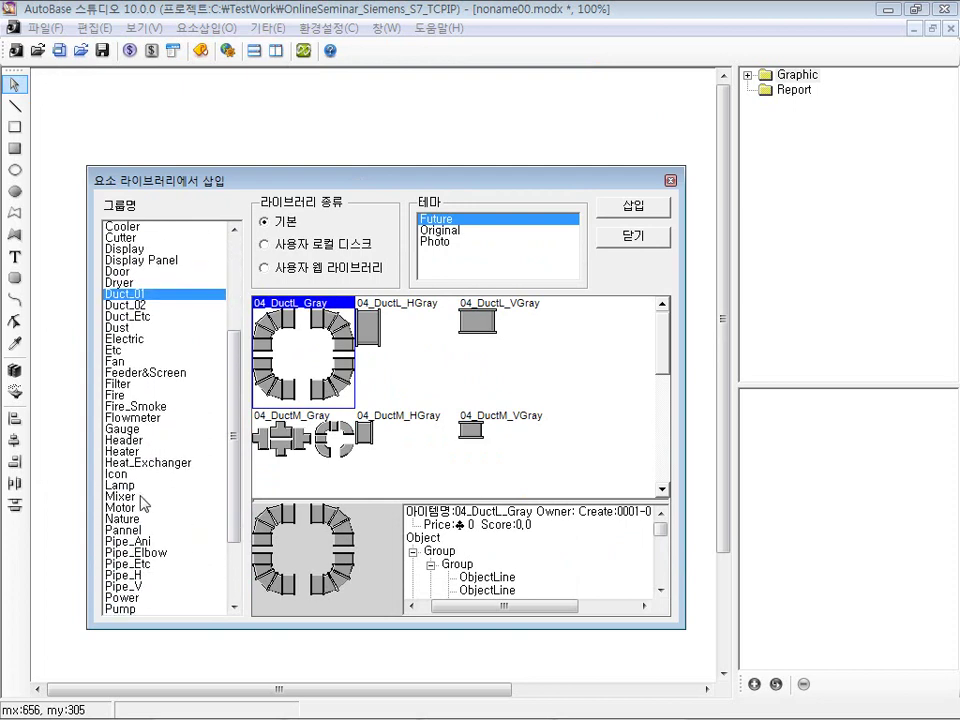
# - Examine the library's Motor group, previewing symbols from the 04_Motor04 variants through 04_Motor12Blue
pyautogui.click(141, 507)
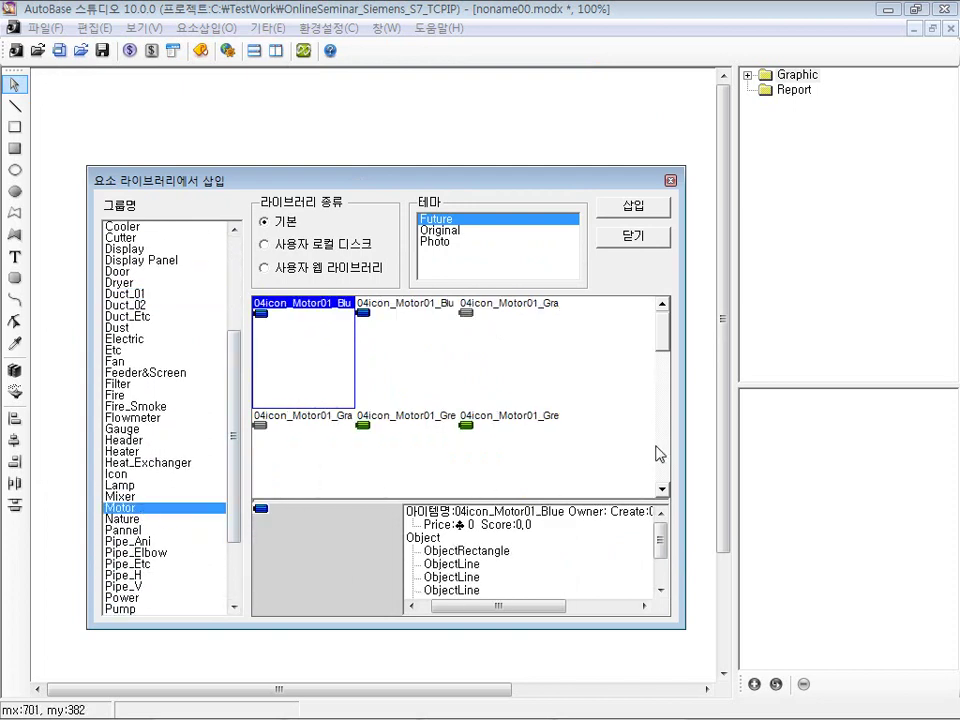
pyautogui.scroll(-3, 658, 450)
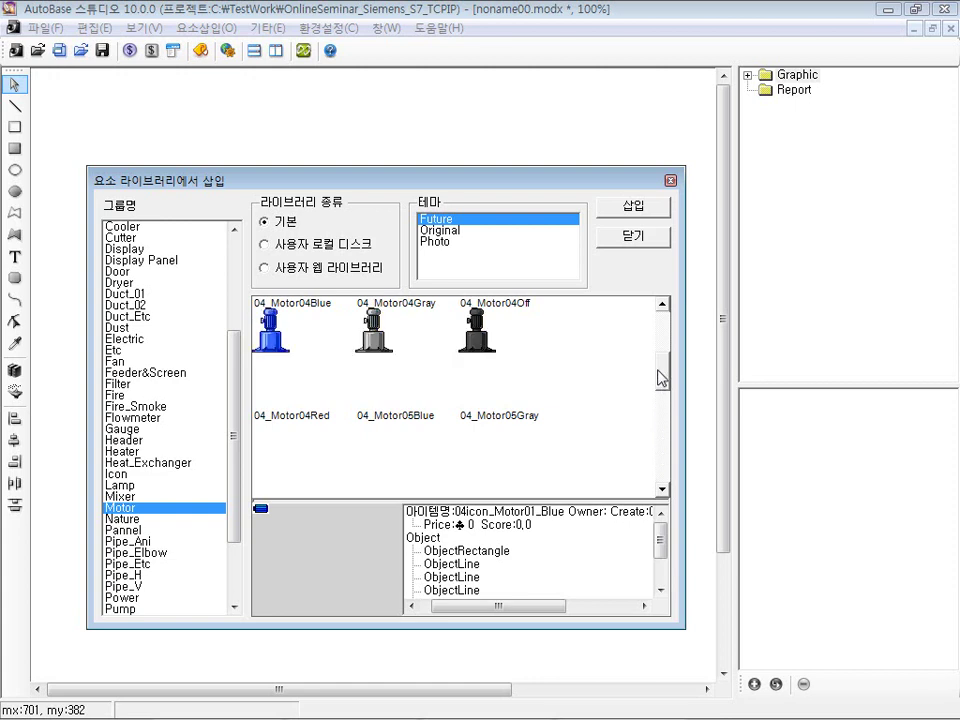
pyautogui.moveTo(663, 369)
pyautogui.mouseDown()
pyautogui.moveTo(663, 359)
pyautogui.moveTo(664, 377)
pyautogui.mouseUp()
pyautogui.click(398, 365)
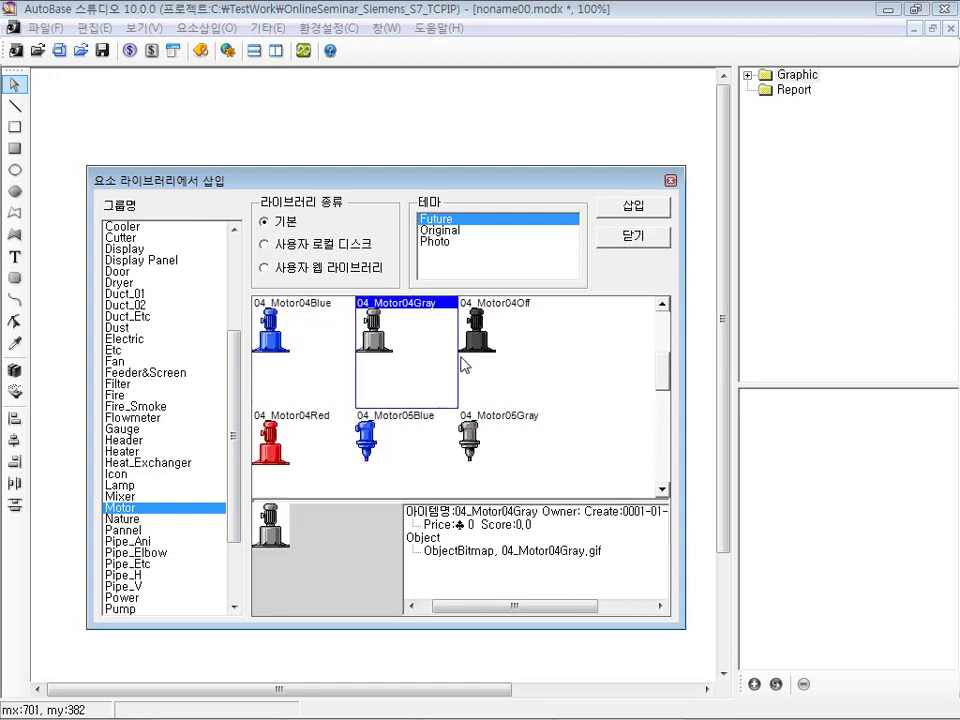
pyautogui.click(464, 365)
pyautogui.click(270, 437)
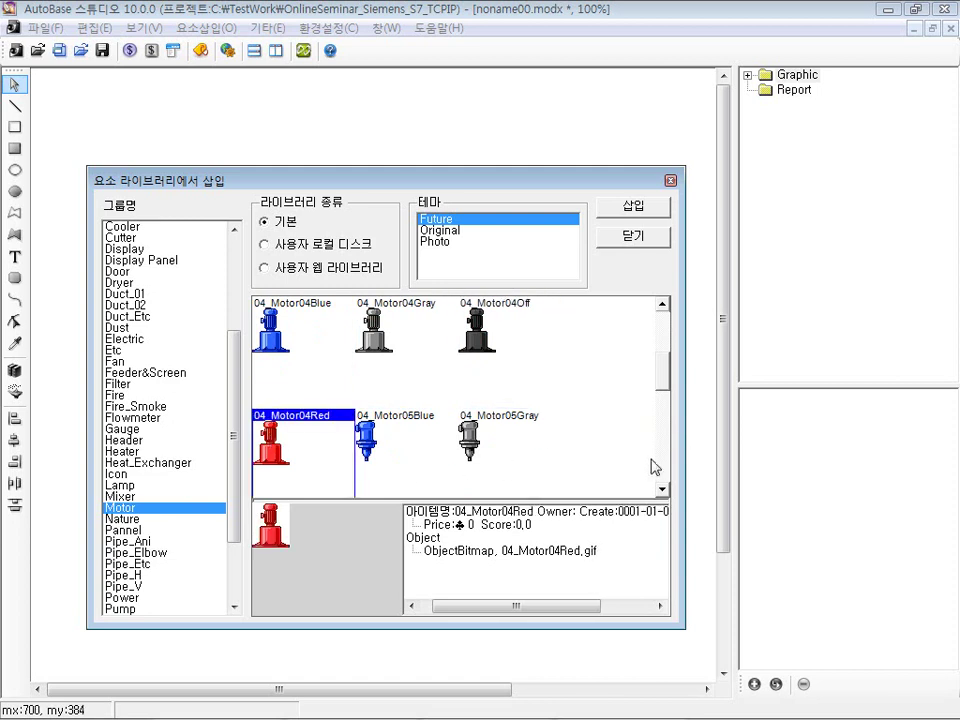
pyautogui.click(663, 491)
pyautogui.click(663, 491)
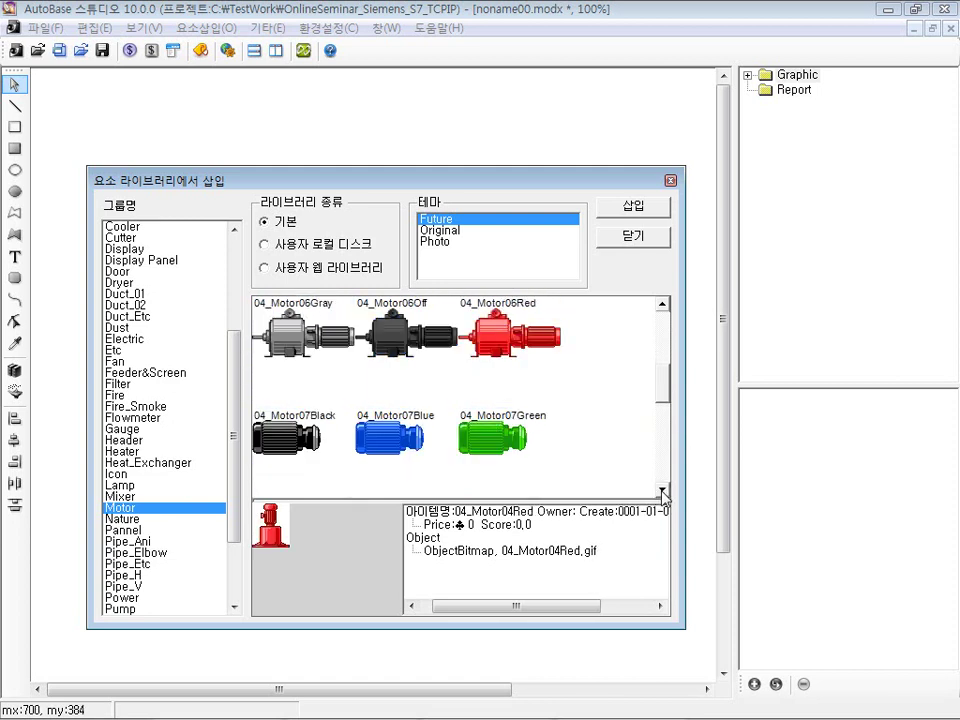
pyautogui.click(530, 352)
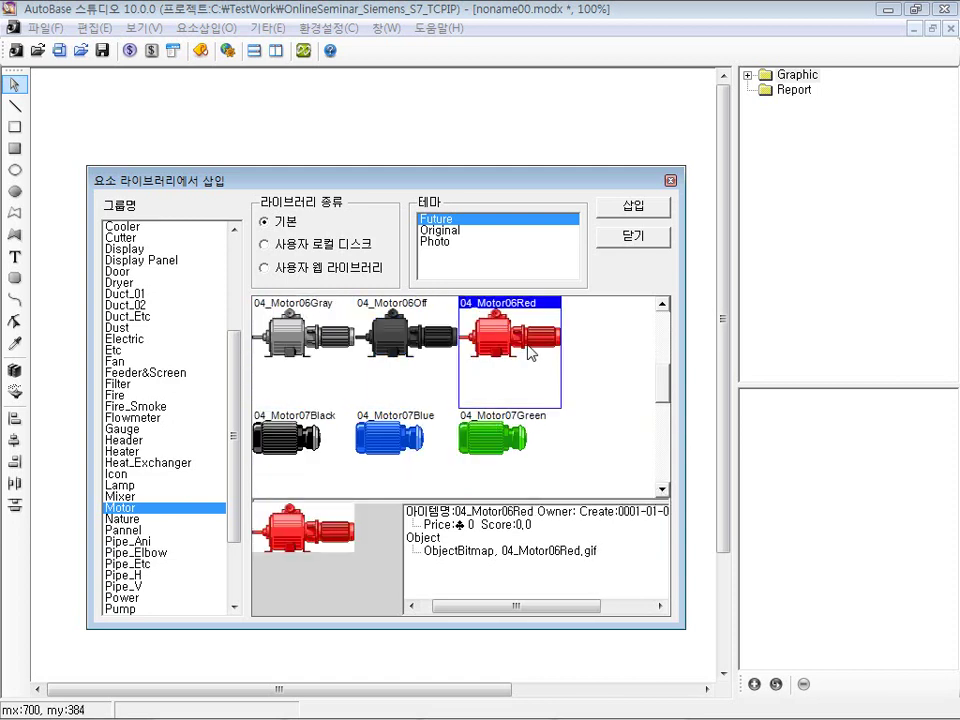
pyautogui.click(511, 452)
pyautogui.click(663, 491)
pyautogui.click(663, 491)
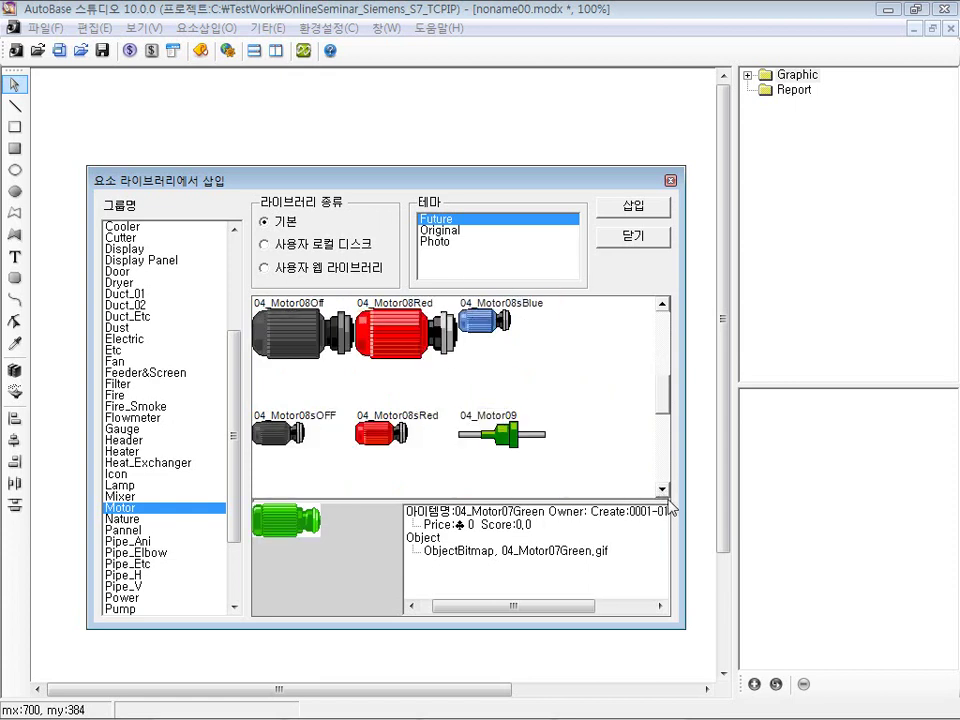
pyautogui.click(662, 490)
pyautogui.click(516, 349)
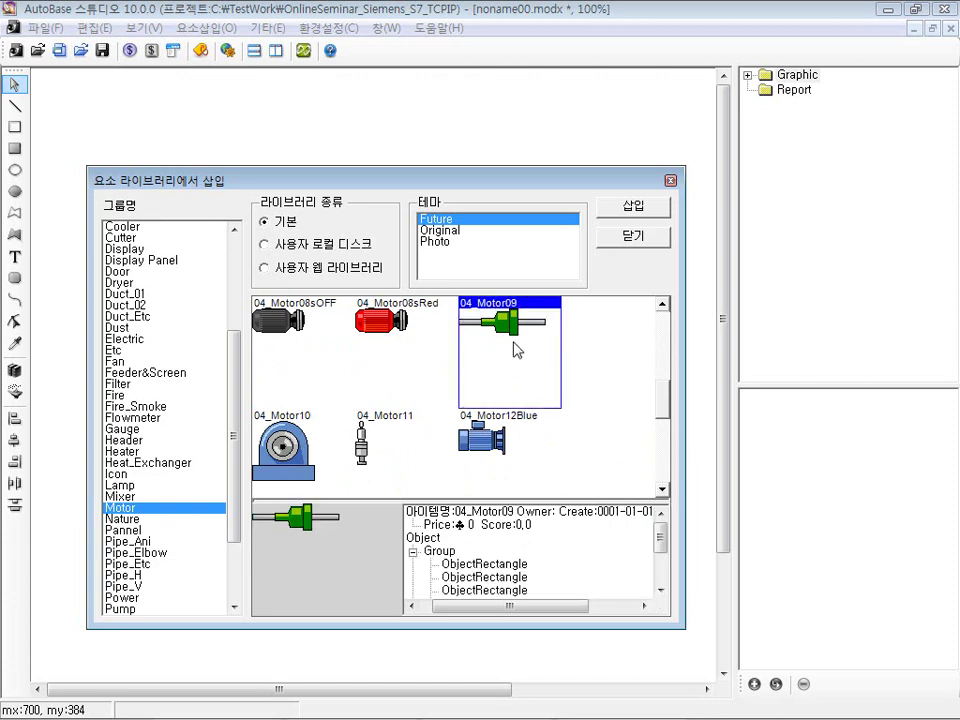
pyautogui.click(421, 336)
pyautogui.click(551, 483)
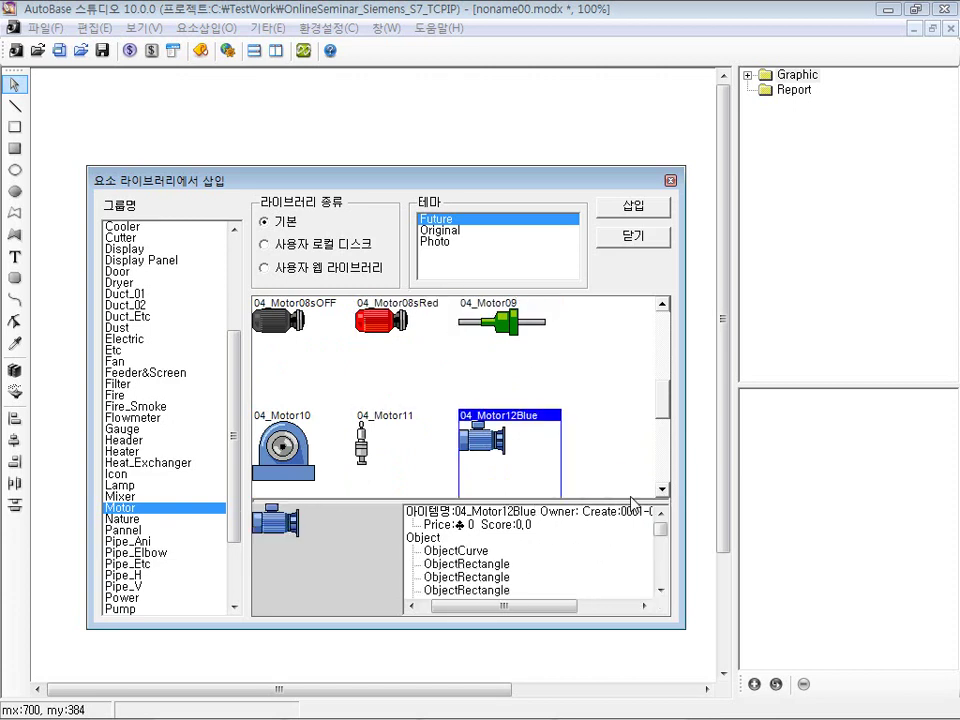
# - Look through the remaining symbols to the end of the Motor group and preview 06_Motor005
pyautogui.click(662, 490)
pyautogui.click(662, 490)
pyautogui.click(662, 490)
pyautogui.click(662, 490)
pyautogui.click(662, 490)
pyautogui.click(662, 490)
pyautogui.click(662, 490)
pyautogui.click(662, 490)
pyautogui.click(662, 490)
pyautogui.click(662, 490)
pyautogui.click(662, 490)
pyautogui.click(662, 490)
pyautogui.click(662, 490)
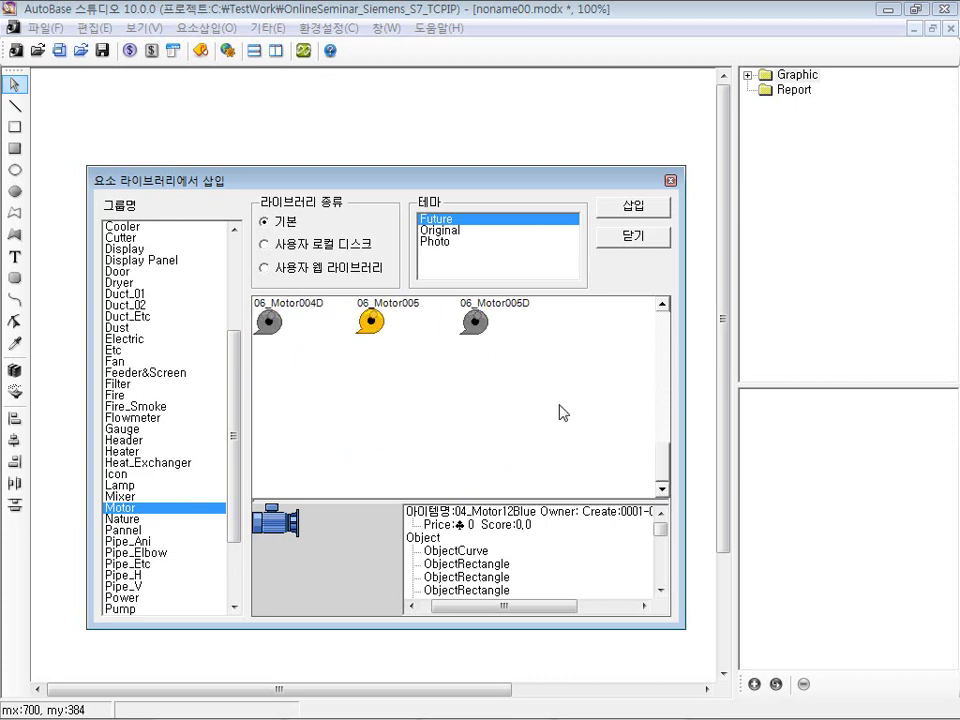
pyautogui.click(381, 343)
# - Insert the 04_Motor07Red symbol from the Motor group and move the library window clear of it
pyautogui.moveTo(660, 464); pyautogui.dragTo(660, 405)
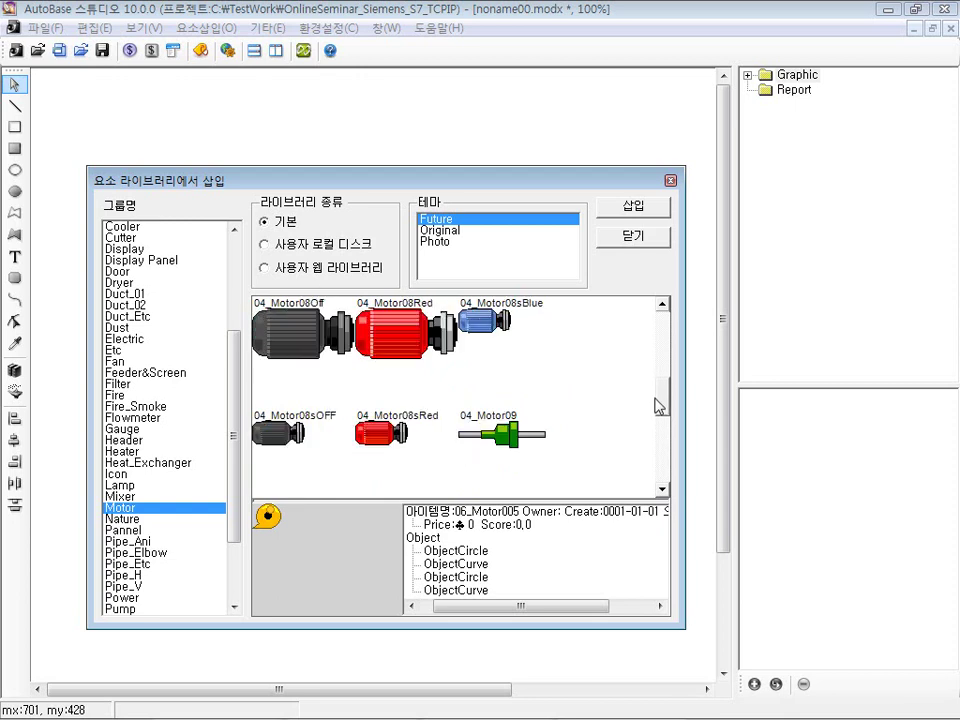
pyautogui.click(558, 350)
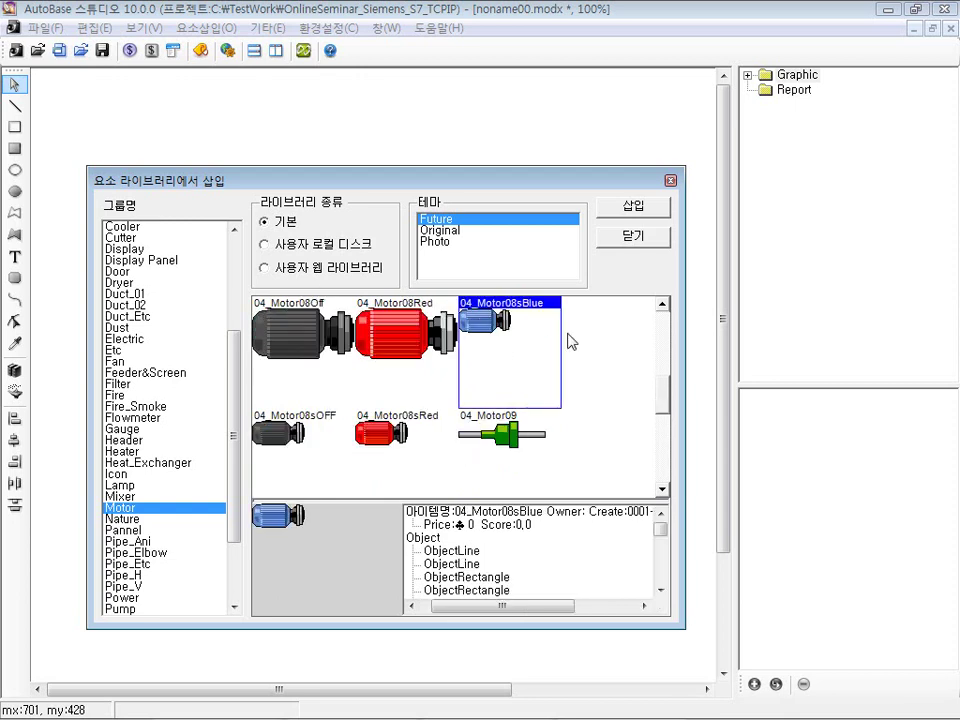
pyautogui.click(661, 306)
pyautogui.click(399, 351)
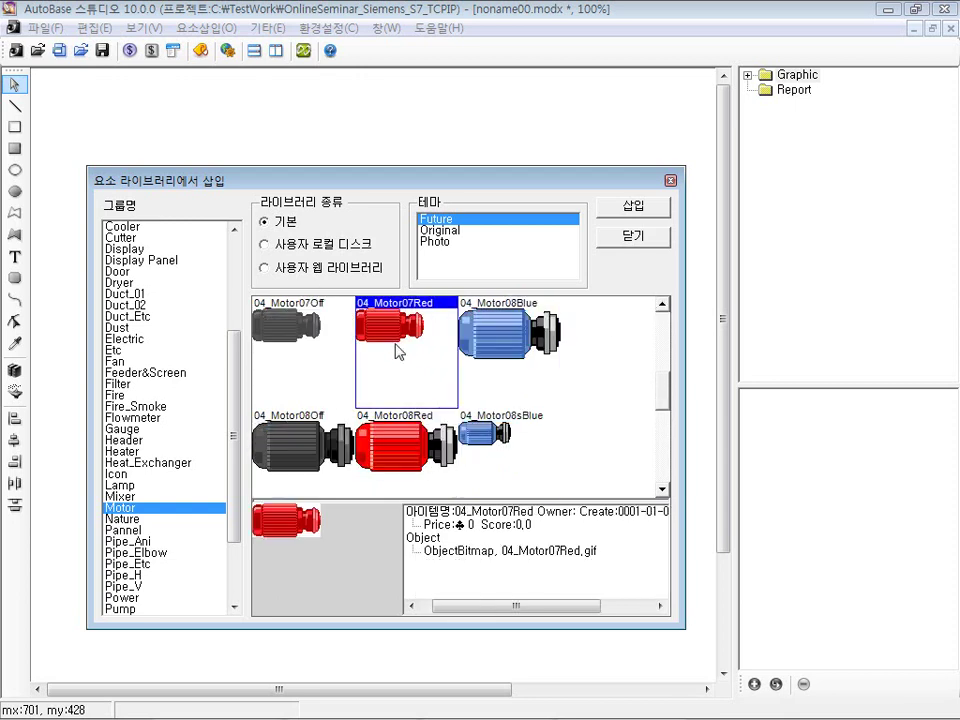
pyautogui.click(630, 206)
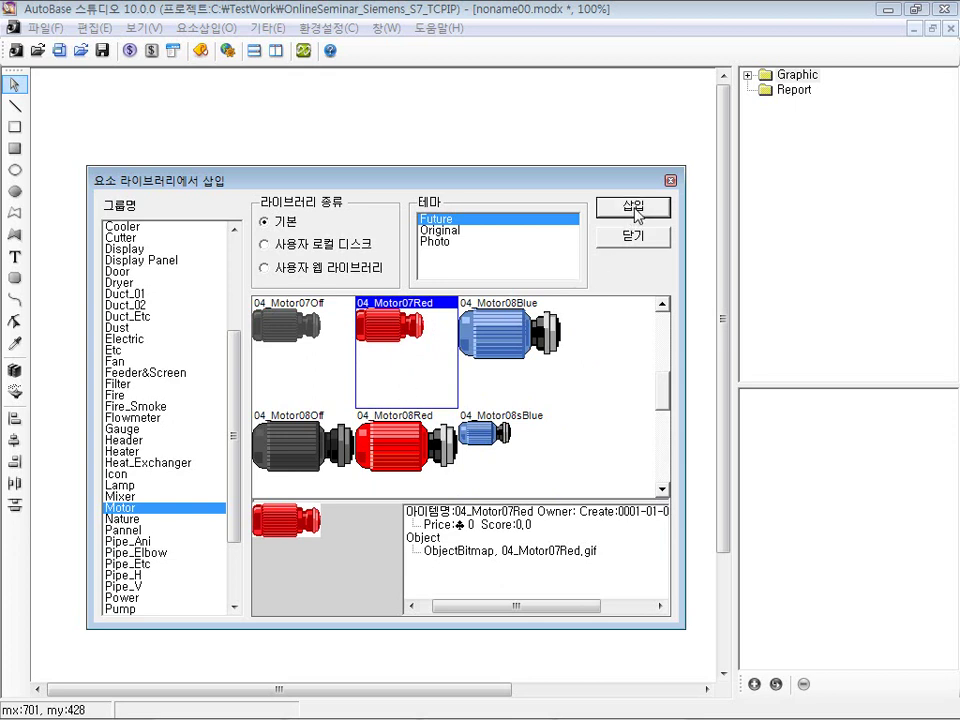
pyautogui.moveTo(460, 180); pyautogui.dragTo(619, 166)
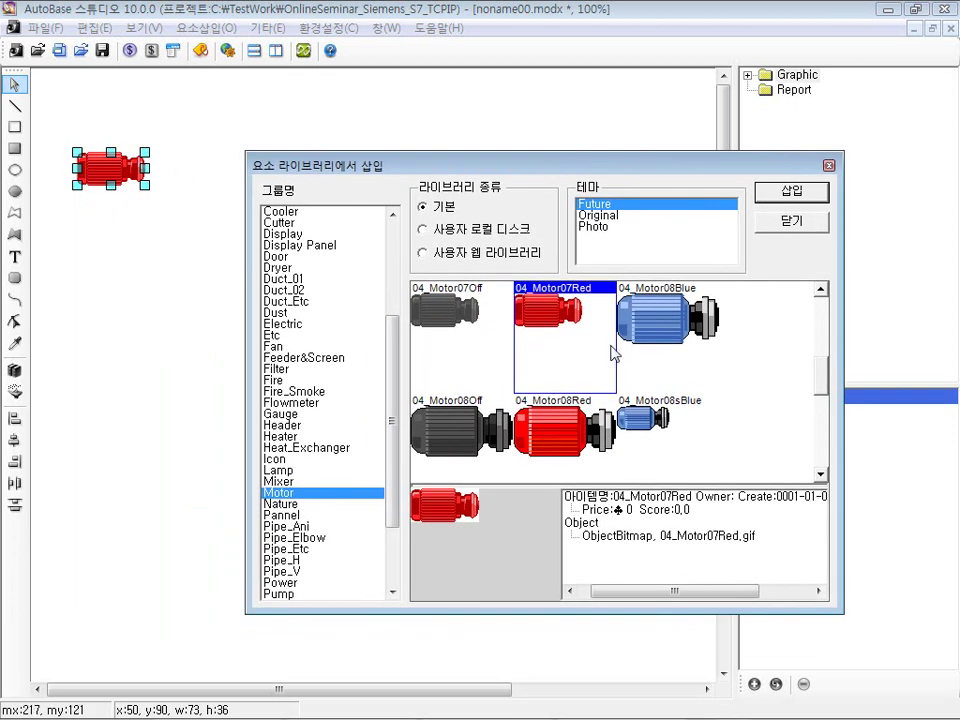
# - Insert the 04_Motor07Off symbol, close the element library, and place the gray motor just below the red one
pyautogui.click(447, 345)
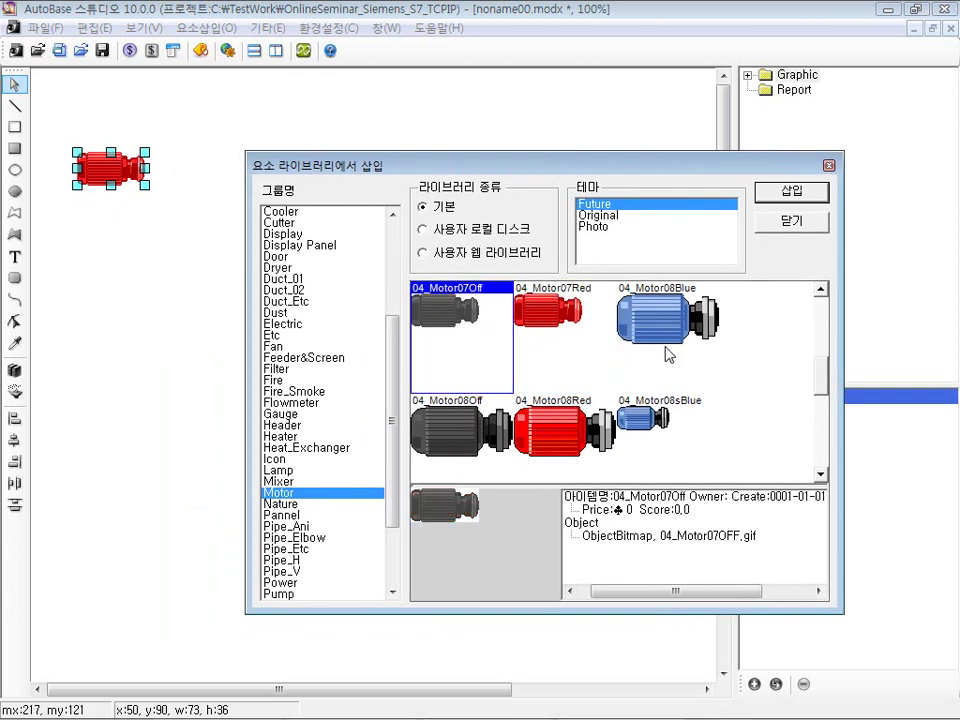
pyautogui.click(782, 199)
pyautogui.click(782, 231)
pyautogui.click(128, 148)
pyautogui.moveTo(130, 95); pyautogui.dragTo(116, 217)
pyautogui.click(253, 217)
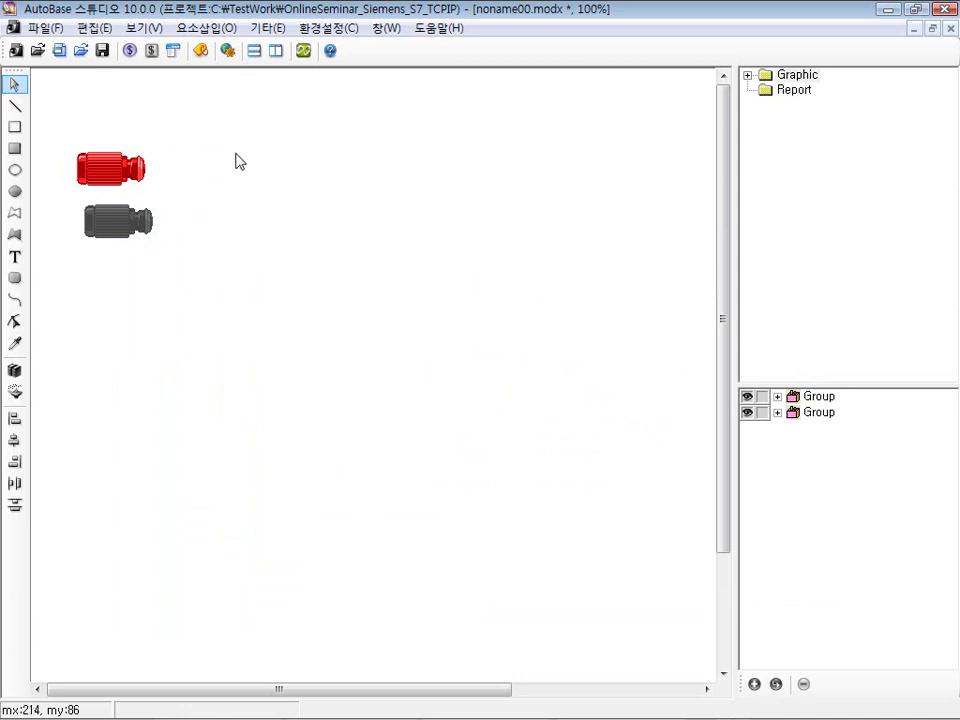
# - Reopen the element library and display the Aerator&Agitator group
pyautogui.click(204, 28)
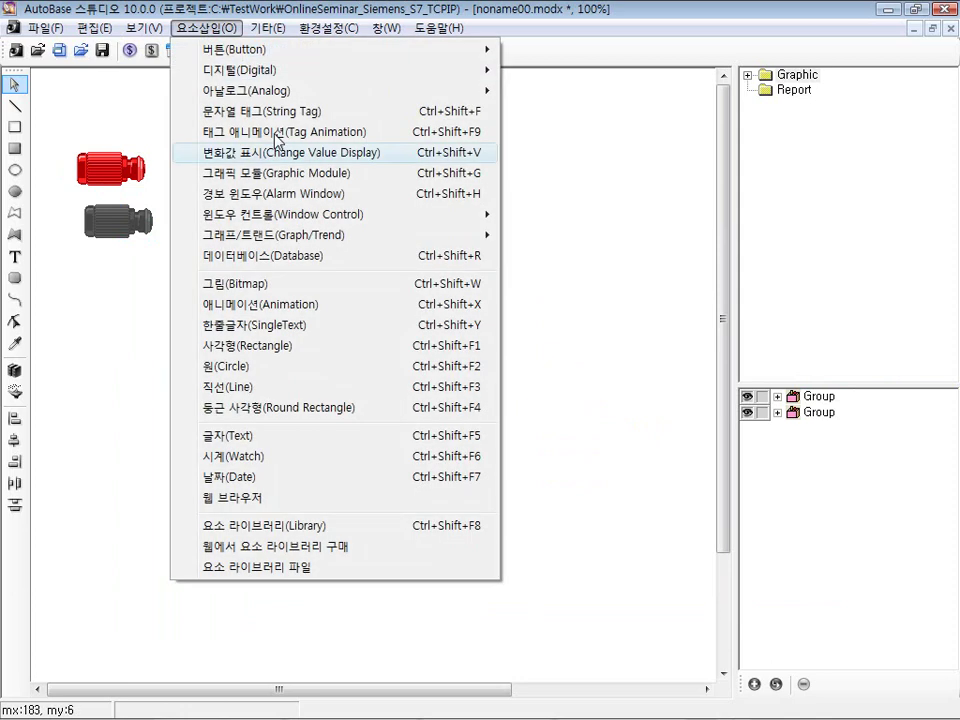
pyautogui.click(335, 526)
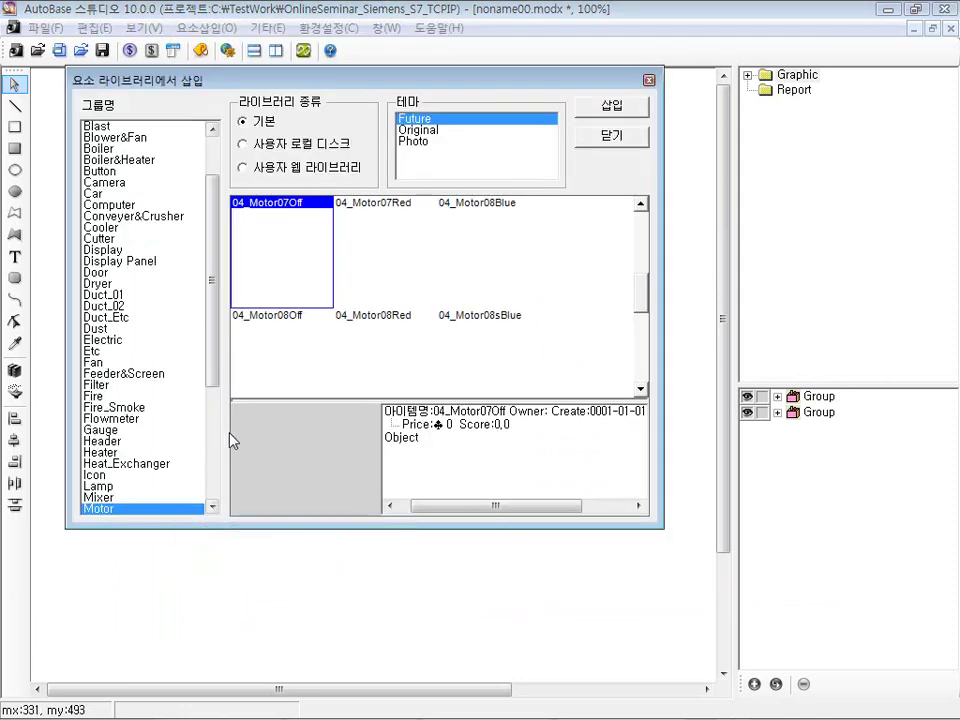
pyautogui.click(107, 228)
pyautogui.click(140, 171)
pyautogui.scroll(2, 147, 170)
pyautogui.click(132, 127)
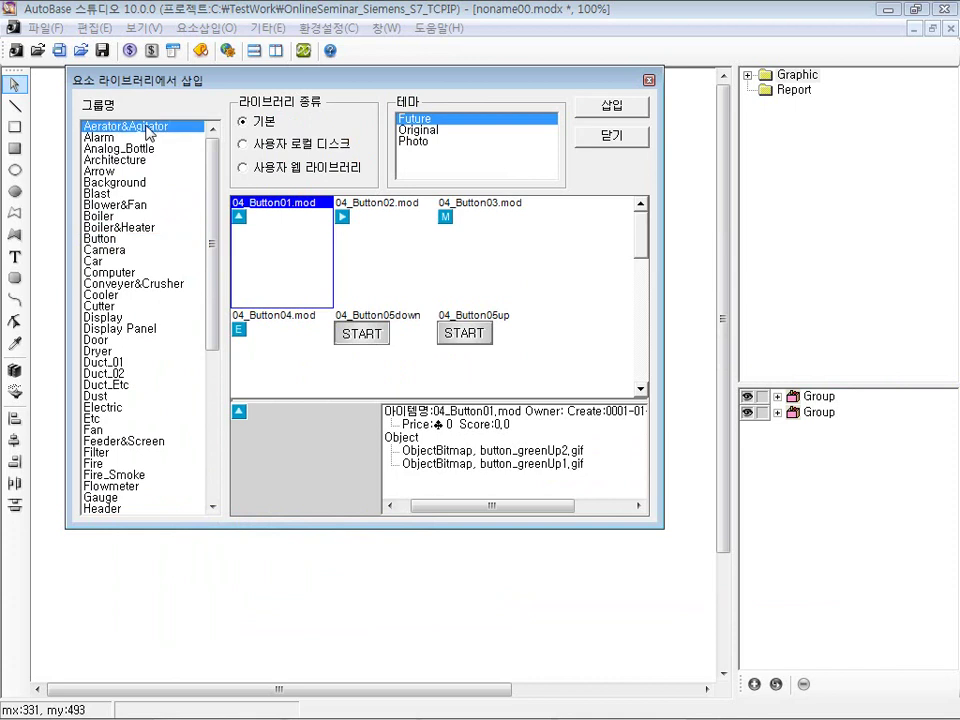
# - Insert the 04_Aerator01AniD and 04_Aerator01Ani symbols from the Aerator&Agitator group and close the element library
pyautogui.click(383, 240)
pyautogui.click(288, 270)
pyautogui.click(370, 292)
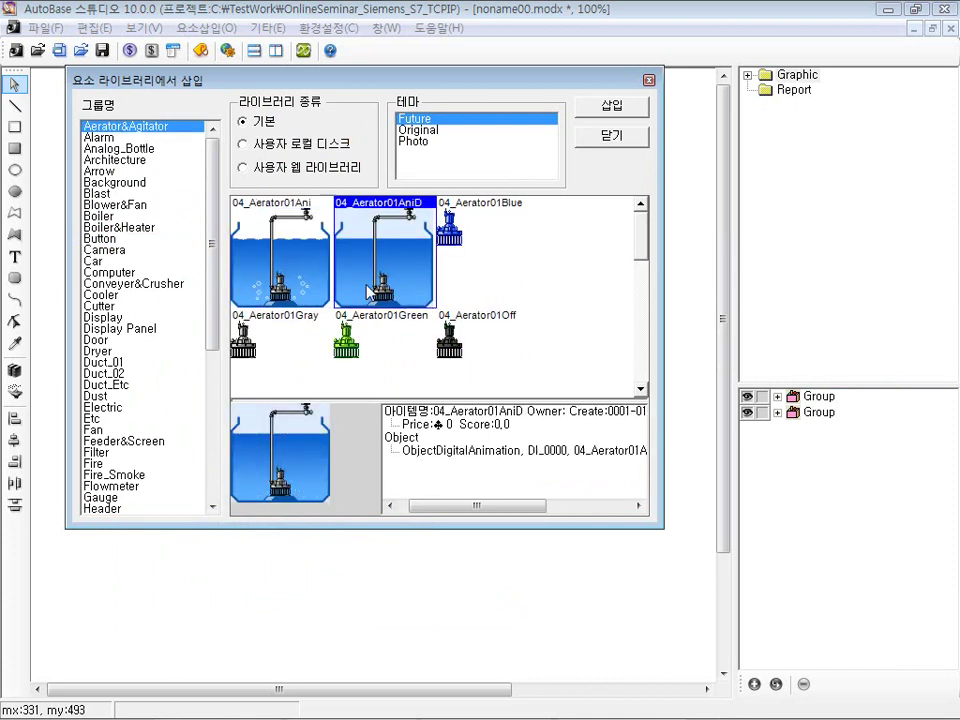
pyautogui.click(639, 390)
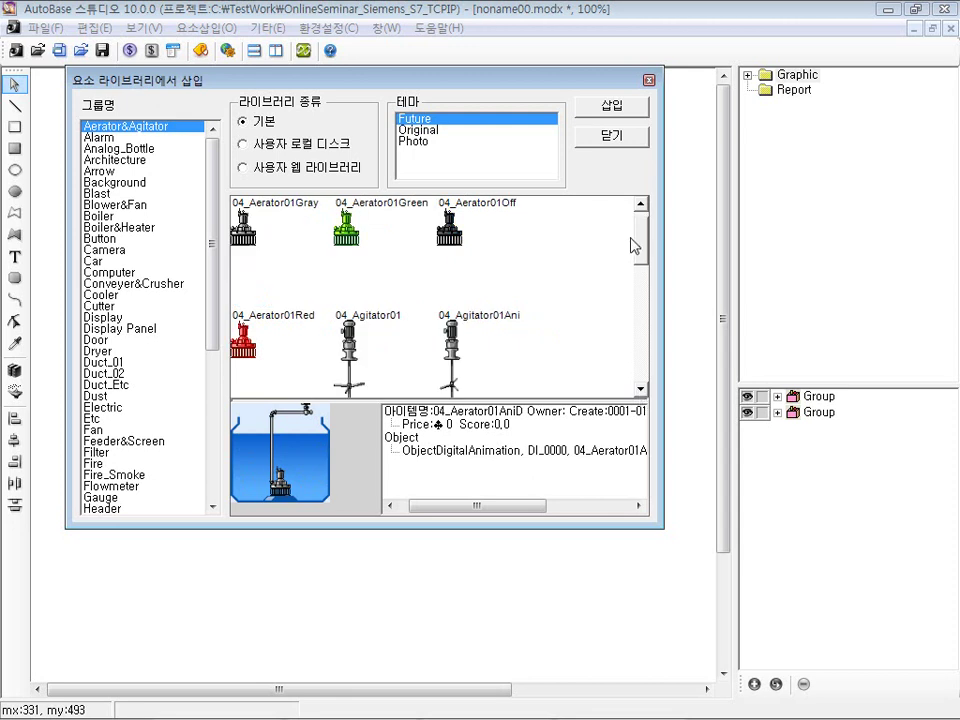
pyautogui.scroll(1, 639, 258)
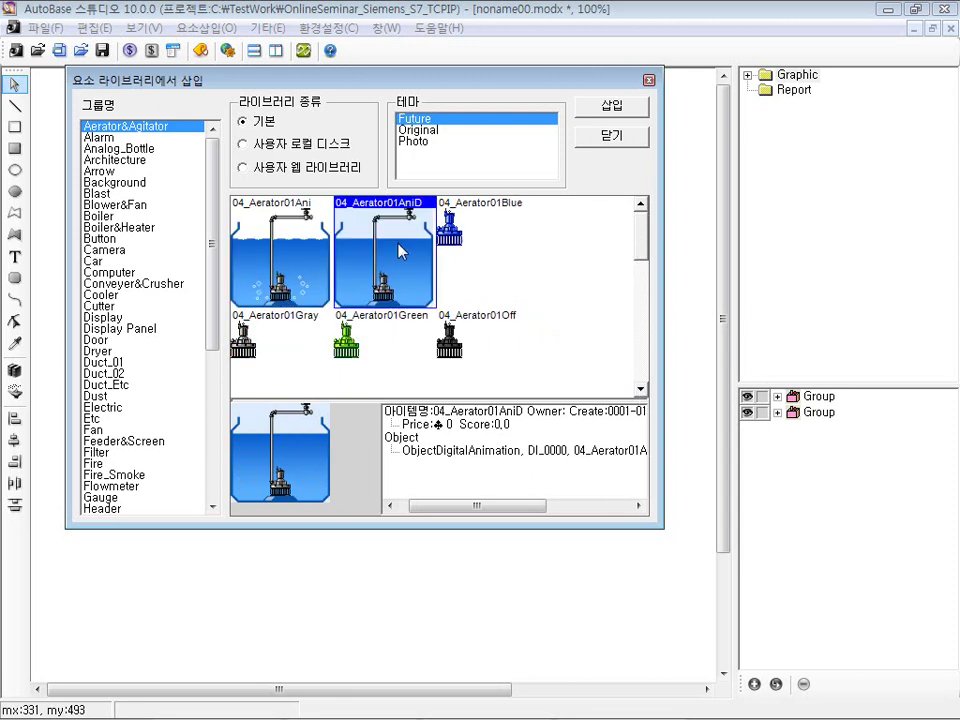
pyautogui.click(612, 106)
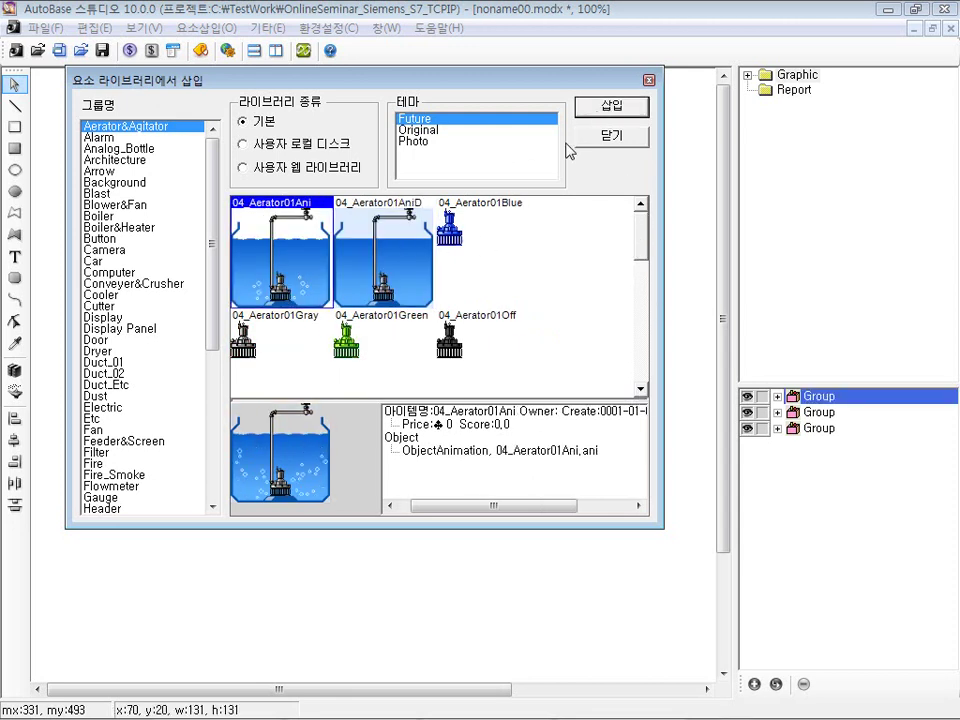
pyautogui.moveTo(452, 80); pyautogui.dragTo(627, 252)
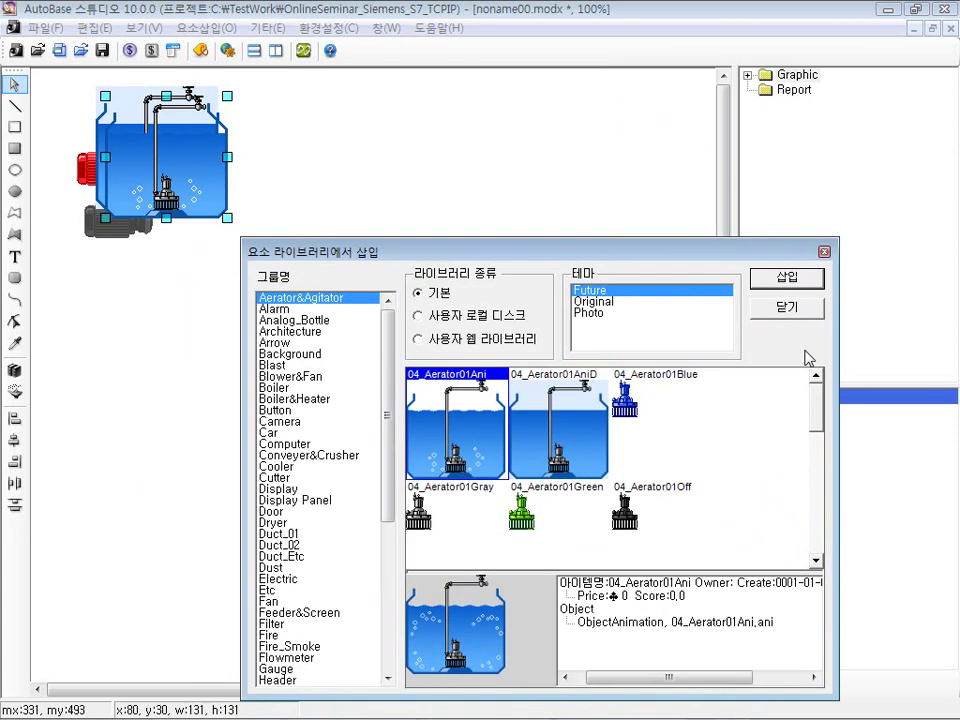
pyautogui.click(787, 311)
# - Separate the two overlapping aerators, placing the bubbling one at about x 258, y 45 and the still one below it at about x 247, y 211
pyautogui.click(153, 157)
pyautogui.moveTo(153, 157); pyautogui.dragTo(331, 170)
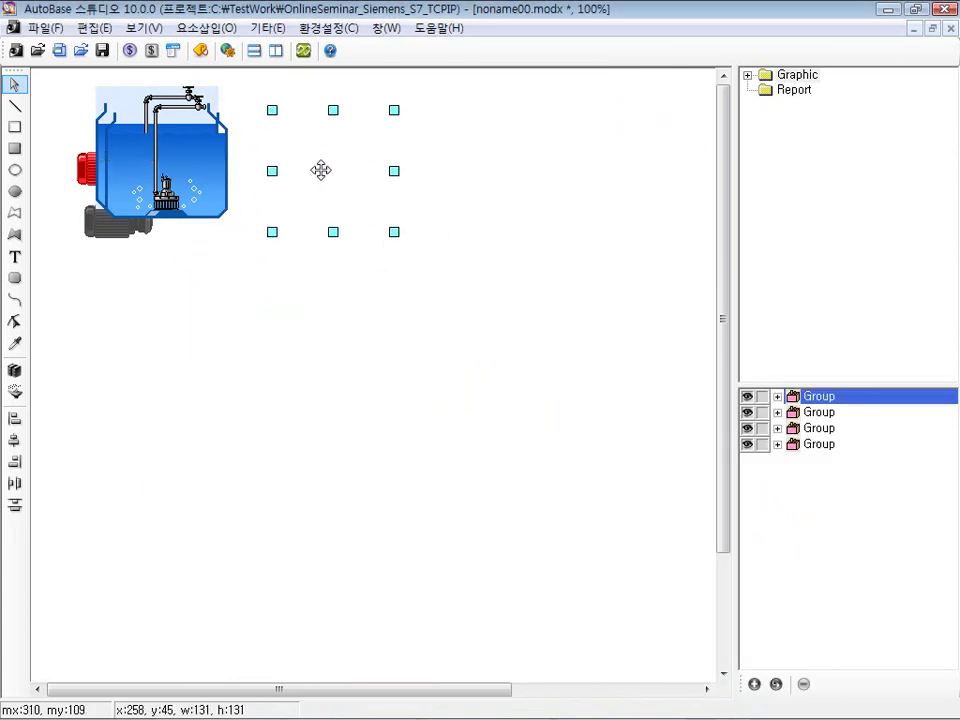
pyautogui.click(172, 170)
pyautogui.moveTo(172, 170); pyautogui.dragTo(338, 349)
pyautogui.click(551, 422)
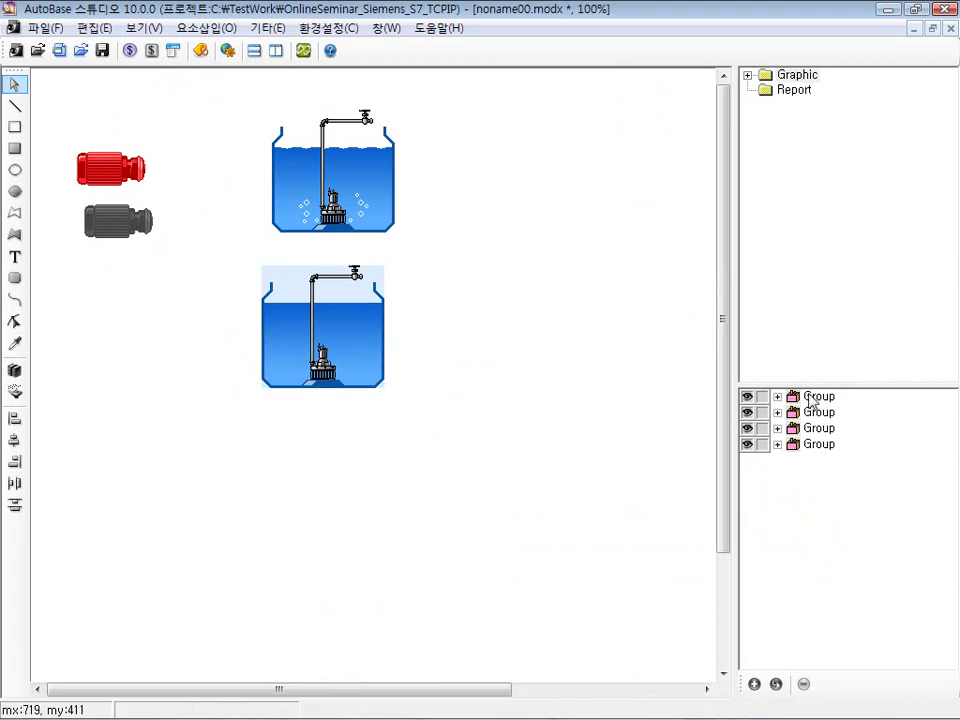
# - Expand all four groups in the object list and examine the elements inside the aerators and motors
pyautogui.click(778, 397)
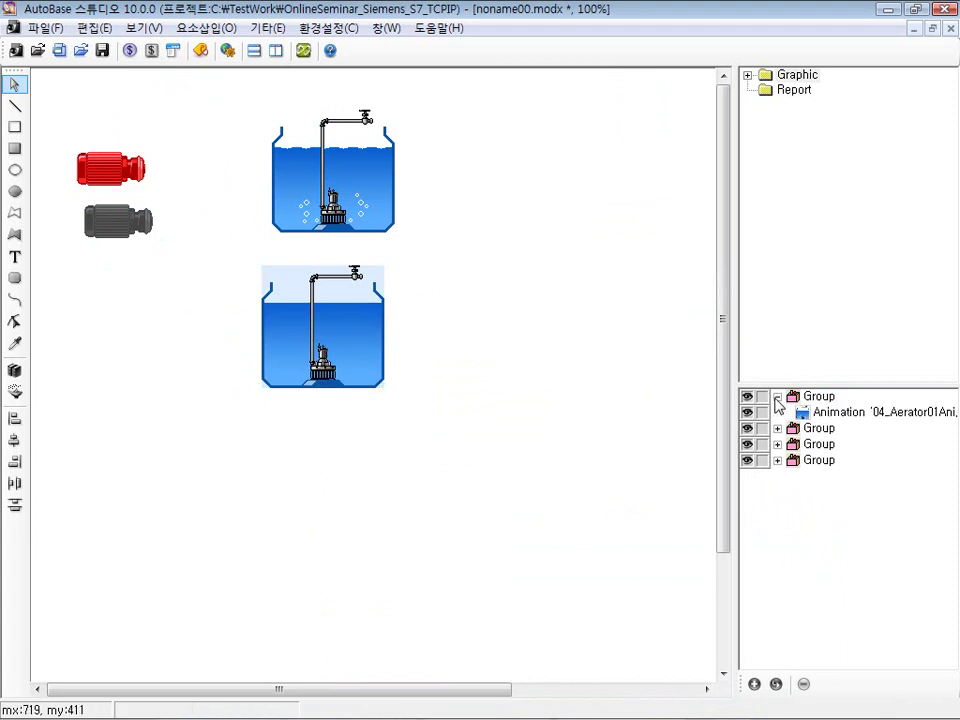
pyautogui.click(843, 412)
pyautogui.click(777, 428)
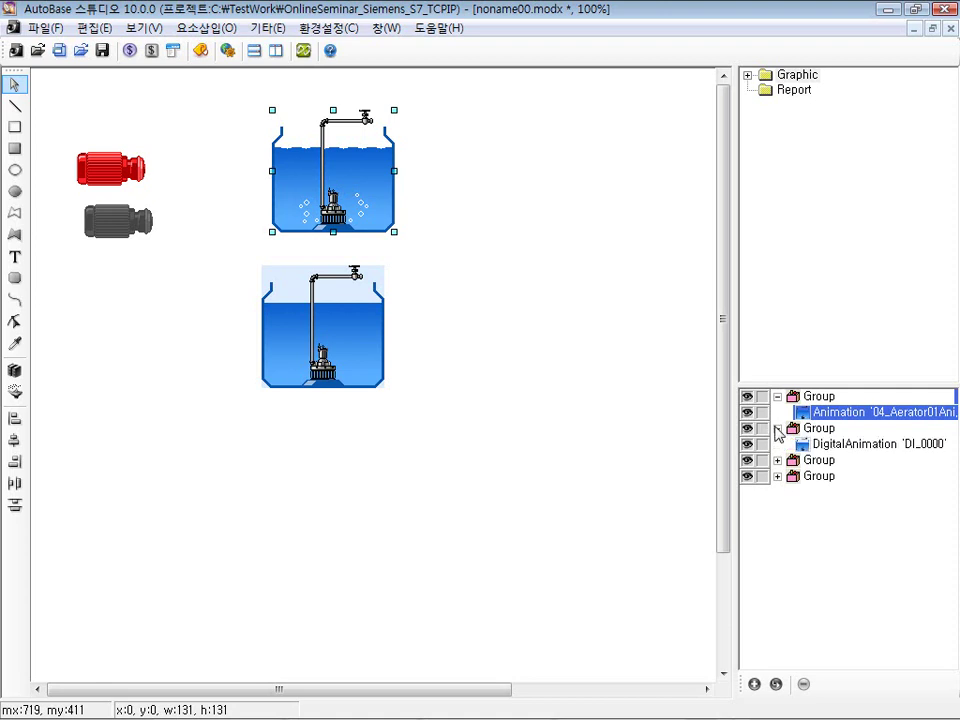
pyautogui.click(778, 460)
pyautogui.click(778, 492)
pyautogui.click(343, 336)
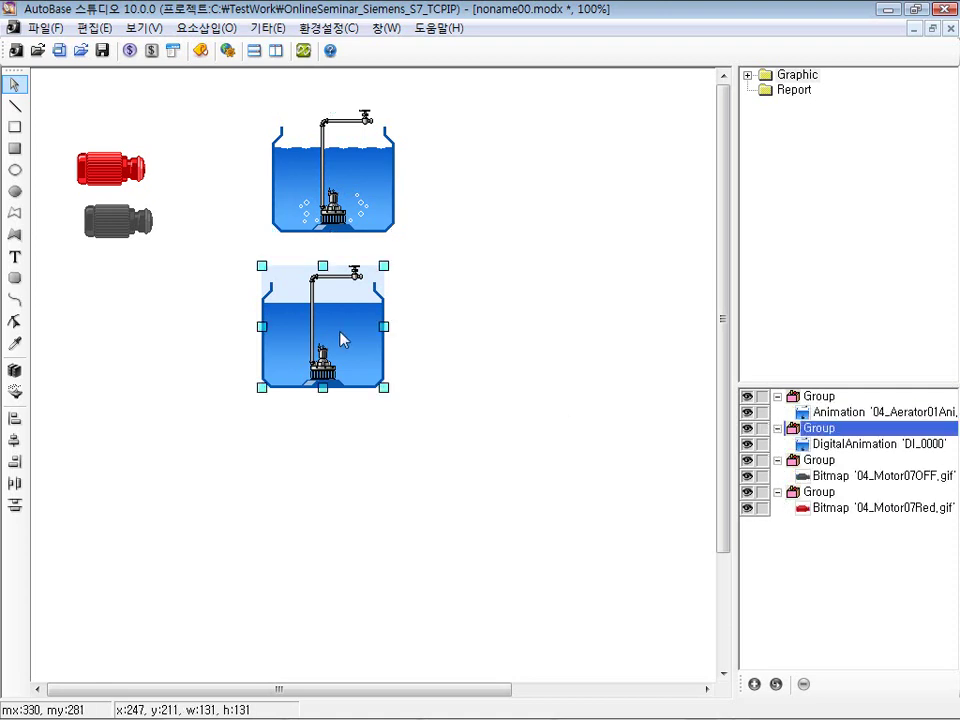
pyautogui.click(831, 444)
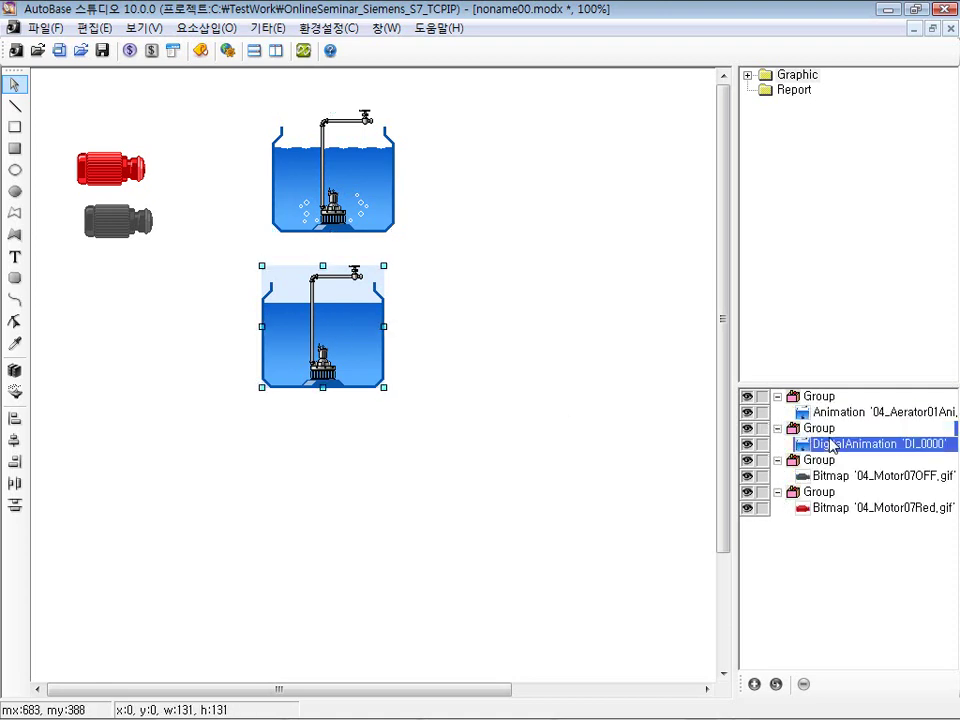
# - Ungroup both aerator symbols so that each is a standalone animation element
pyautogui.click(289, 182)
pyautogui.rightClick(325, 171)
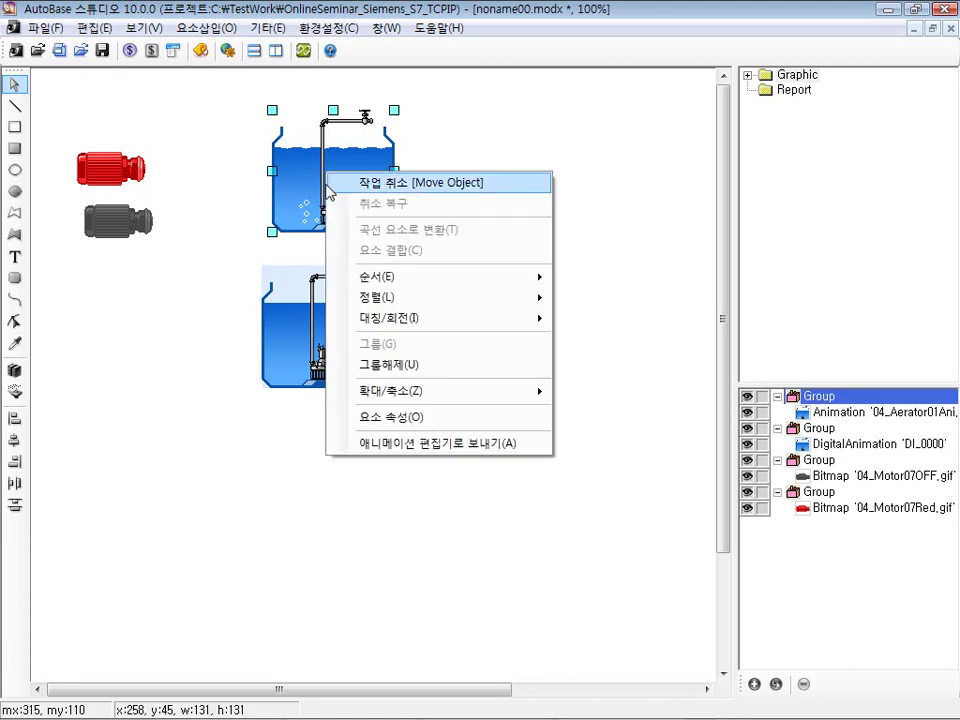
pyautogui.click(396, 366)
pyautogui.click(403, 364)
pyautogui.rightClick(366, 331)
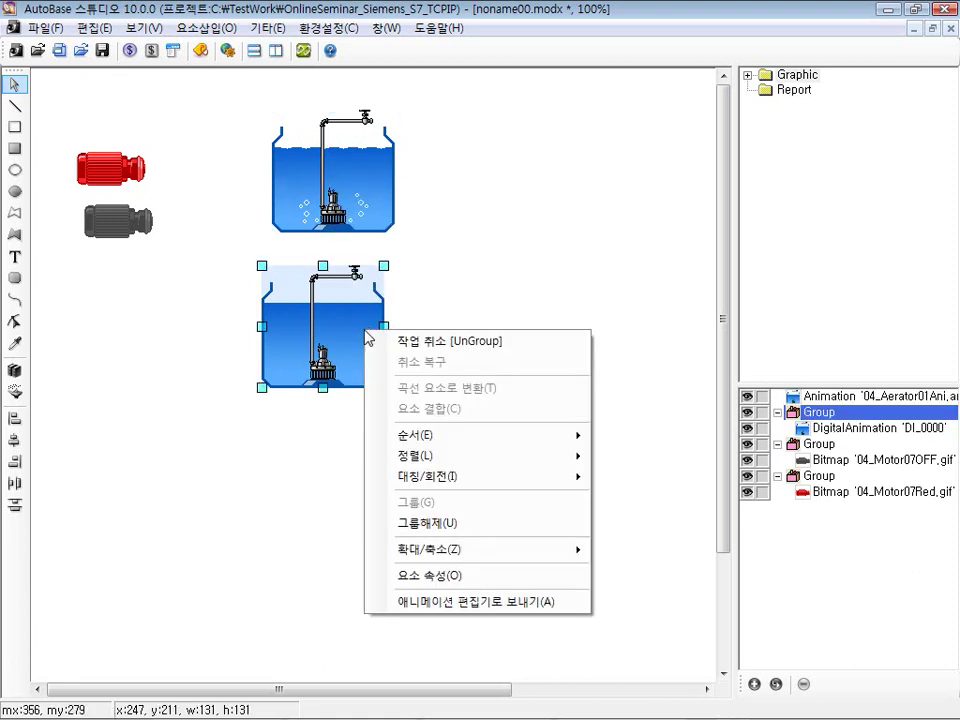
pyautogui.click(439, 523)
pyautogui.click(467, 521)
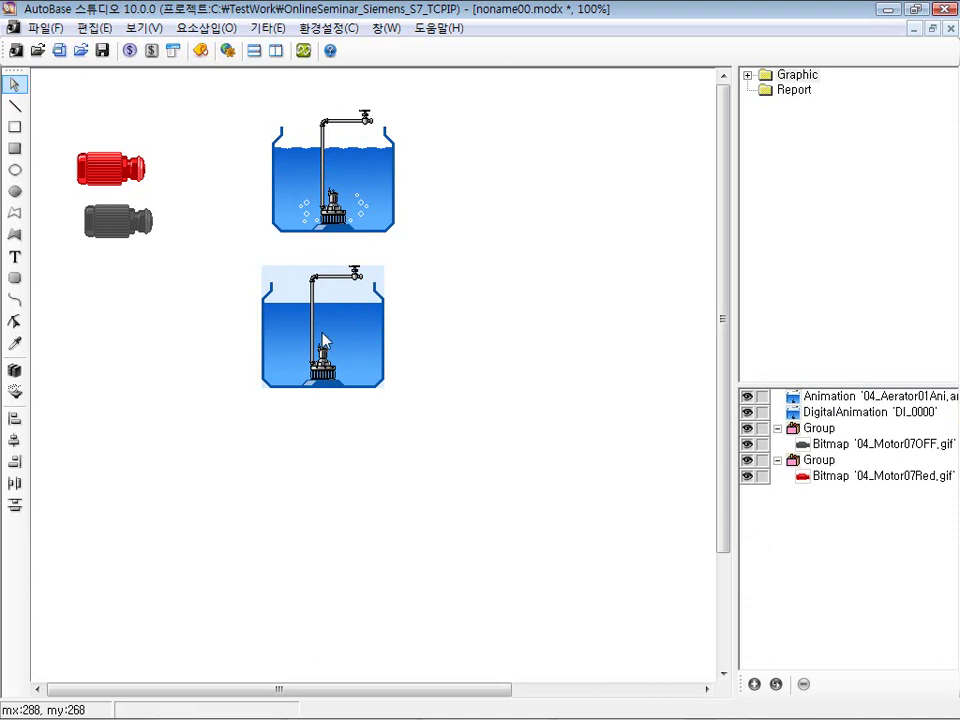
# - Ungroup the gray motor and the red motor into standalone bitmap elements
pyautogui.click(121, 207)
pyautogui.rightClick(121, 207)
pyautogui.click(170, 398)
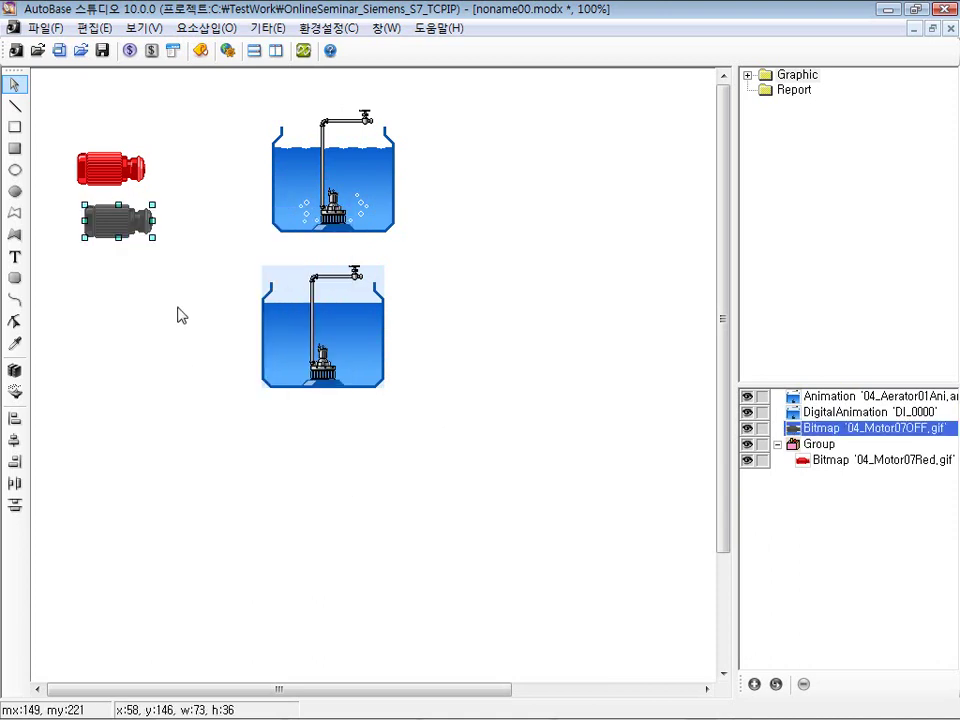
pyautogui.rightClick(124, 168)
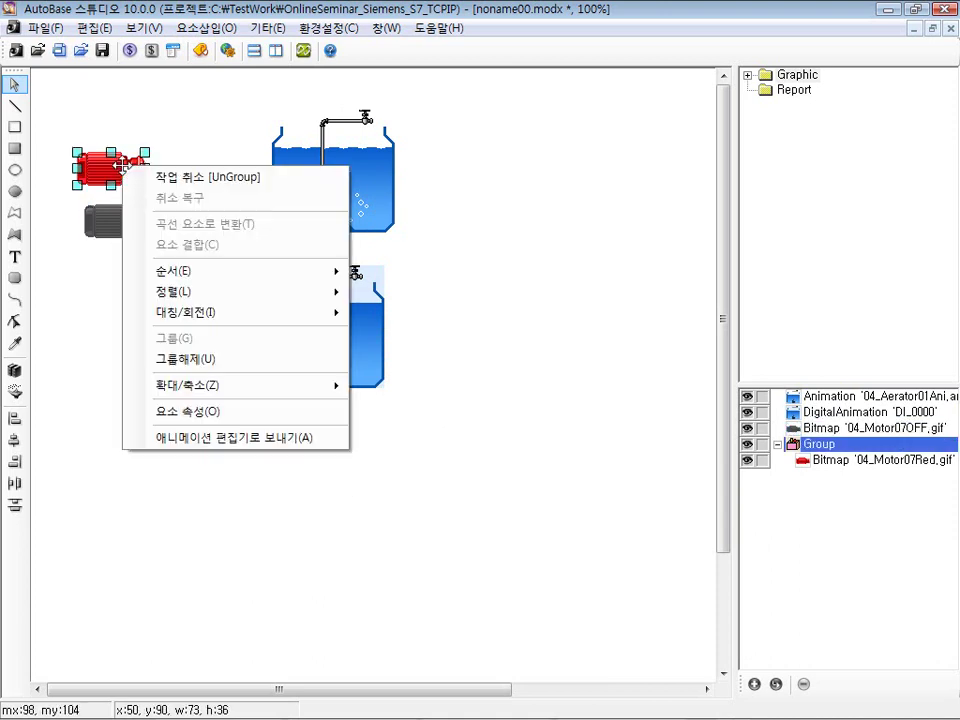
pyautogui.click(188, 360)
# - Move the still aerator up beside the bubbling one, at about x 404, y 44
pyautogui.click(317, 317)
pyautogui.moveTo(317, 317); pyautogui.dragTo(469, 191)
pyautogui.click(480, 303)
pyautogui.click(483, 192)
# - Enable picture overlay (그림 오버레이) in the DI_0000 digital animation's properties and apply the change
pyautogui.doubleClick(456, 190)
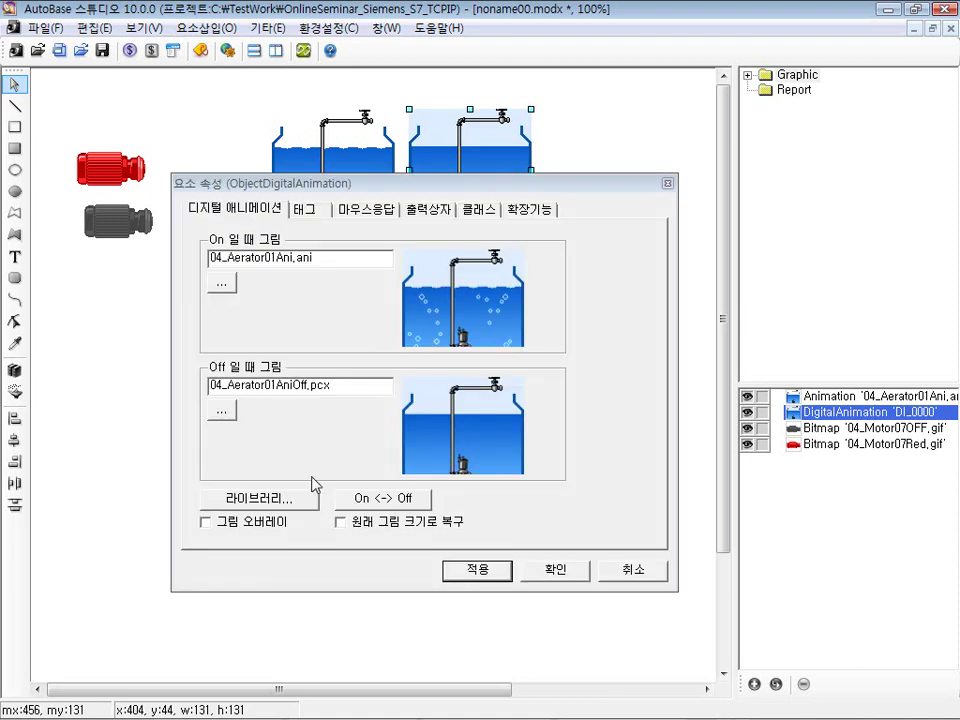
pyautogui.click(270, 529)
pyautogui.click(480, 571)
pyautogui.click(553, 572)
# - Move the digital aerator slightly away from the bubbling one, to about x 430, y 39, and deselect it
pyautogui.click(460, 171)
pyautogui.click(462, 238)
pyautogui.click(448, 152)
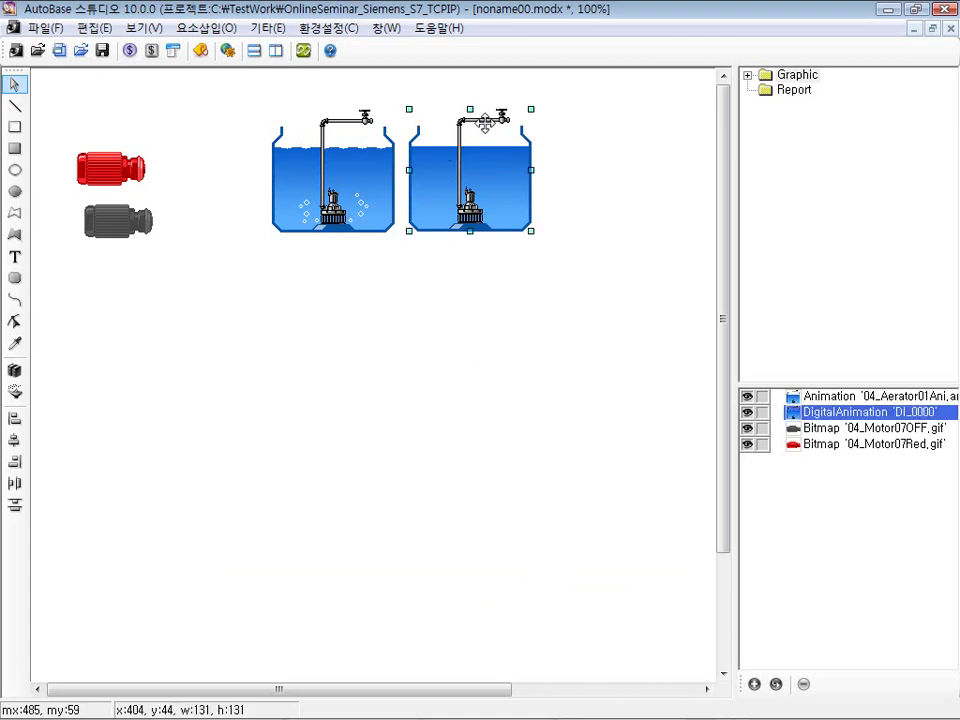
pyautogui.moveTo(448, 160); pyautogui.dragTo(508, 172)
pyautogui.click(521, 376)
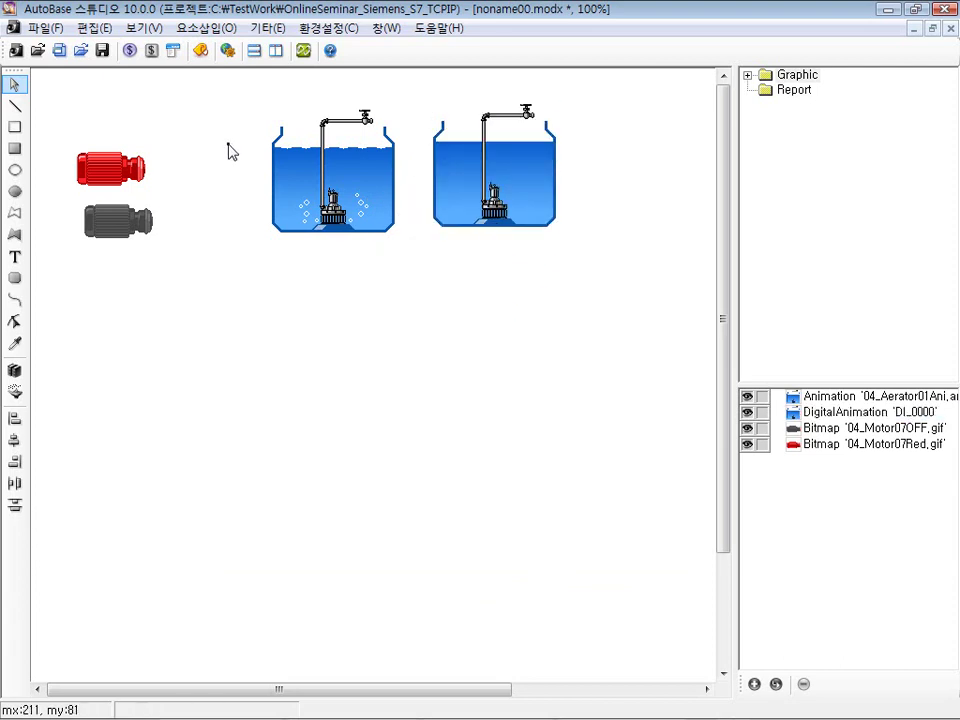
# - Reopen the element library, display the Duct_01 group and move the library window below the aerators
pyautogui.doubleClick(223, 181)
pyautogui.click(390, 396)
pyautogui.click(216, 30)
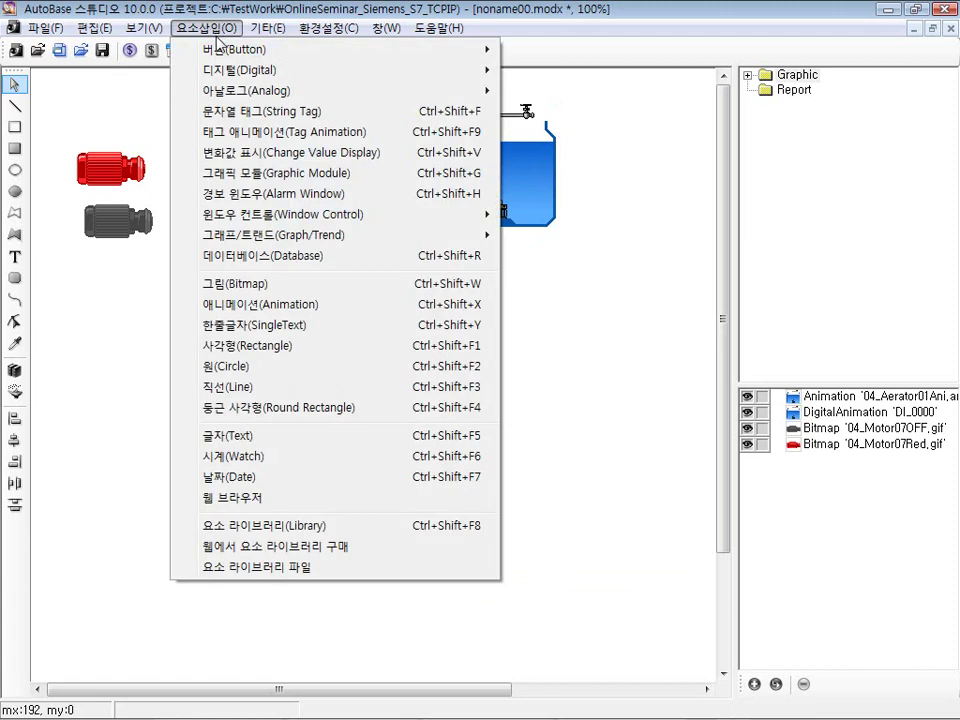
pyautogui.click(288, 533)
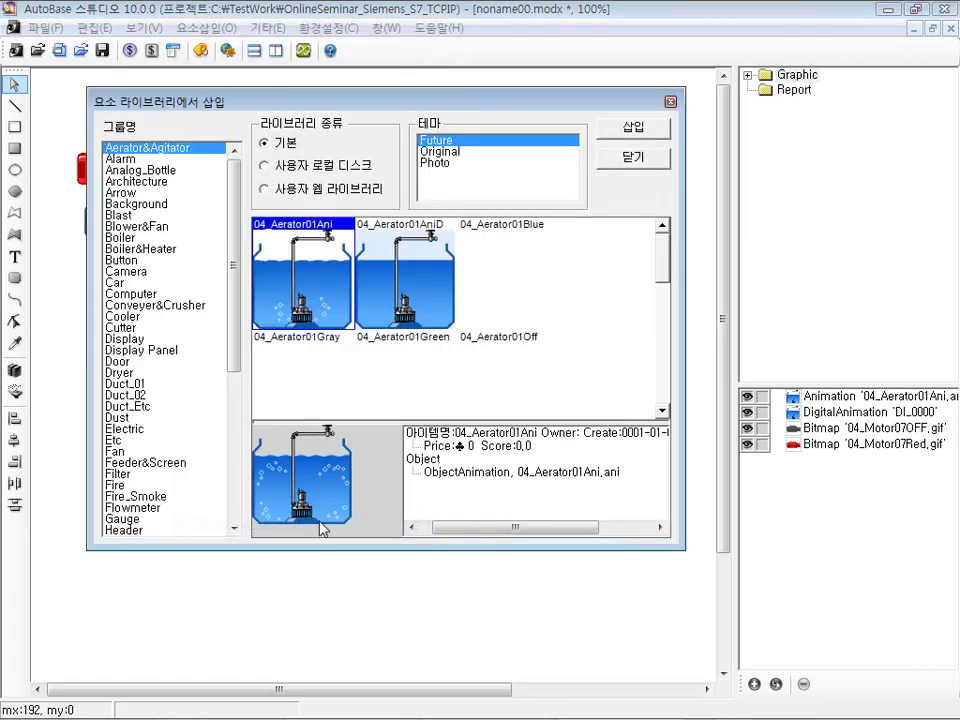
pyautogui.click(140, 385)
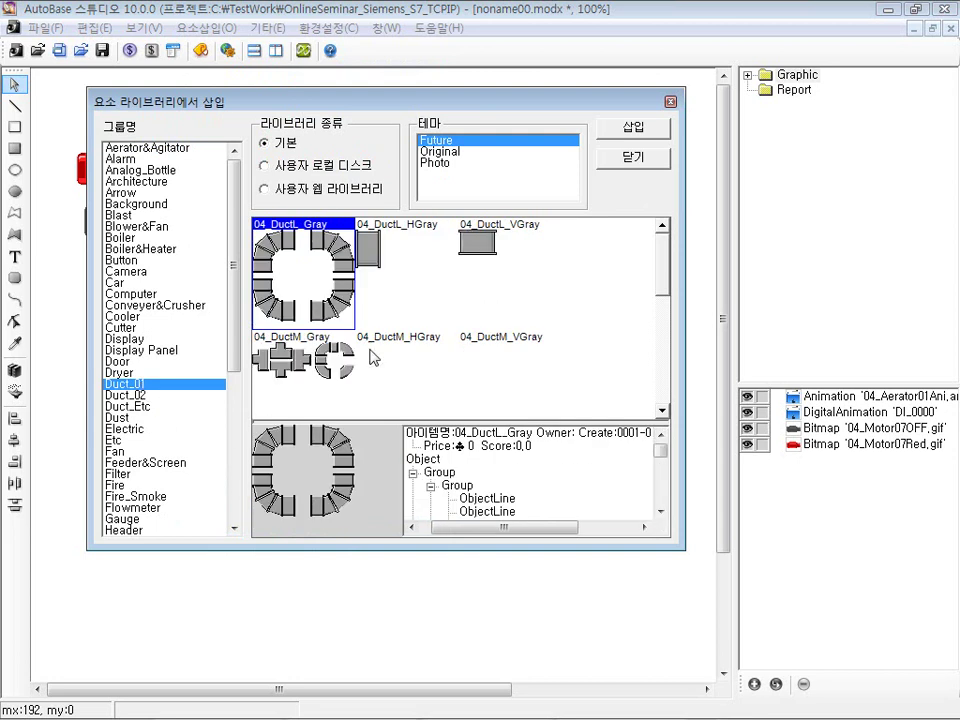
pyautogui.moveTo(388, 103); pyautogui.dragTo(463, 255)
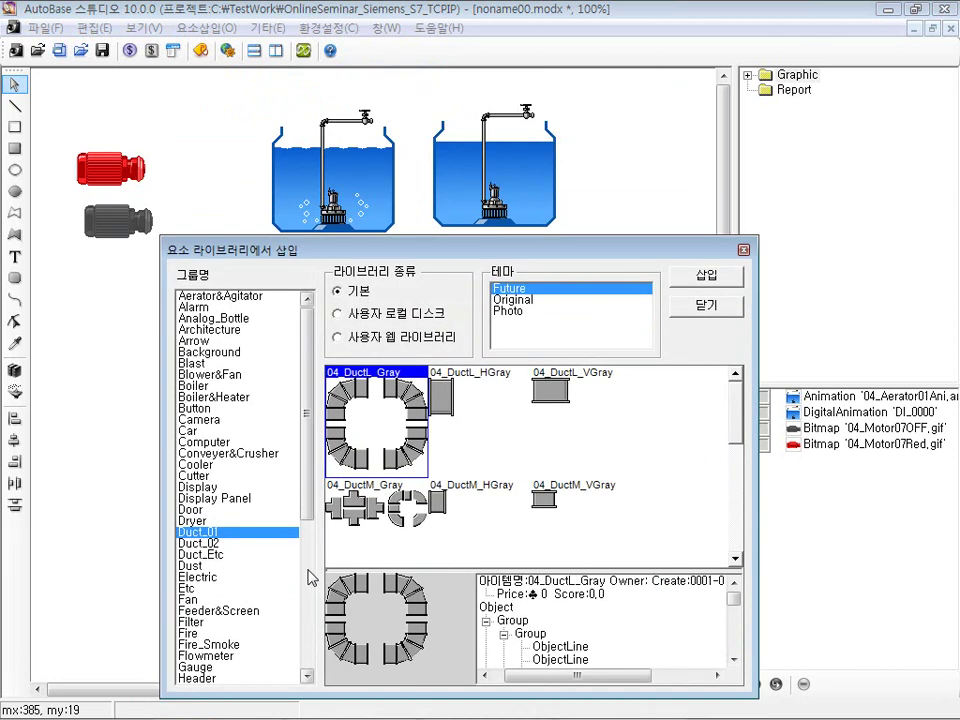
# - Look through the library's Pipe_Ani and Pipe_Elbow groups and display the Pipe_Etc group
pyautogui.click(309, 572)
pyautogui.click(222, 511)
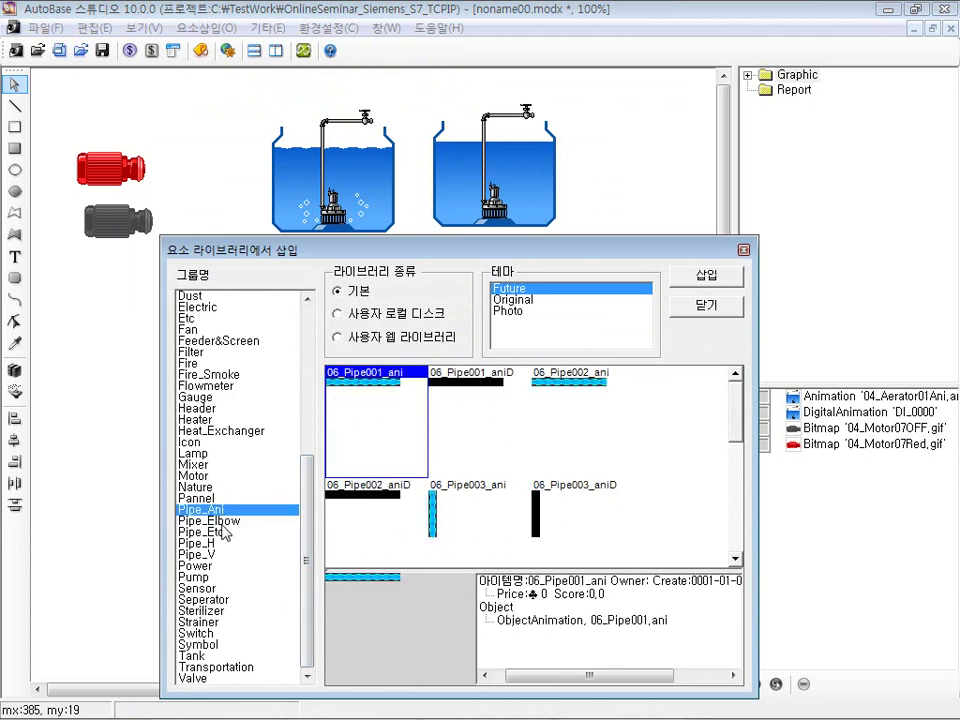
pyautogui.click(222, 522)
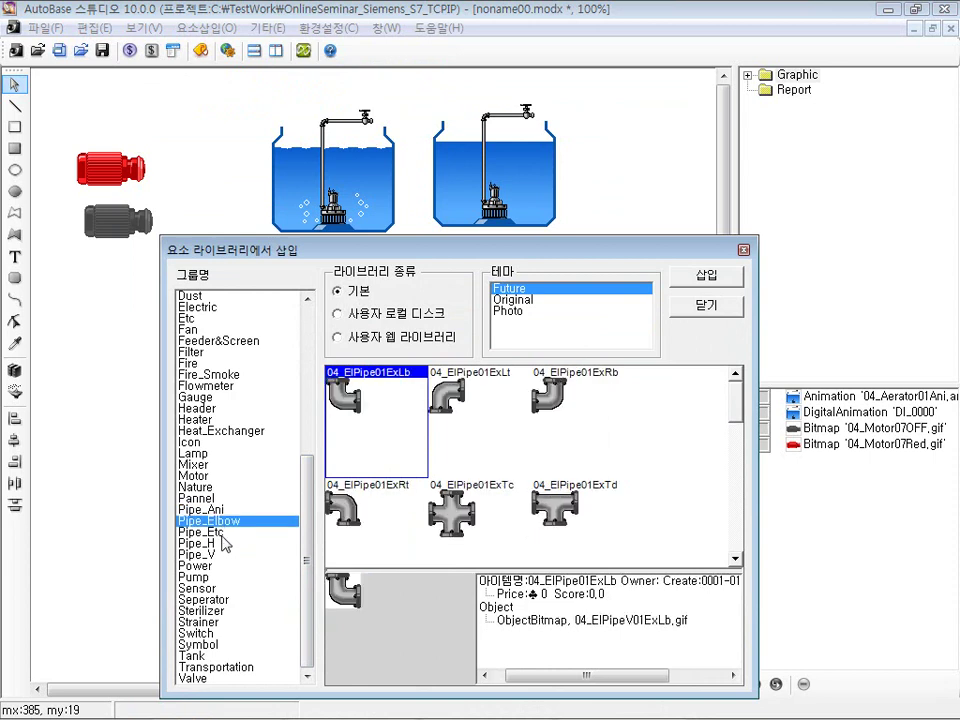
pyautogui.click(221, 533)
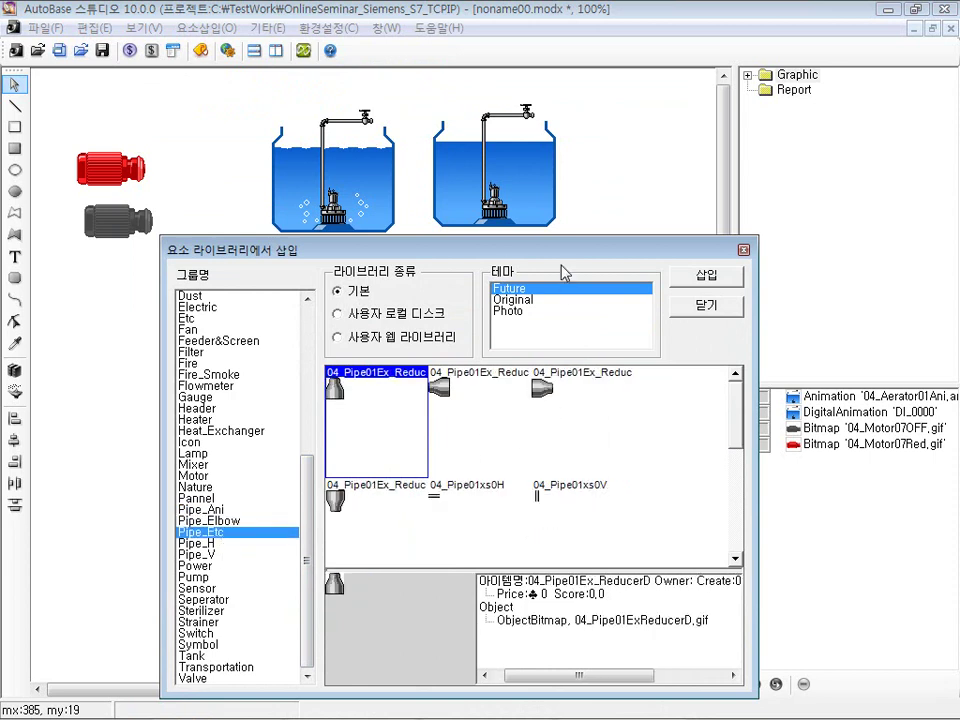
# - Move the library window aside and stack the bubbling aerator over the digital one below the motors, at about x 84, y 273
pyautogui.moveTo(480, 263); pyautogui.dragTo(622, 275)
pyautogui.click(490, 180)
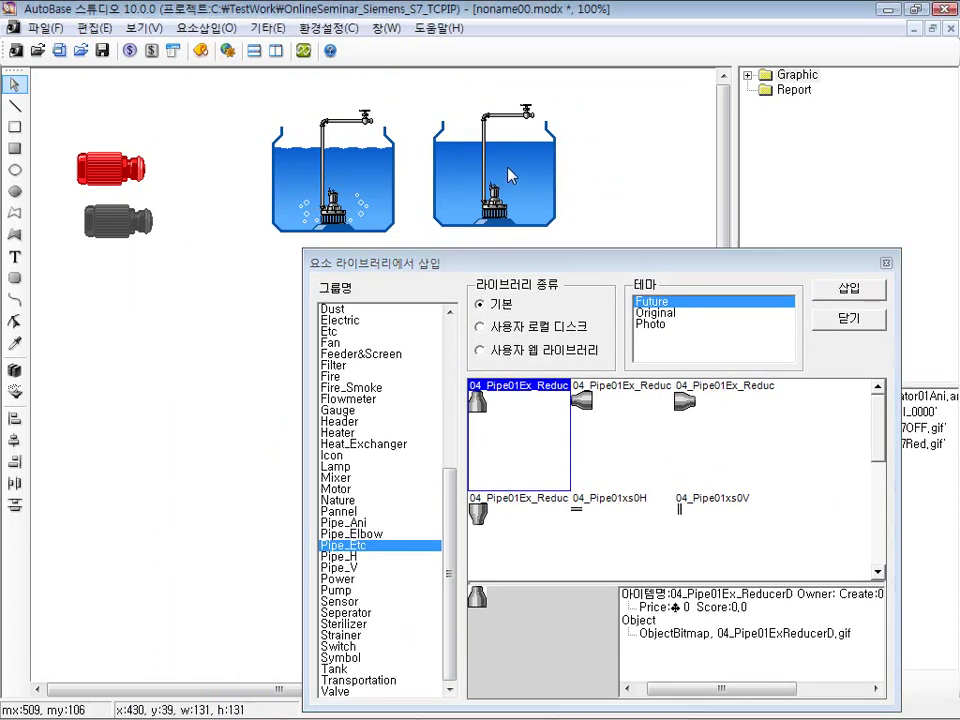
pyautogui.moveTo(481, 170); pyautogui.dragTo(158, 386)
pyautogui.moveTo(325, 186); pyautogui.dragTo(176, 383)
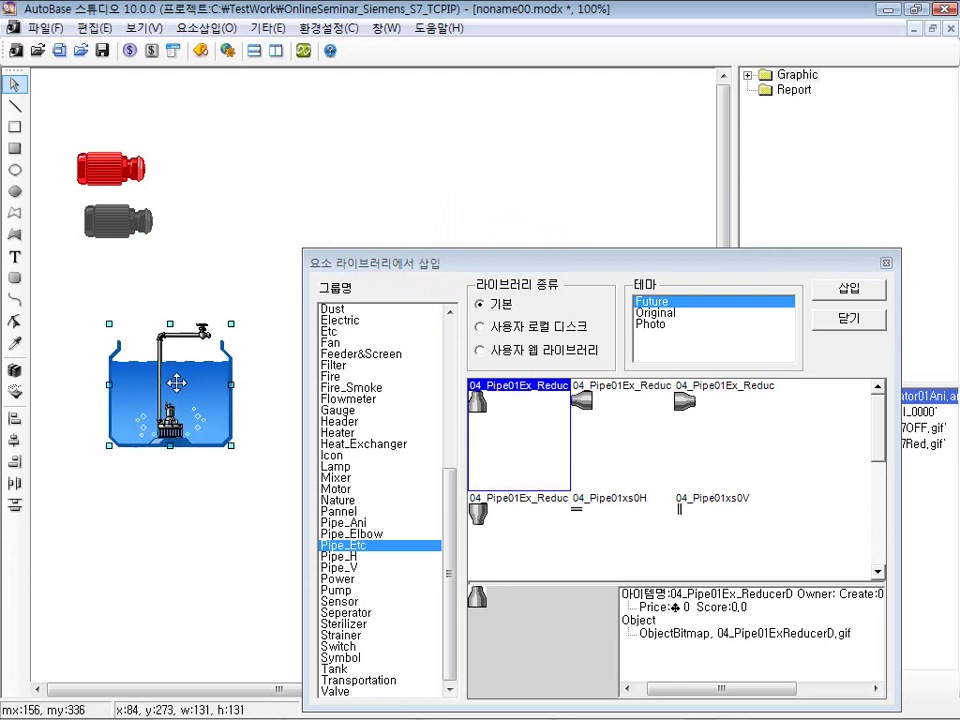
# - Stack the gray and red motors on the same spot beside the aerators, shifting the library window out of the way
pyautogui.click(135, 214)
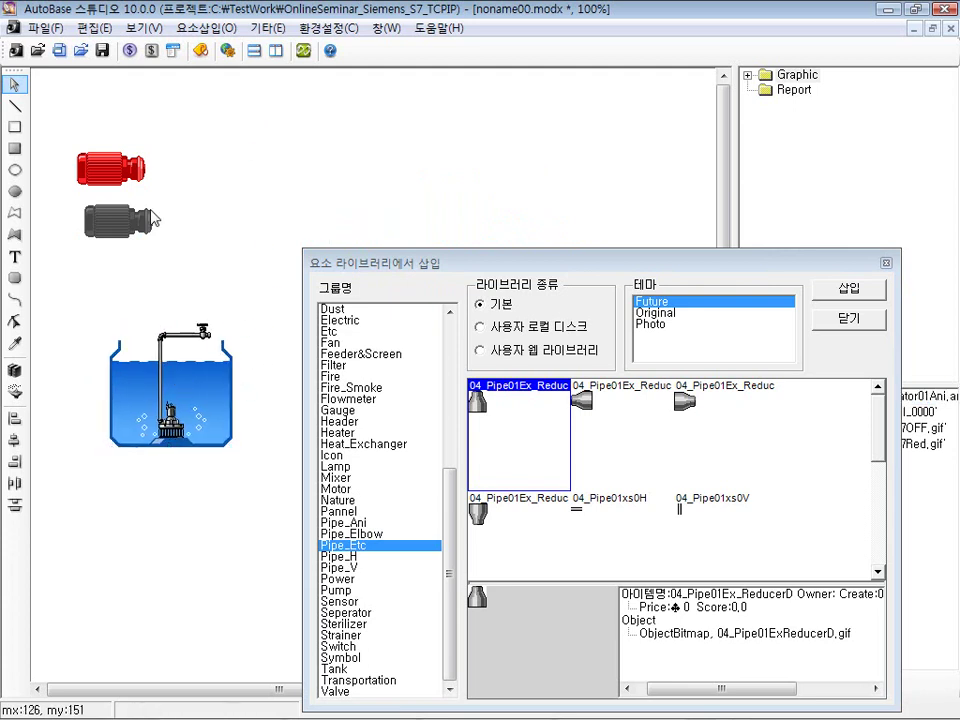
pyautogui.moveTo(130, 213); pyautogui.dragTo(354, 333)
pyautogui.click(105, 168)
pyautogui.moveTo(430, 258); pyautogui.dragTo(534, 147)
pyautogui.click(94, 164)
pyautogui.moveTo(339, 344)
pyautogui.mouseDown()
pyautogui.moveTo(350, 351)
pyautogui.moveTo(321, 344)
pyautogui.moveTo(332, 337)
pyautogui.mouseUp()
pyautogui.click(339, 399)
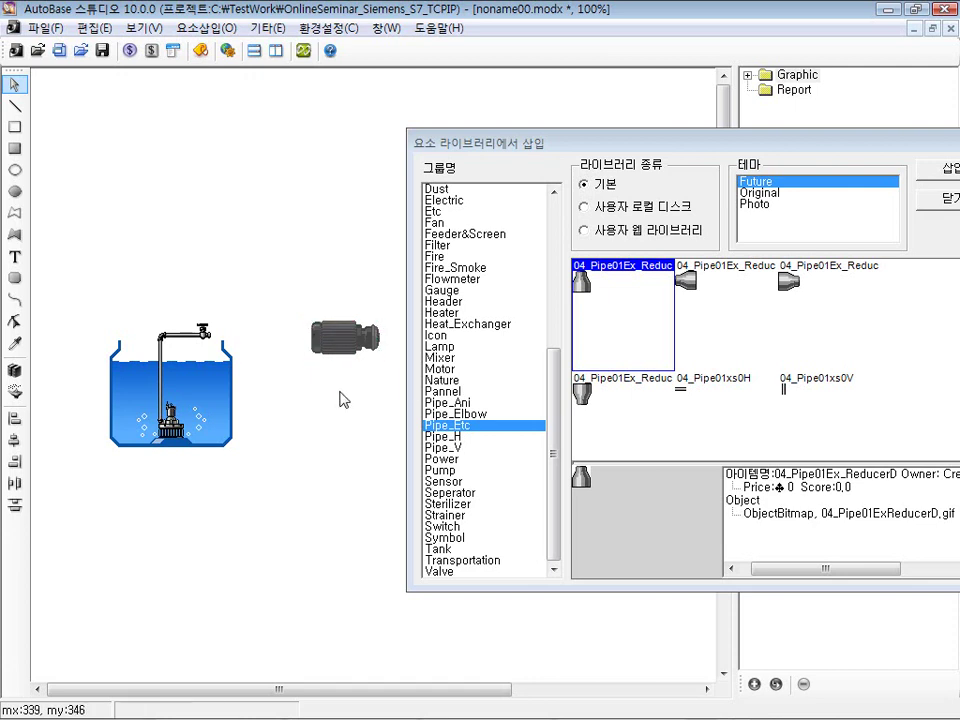
# - Insert the 04_Pipe01Ex_ReducerL symbol from the Pipe_Etc group
pyautogui.click(726, 323)
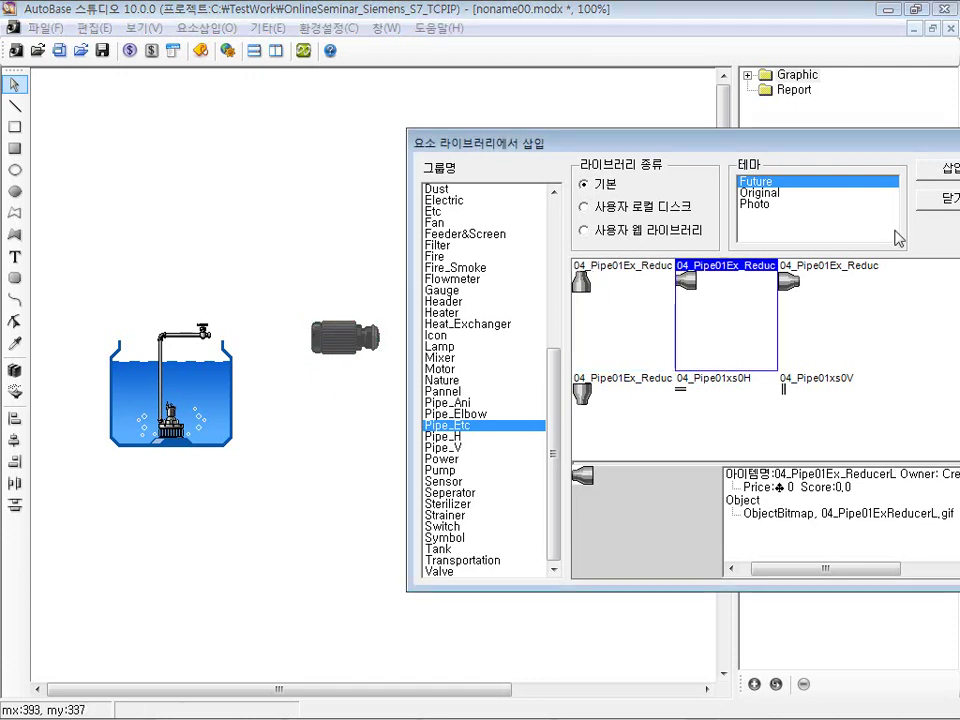
pyautogui.click(948, 175)
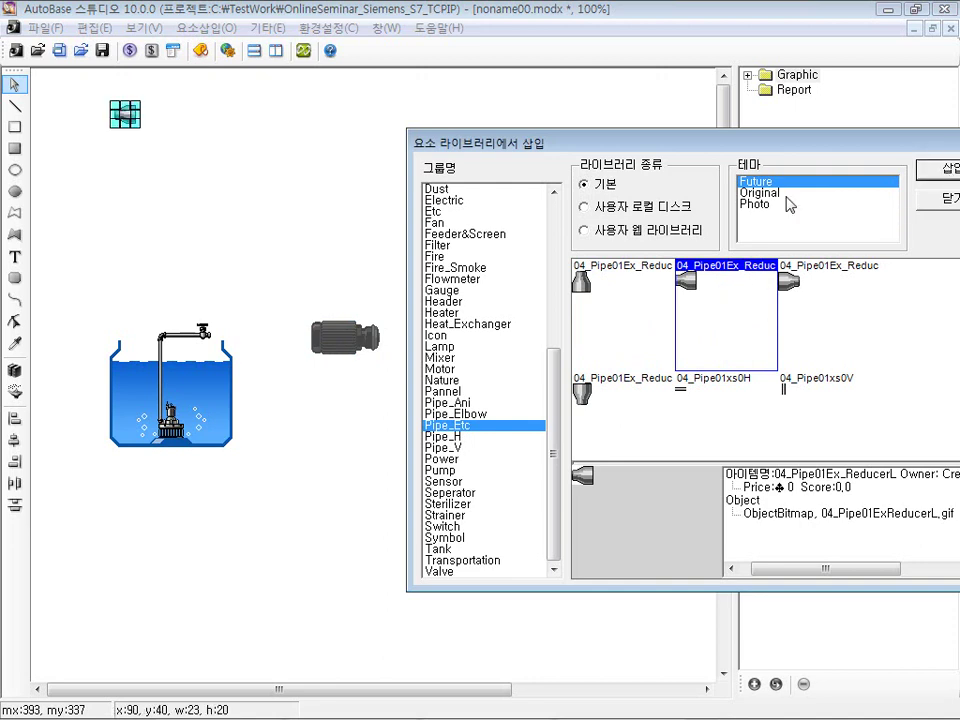
# - Move the ReducerL symbol to the outlet end of the valve above the aerator tank
pyautogui.moveTo(126, 114); pyautogui.dragTo(220, 336)
pyautogui.click(224, 334)
pyautogui.press('Up')
pyautogui.click(271, 341)
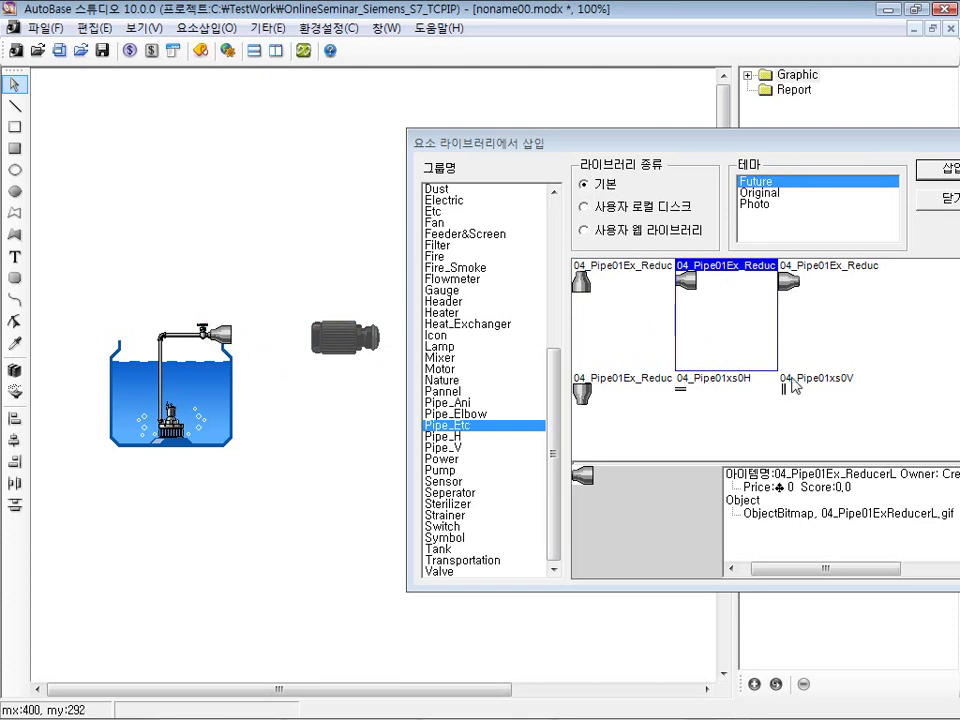
# - Insert the 04_Pipe01Ex_ReducerR symbol and place its narrow end against the left end of the gray motor
pyautogui.moveTo(810, 150); pyautogui.dragTo(485, 98)
pyautogui.click(491, 220)
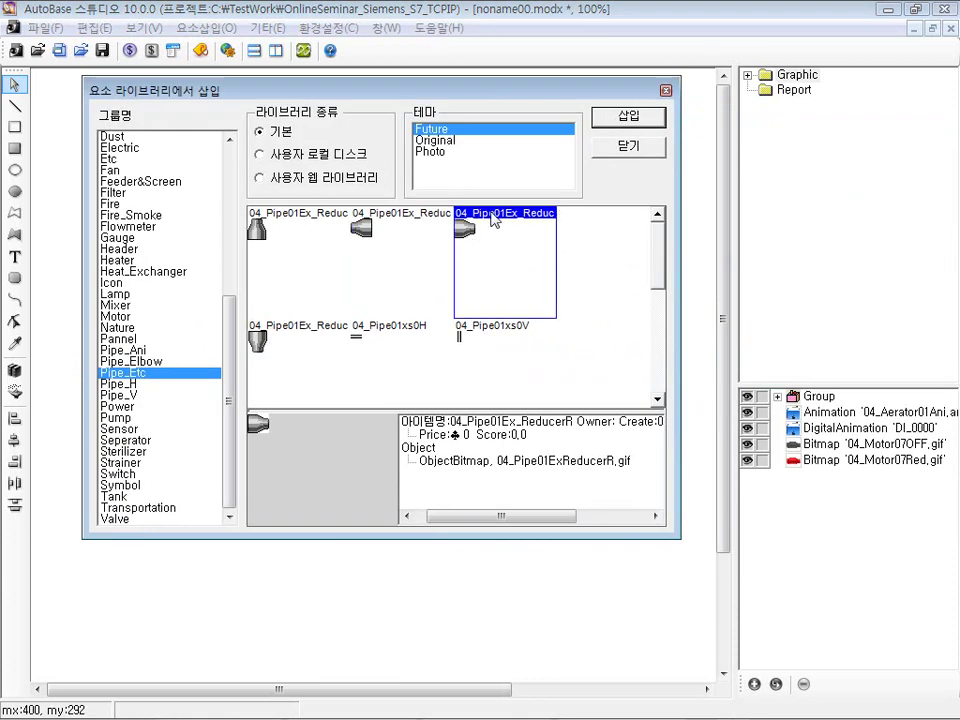
pyautogui.click(620, 125)
pyautogui.click(228, 146)
pyautogui.click(50, 123)
pyautogui.moveTo(50, 123); pyautogui.dragTo(295, 329)
pyautogui.click(412, 386)
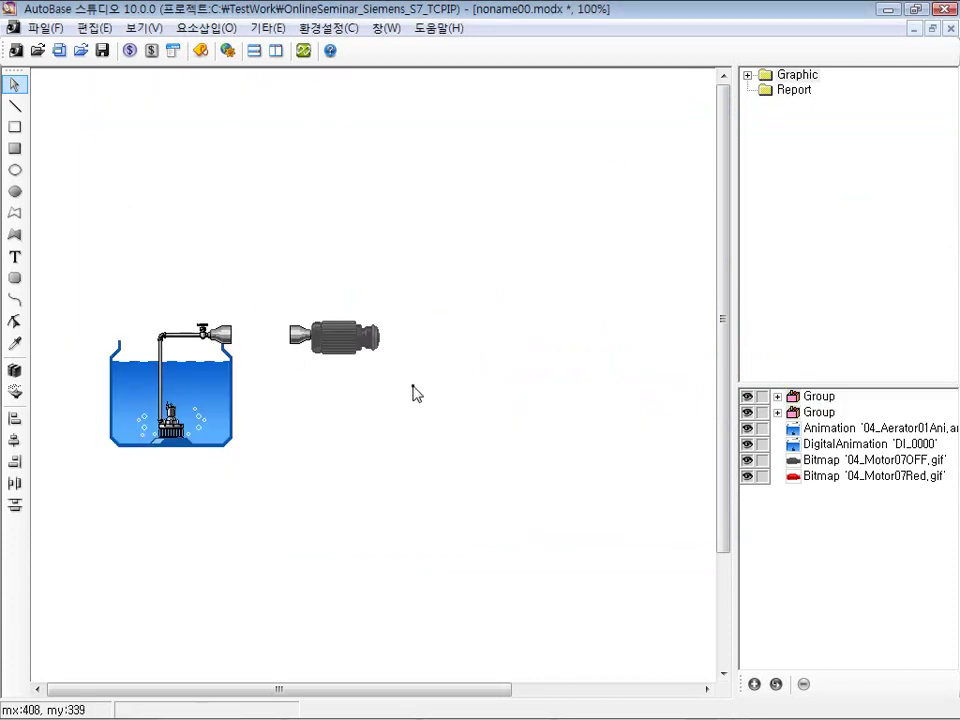
# - Insert the 04_PipeH01ExM horizontal pipe from the library's Pipe_H group and close the library
pyautogui.click(205, 28)
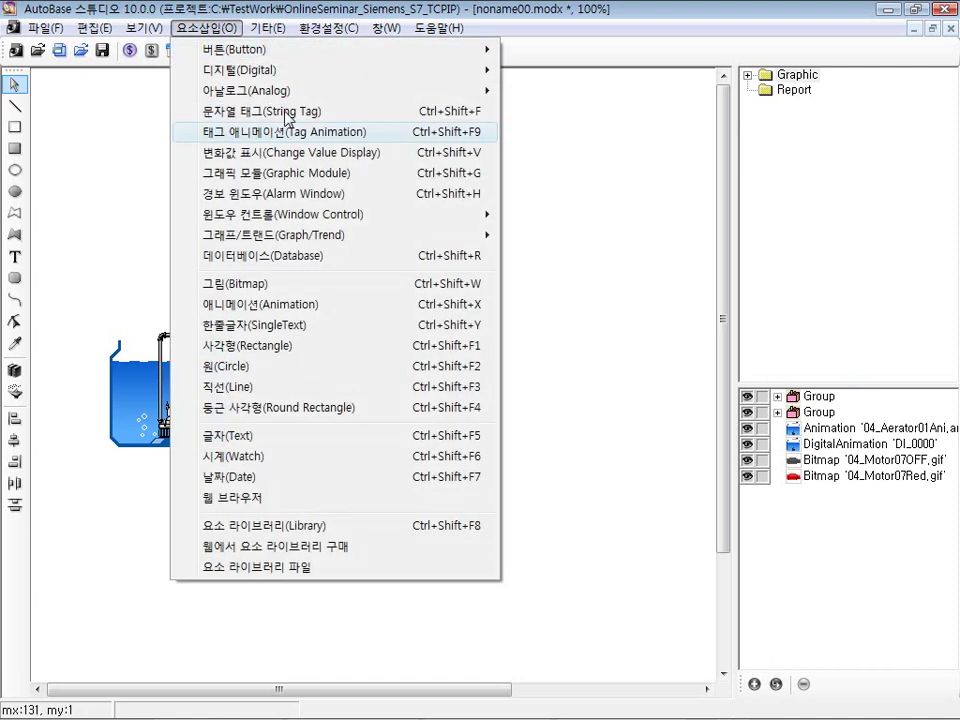
pyautogui.click(311, 525)
pyautogui.moveTo(250, 550); pyautogui.dragTo(250, 550)
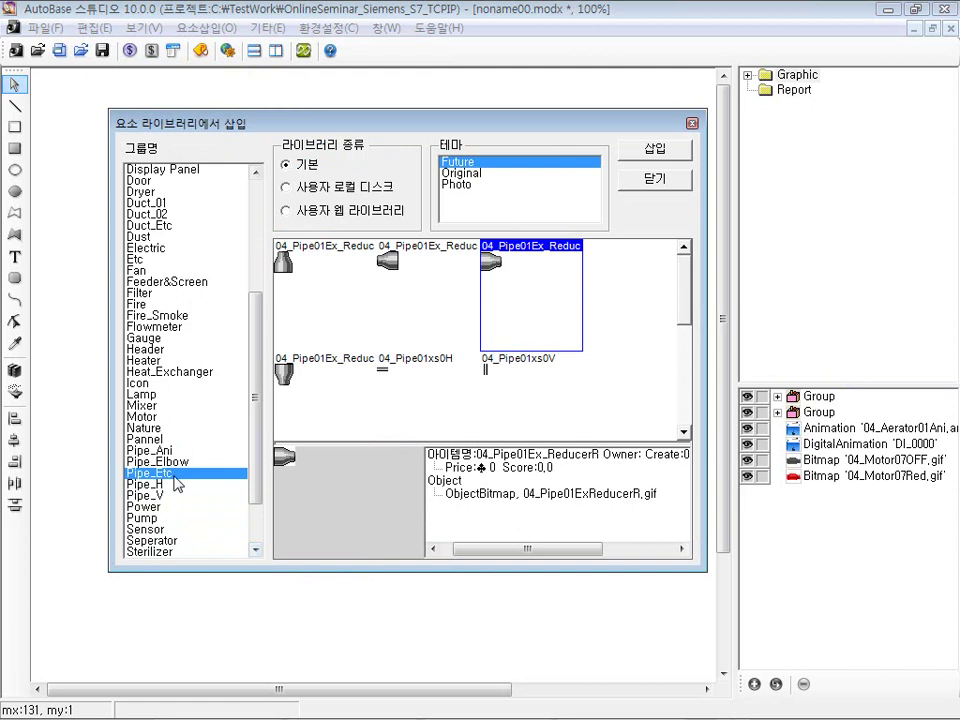
pyautogui.click(178, 452)
pyautogui.click(179, 462)
pyautogui.click(180, 486)
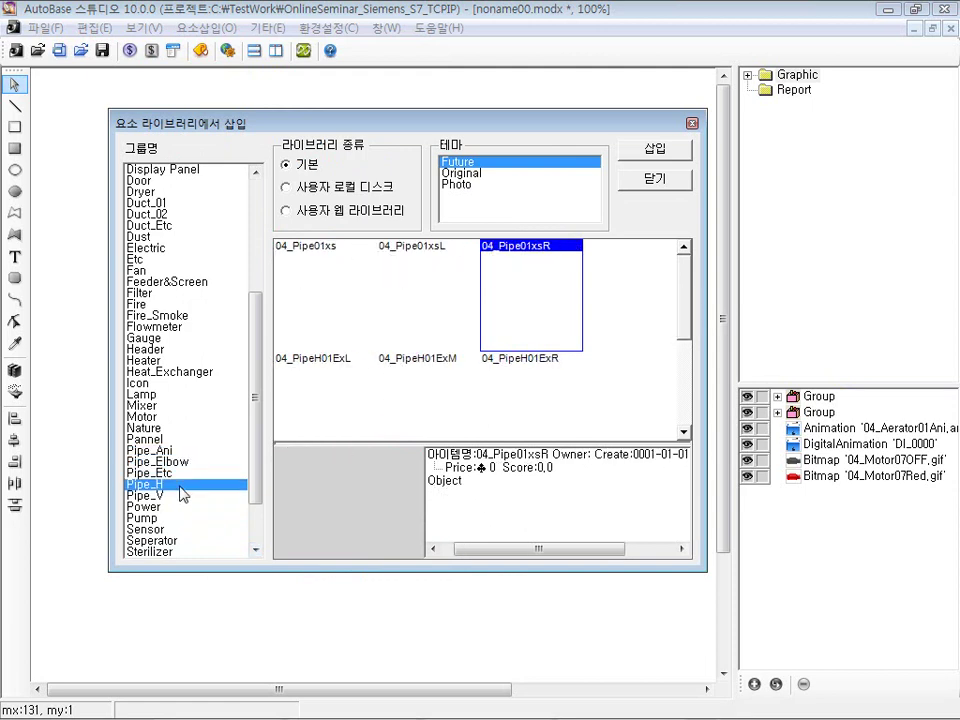
pyautogui.click(430, 385)
pyautogui.moveTo(590, 124); pyautogui.dragTo(800, 271)
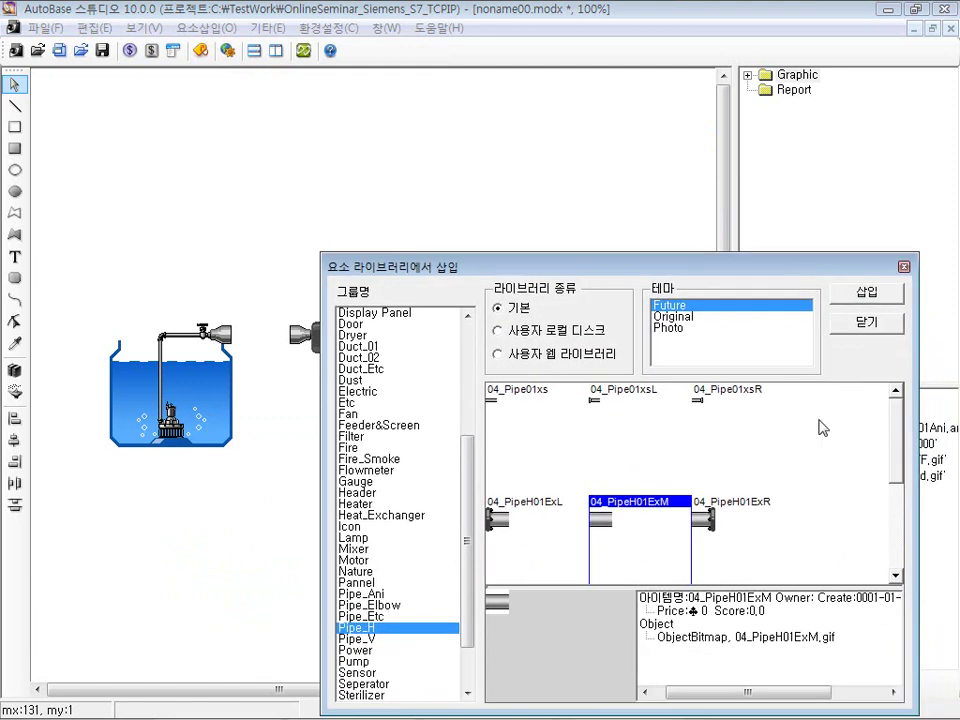
pyautogui.click(851, 305)
pyautogui.click(865, 322)
# - Place the horizontal pipe between the two reducers so that it spans the gap from valve to motor
pyautogui.click(86, 167)
pyautogui.click(60, 137)
pyautogui.moveTo(60, 133); pyautogui.dragTo(310, 338)
pyautogui.click(259, 351)
pyautogui.click(296, 386)
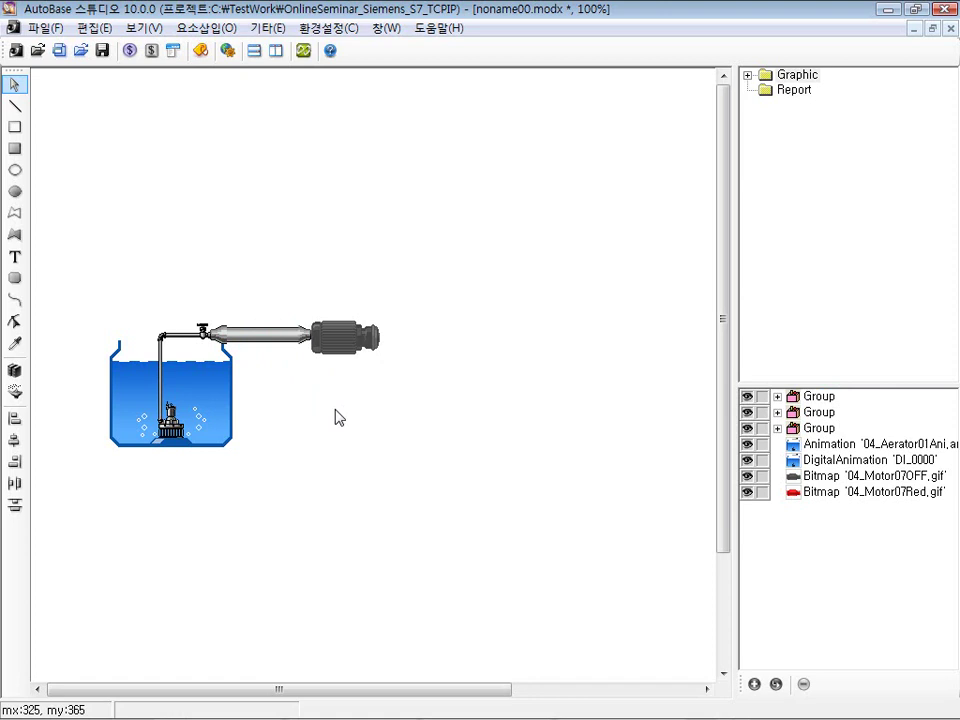
# - Bring the right and left reducers in front of the pipe so they overlap its ends
pyautogui.rightClick(309, 334)
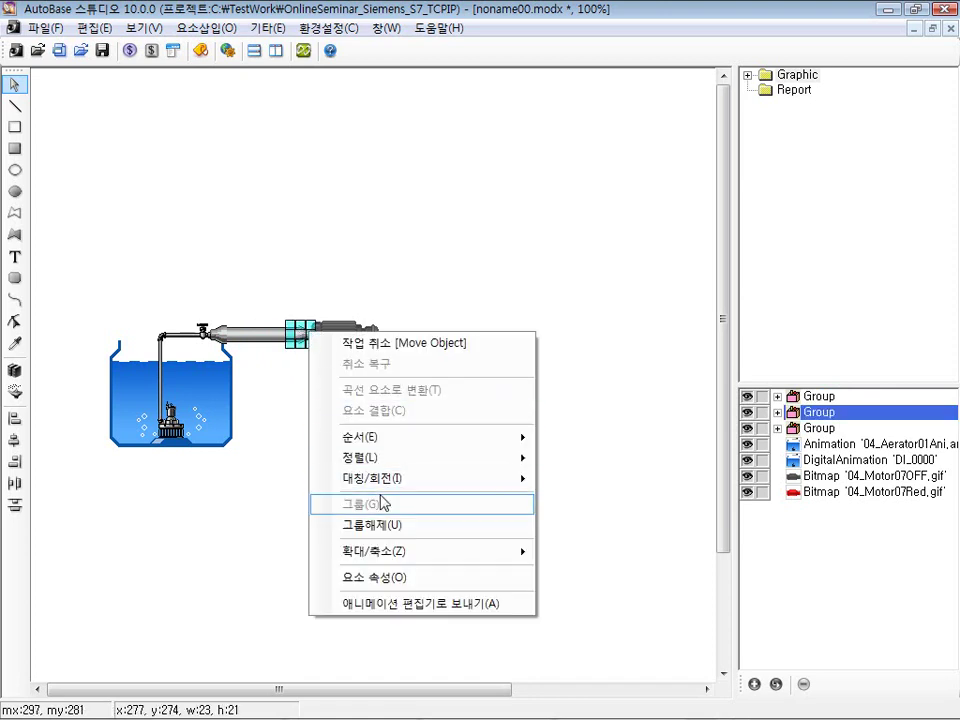
pyautogui.moveTo(474, 484)
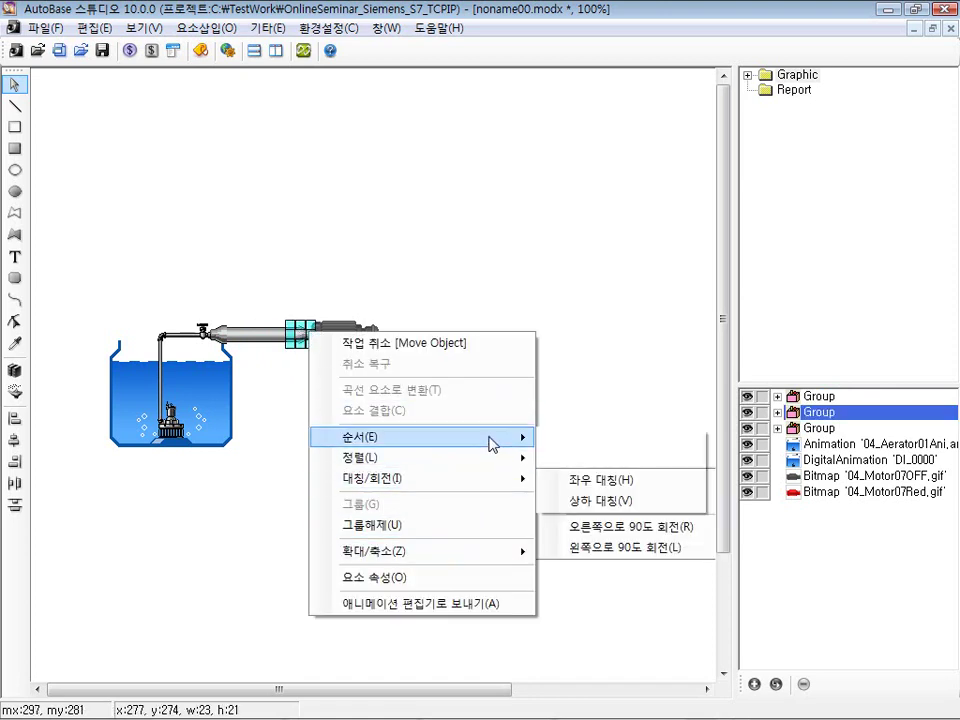
pyautogui.moveTo(493, 440)
pyautogui.click(590, 438)
pyautogui.click(528, 451)
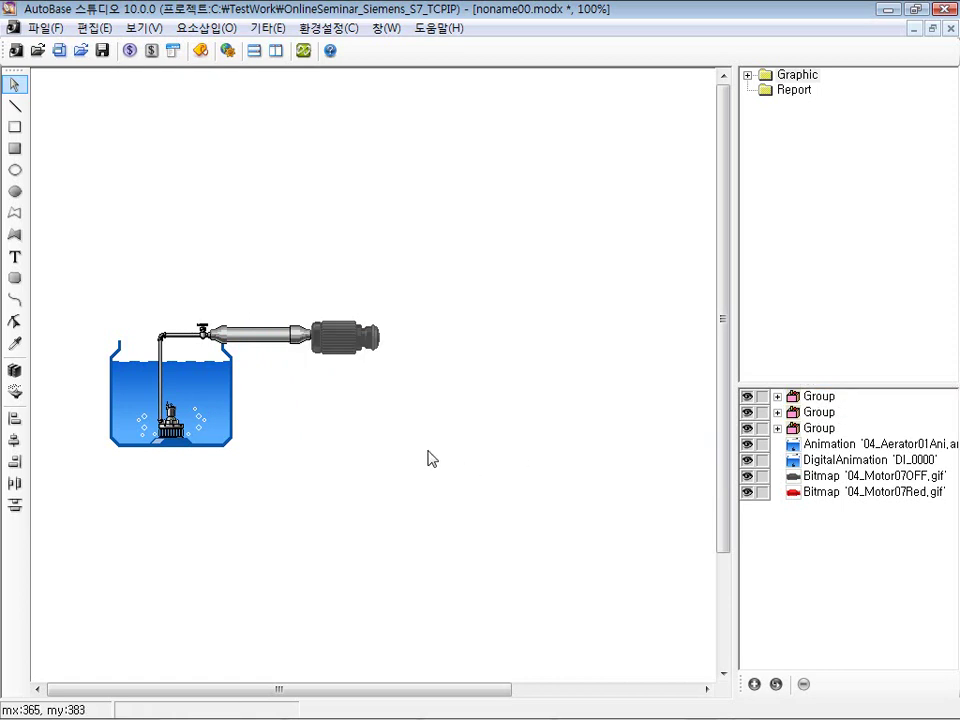
pyautogui.click(220, 340)
pyautogui.rightClick(220, 340)
pyautogui.moveTo(348, 438)
pyautogui.click(480, 439)
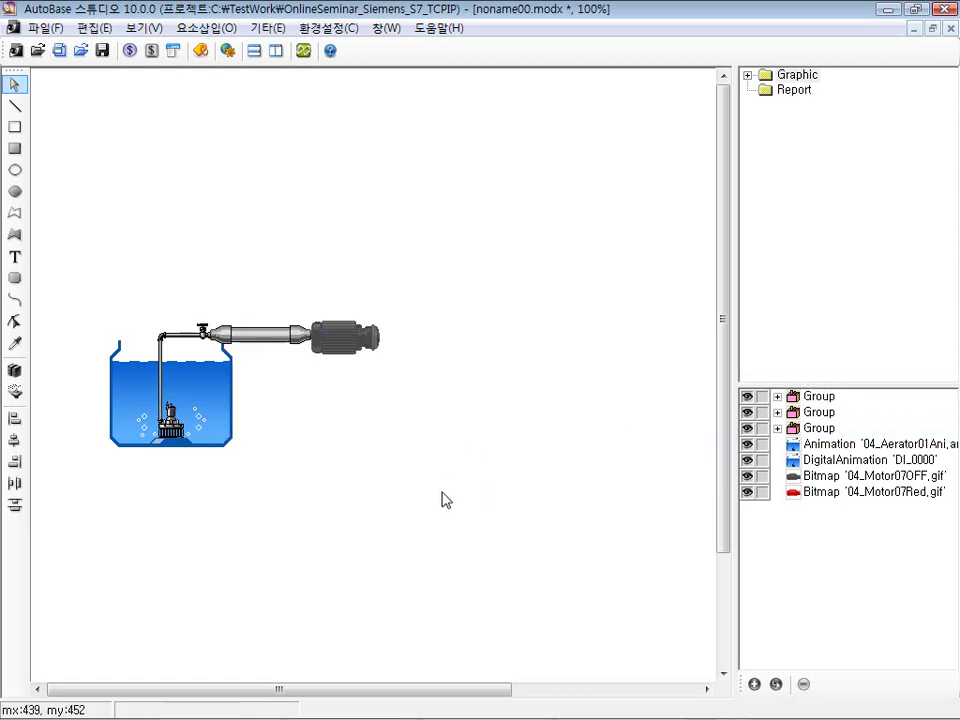
# - Move the gray motor off the red motor to a free spot above it
pyautogui.click(352, 354)
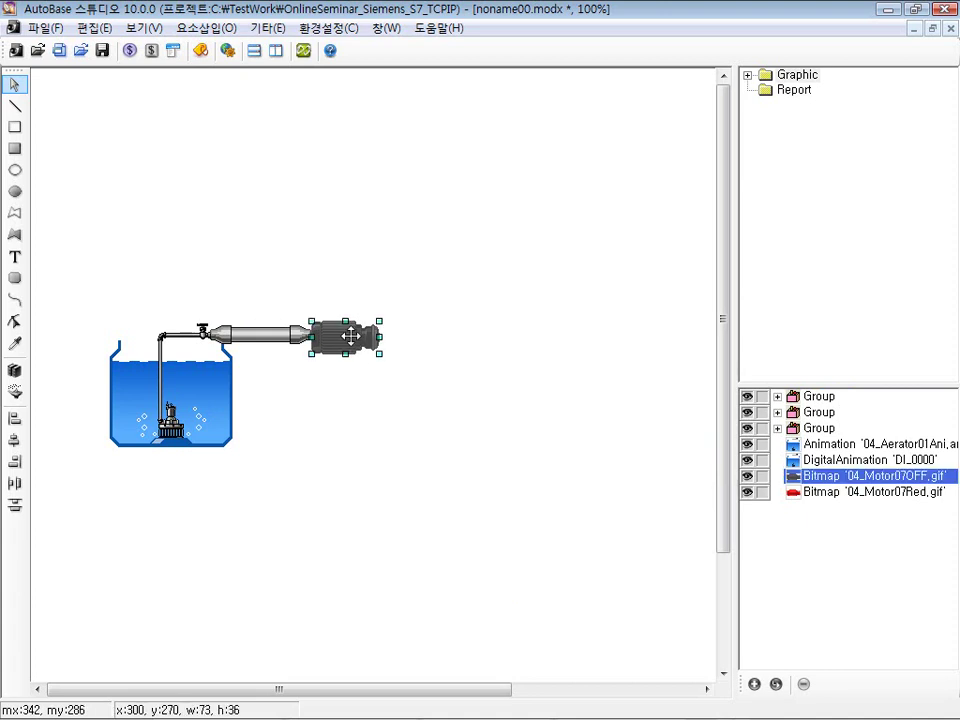
pyautogui.click(431, 391)
pyautogui.moveTo(431, 391); pyautogui.dragTo(310, 300)
pyautogui.click(346, 452)
pyautogui.click(342, 342)
pyautogui.moveTo(342, 342); pyautogui.dragTo(356, 276)
# - Select the gray and red motors and align them to their vertical center
pyautogui.click(362, 341)
pyautogui.click(358, 278)
pyautogui.keyDown('shift'); pyautogui.click(362, 341); pyautogui.keyUp('shift')
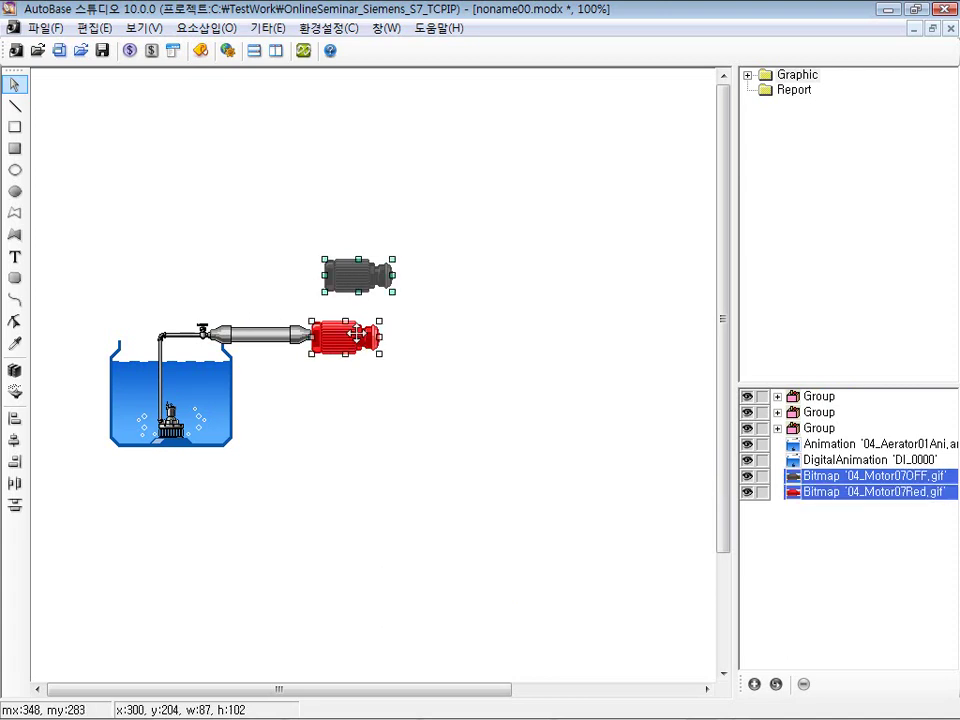
pyautogui.click(44, 28)
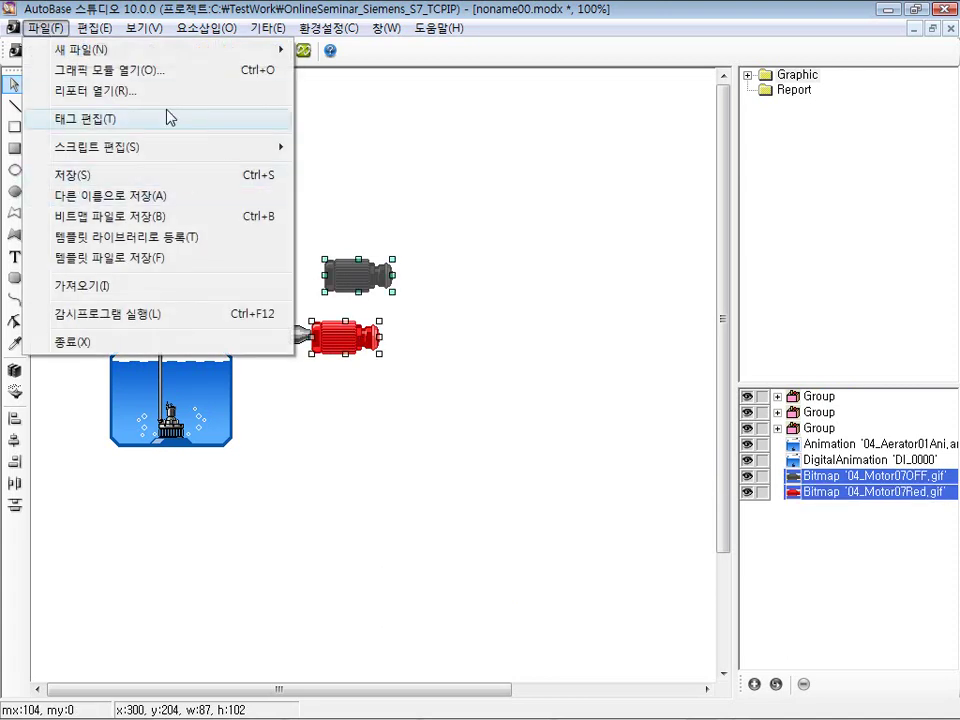
pyautogui.click(93, 28)
pyautogui.moveTo(316, 258)
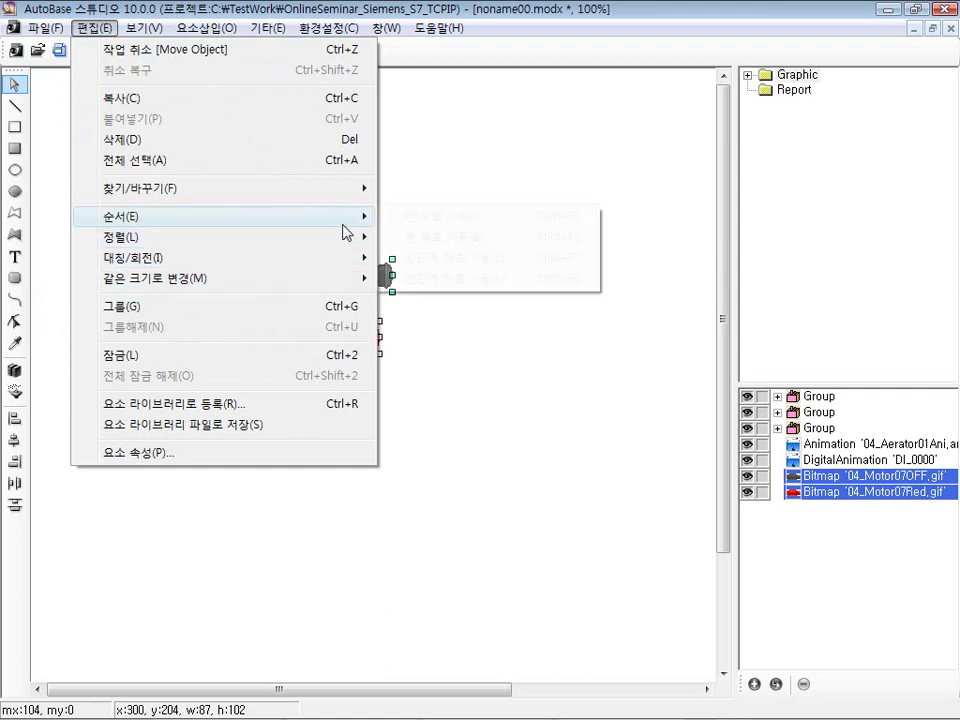
pyautogui.moveTo(343, 248)
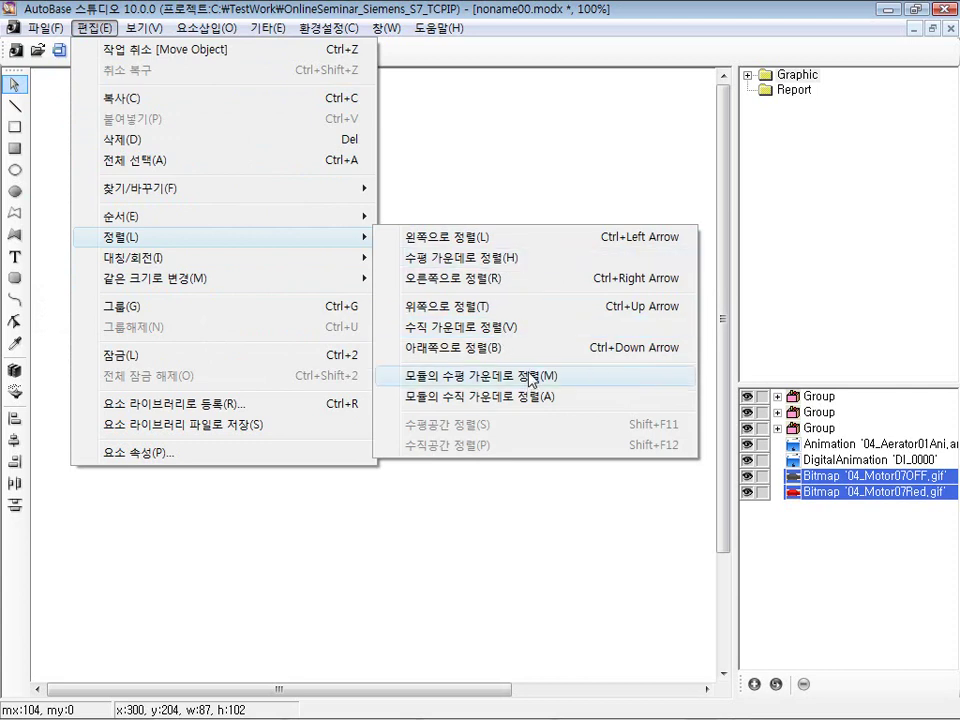
pyautogui.click(499, 328)
pyautogui.click(381, 354)
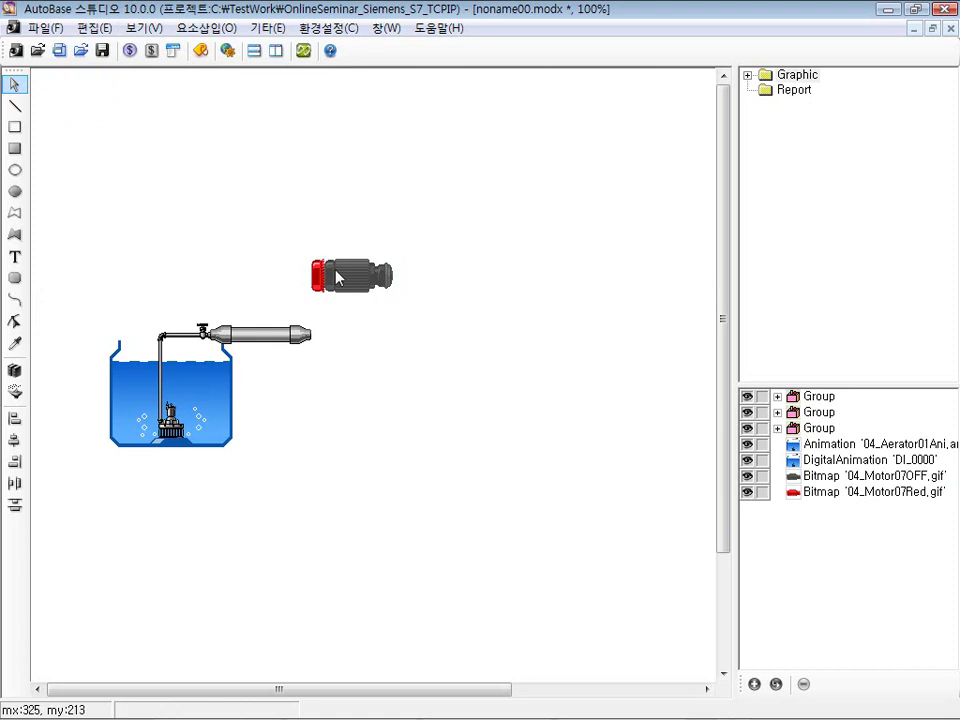
# - Align the two motors to their horizontal center so that they stack exactly
pyautogui.click(45, 28)
pyautogui.click(443, 343)
pyautogui.moveTo(395, 318); pyautogui.dragTo(257, 240)
pyautogui.click(95, 28)
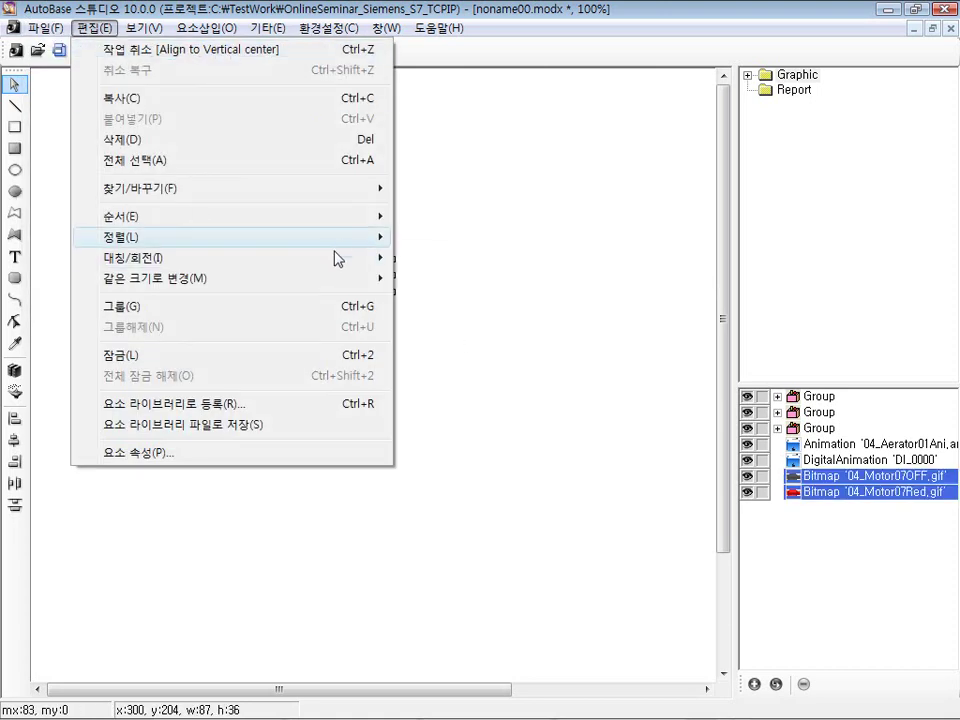
pyautogui.moveTo(380, 245)
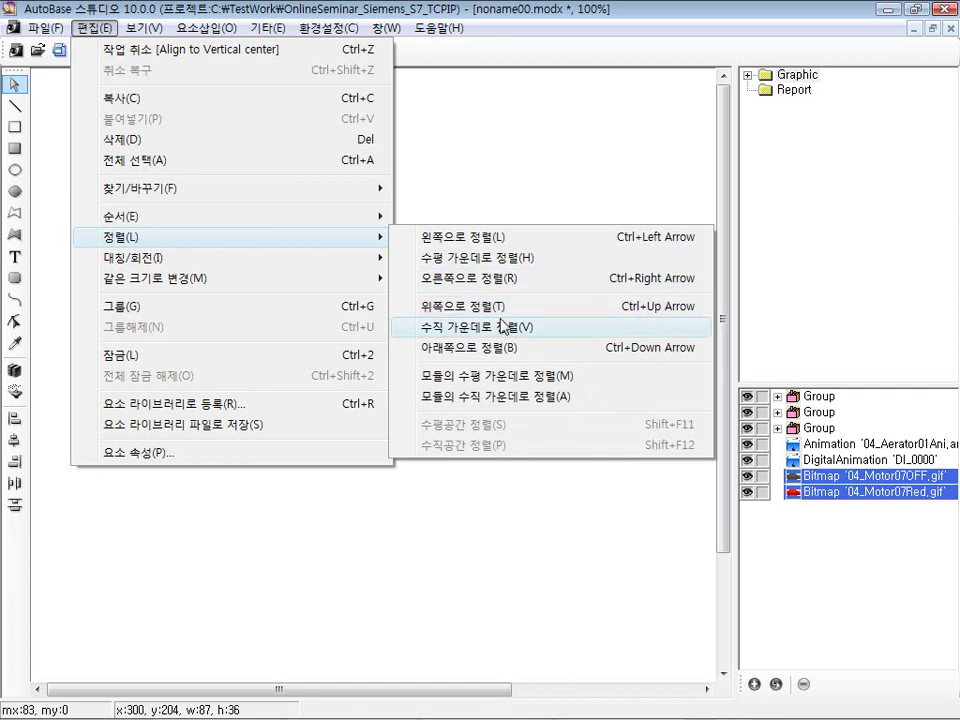
pyautogui.click(476, 258)
pyautogui.moveTo(426, 336); pyautogui.dragTo(302, 253)
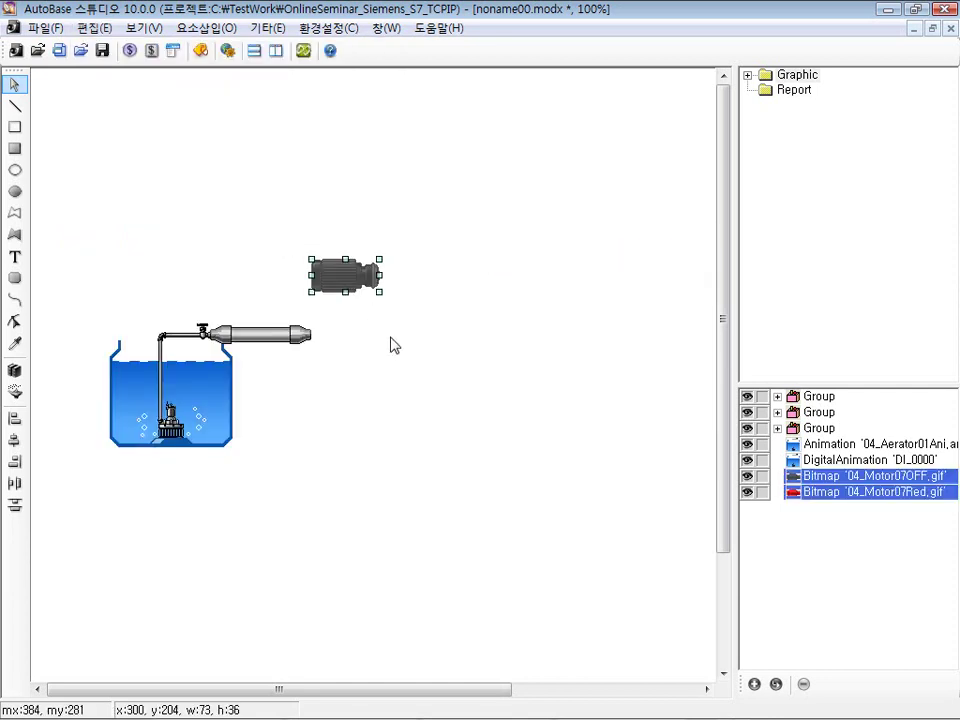
# - Group the stacked gray and red motors
pyautogui.rightClick(337, 273)
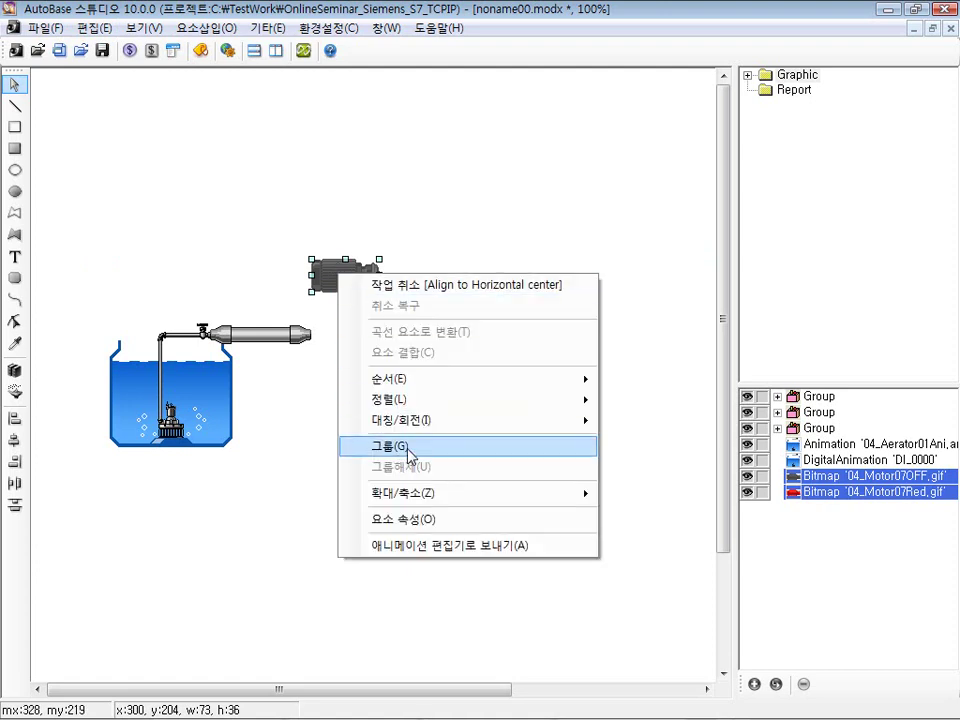
pyautogui.click(409, 457)
pyautogui.click(401, 341)
pyautogui.click(334, 267)
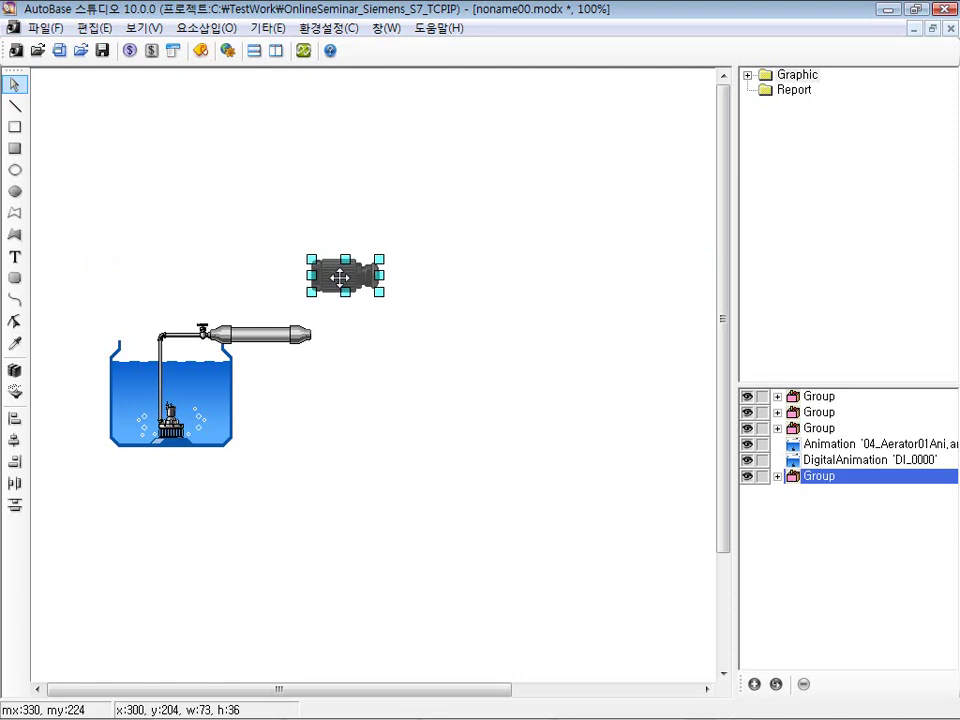
# - Move the motor group to about x 332, y 301 and flip it left to right
pyautogui.moveTo(338, 273); pyautogui.dragTo(370, 370)
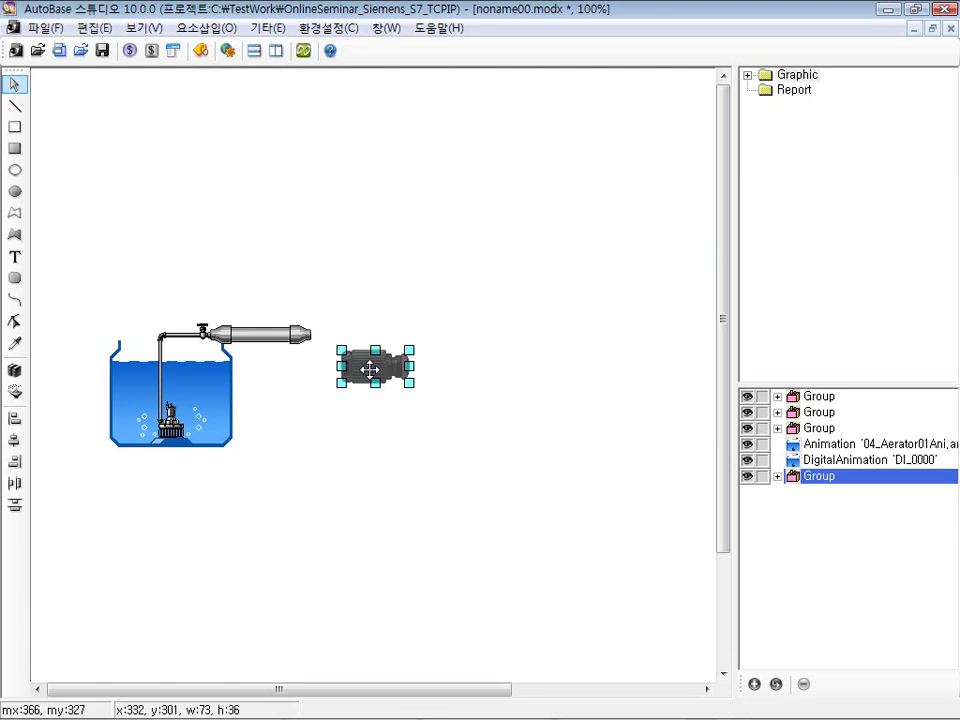
pyautogui.click(94, 28)
pyautogui.moveTo(310, 246)
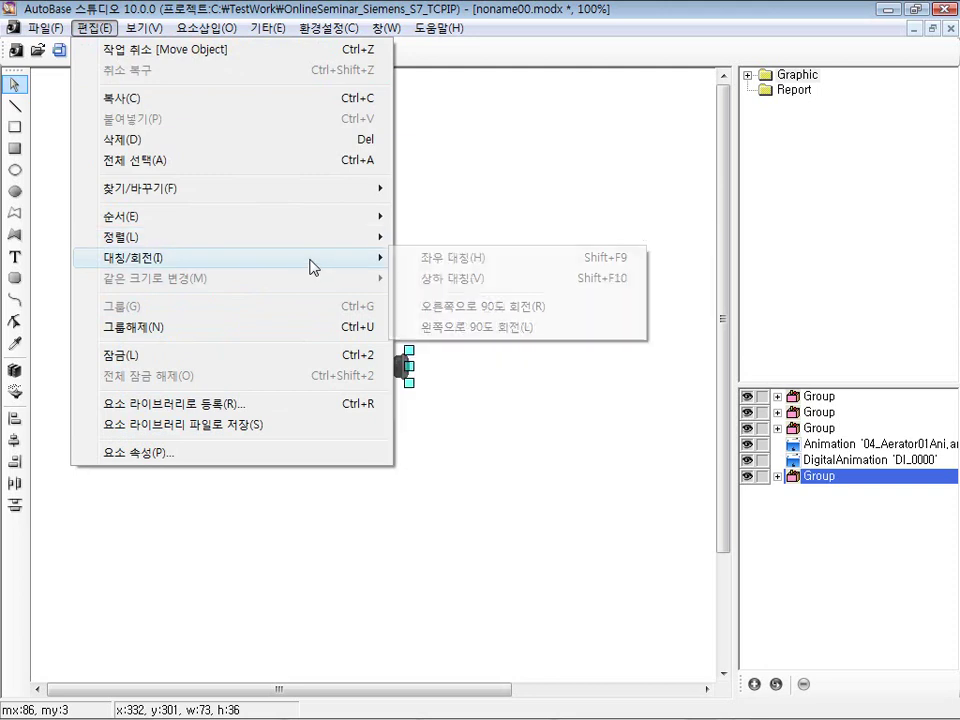
pyautogui.click(488, 262)
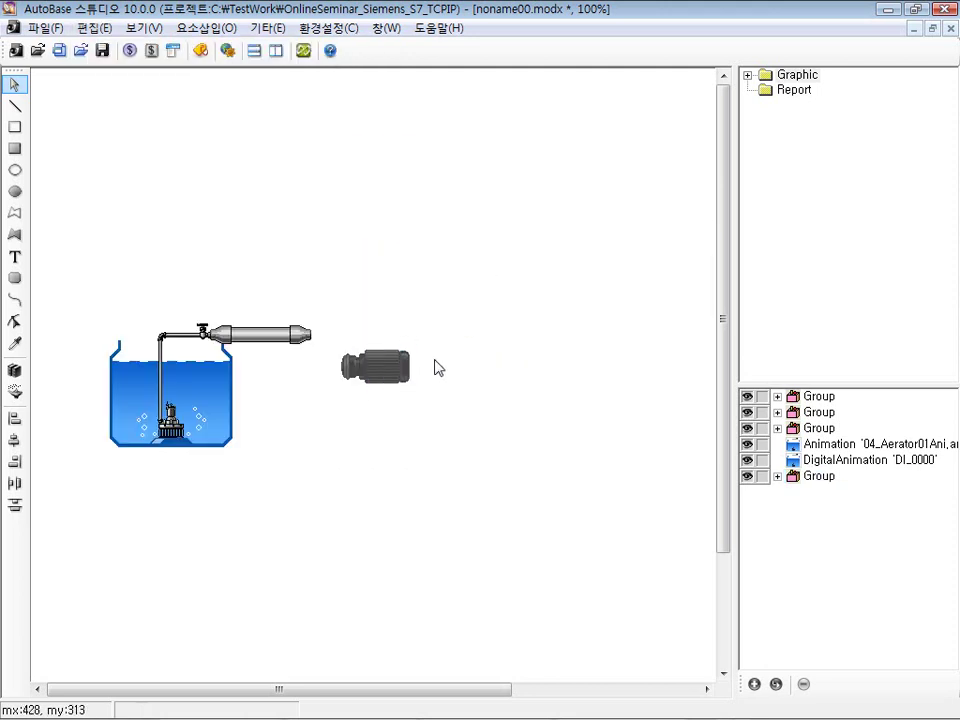
# - Place the flipped motor group against the right reducer, nudging it slightly left and up to line up with the pipe
pyautogui.click(378, 367)
pyautogui.moveTo(372, 365); pyautogui.dragTo(345, 332)
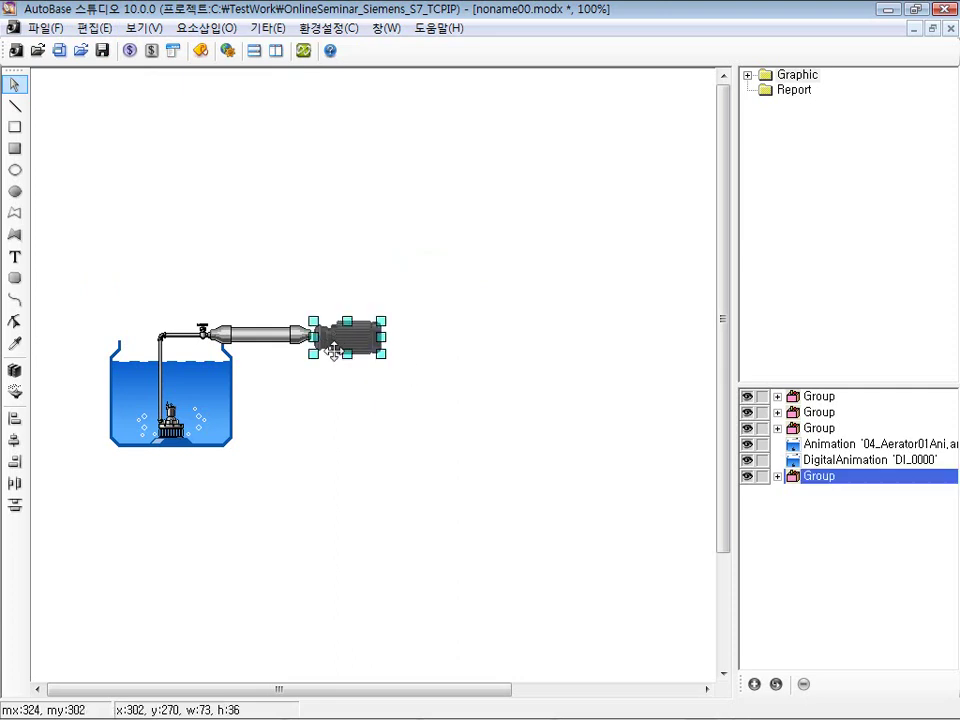
pyautogui.press('Left')
pyautogui.press('Left')
pyautogui.press('Up')
pyautogui.press('Up')
pyautogui.press('Left')
pyautogui.press('Left')
pyautogui.click(450, 401)
pyautogui.click(340, 344)
pyautogui.click(422, 397)
# - Select the complete tank, pipe and motor assembly and move it to about x 34, y 53
pyautogui.moveTo(439, 231); pyautogui.dragTo(205, 490)
pyautogui.moveTo(212, 387); pyautogui.dragTo(148, 186)
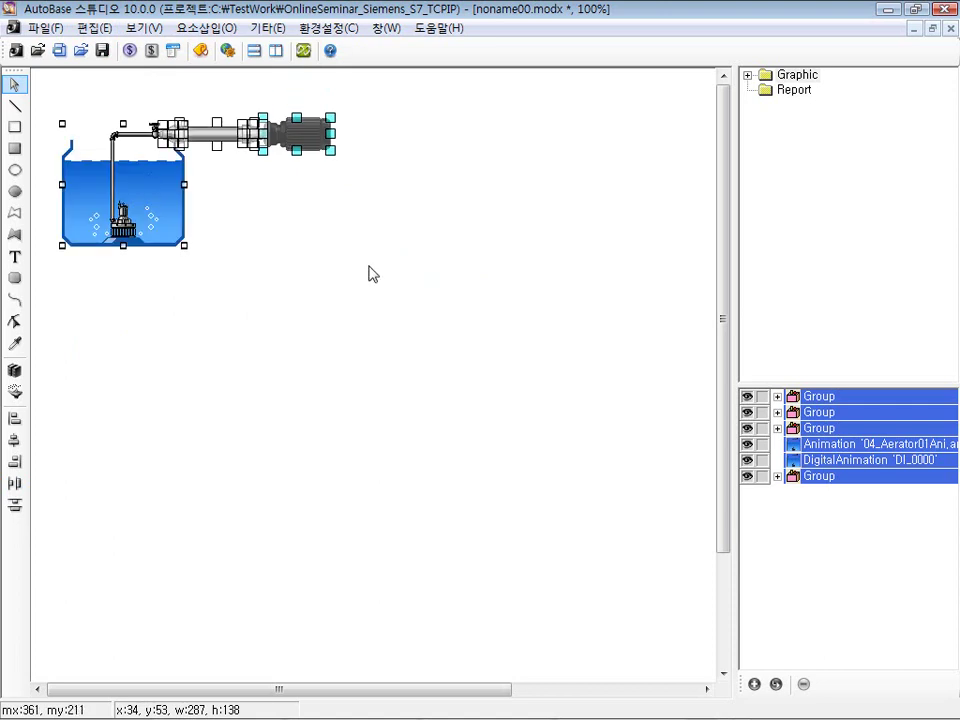
pyautogui.click(340, 277)
pyautogui.hotkey('ctrl', 'a')
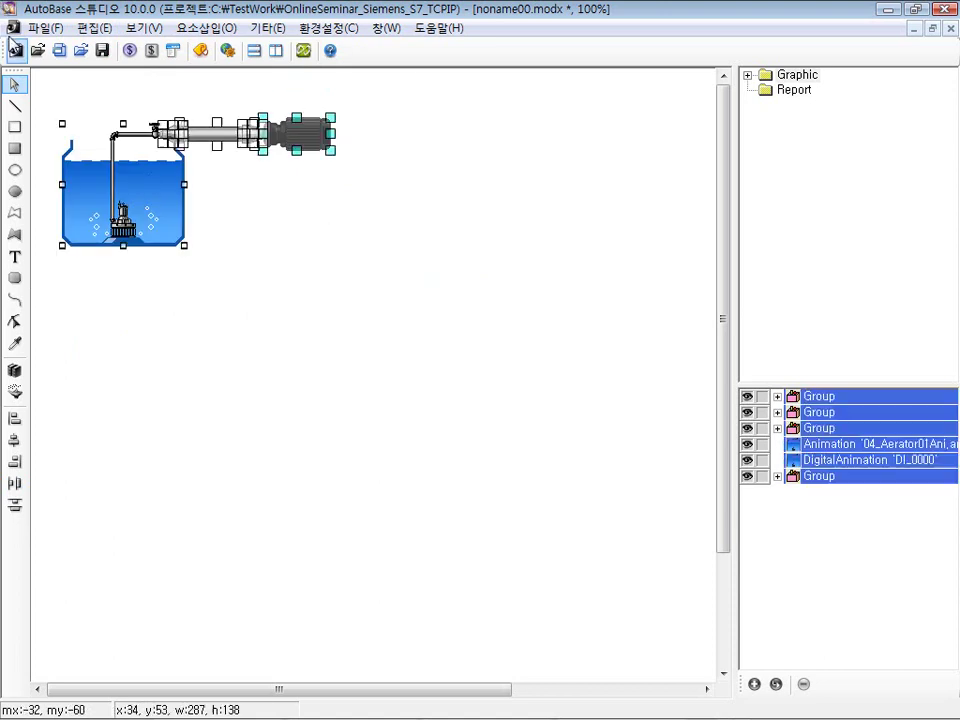
pyautogui.click(380, 284)
pyautogui.moveTo(380, 284); pyautogui.dragTo(21, 71)
pyautogui.click(304, 270)
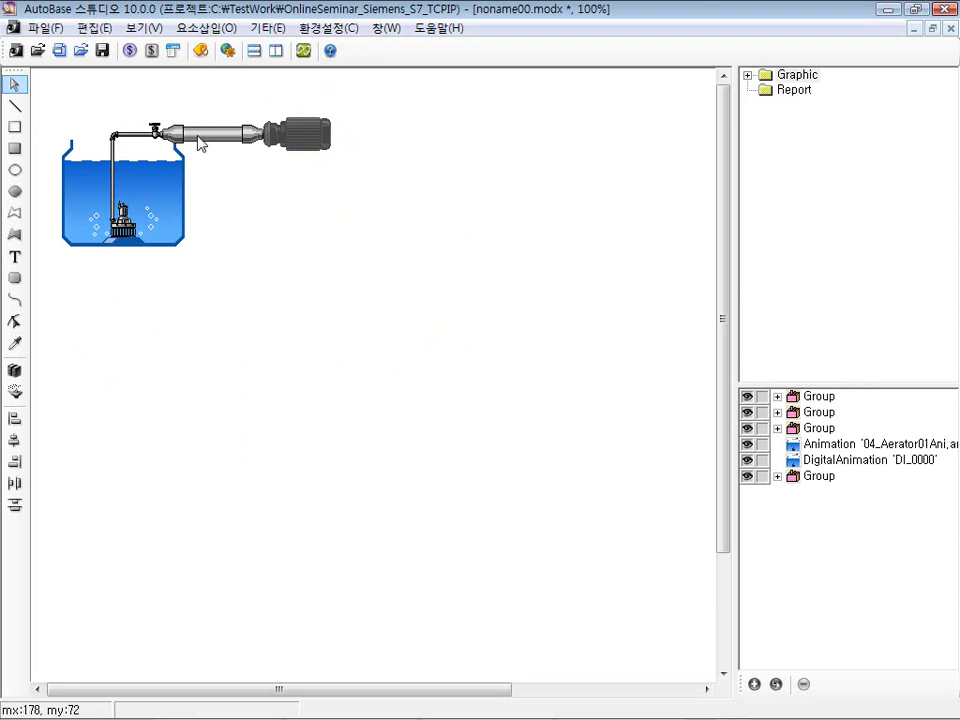
# - Insert an Analog String element for the GATE3_WATER_LEVEL tag and place it below the tank at about x 48, y 195
pyautogui.click(222, 28)
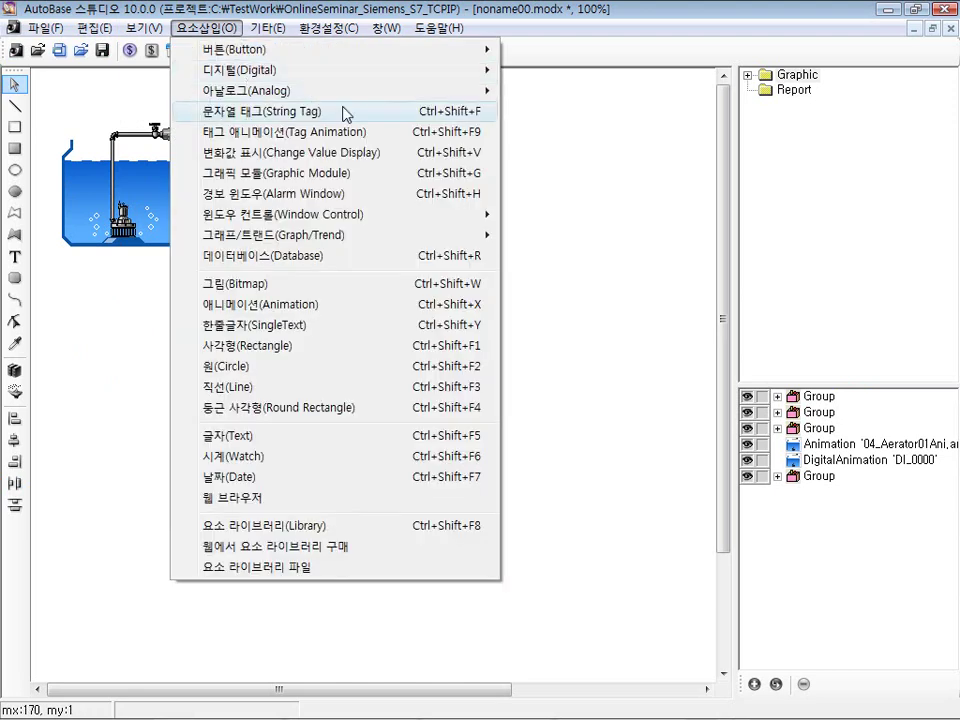
pyautogui.moveTo(448, 94)
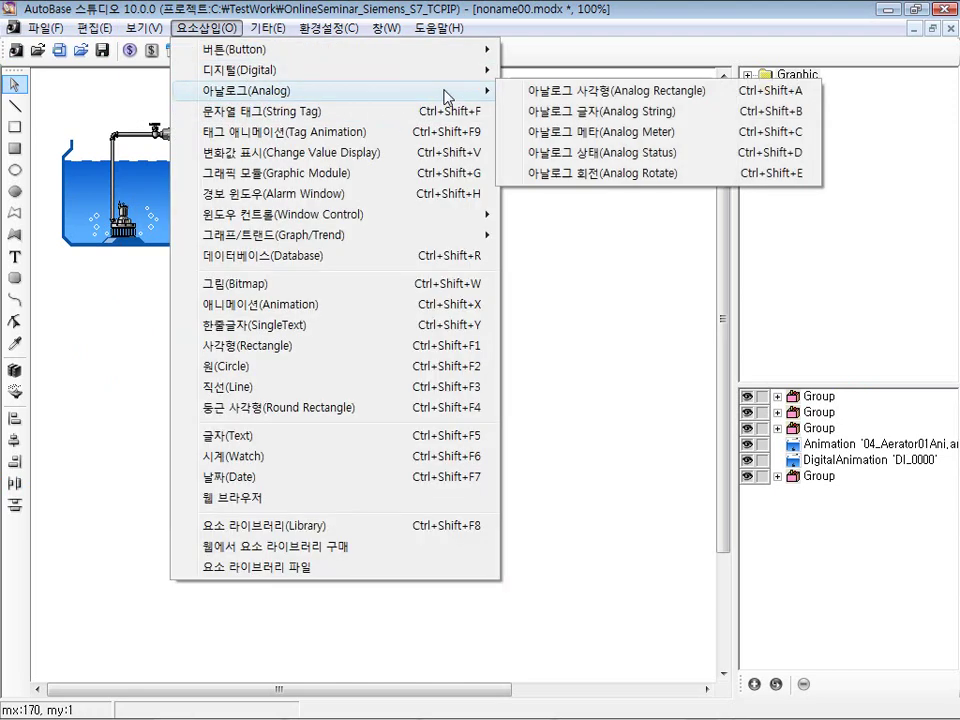
pyautogui.click(606, 120)
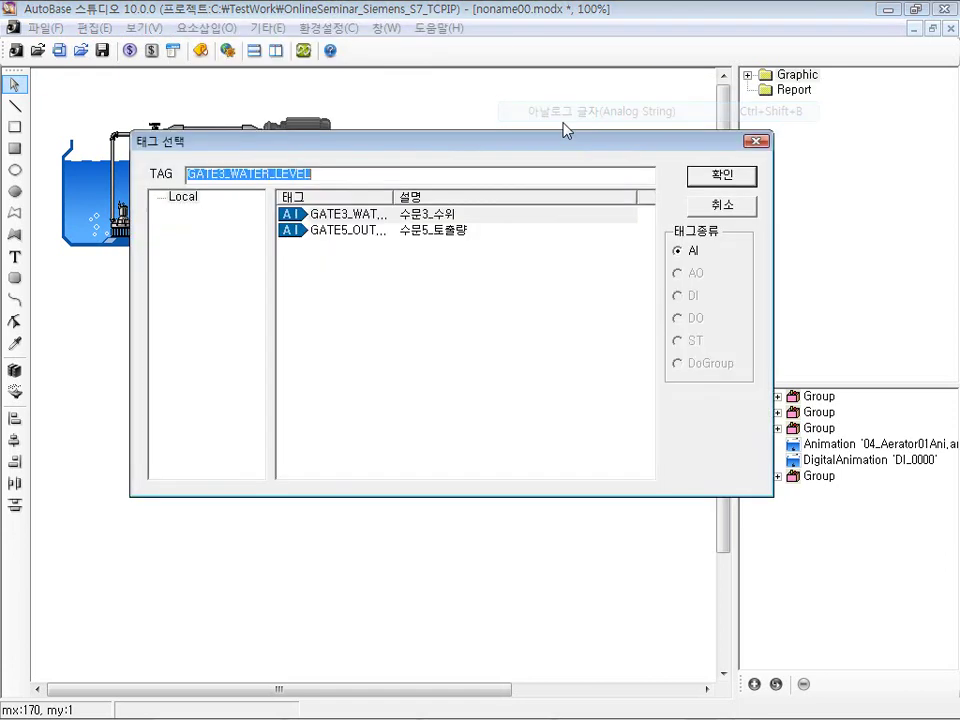
pyautogui.click(452, 218)
pyautogui.doubleClick(452, 218)
pyautogui.moveTo(134, 148); pyautogui.dragTo(134, 265)
# - Set the text colour of the GATE3_WATER_LEVEL value display to orange-red, RGB 255, 64, 0
pyautogui.doubleClick(134, 264)
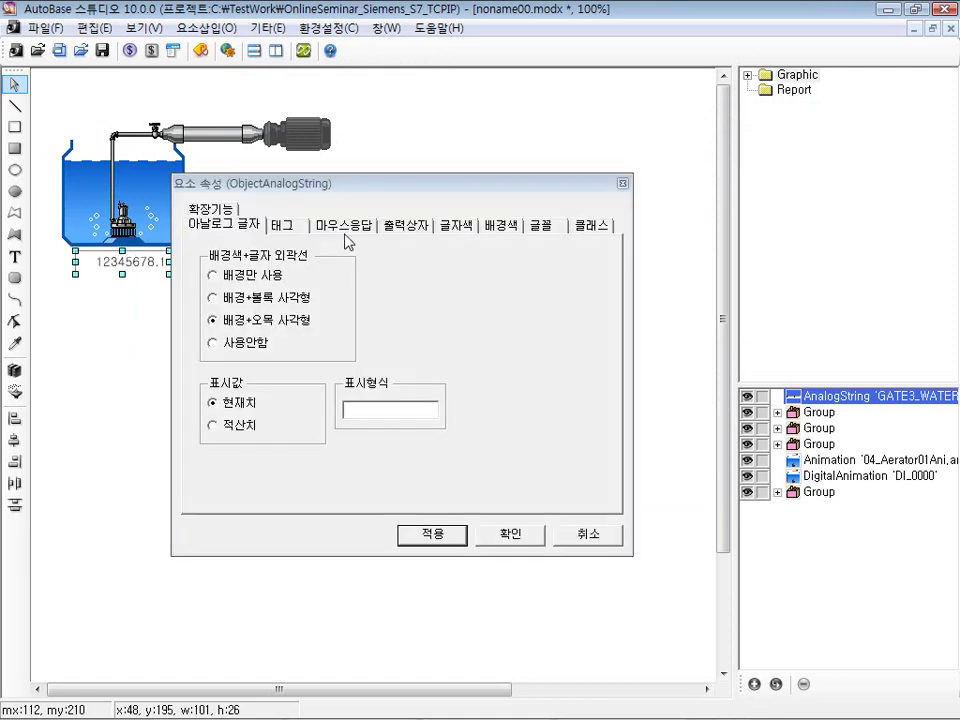
pyautogui.moveTo(361, 193); pyautogui.dragTo(462, 209)
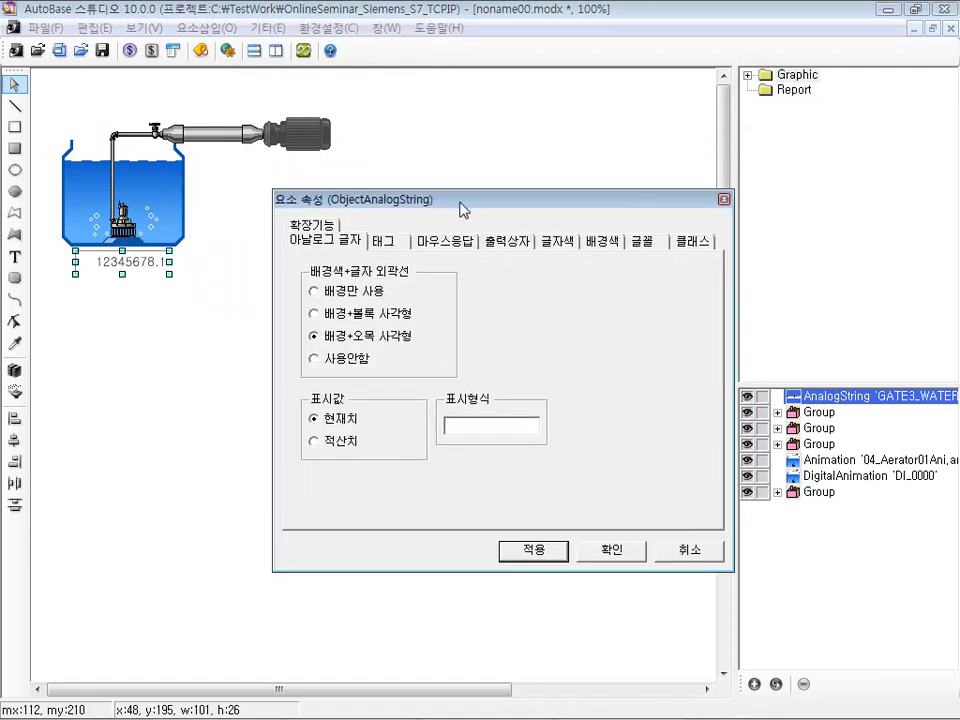
pyautogui.click(554, 245)
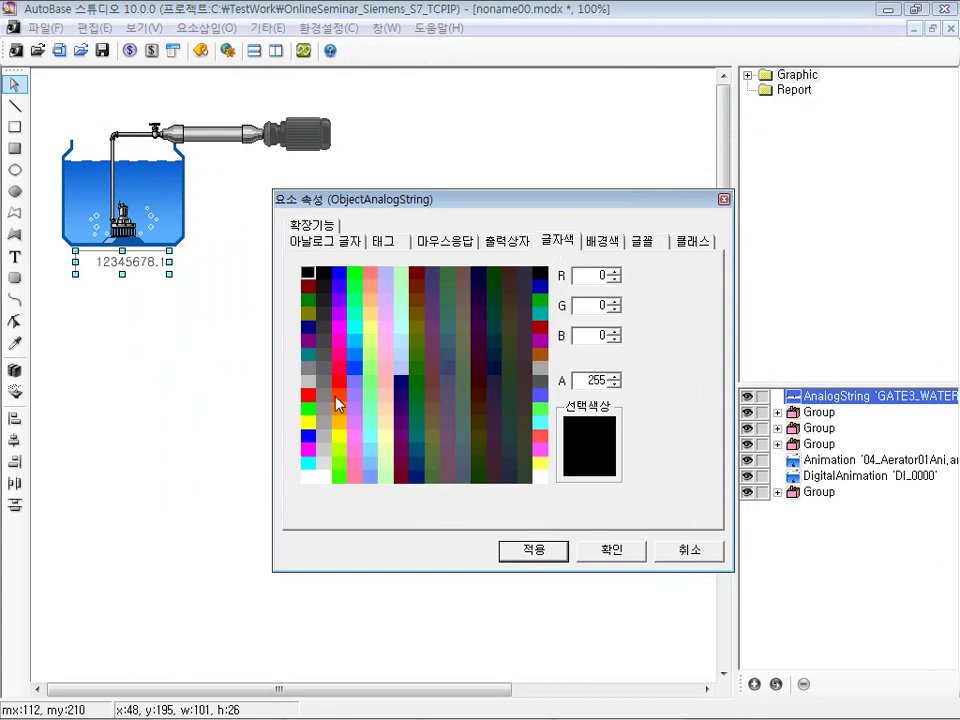
pyautogui.click(341, 383)
pyautogui.click(341, 397)
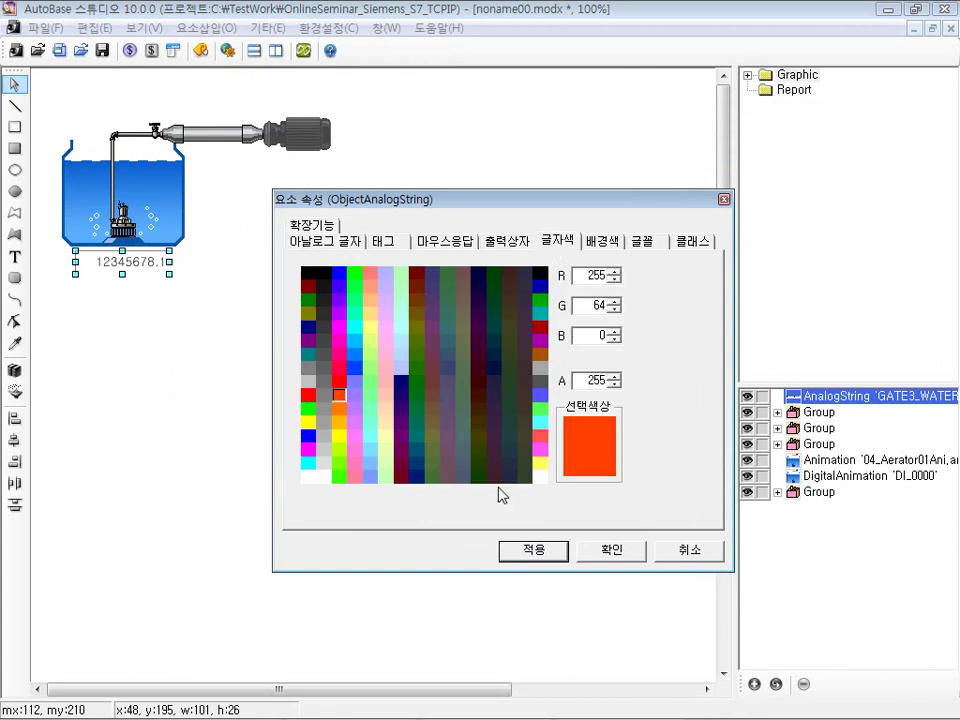
pyautogui.click(534, 554)
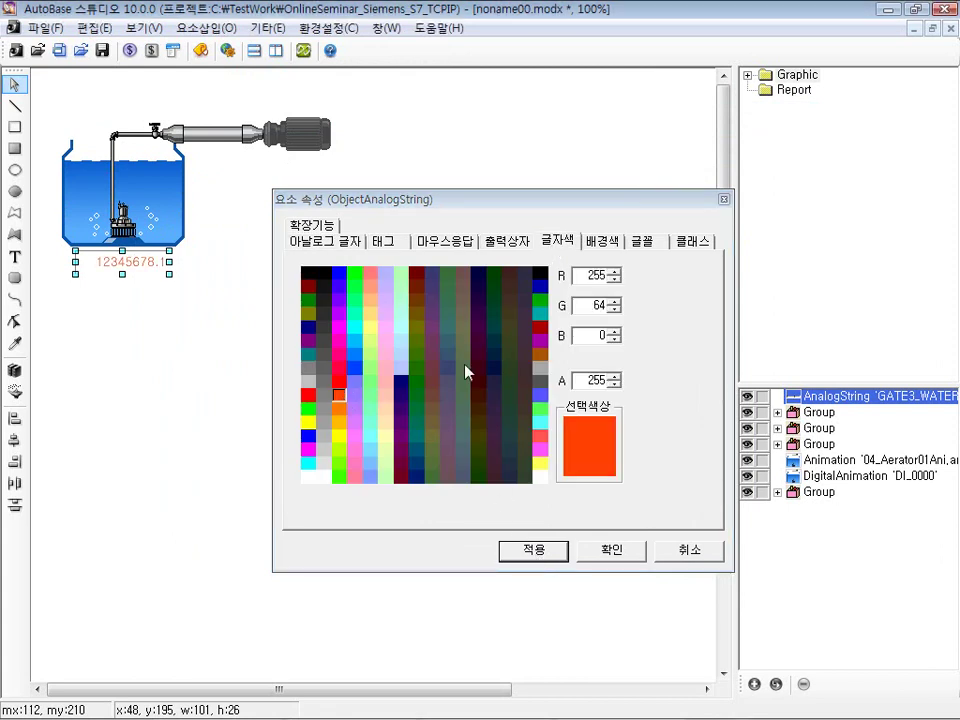
# - Make the font of the GATE3_WATER_LEVEL value display bold and accept its element properties
pyautogui.click(623, 245)
pyautogui.click(554, 314)
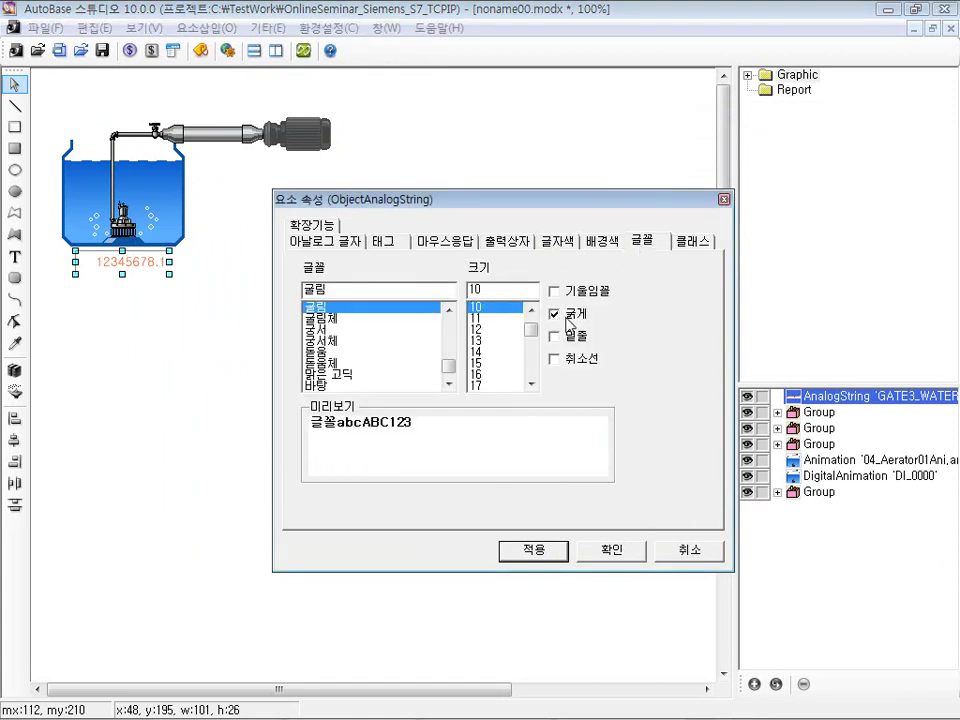
pyautogui.click(547, 551)
pyautogui.click(611, 551)
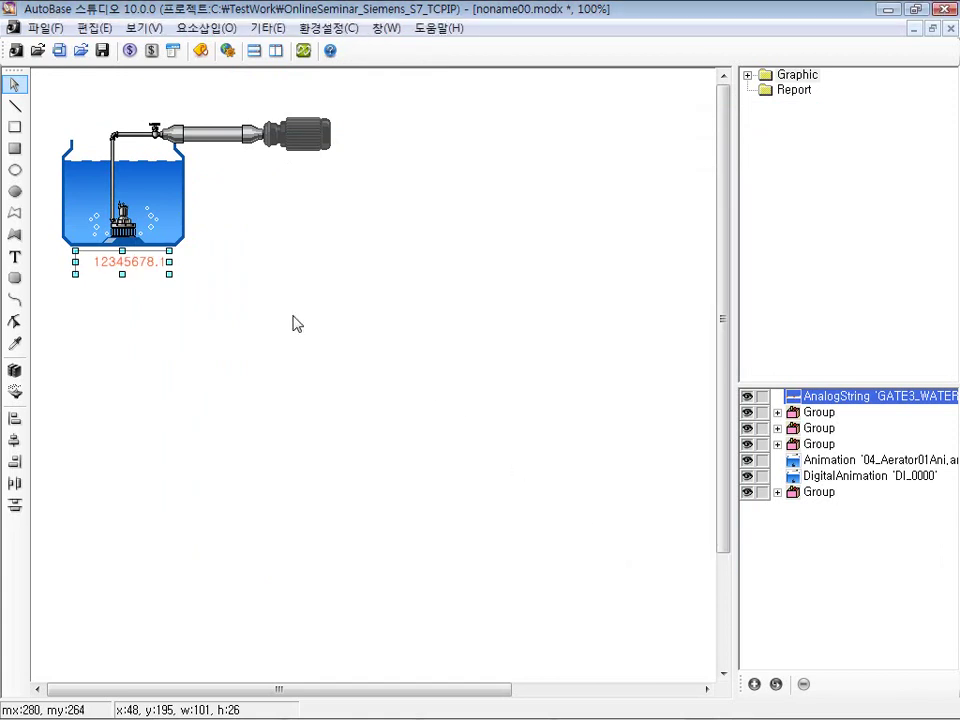
# - Insert a SingleText element and place it just to the right of the water level display at about x 156, y 196
pyautogui.click(200, 29)
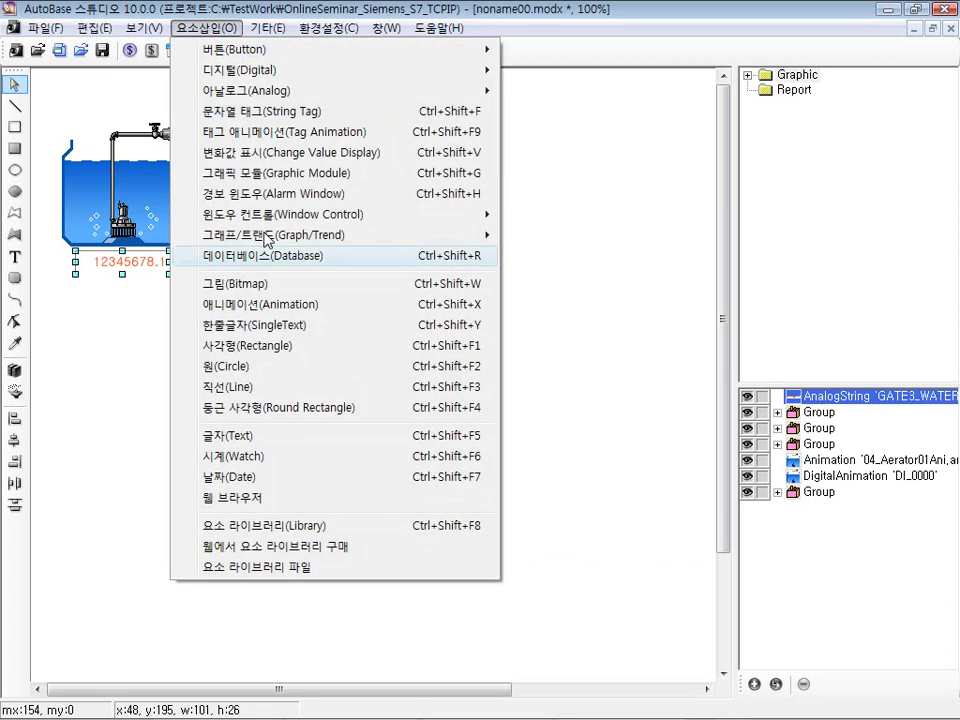
pyautogui.click(300, 335)
pyautogui.moveTo(115, 143); pyautogui.dragTo(231, 259)
# - Change the content of the new single-line text to the unit M and nudge it slightly left beside the water level value
pyautogui.doubleClick(231, 259)
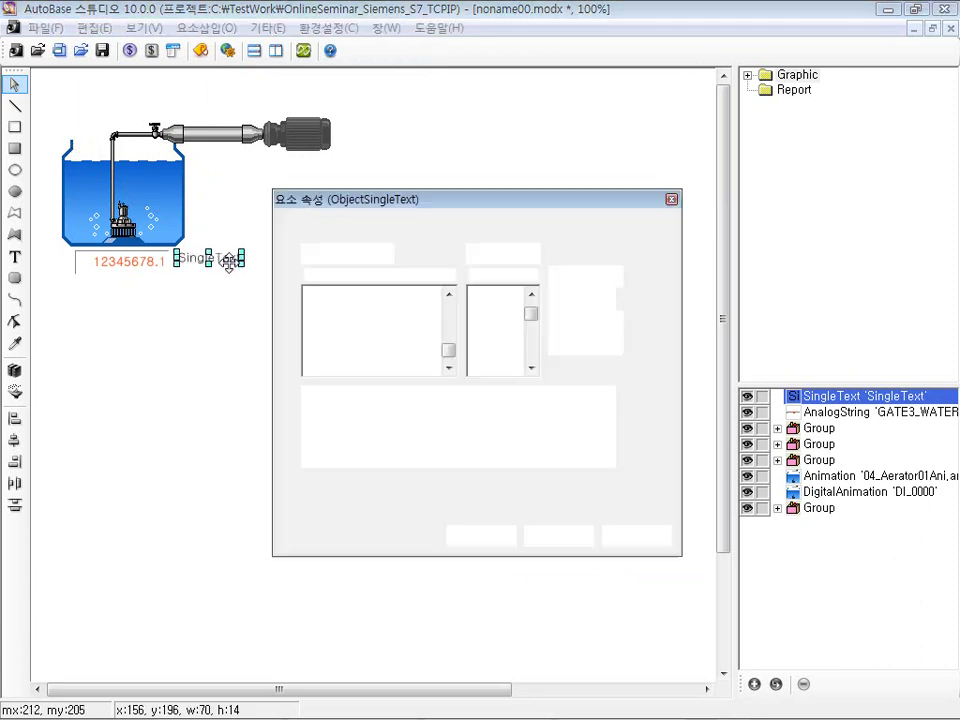
pyautogui.click(312, 226)
pyautogui.doubleClick(392, 281)
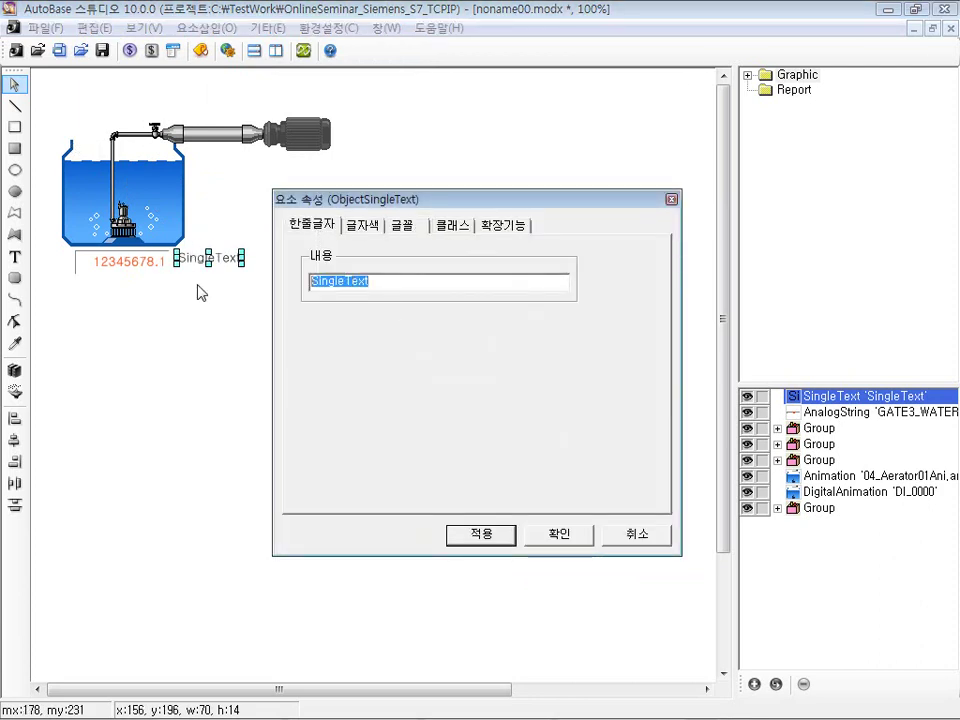
pyautogui.write('M')
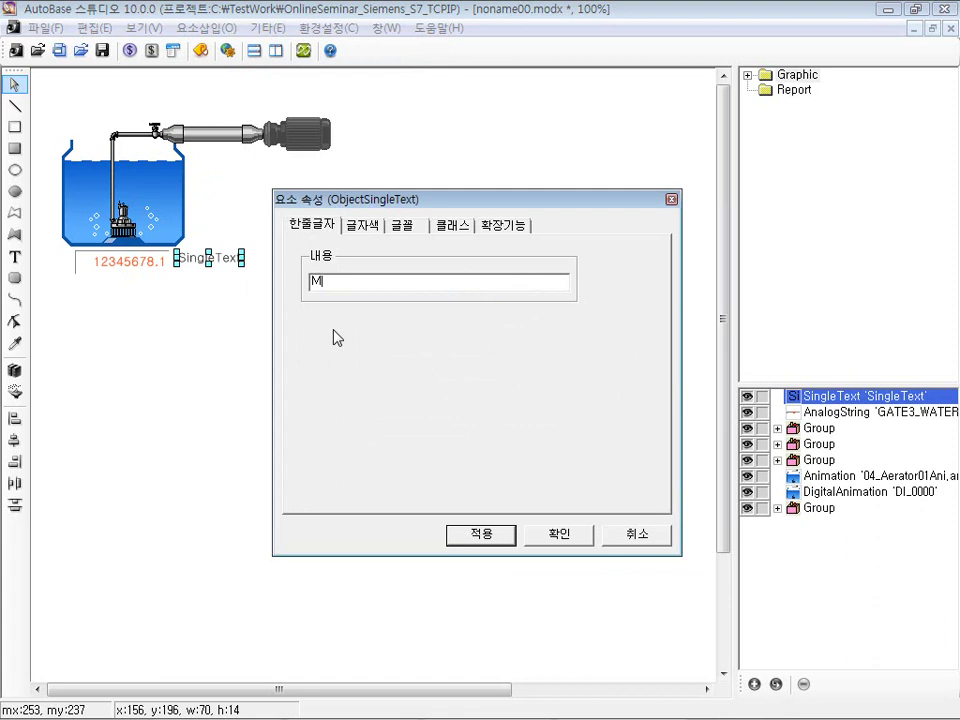
pyautogui.click(481, 535)
pyautogui.click(537, 536)
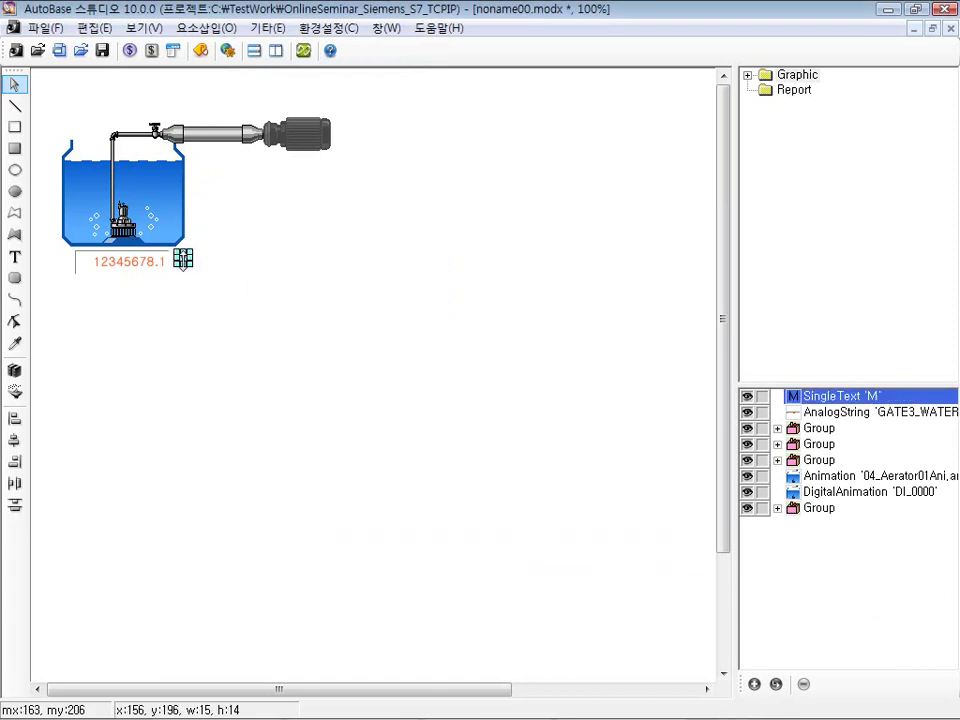
pyautogui.click(281, 290)
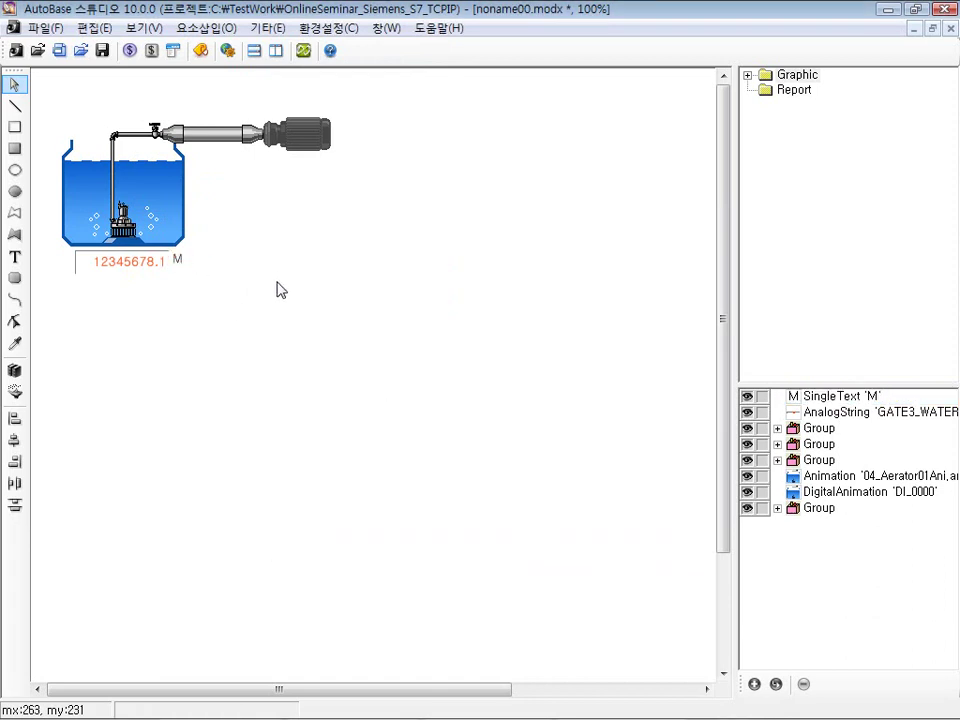
pyautogui.click(180, 262)
pyautogui.click(280, 300)
pyautogui.click(210, 28)
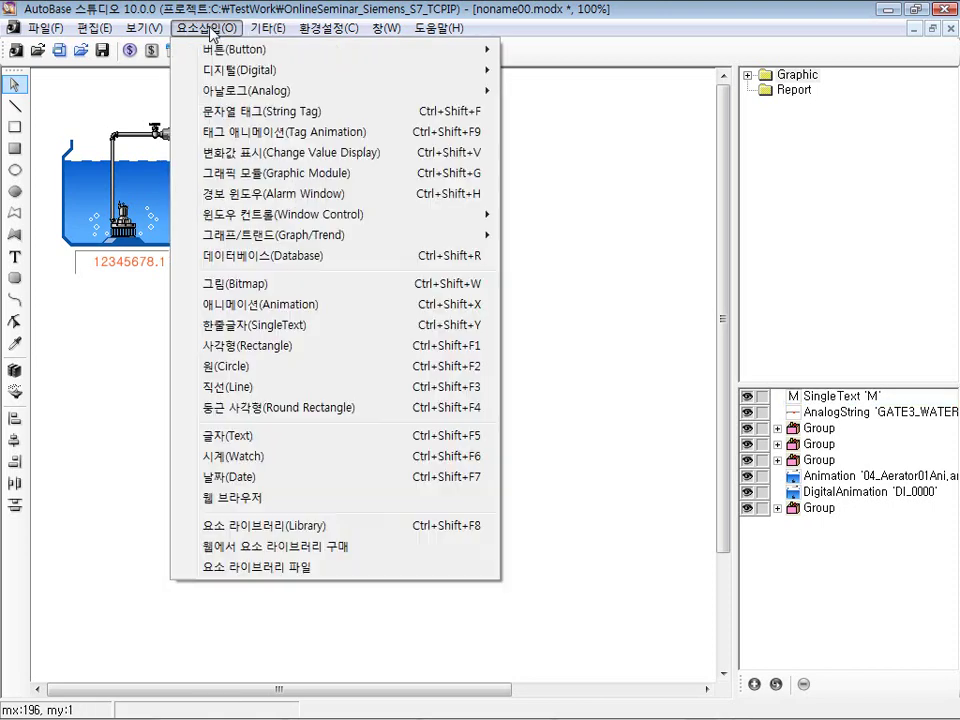
pyautogui.moveTo(398, 95)
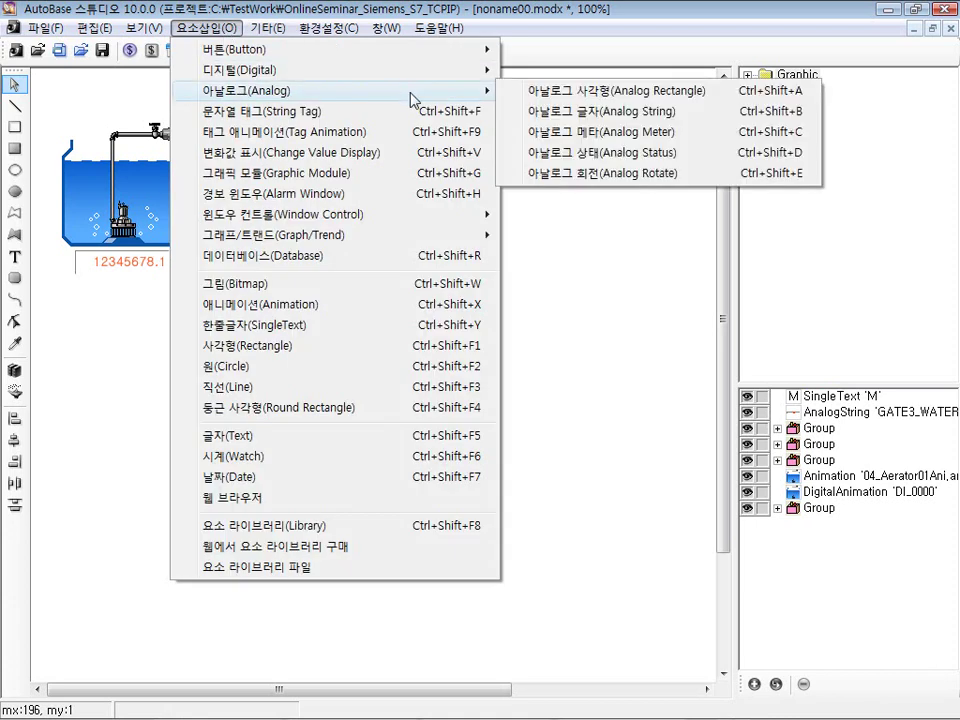
pyautogui.click(118, 348)
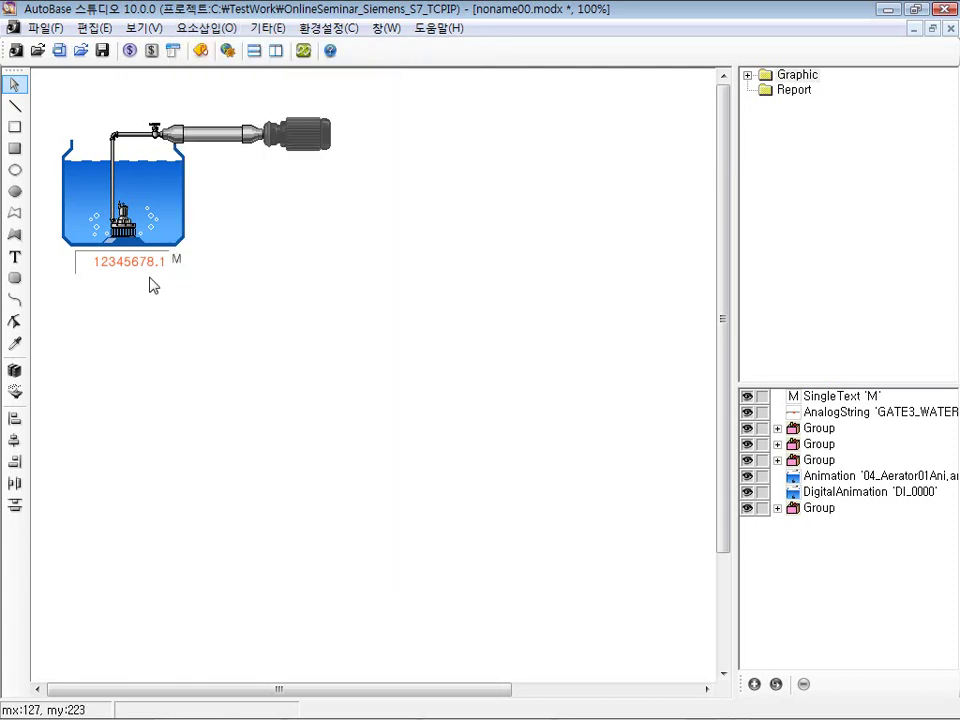
# - Link the GATE3_WATER_LEVEL_SET tag as the AO SV of the GATE3_WATER_LEVEL tag and accept the tag list
pyautogui.click(201, 52)
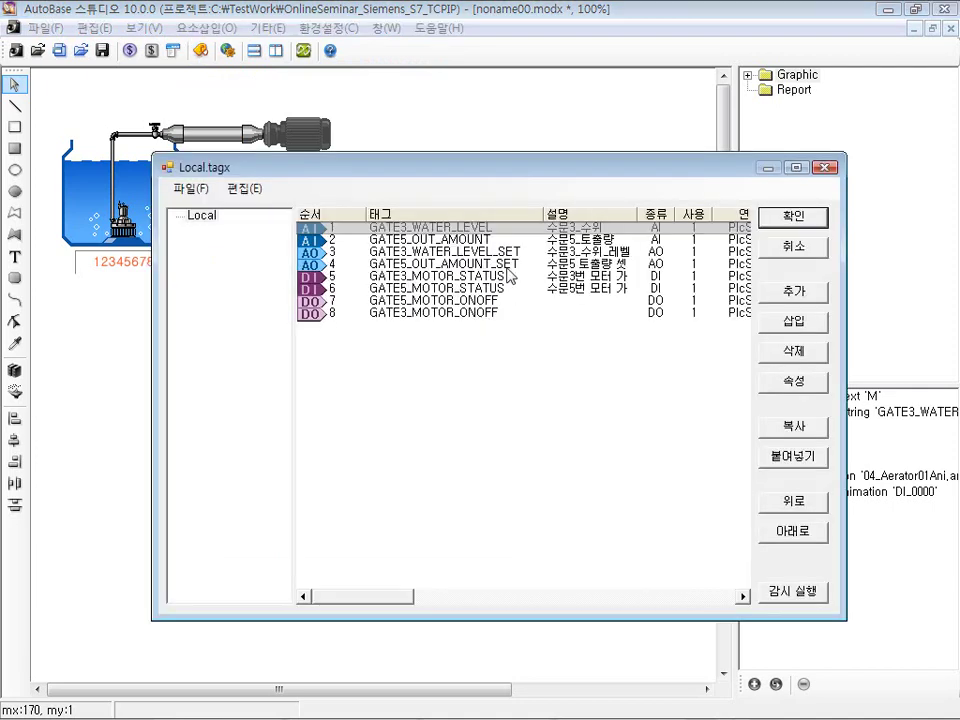
pyautogui.doubleClick(418, 230)
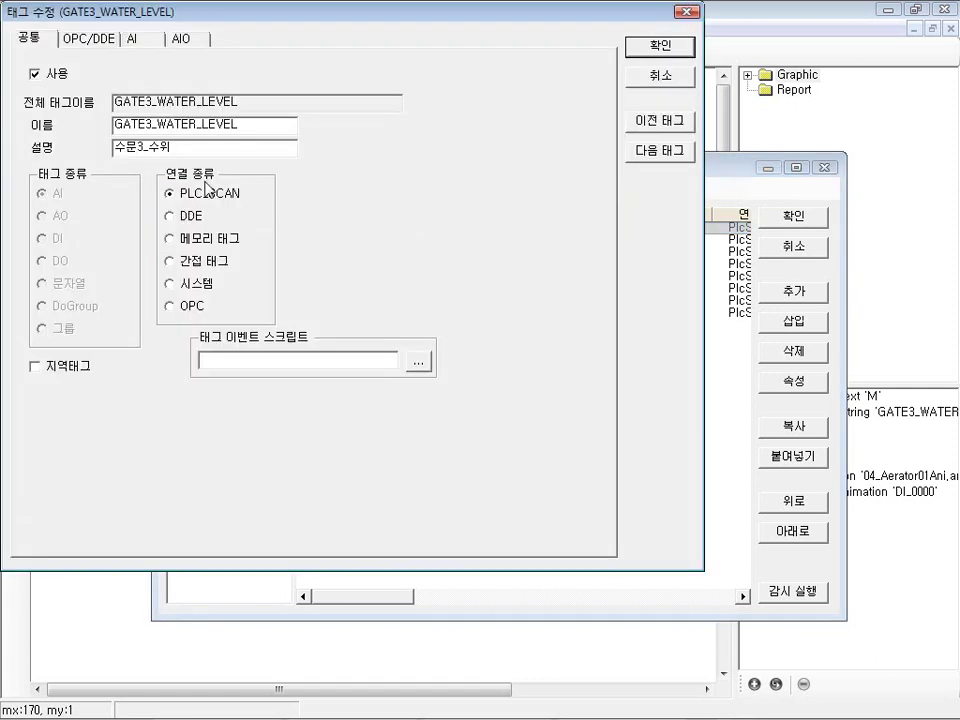
pyautogui.click(140, 39)
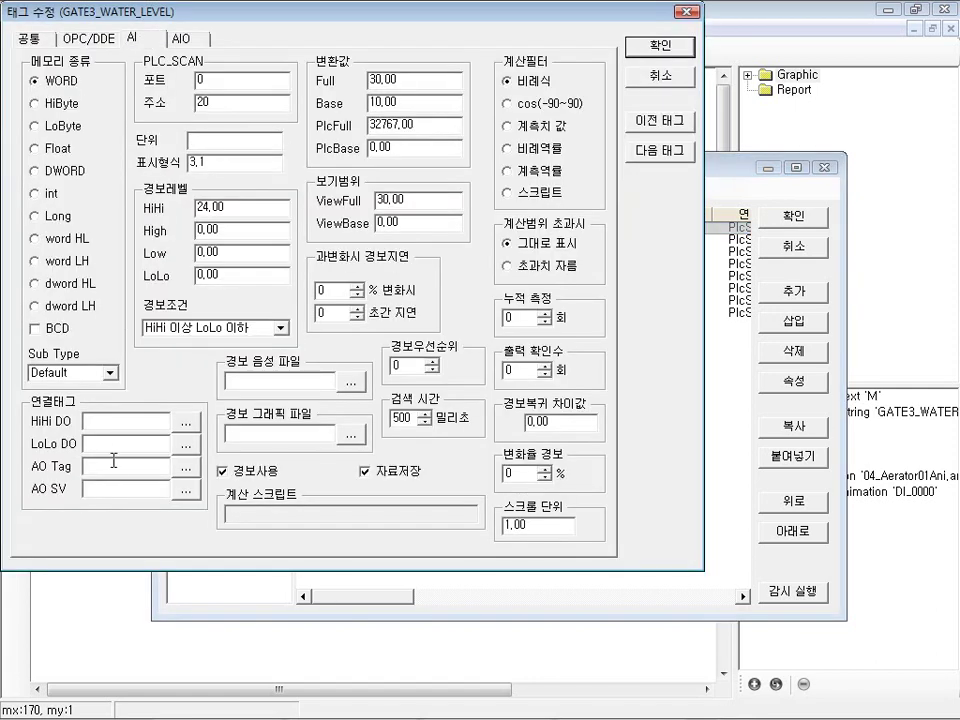
pyautogui.click(185, 487)
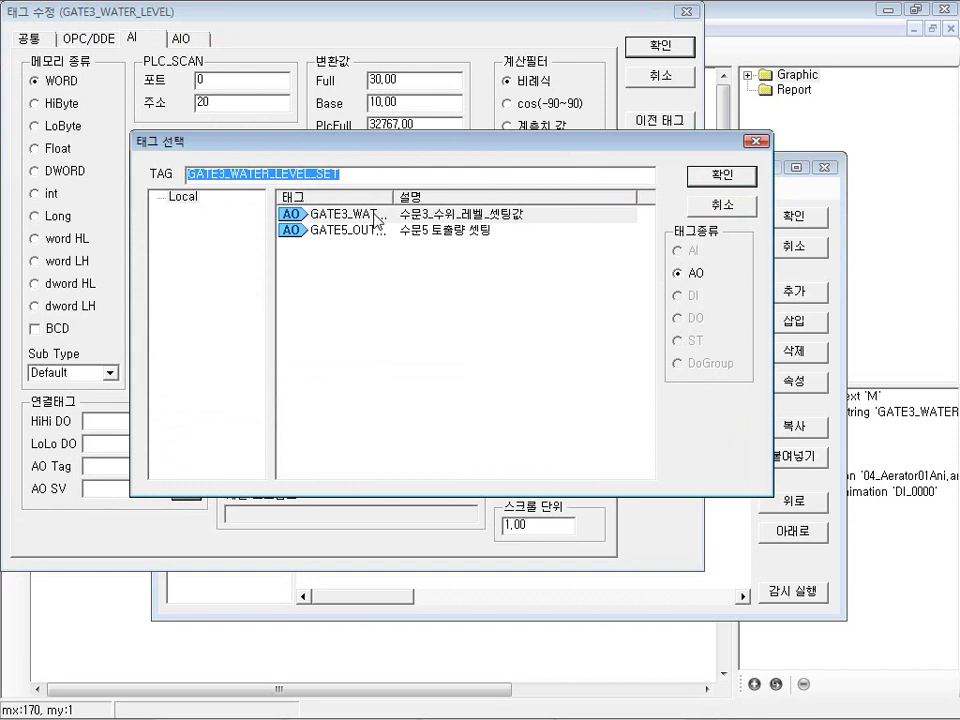
pyautogui.click(428, 215)
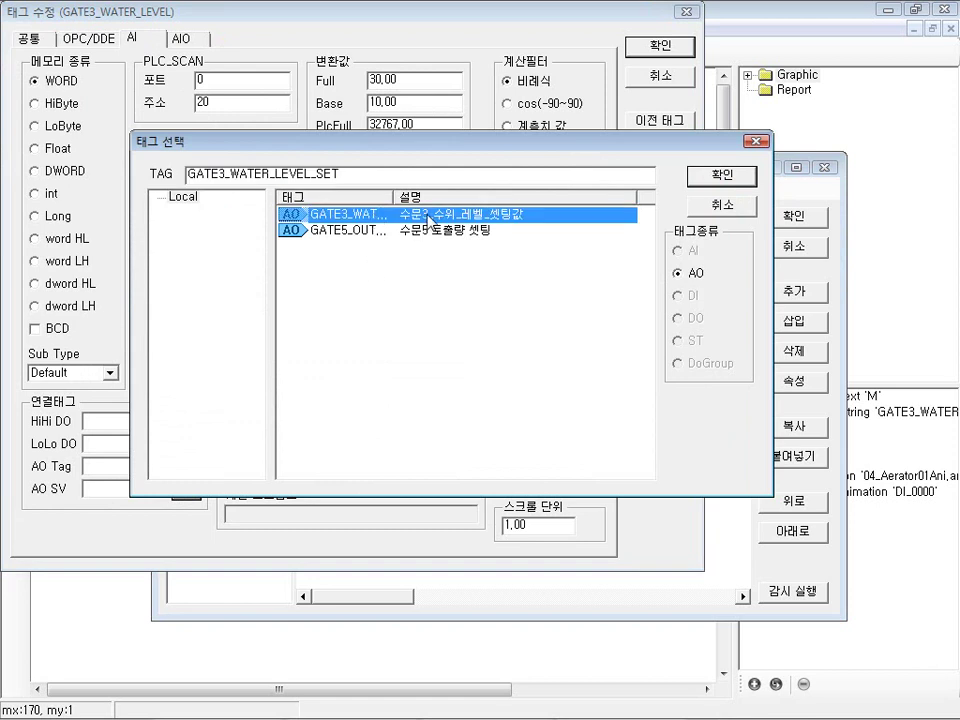
pyautogui.doubleClick(481, 222)
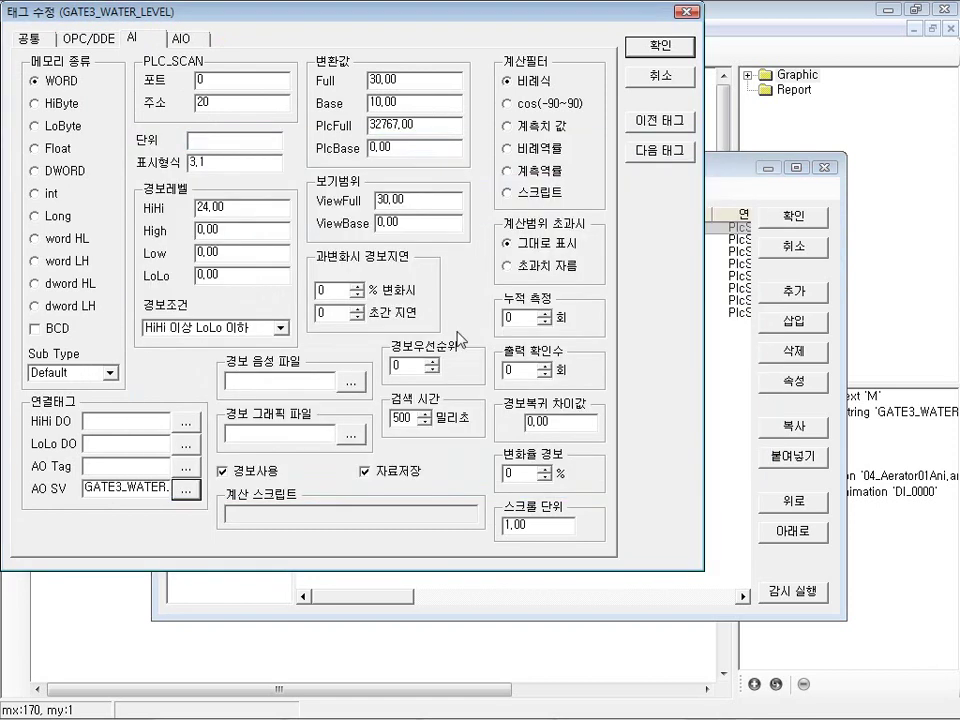
pyautogui.click(655, 47)
pyautogui.click(806, 222)
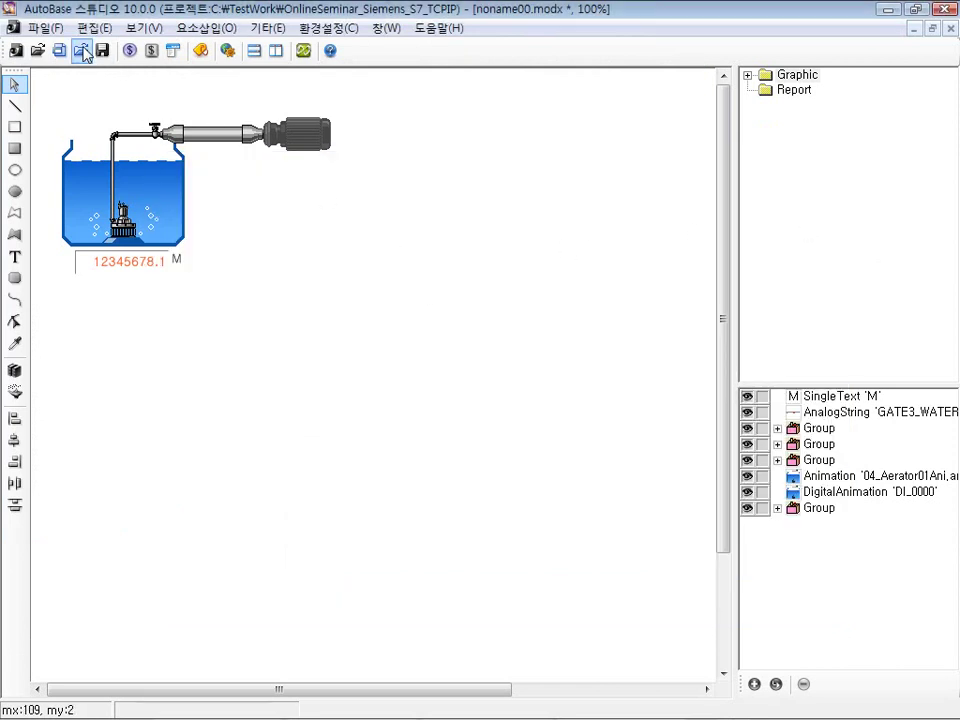
# - Save the graphic module under the name StartUp.MODX in the graphic folder, replacing the existing file
pyautogui.click(46, 28)
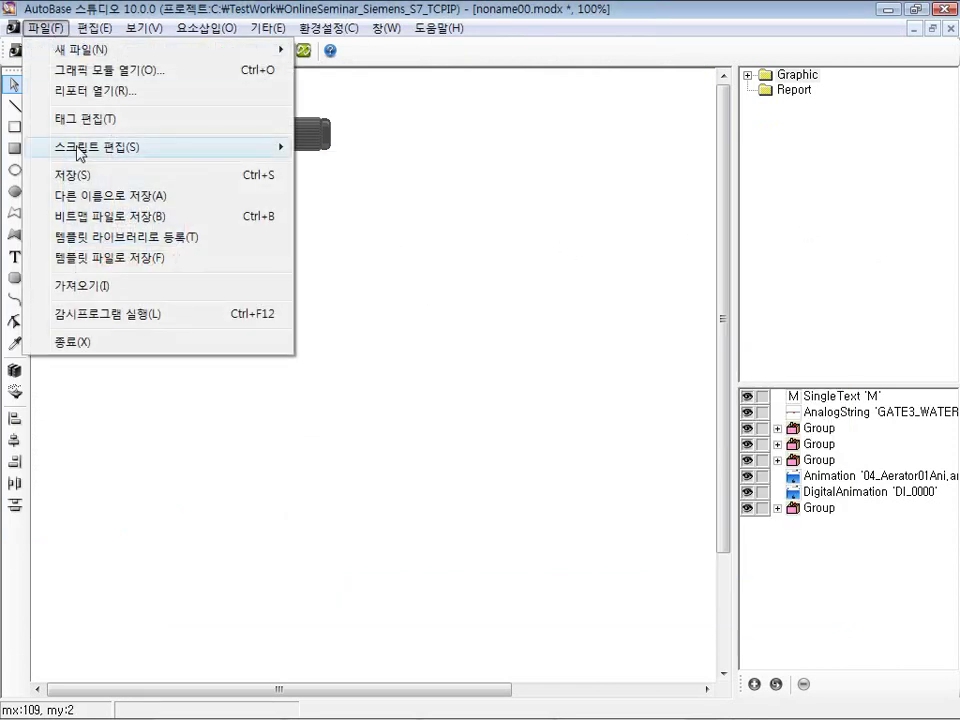
pyautogui.click(117, 196)
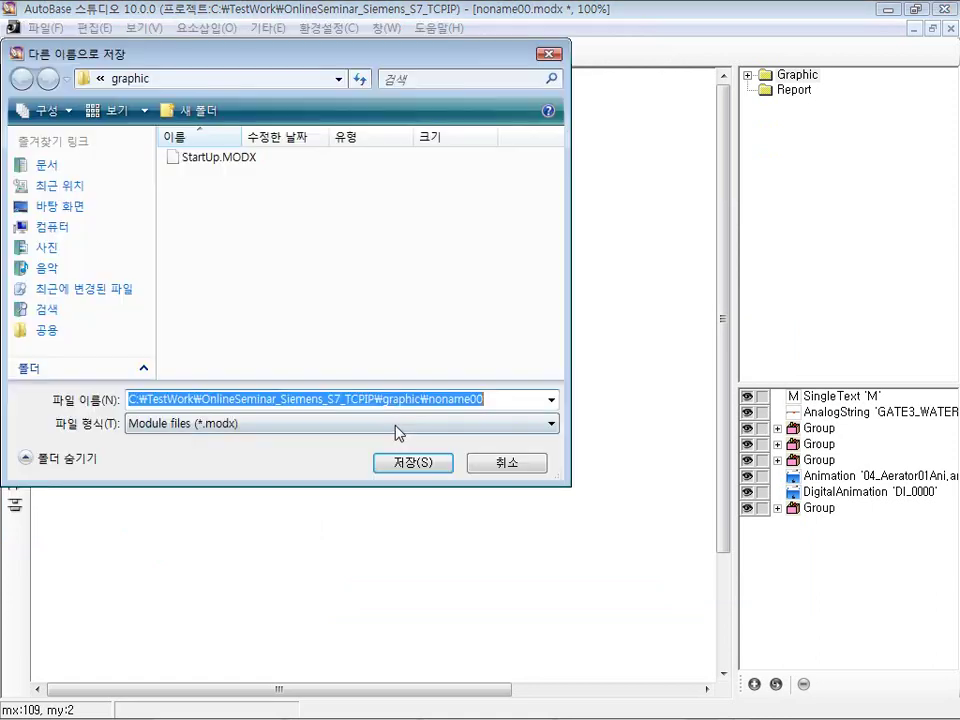
pyautogui.click(188, 157)
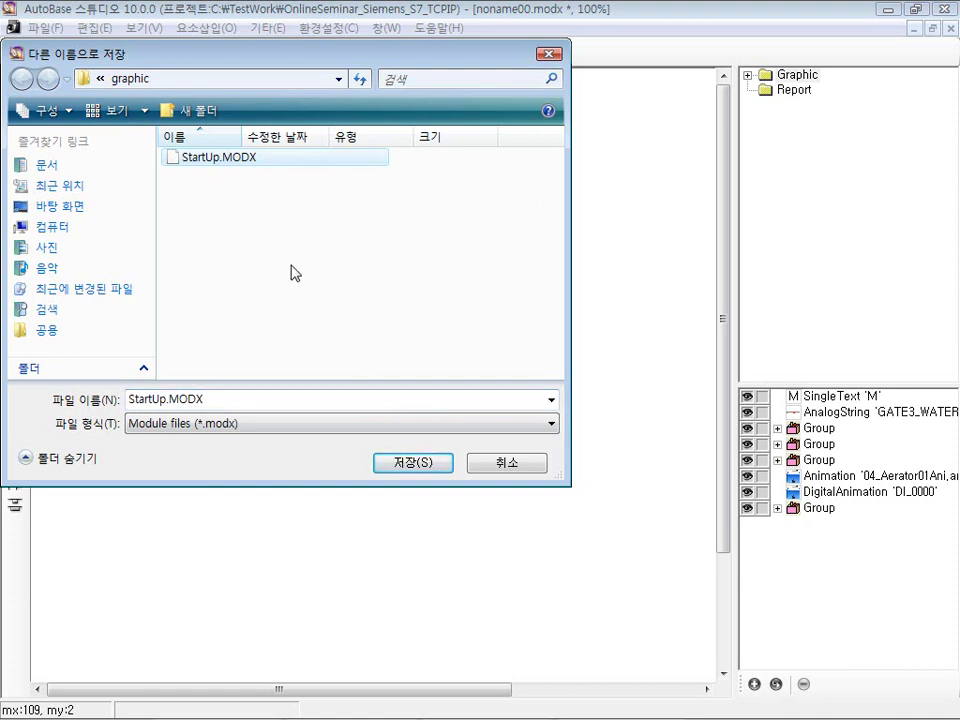
pyautogui.moveTo(280, 55); pyautogui.dragTo(477, 193)
pyautogui.click(617, 602)
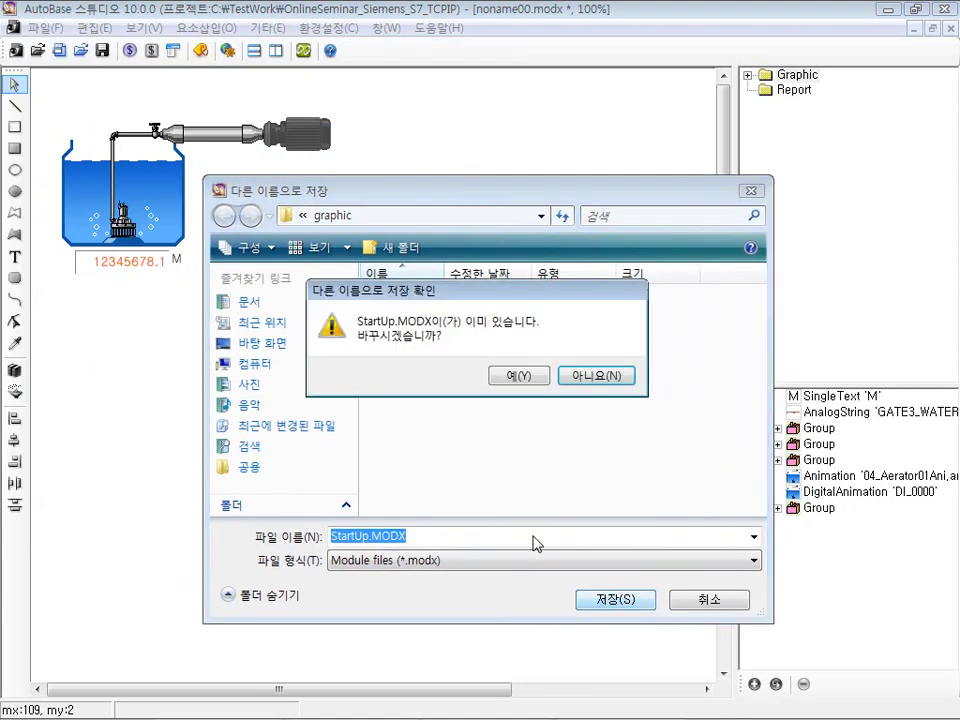
pyautogui.click(510, 377)
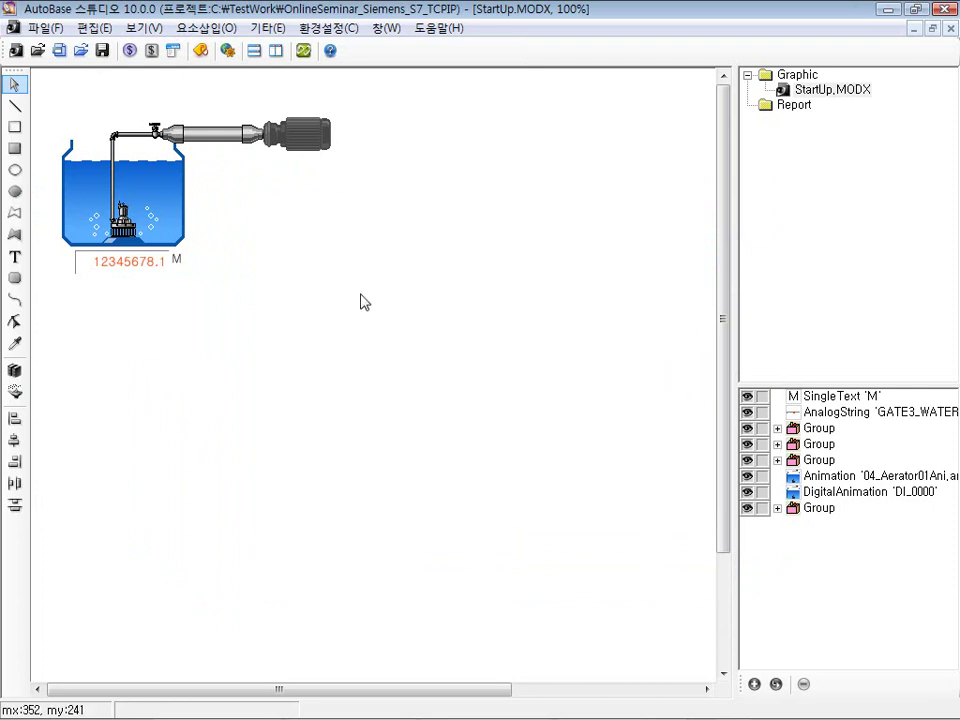
# - Run the StartUp.MODX module in the AutoBase monitoring program, dismissing the missing key lock notice, and return to AutoBase Studio
pyautogui.moveTo(361, 304); pyautogui.dragTo(71, 97)
pyautogui.click(435, 242)
pyautogui.click(304, 52)
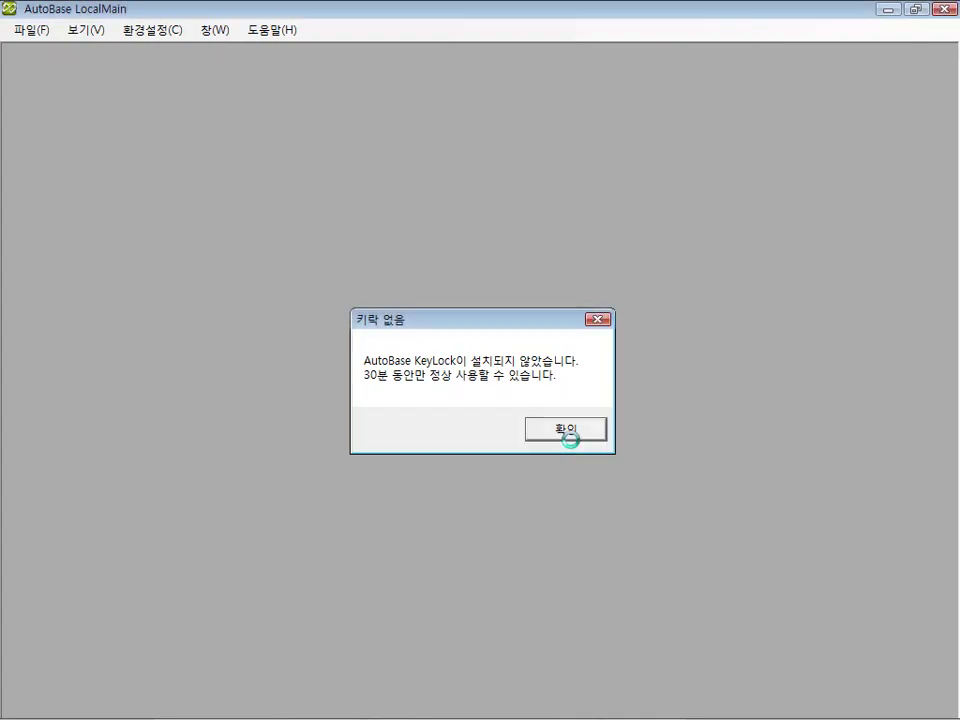
pyautogui.click(566, 430)
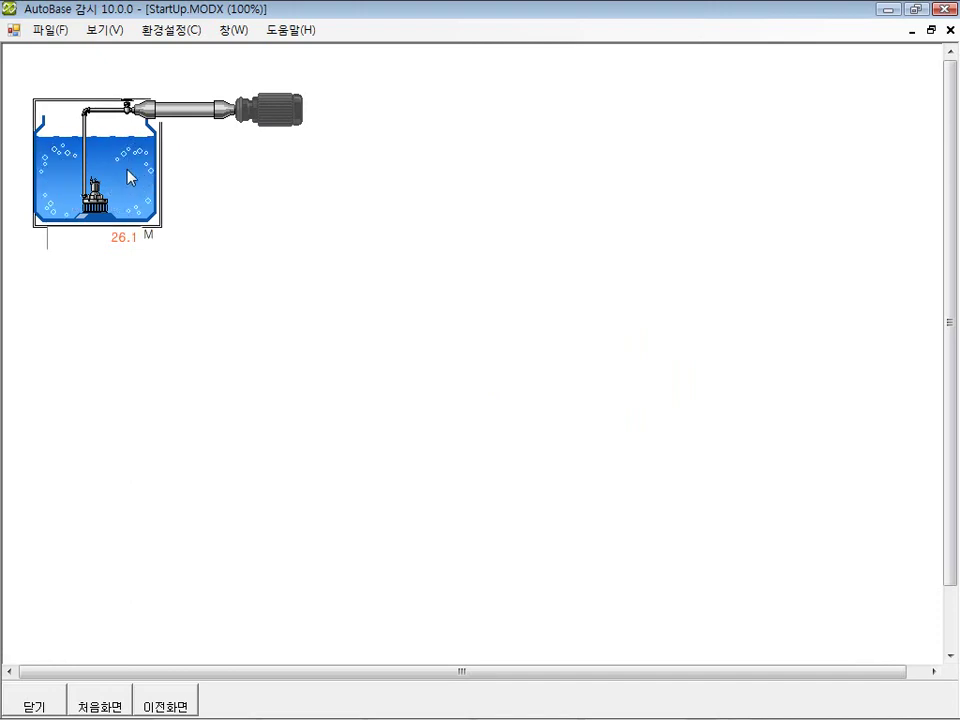
pyautogui.click(57, 33)
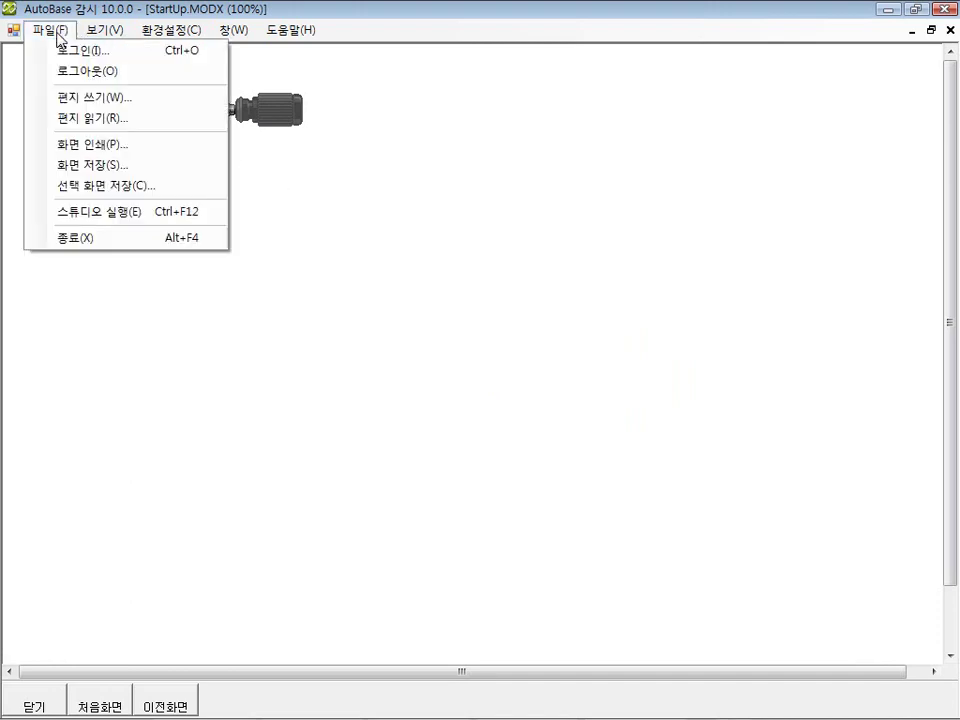
pyautogui.click(126, 213)
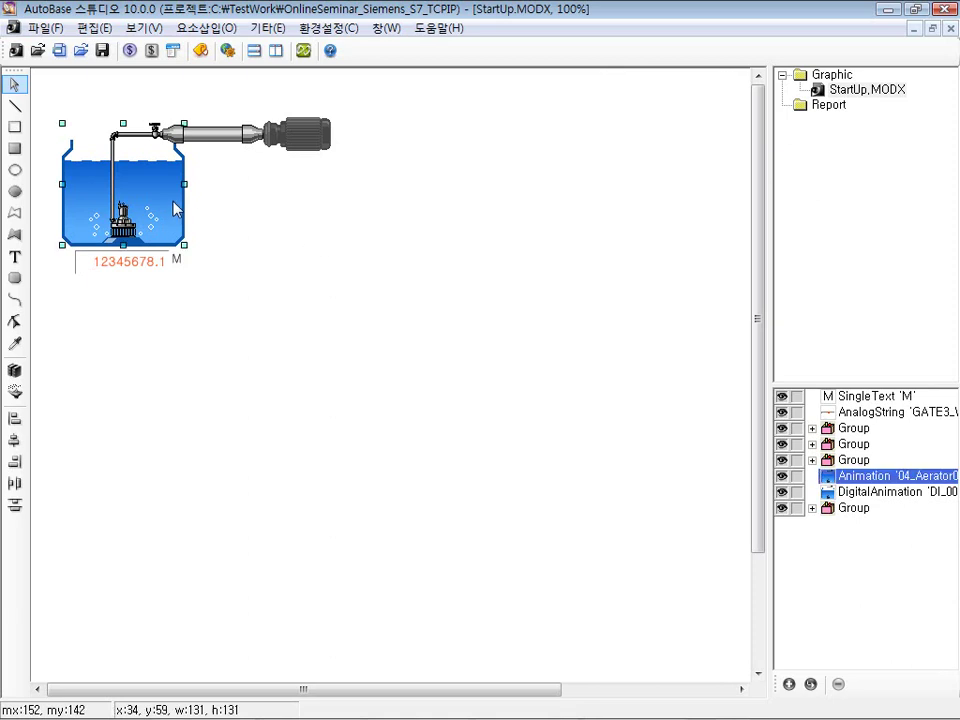
# - Delete the aerator tank animation, the digital animation of the tank beneath it and the motor group from the module
pyautogui.press('Delete')
pyautogui.click(162, 192)
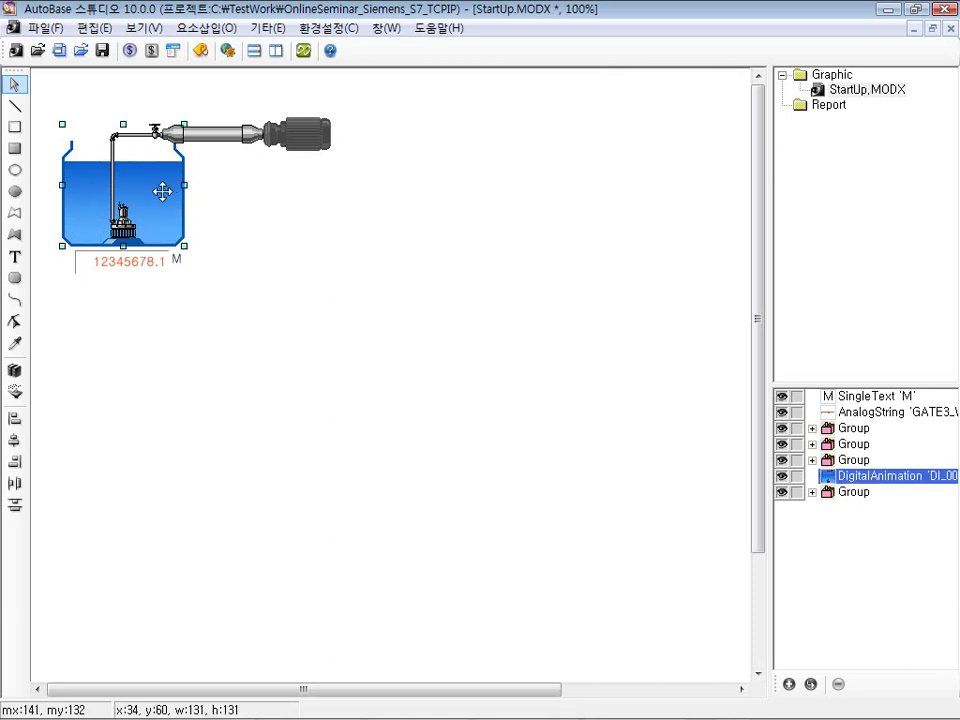
pyautogui.press('Delete')
pyautogui.click(298, 149)
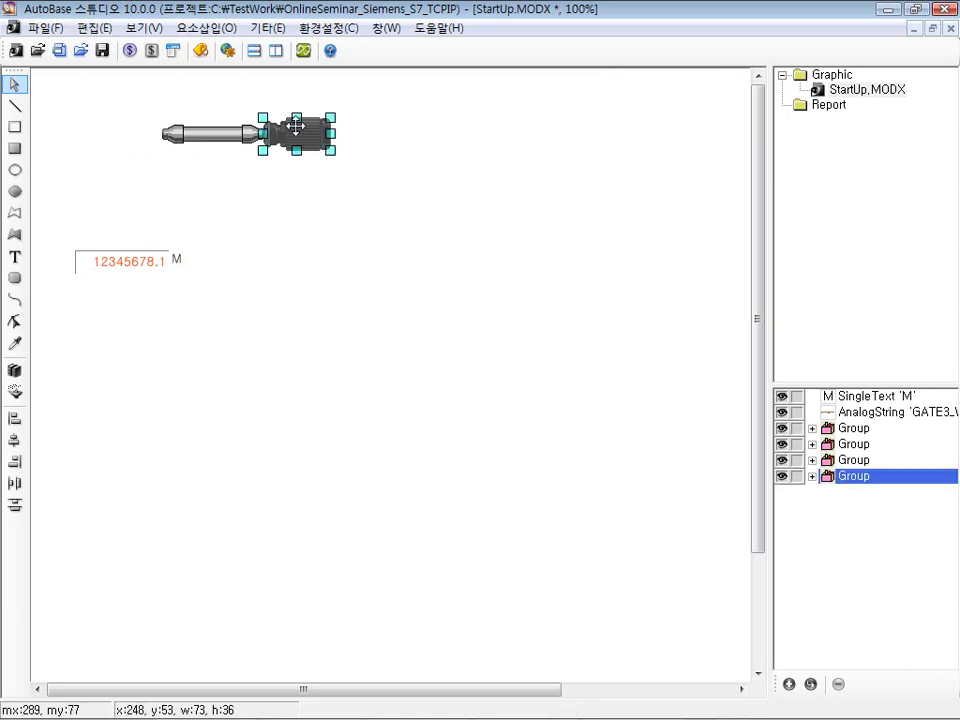
pyautogui.press('Delete')
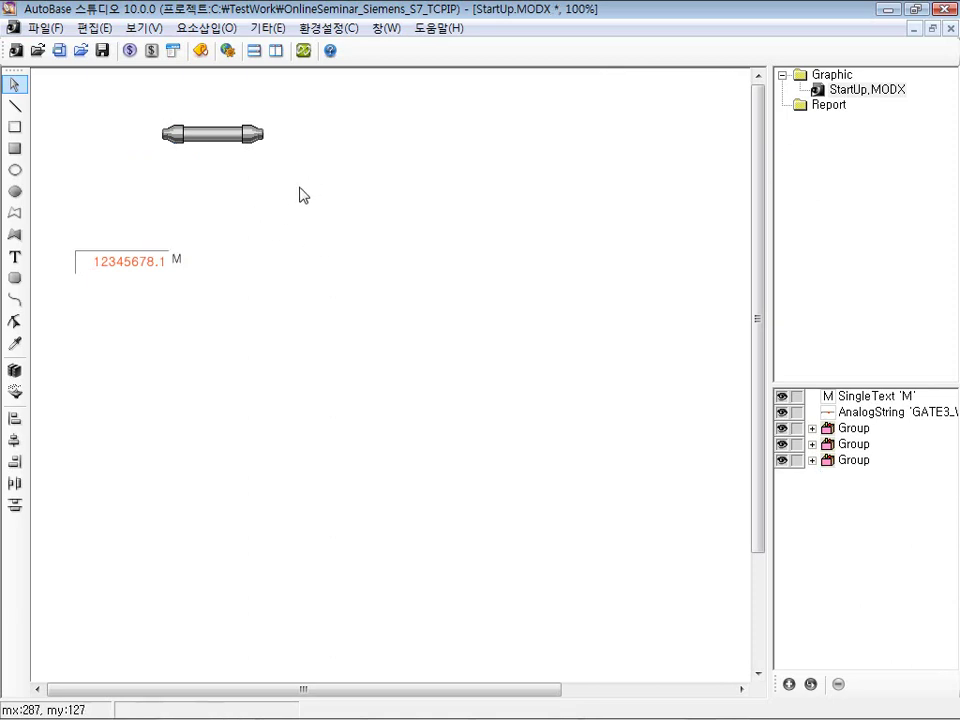
# - Start a new digital animation element and link it to the GATE3_MOTOR_STATUS tag
pyautogui.click(219, 36)
pyautogui.moveTo(326, 64)
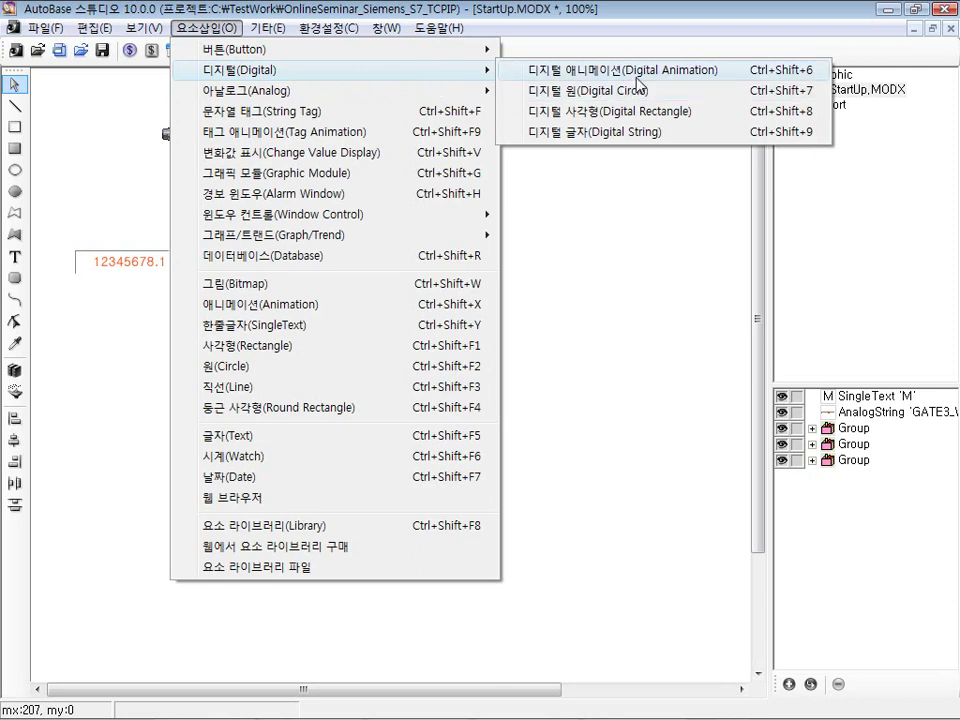
pyautogui.click(640, 80)
pyautogui.moveTo(418, 126); pyautogui.dragTo(396, 314)
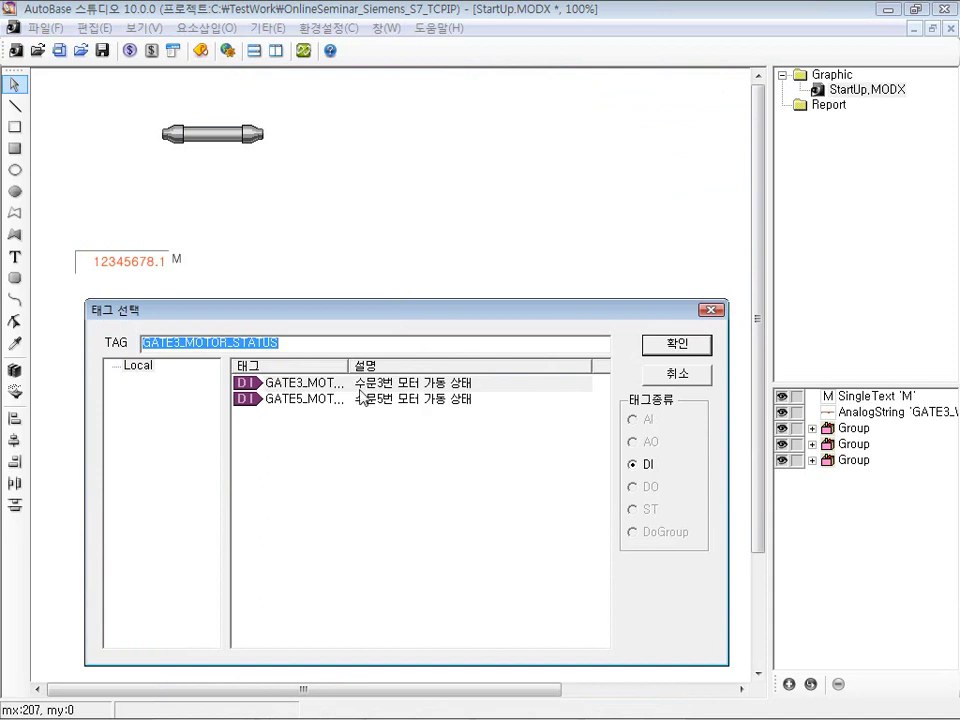
pyautogui.click(424, 385)
pyautogui.doubleClick(462, 388)
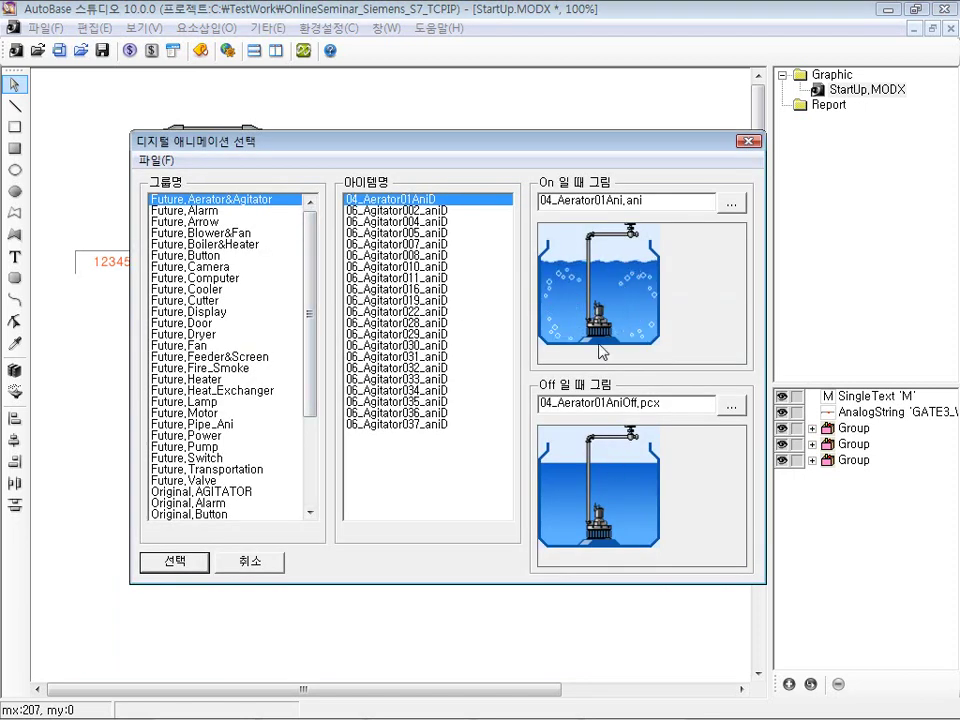
# - Preview several agitator animations in the Future.Aerator&Agitator library group and the animation files available in the graphic folder
pyautogui.click(400, 255)
pyautogui.click(403, 289)
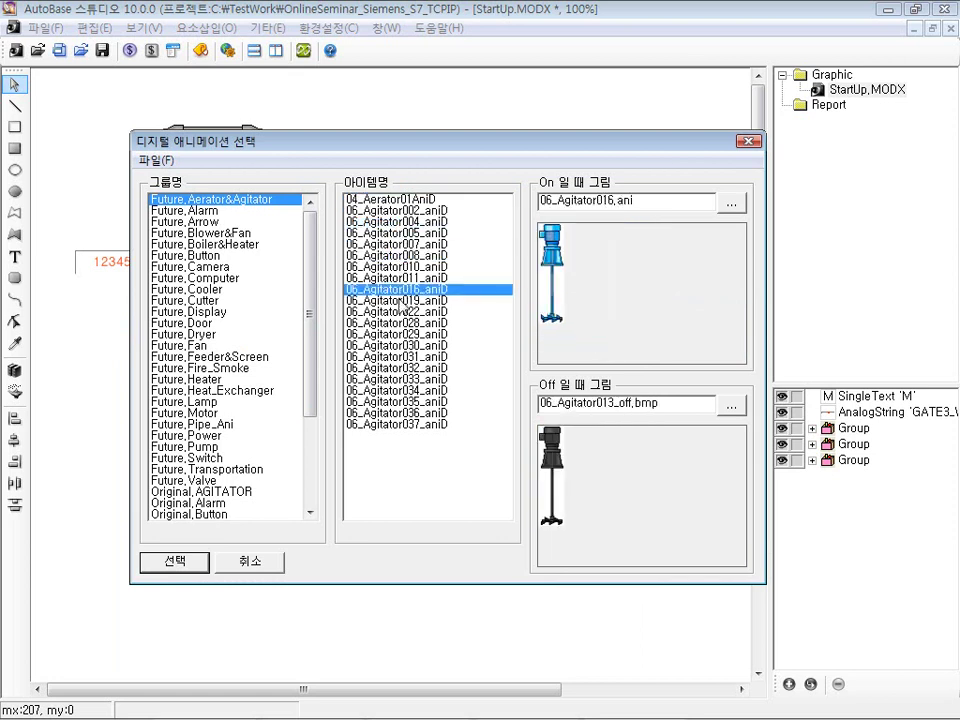
pyautogui.click(412, 243)
pyautogui.click(412, 221)
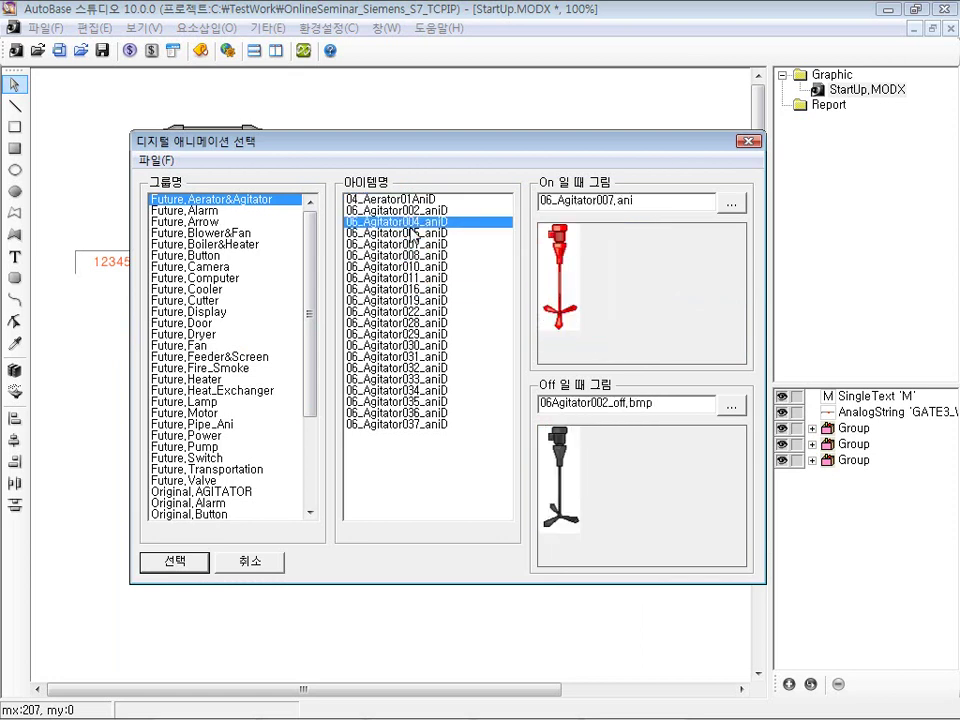
pyautogui.click(420, 334)
pyautogui.click(410, 356)
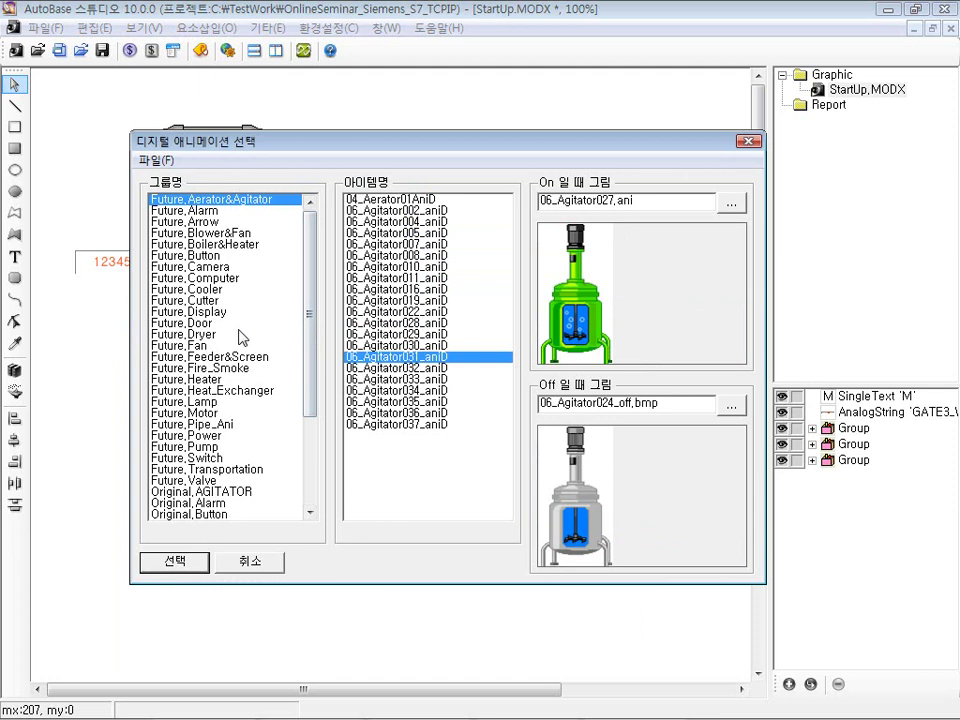
pyautogui.moveTo(307, 349); pyautogui.dragTo(298, 280)
pyautogui.click(733, 204)
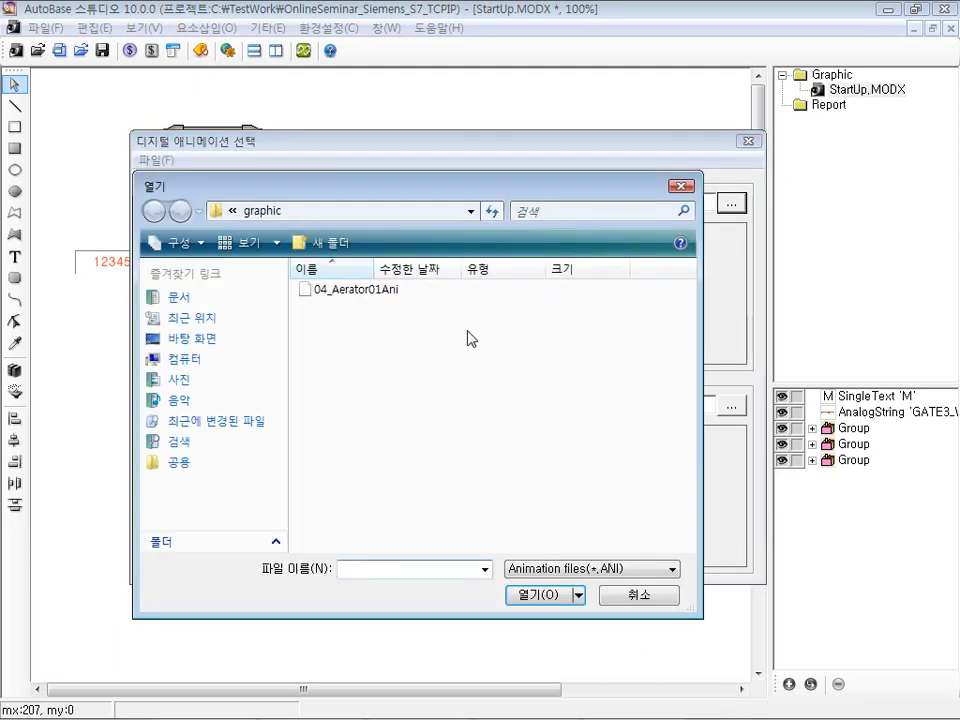
pyautogui.click(639, 594)
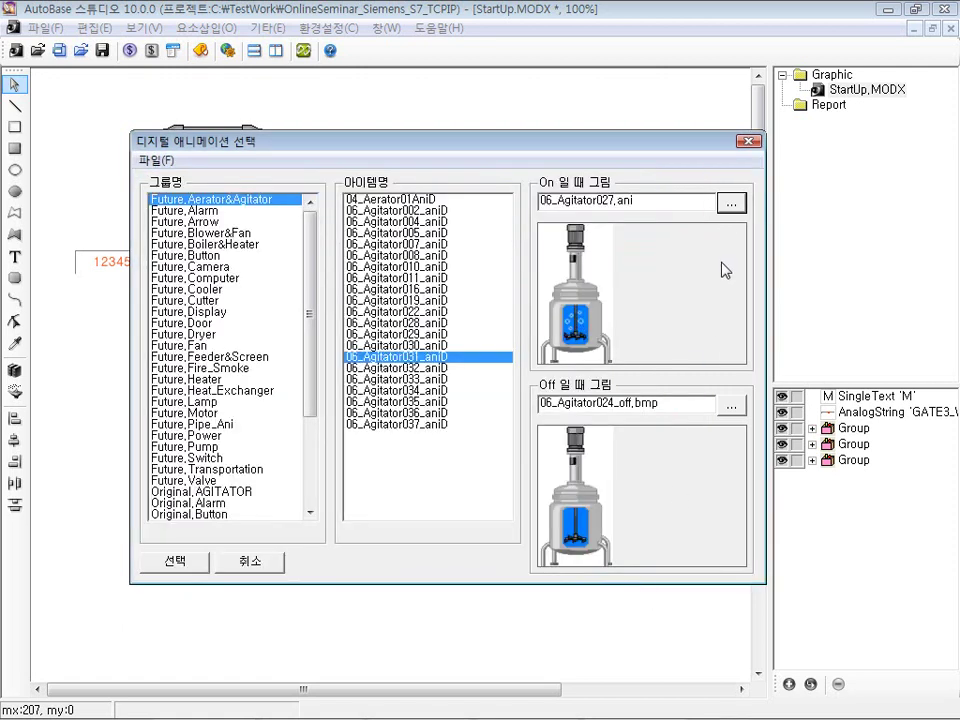
# - Insert the digital animation with 04_Aerator01Ani as the On picture and 04_Aerator01AniOff.pcx as the Off picture
pyautogui.click(731, 205)
pyautogui.doubleClick(362, 290)
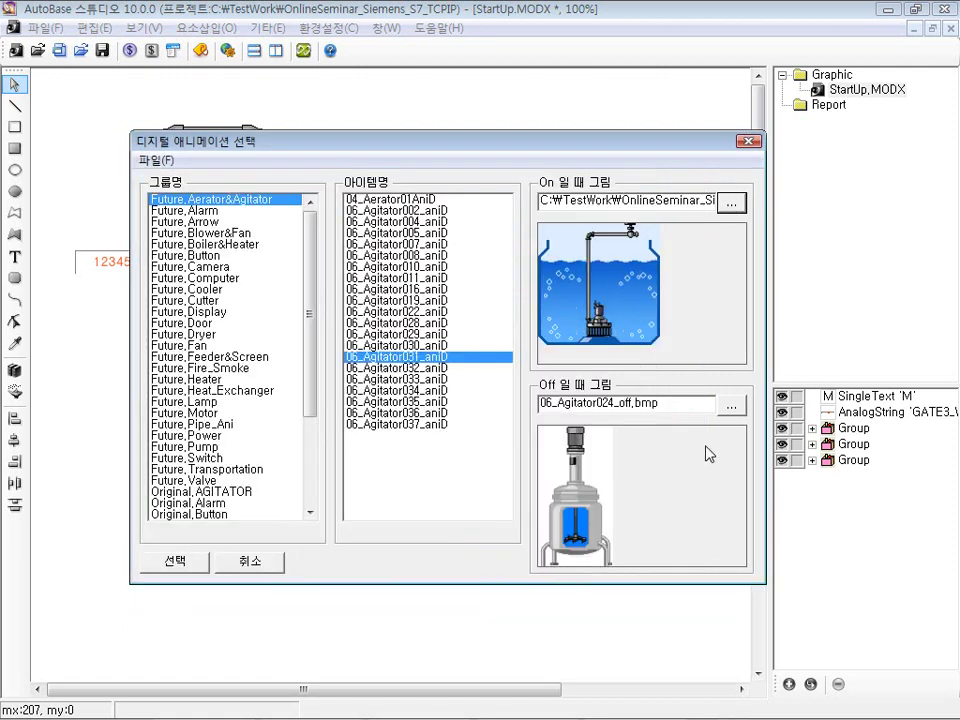
pyautogui.click(733, 408)
pyautogui.click(388, 291)
pyautogui.doubleClick(391, 300)
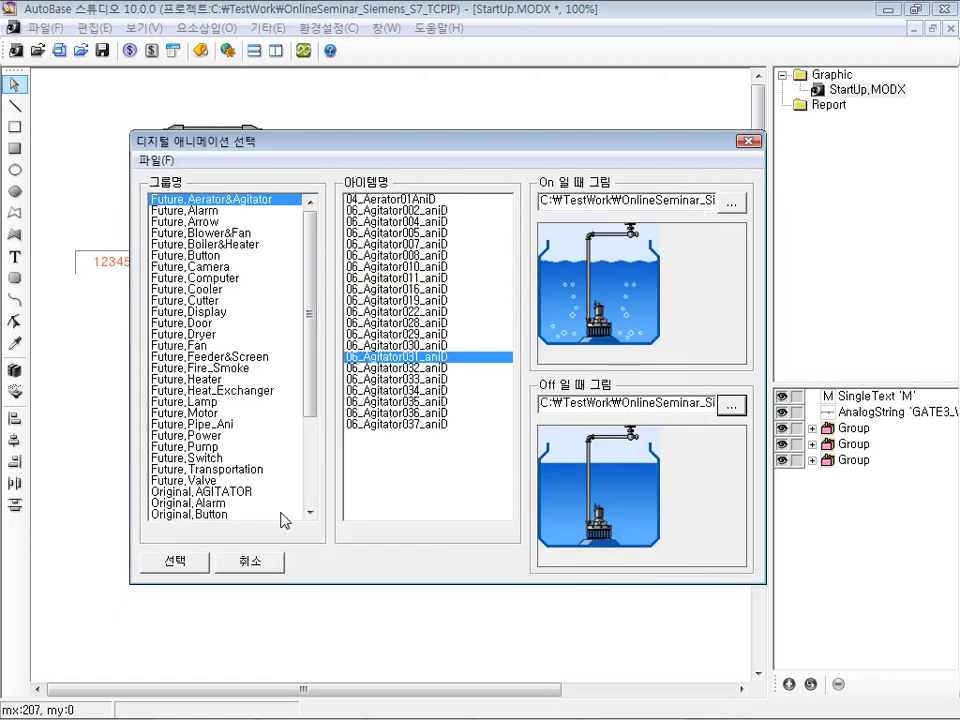
pyautogui.click(176, 564)
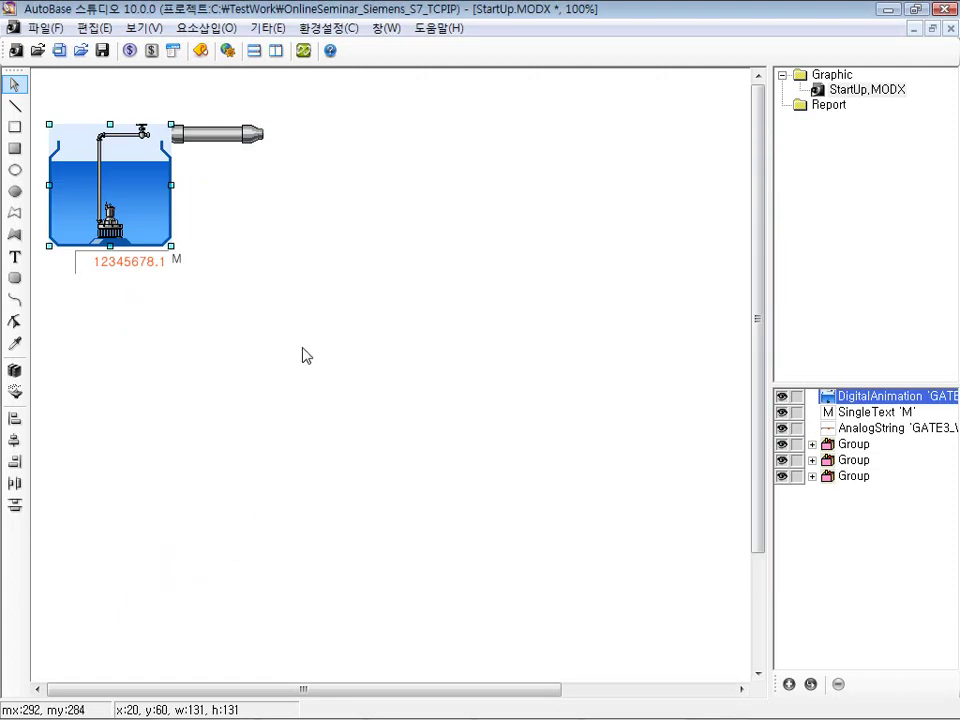
# - Send the aerator tank animation behind all other elements
pyautogui.rightClick(154, 162)
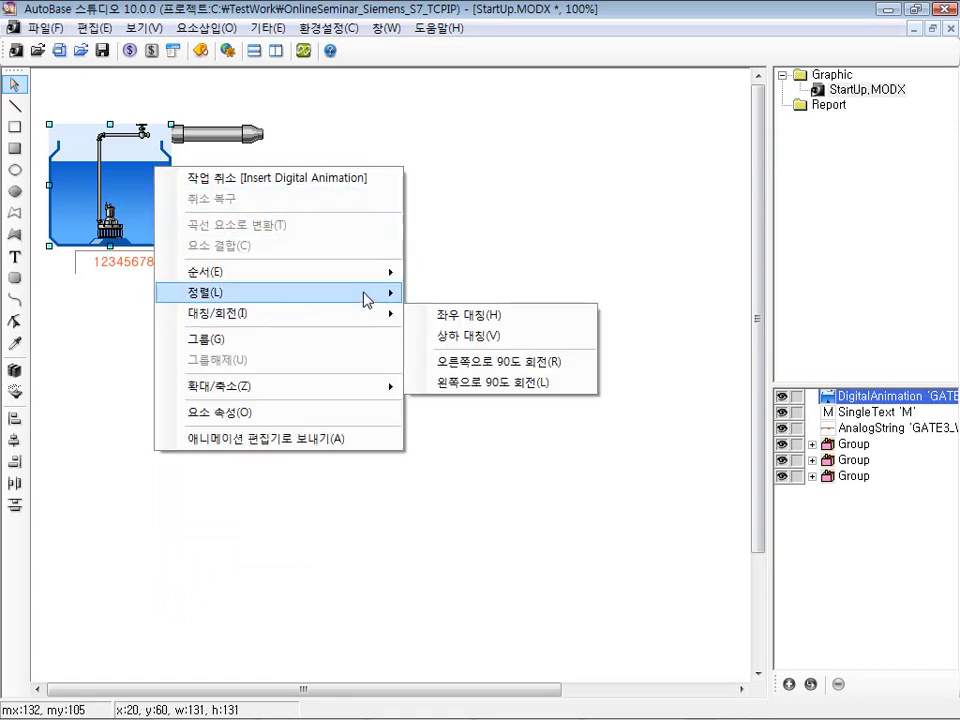
pyautogui.moveTo(378, 274)
pyautogui.click(490, 296)
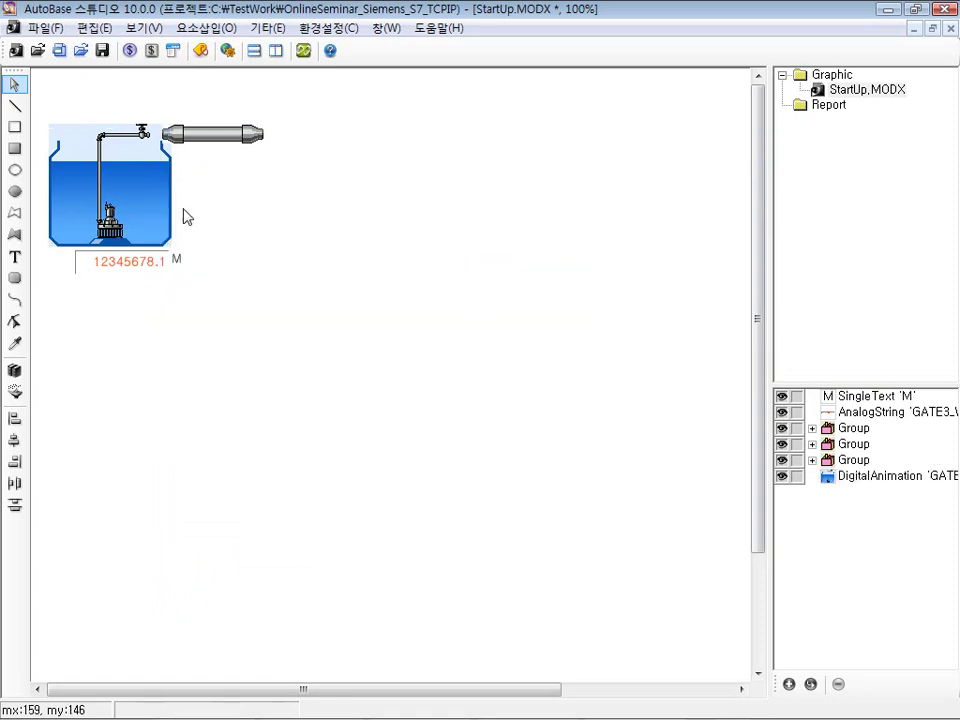
# - Move the three pipe parts away from the tank to about x 379, y 203, and shift the aerator tank to x 38
pyautogui.click(190, 139)
pyautogui.moveTo(358, 158); pyautogui.dragTo(110, 100)
pyautogui.moveTo(213, 136); pyautogui.dragTo(437, 272)
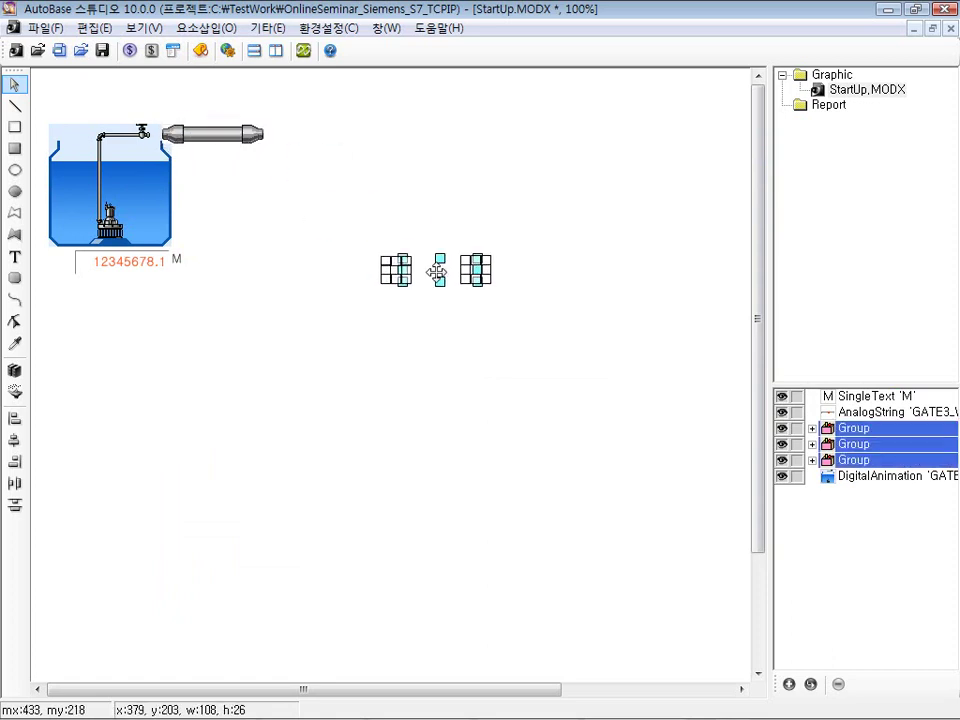
pyautogui.click(174, 188)
pyautogui.click(160, 185)
pyautogui.moveTo(156, 184); pyautogui.dragTo(176, 184)
pyautogui.click(266, 225)
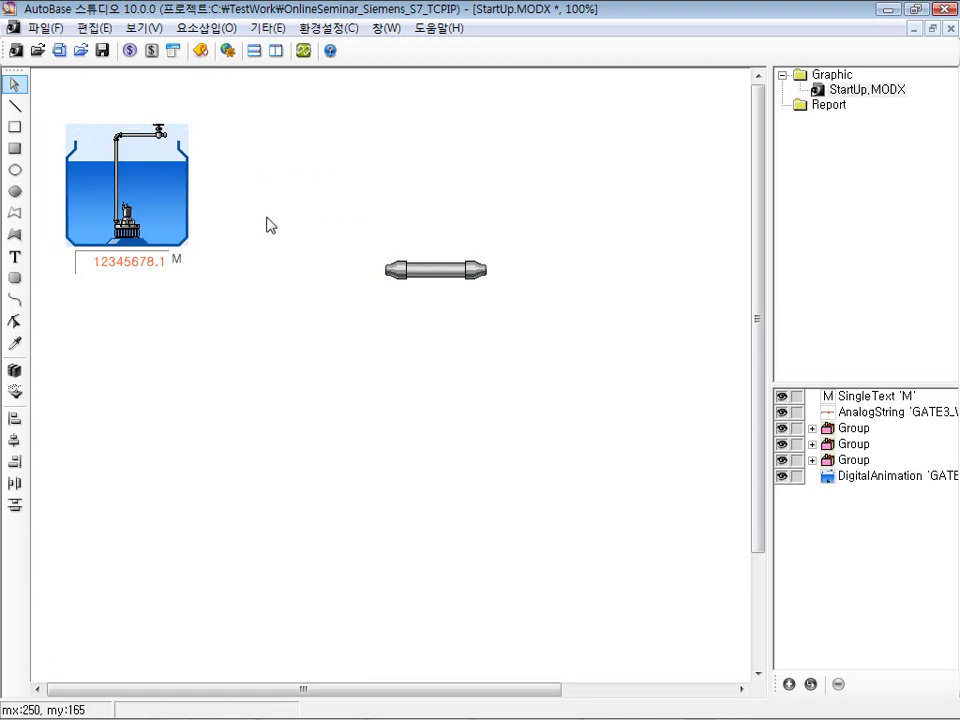
# - Combine the three pipe parts into one group and place it against the valve of the aerator tank
pyautogui.click(460, 281)
pyautogui.click(497, 300)
pyautogui.moveTo(579, 311); pyautogui.dragTo(294, 230)
pyautogui.rightClick(454, 273)
pyautogui.click(535, 448)
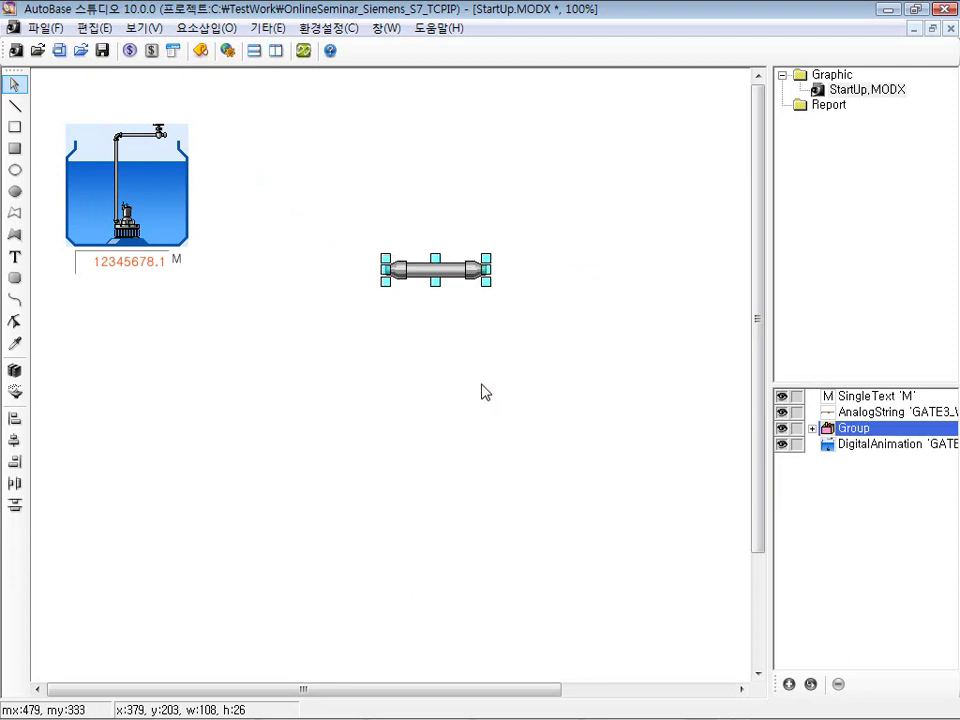
pyautogui.moveTo(420, 267); pyautogui.dragTo(201, 132)
pyautogui.click(297, 235)
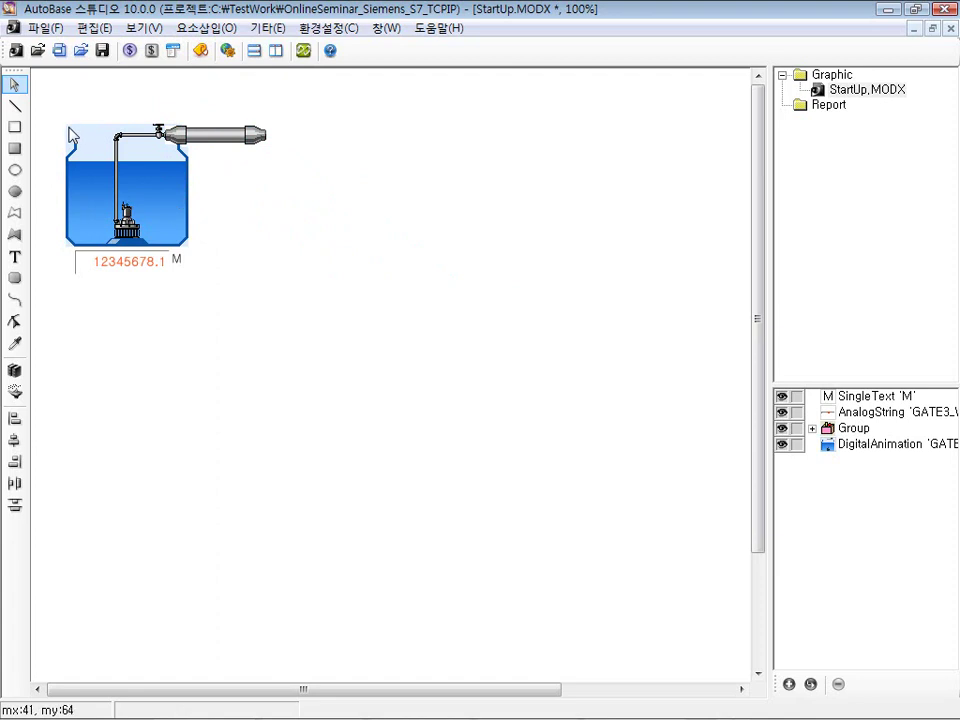
# - Turn on picture overlay (그림 오버레이) for the aerator tank animation and apply it
pyautogui.doubleClick(152, 198)
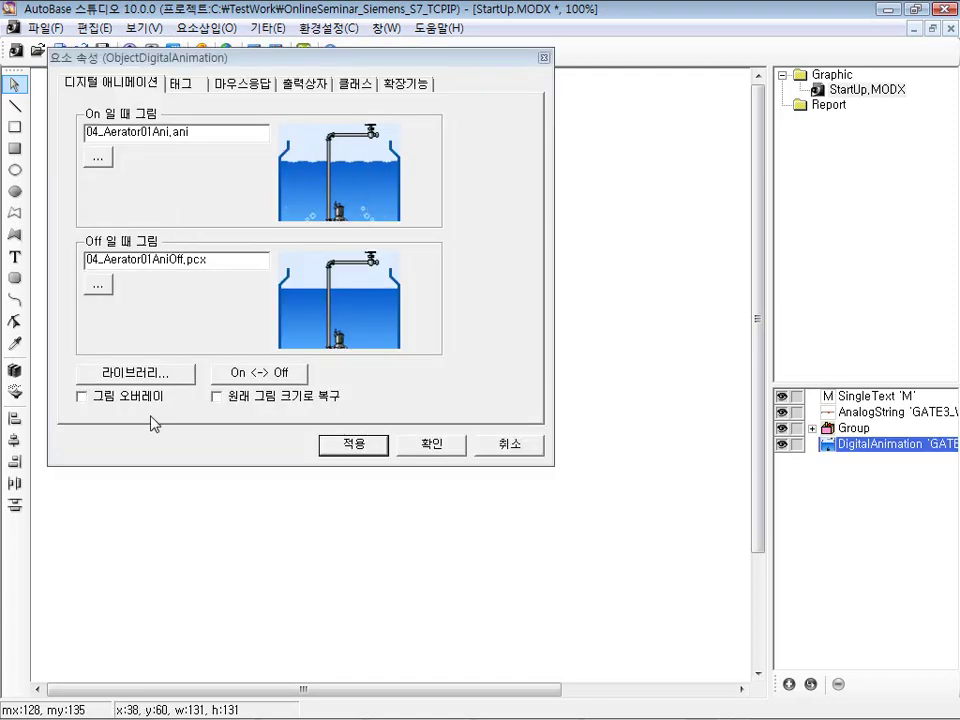
pyautogui.click(140, 397)
pyautogui.moveTo(192, 64); pyautogui.dragTo(423, 70)
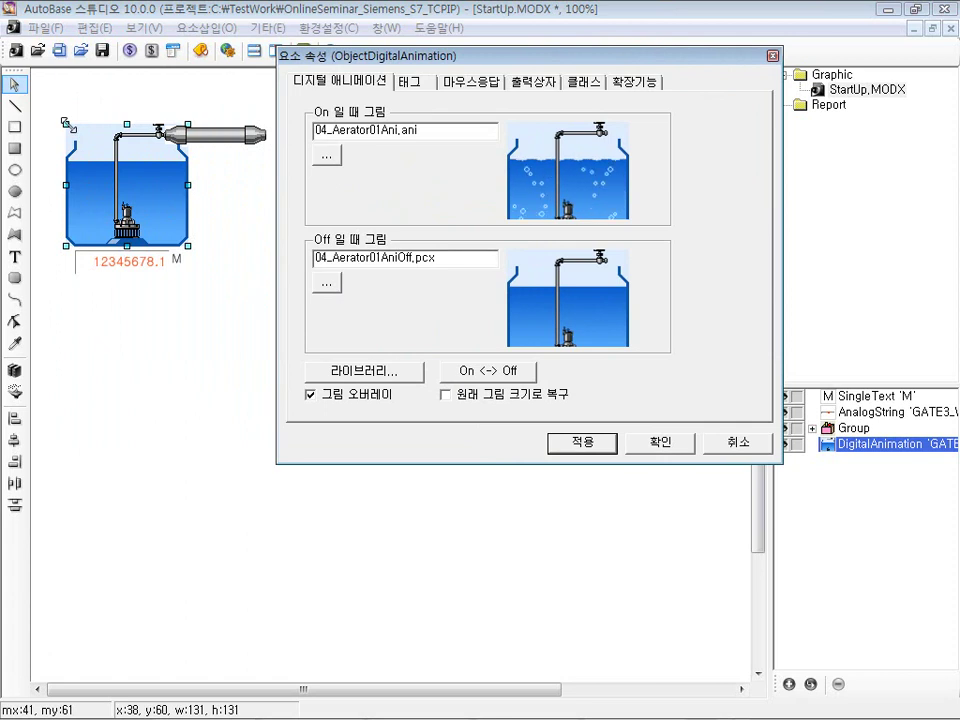
pyautogui.click(585, 455)
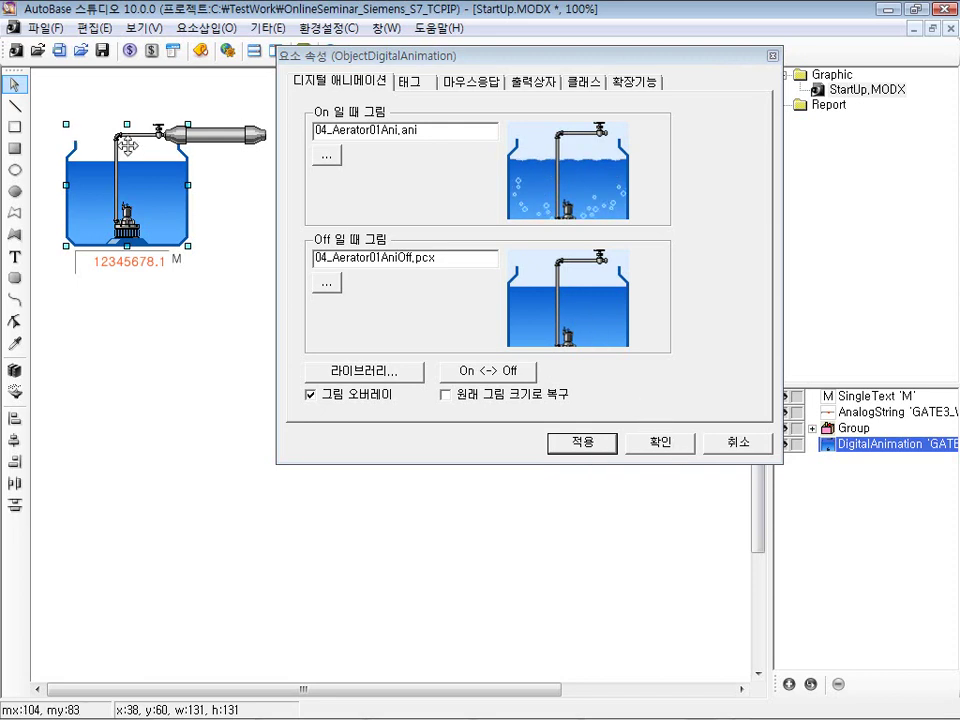
pyautogui.click(660, 449)
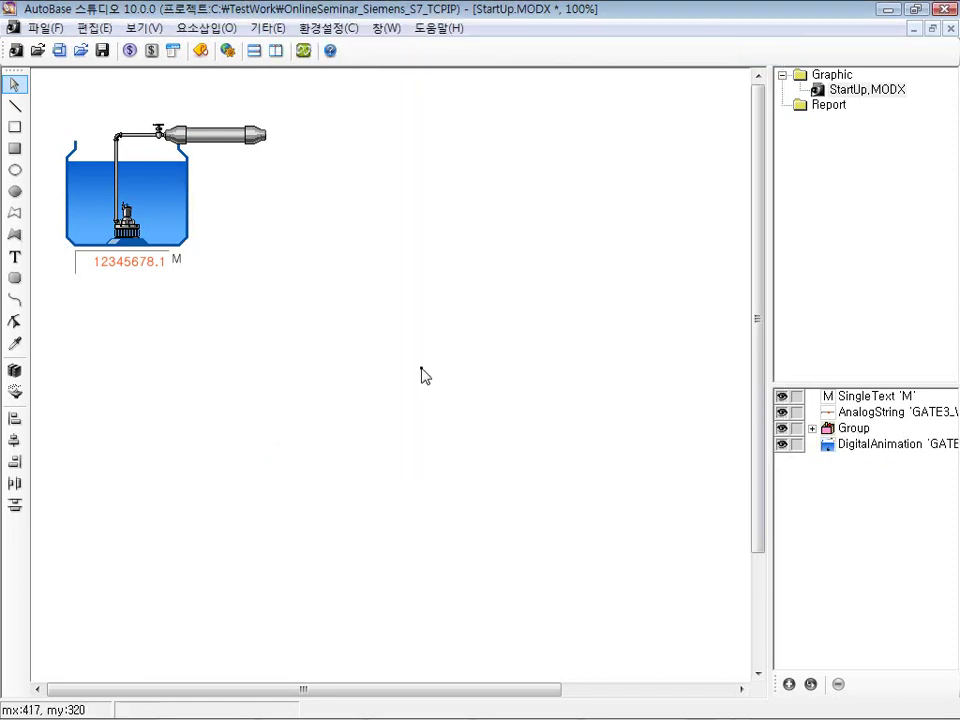
# - Start another digital animation element and link it to the GATE5 motor running status DI tag
pyautogui.click(226, 28)
pyautogui.moveTo(430, 80)
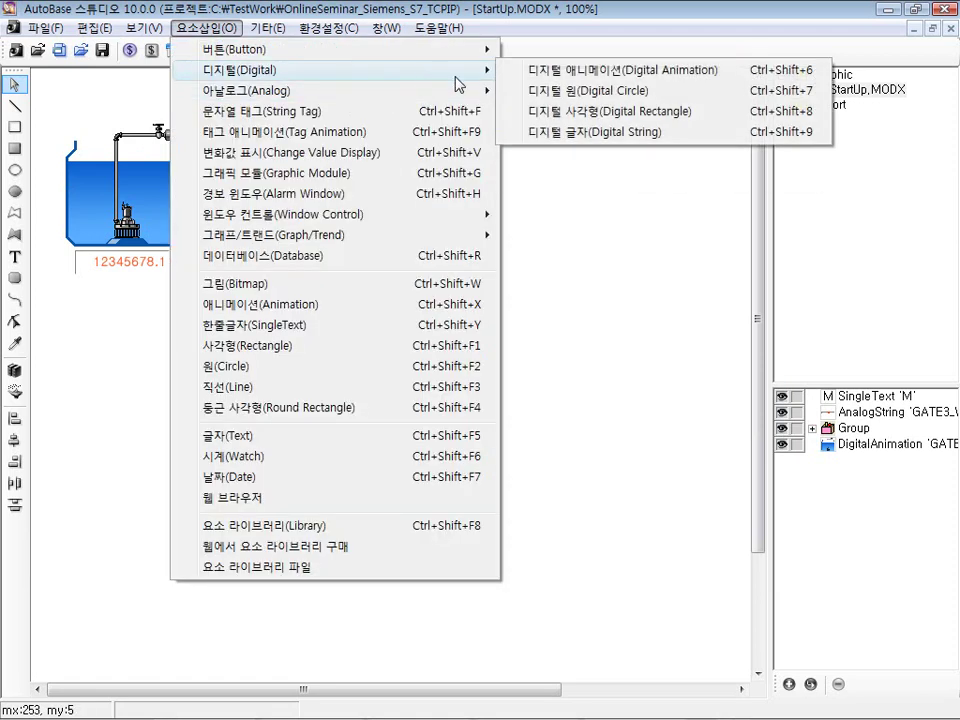
pyautogui.click(600, 70)
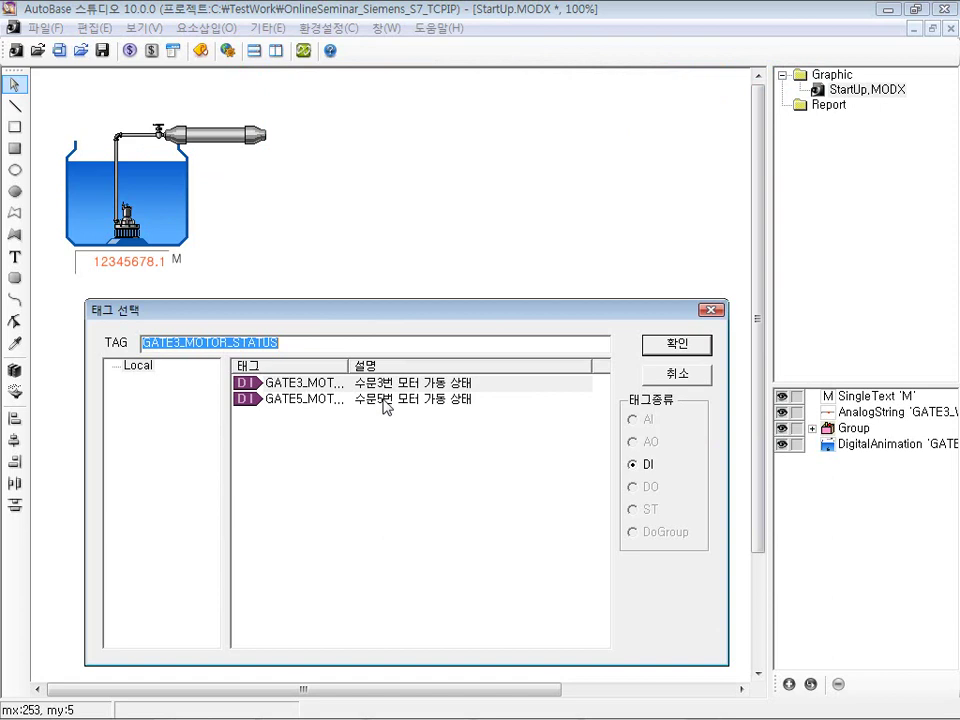
pyautogui.click(466, 400)
pyautogui.doubleClick(455, 404)
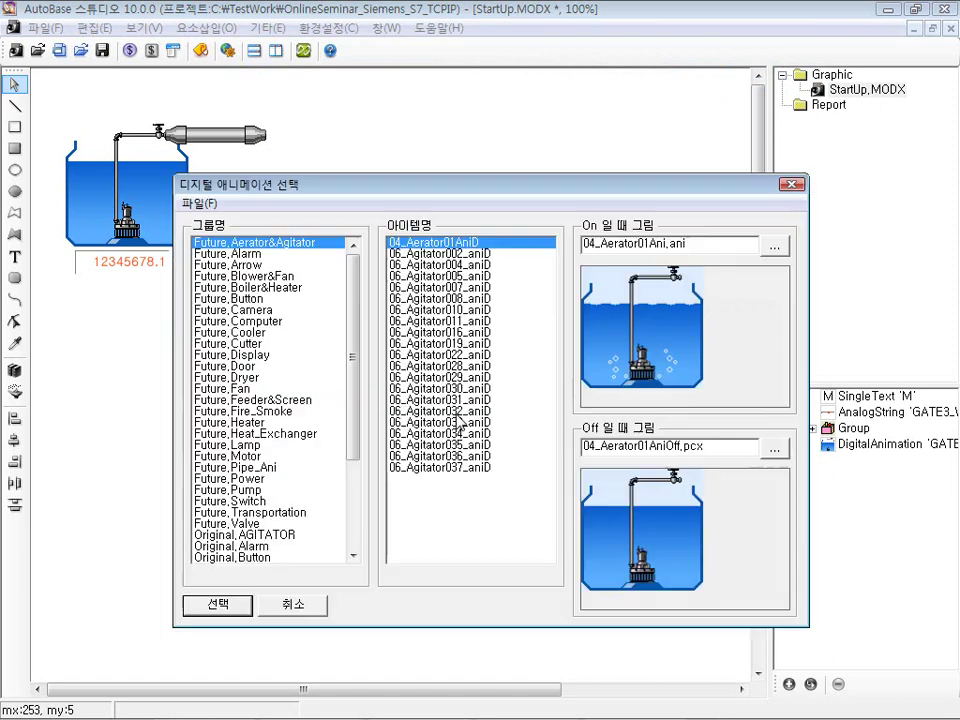
# - Insert the digital animation with the bitmap 04_Motor07Red as the On picture and 04_Motor07OFF as the Off picture
pyautogui.moveTo(525, 190)
pyautogui.mouseDown()
pyautogui.moveTo(527, 176)
pyautogui.moveTo(525, 189)
pyautogui.mouseUp()
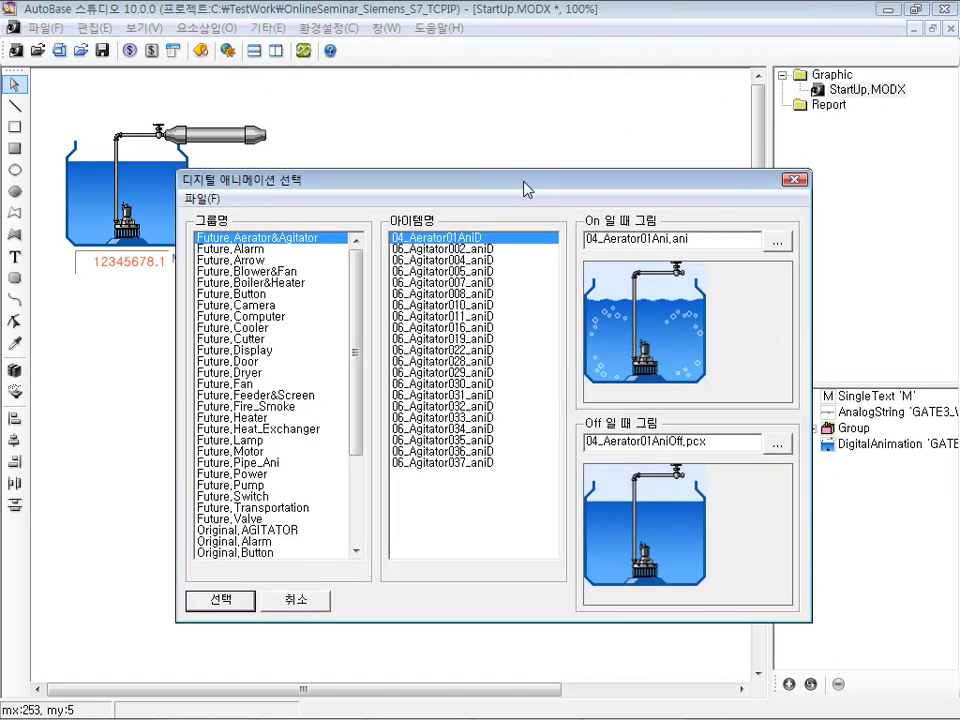
pyautogui.click(777, 241)
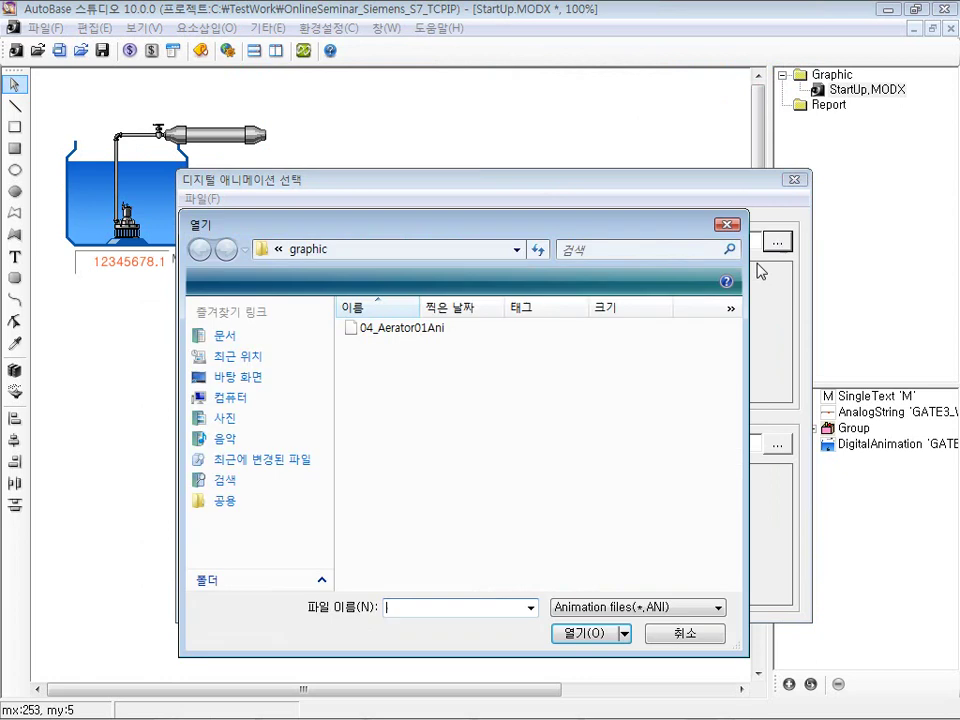
pyautogui.click(584, 606)
pyautogui.click(575, 636)
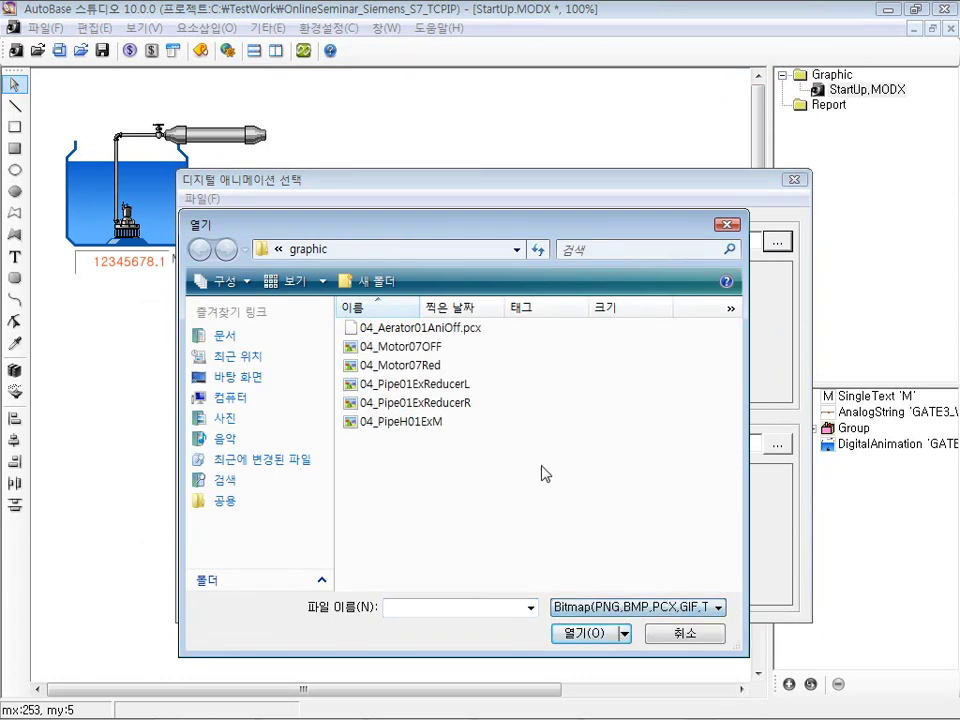
pyautogui.click(429, 348)
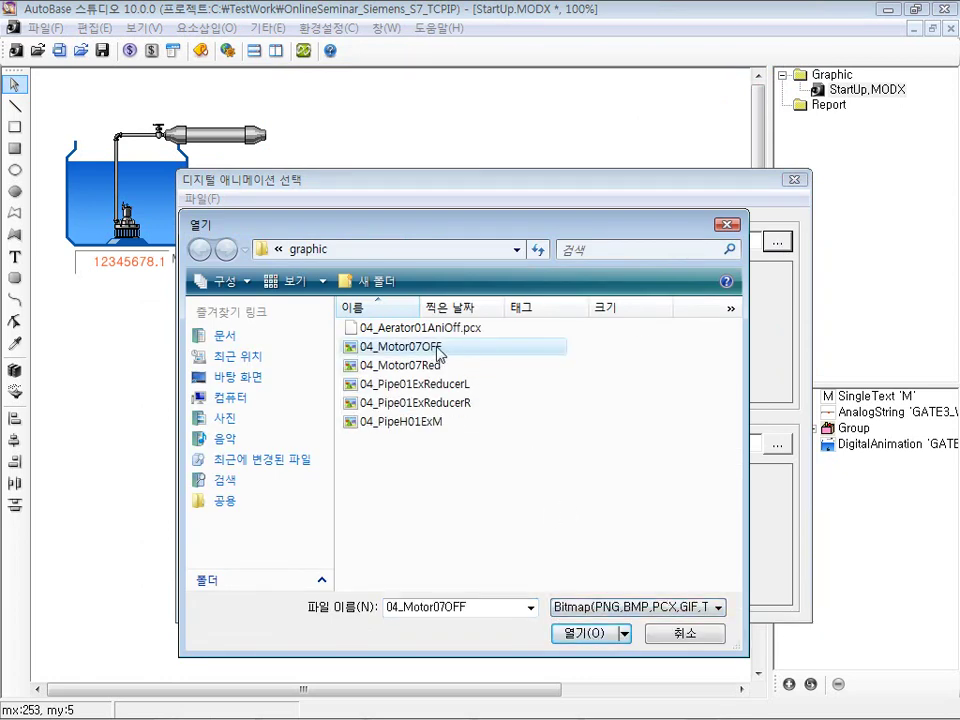
pyautogui.click(450, 368)
pyautogui.doubleClick(447, 367)
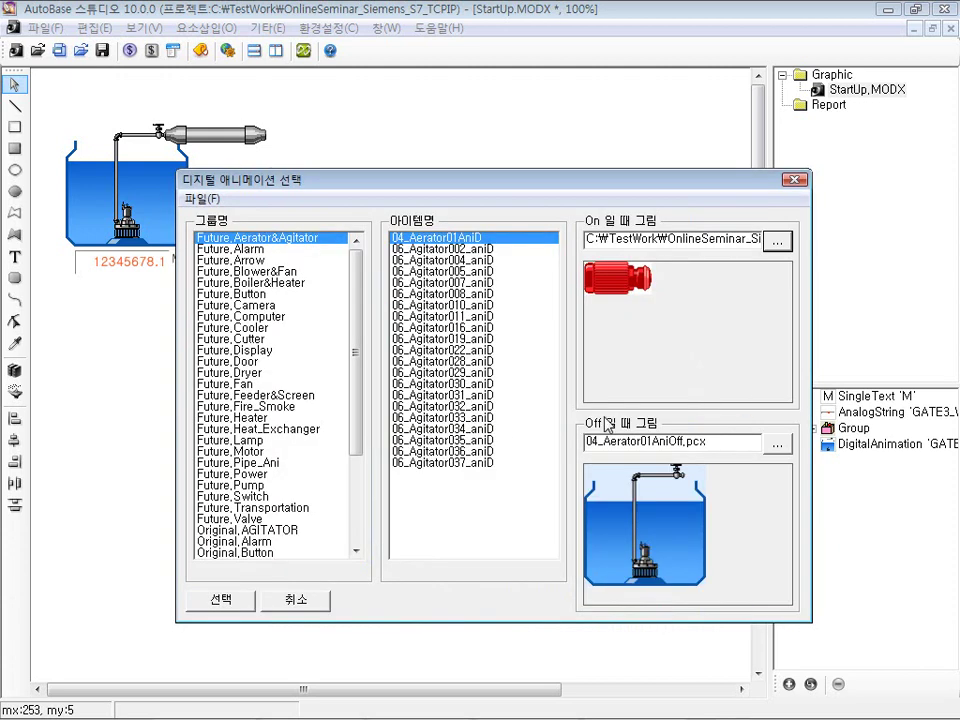
pyautogui.click(778, 442)
pyautogui.doubleClick(428, 345)
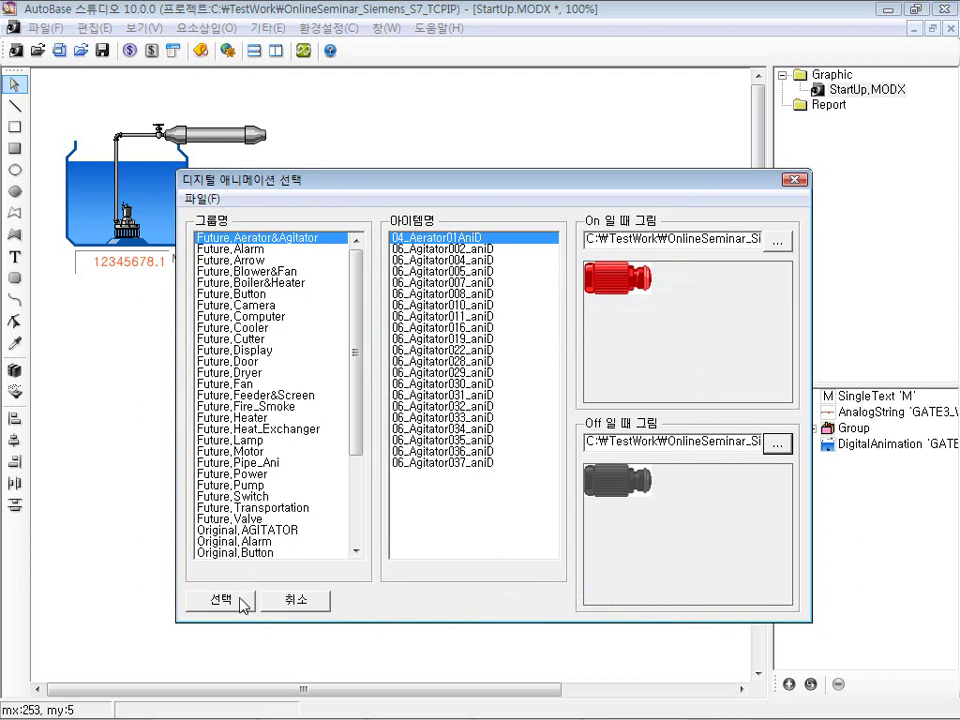
pyautogui.click(242, 601)
# - Flip the motor animation horizontally and place it against the free end of the pipe at about x 248, y 54
pyautogui.click(266, 242)
pyautogui.click(94, 150)
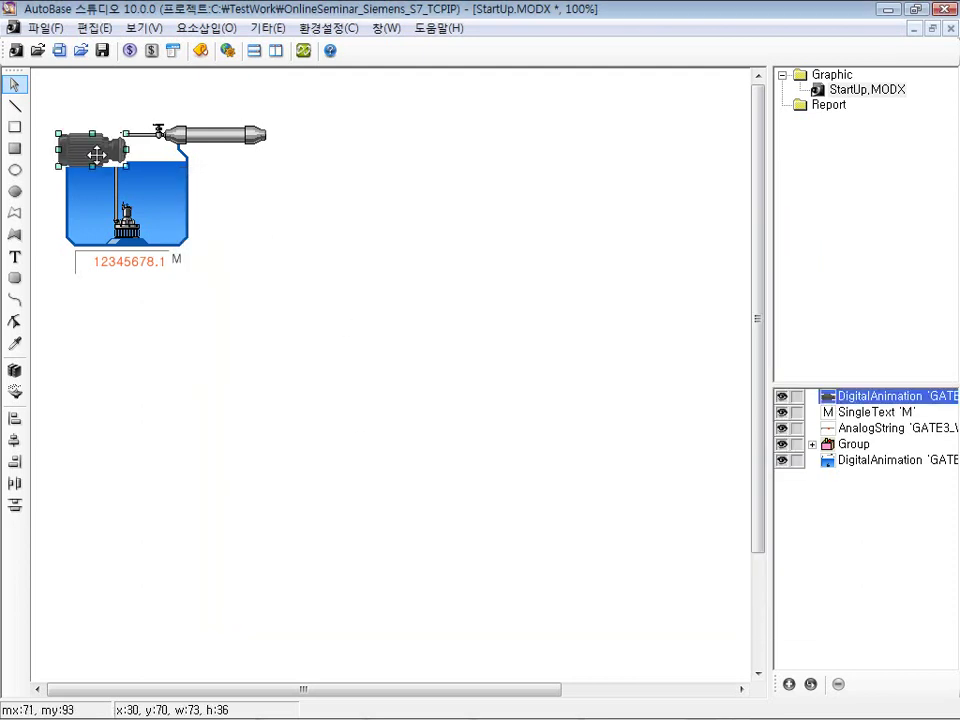
pyautogui.moveTo(96, 155); pyautogui.dragTo(288, 246)
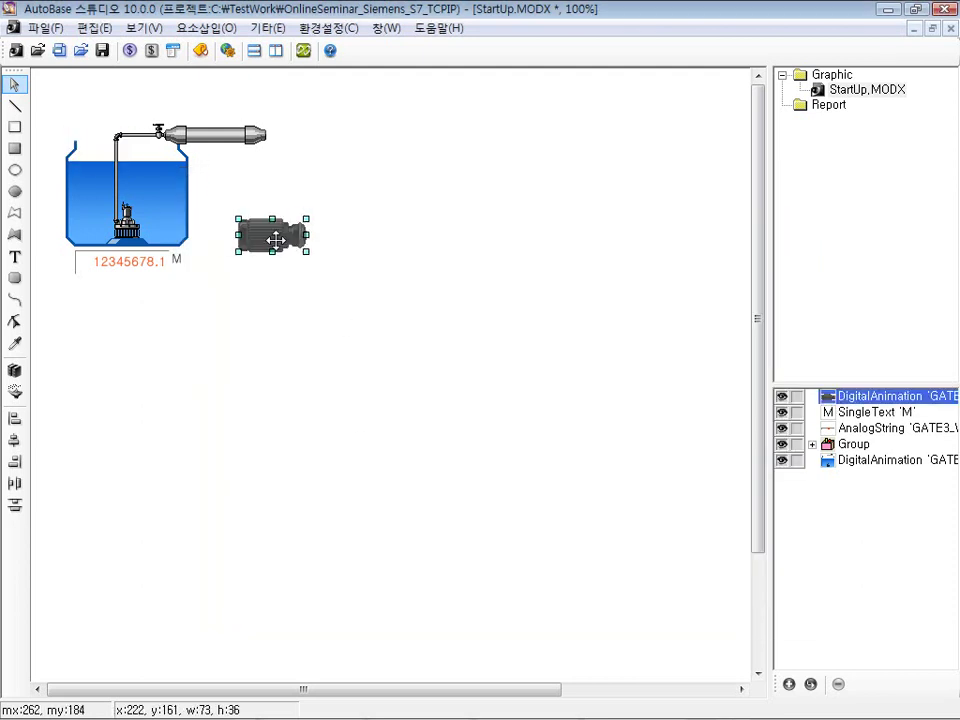
pyautogui.click(140, 28)
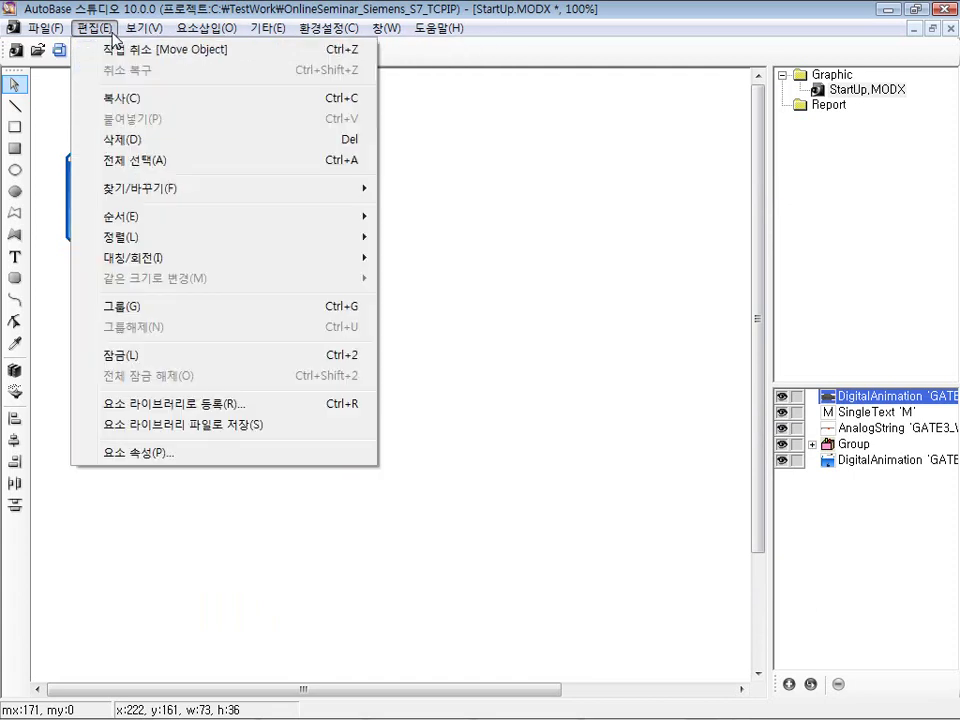
pyautogui.moveTo(264, 262)
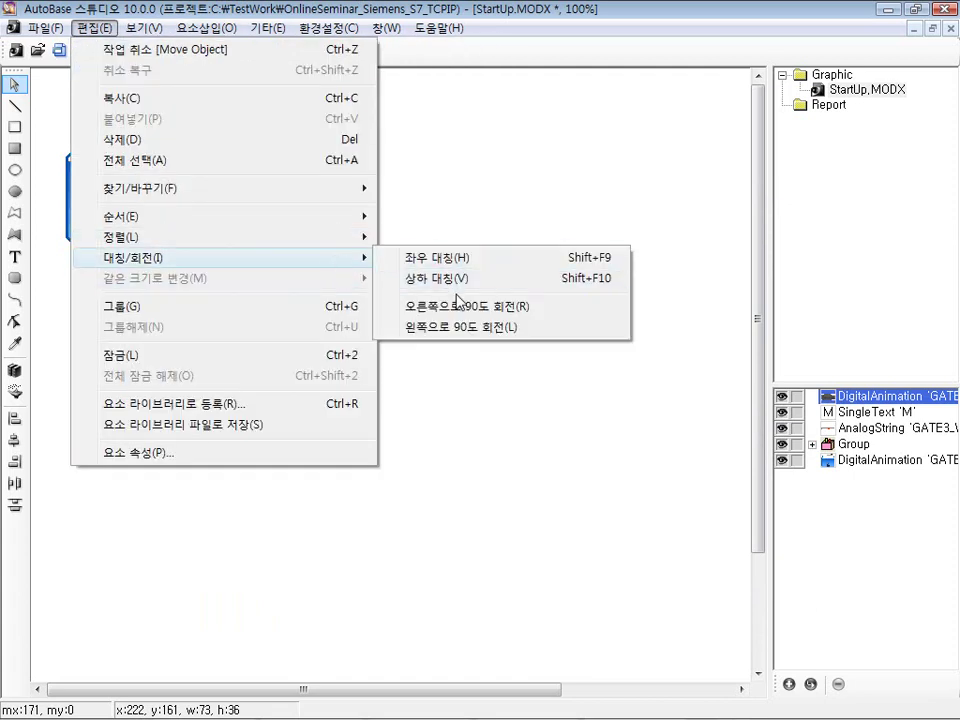
pyautogui.click(536, 262)
pyautogui.click(420, 262)
pyautogui.moveTo(291, 250); pyautogui.dragTo(301, 134)
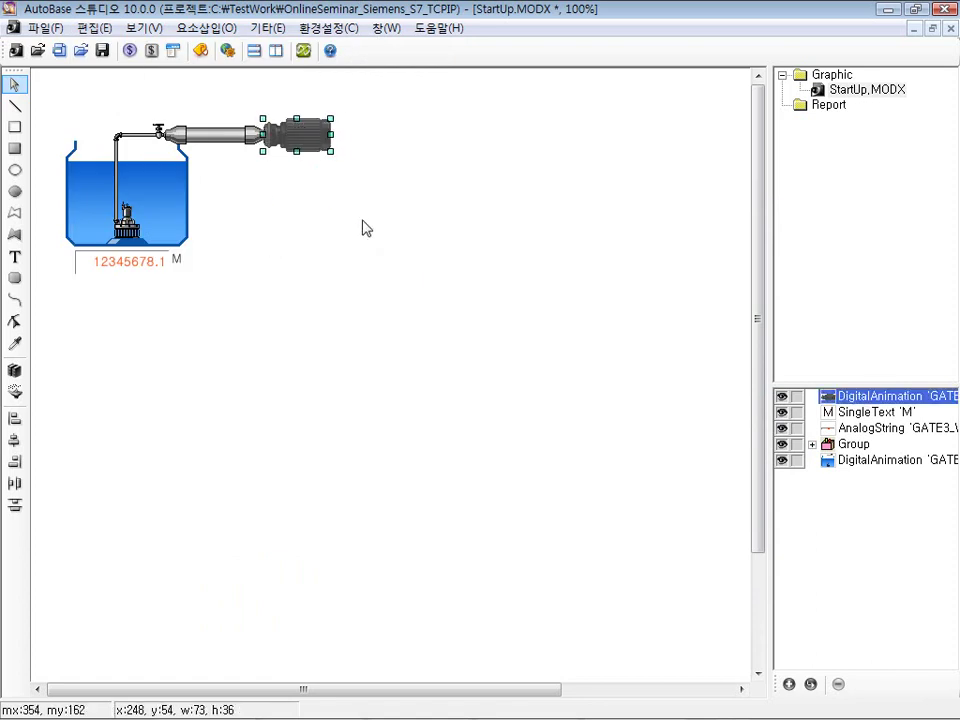
# - Open the motor animation's properties and review its linked tag and its On and Off pictures
pyautogui.click(318, 170)
pyautogui.doubleClick(305, 146)
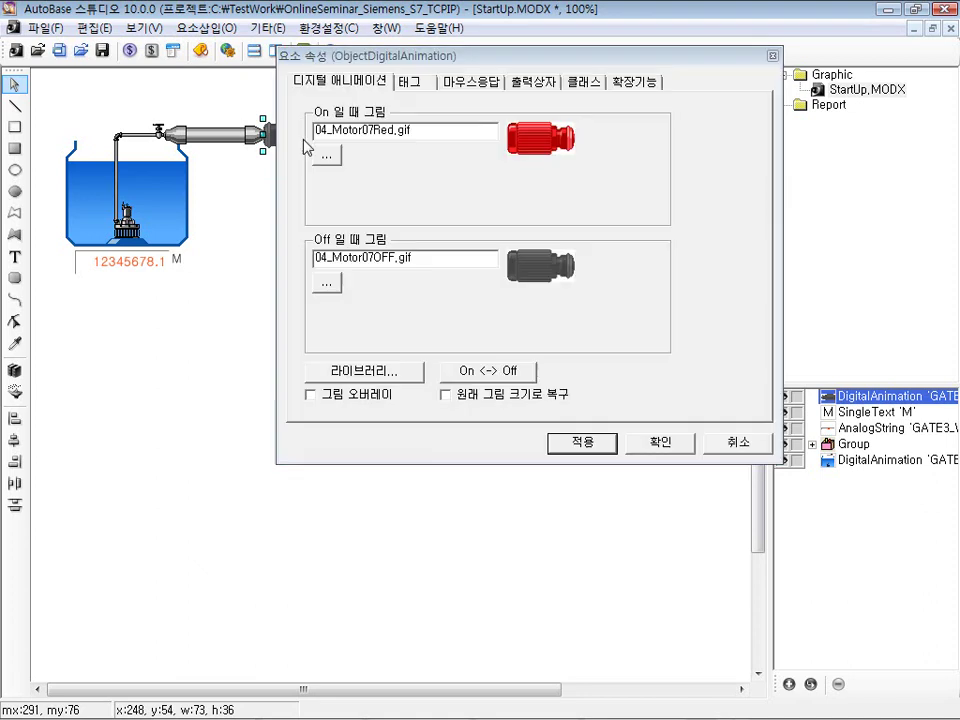
pyautogui.moveTo(434, 56); pyautogui.dragTo(400, 220)
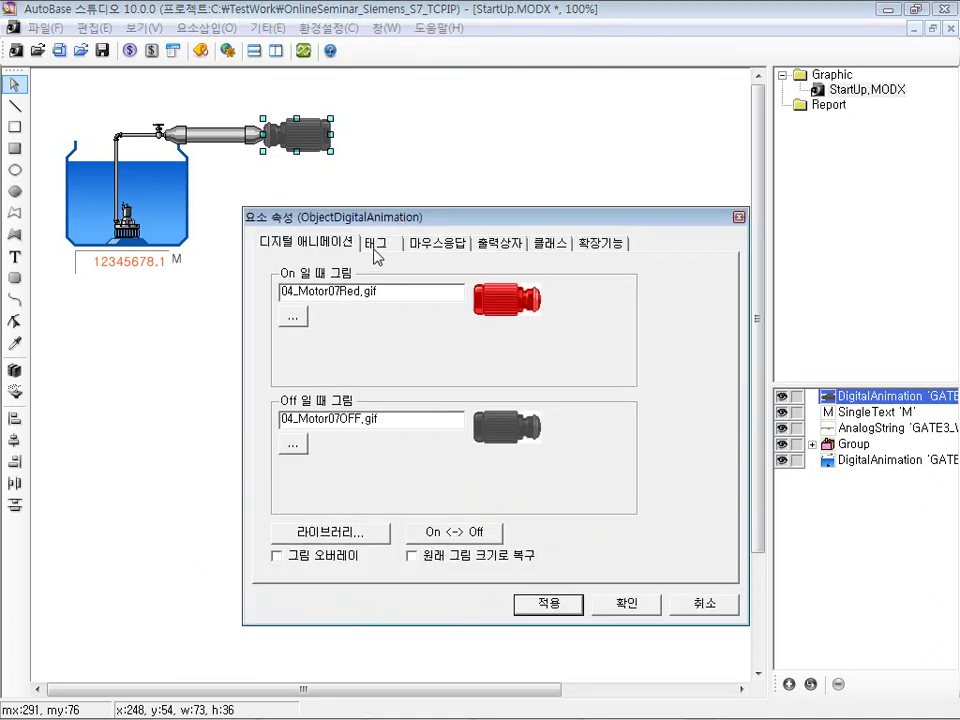
pyautogui.click(376, 244)
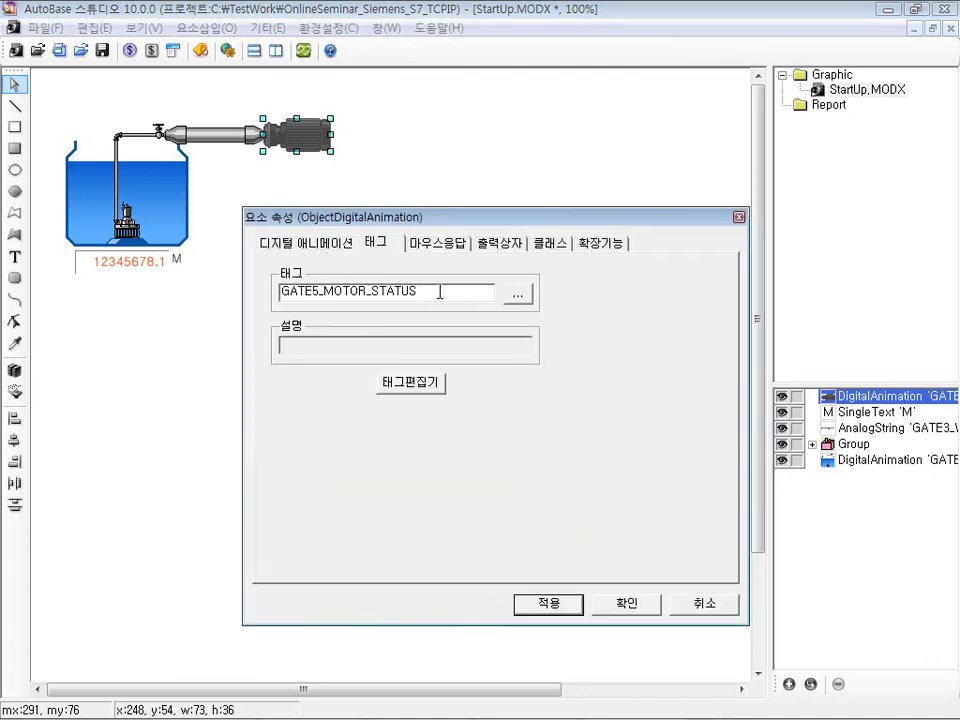
pyautogui.click(346, 245)
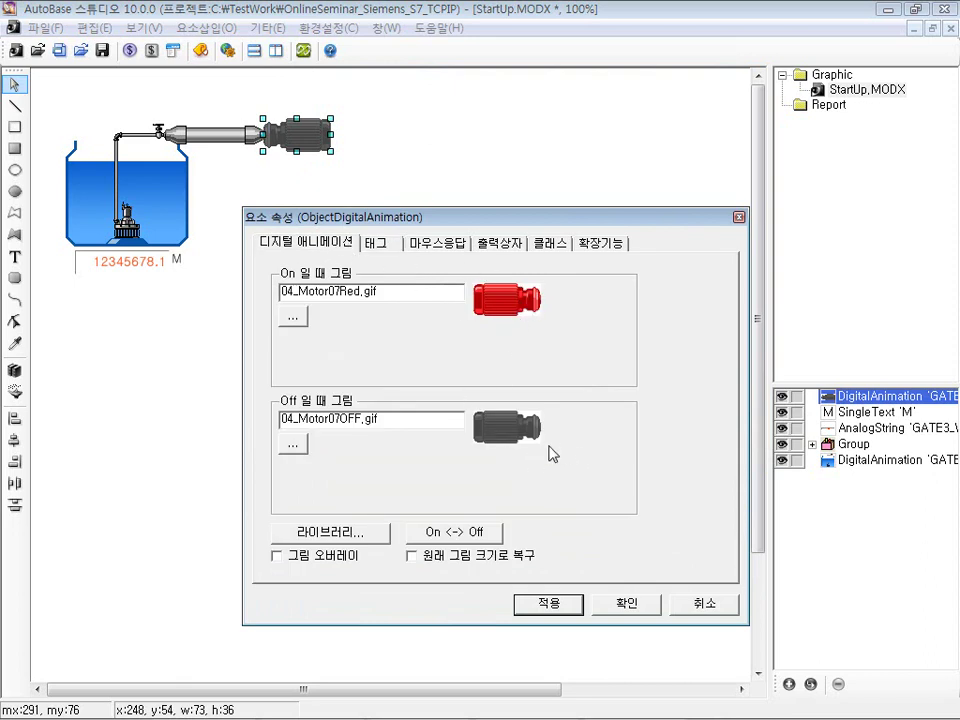
# - Try swapping the motor animation's On and Off pictures and swap them back
pyautogui.click(482, 535)
pyautogui.click(481, 537)
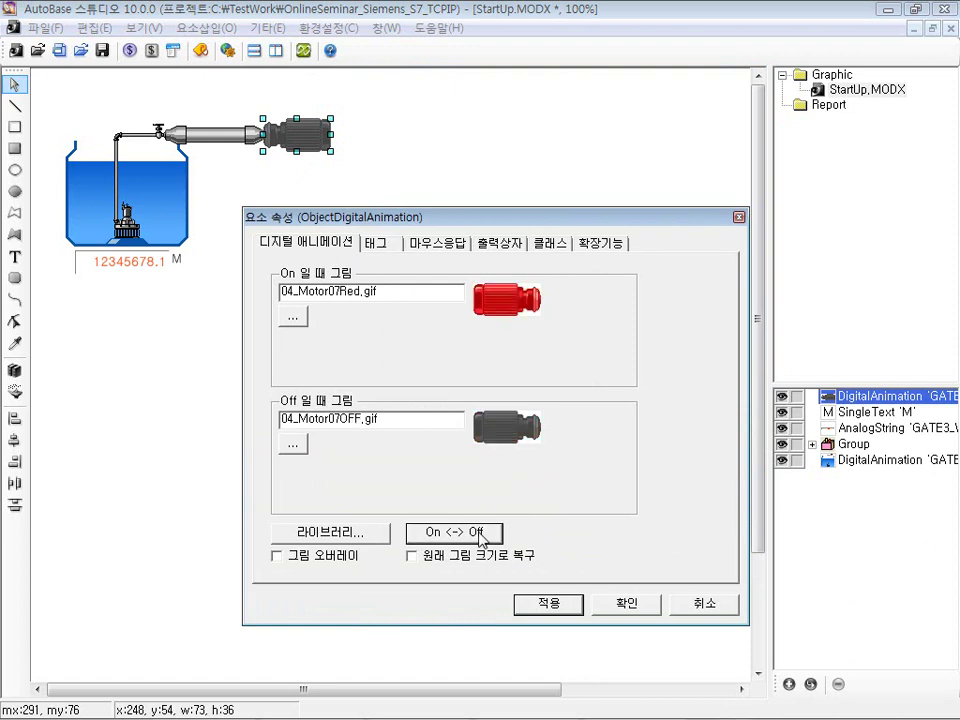
pyautogui.click(489, 538)
pyautogui.click(464, 538)
# - Turn on picture overlay (그림 오버레이) for the motor animation and apply it
pyautogui.click(338, 560)
pyautogui.click(560, 605)
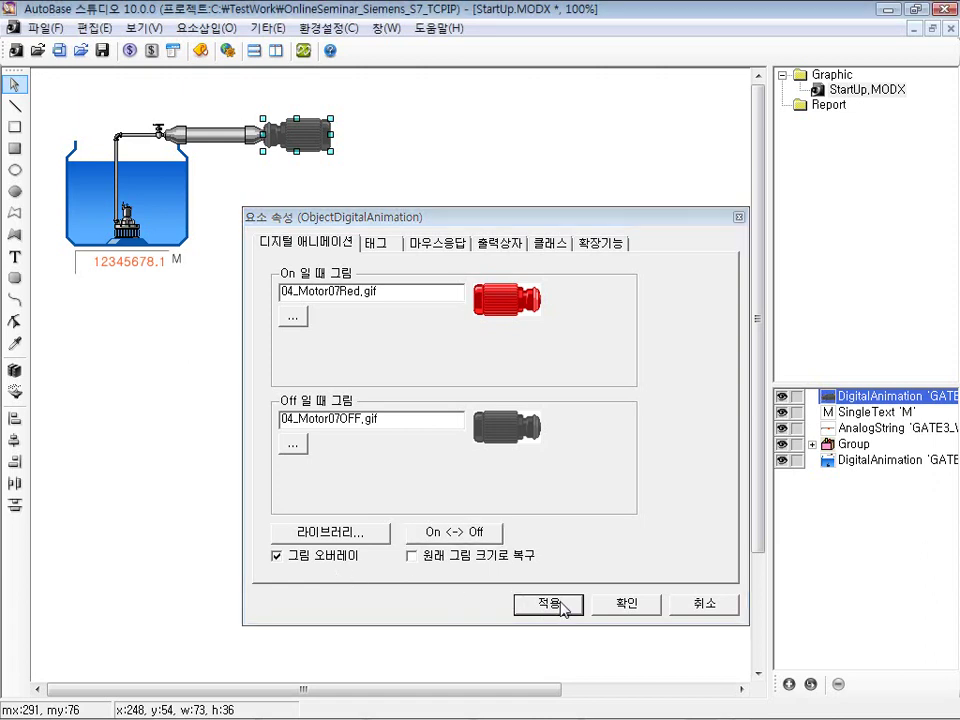
pyautogui.click(619, 605)
# - Change the graphic module's background colour to light gray
pyautogui.click(160, 127)
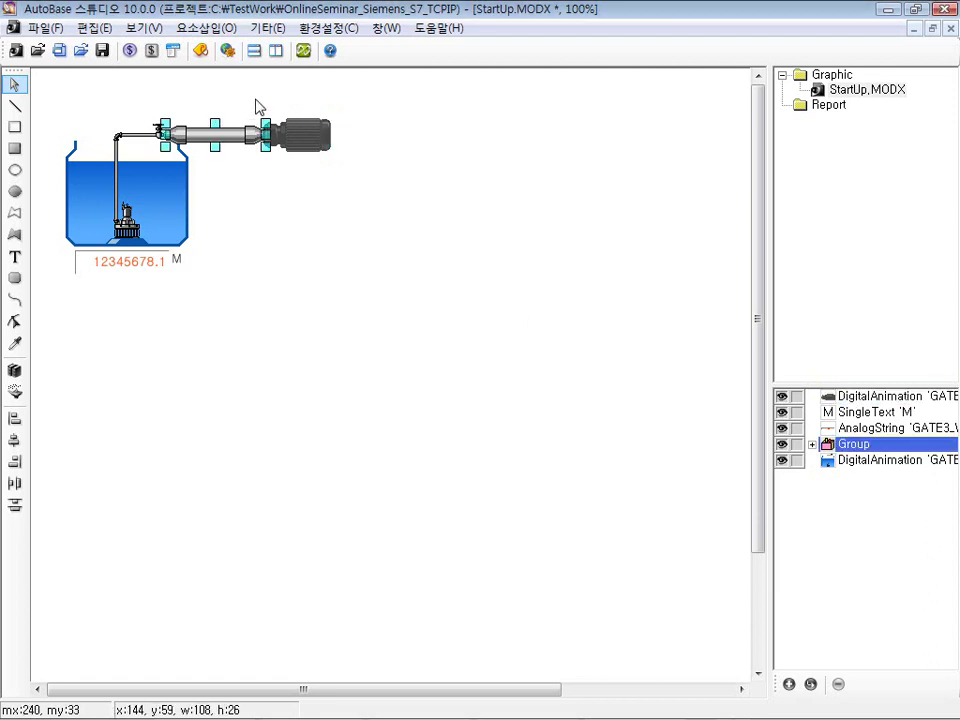
pyautogui.click(193, 29)
pyautogui.moveTo(261, 32)
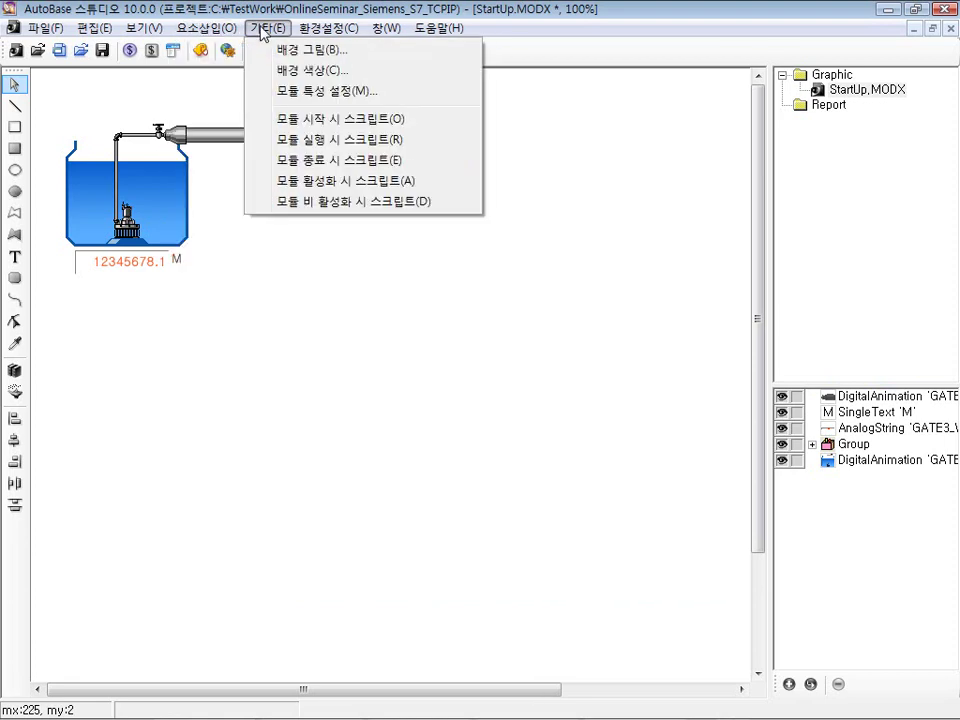
pyautogui.click(321, 71)
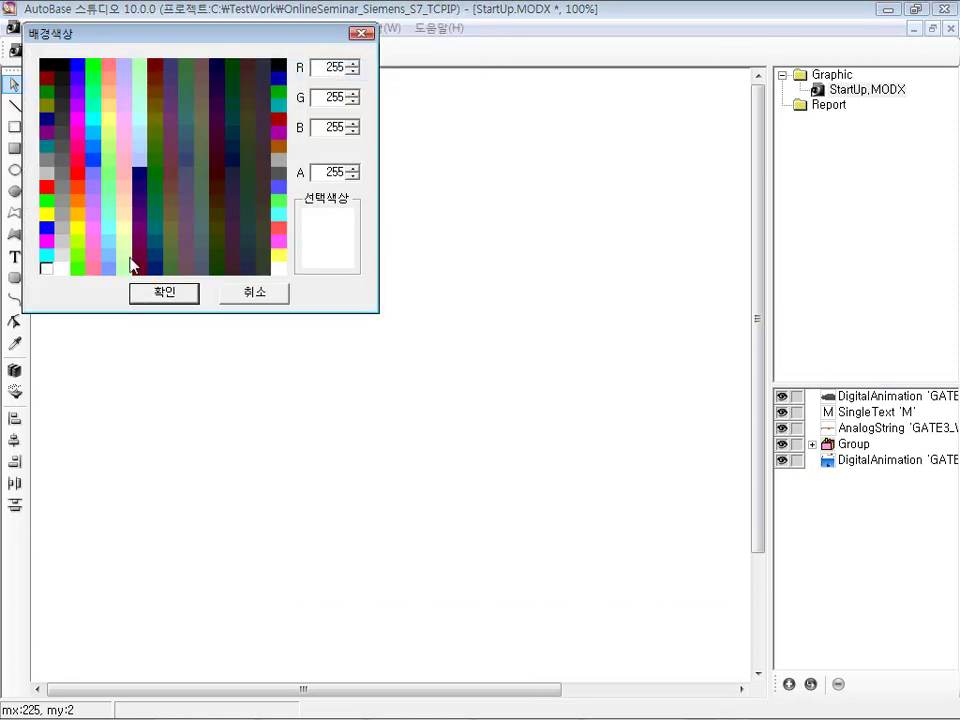
pyautogui.click(62, 258)
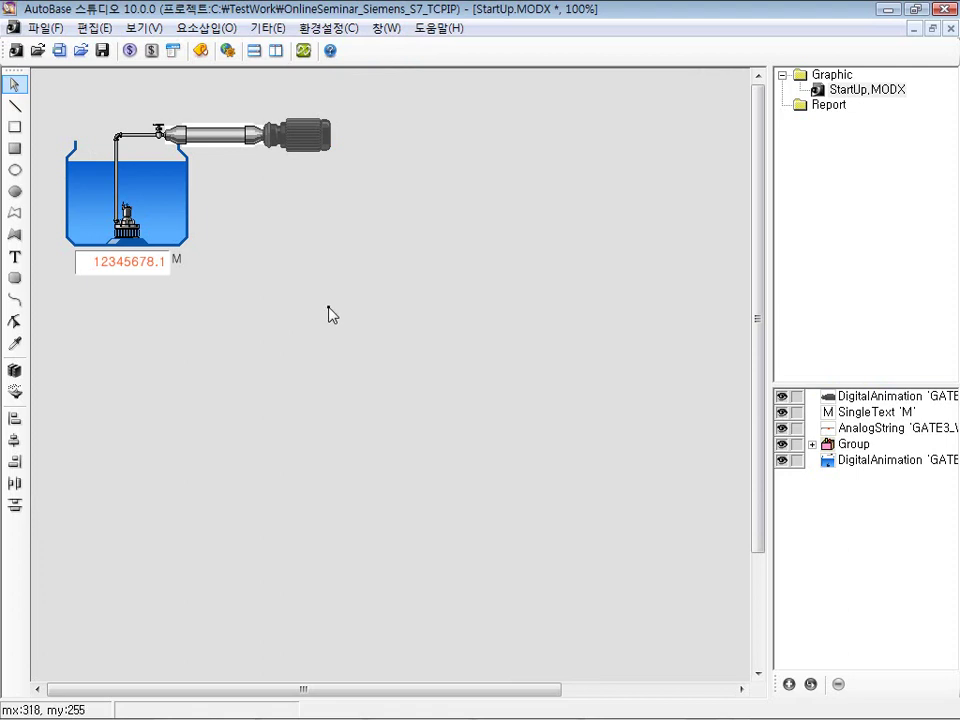
# - Look through the pipe group's properties, including its class and extended function settings, for a picture overlay option
pyautogui.click(192, 135)
pyautogui.doubleClick(226, 132)
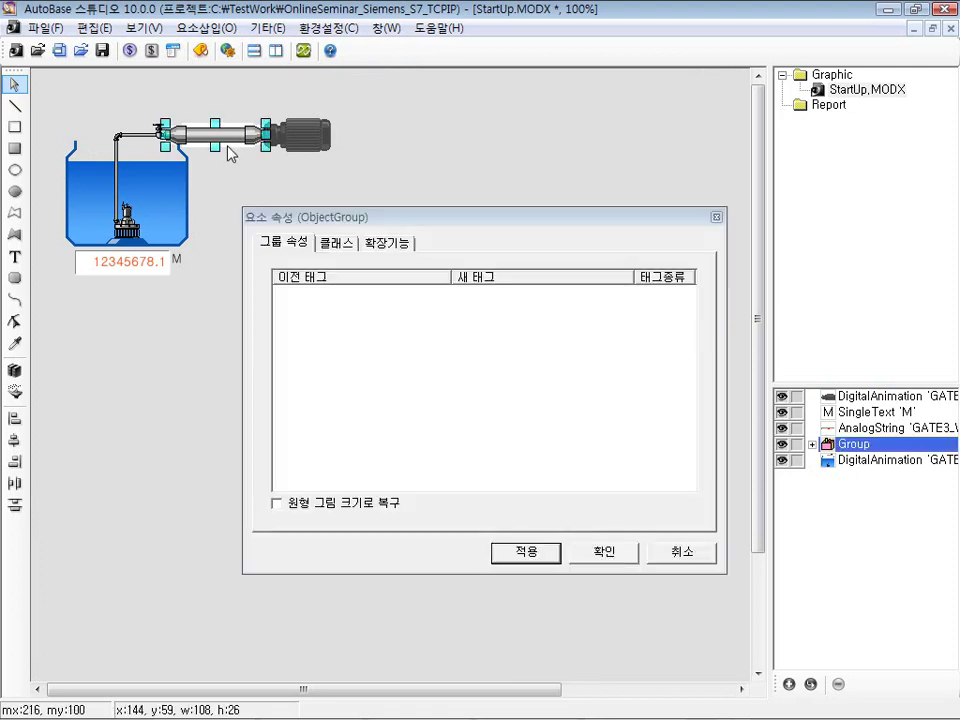
pyautogui.click(336, 242)
pyautogui.click(385, 242)
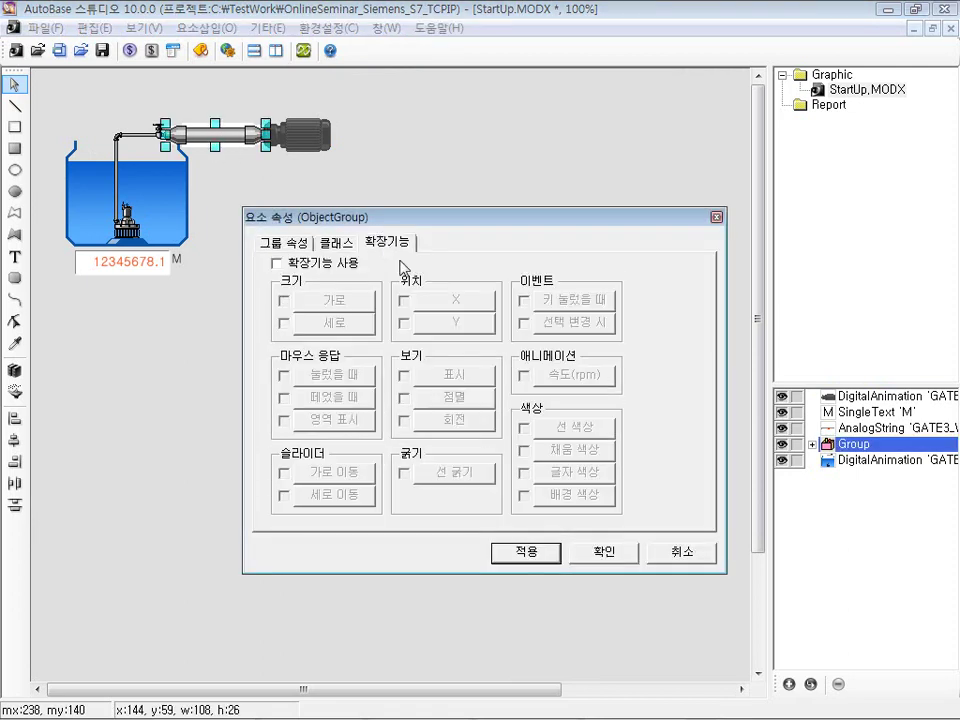
pyautogui.click(598, 550)
# - Ungroup the whole pipe between the tank and the motor into its component groups
pyautogui.rightClick(231, 133)
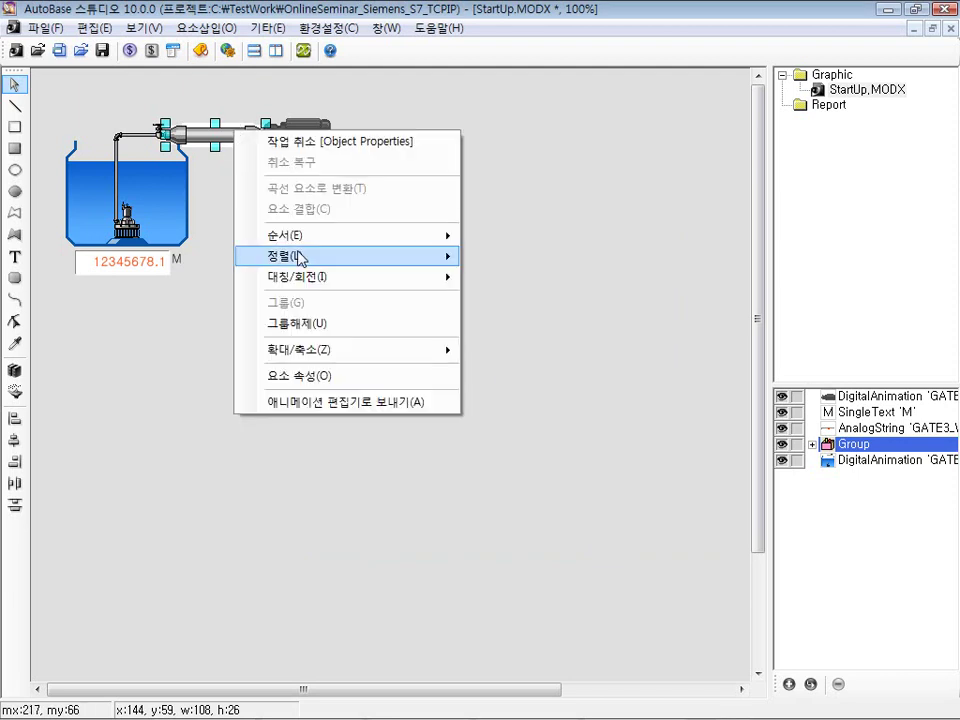
pyautogui.click(312, 323)
pyautogui.click(247, 176)
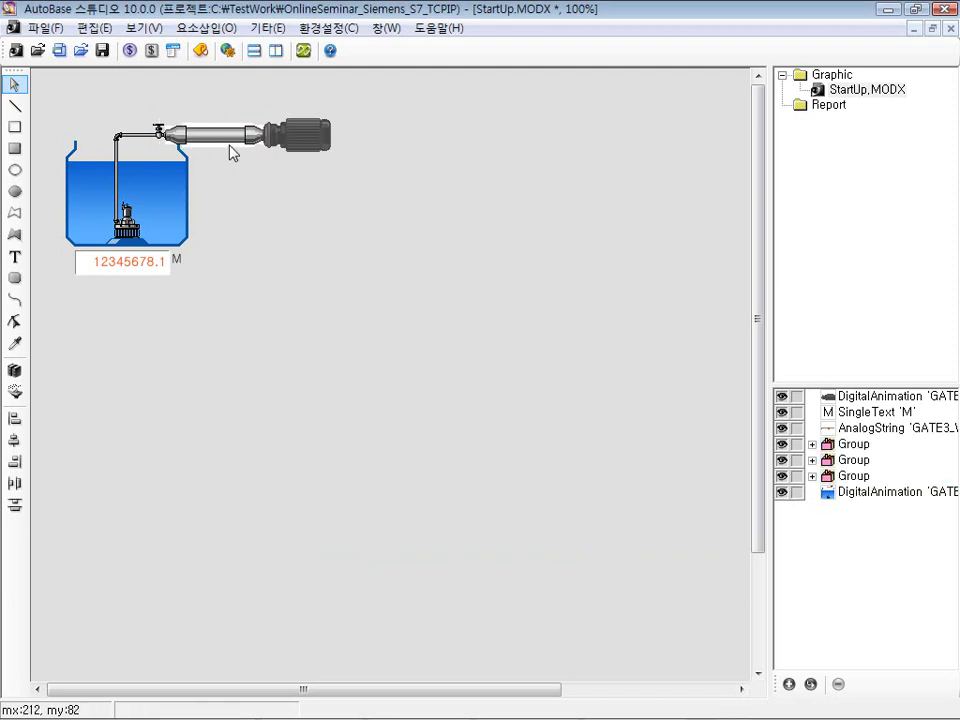
# - Check the properties of the pipe's middle section group and ungroup it into a bitmap
pyautogui.doubleClick(231, 150)
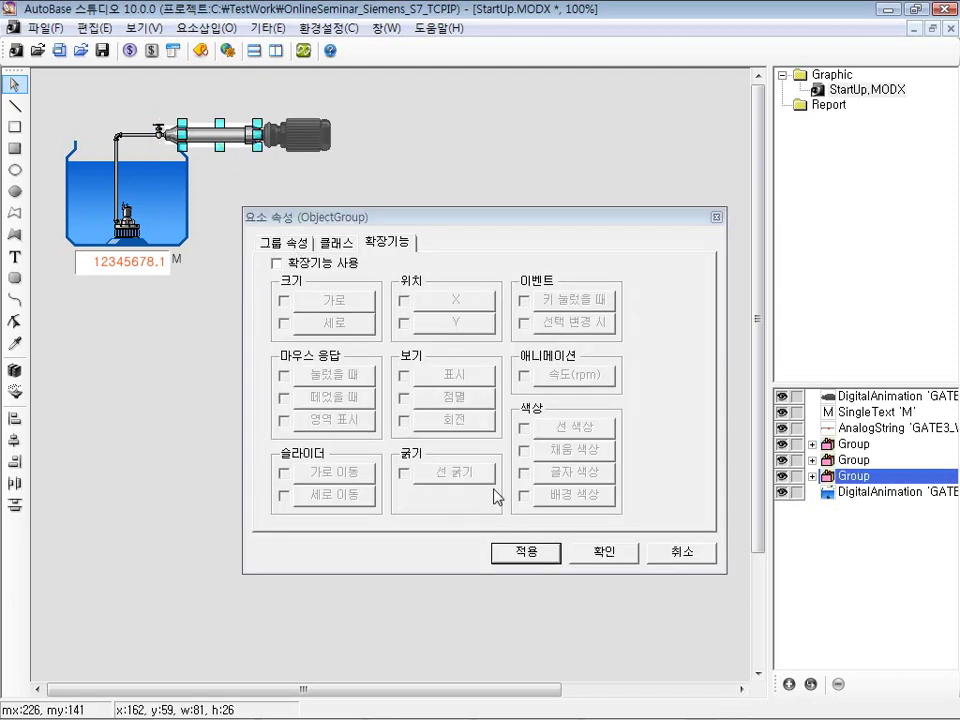
pyautogui.click(662, 553)
pyautogui.rightClick(225, 139)
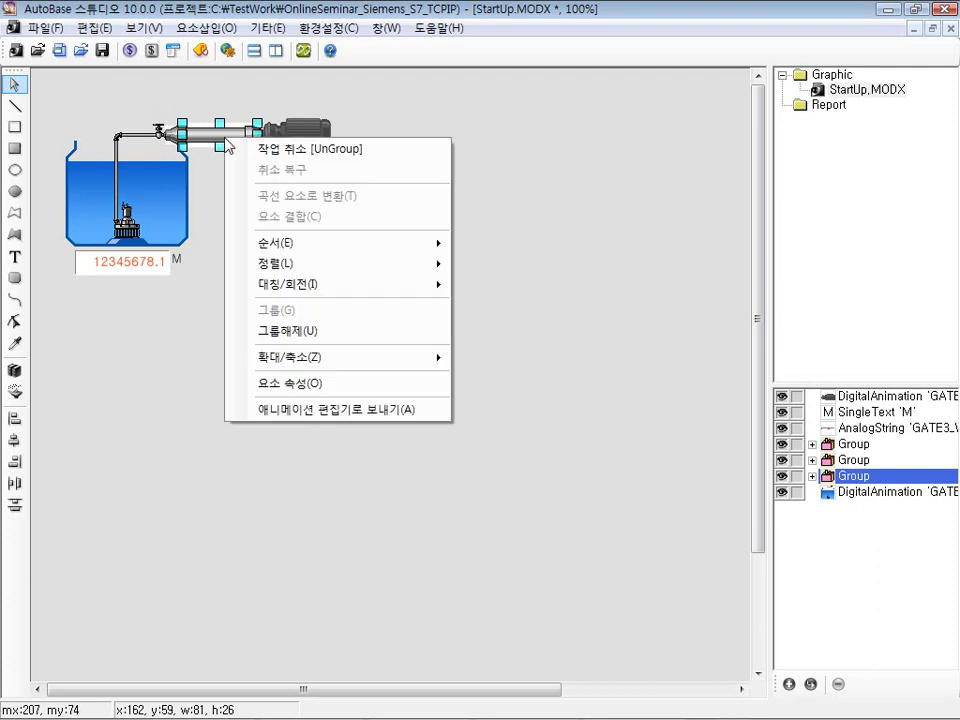
pyautogui.click(280, 330)
pyautogui.click(240, 170)
# - Turn on picture overlay (그림 오버레이) for the middle pipe bitmap 04_PipeH01ExM.gif and apply it
pyautogui.click(229, 147)
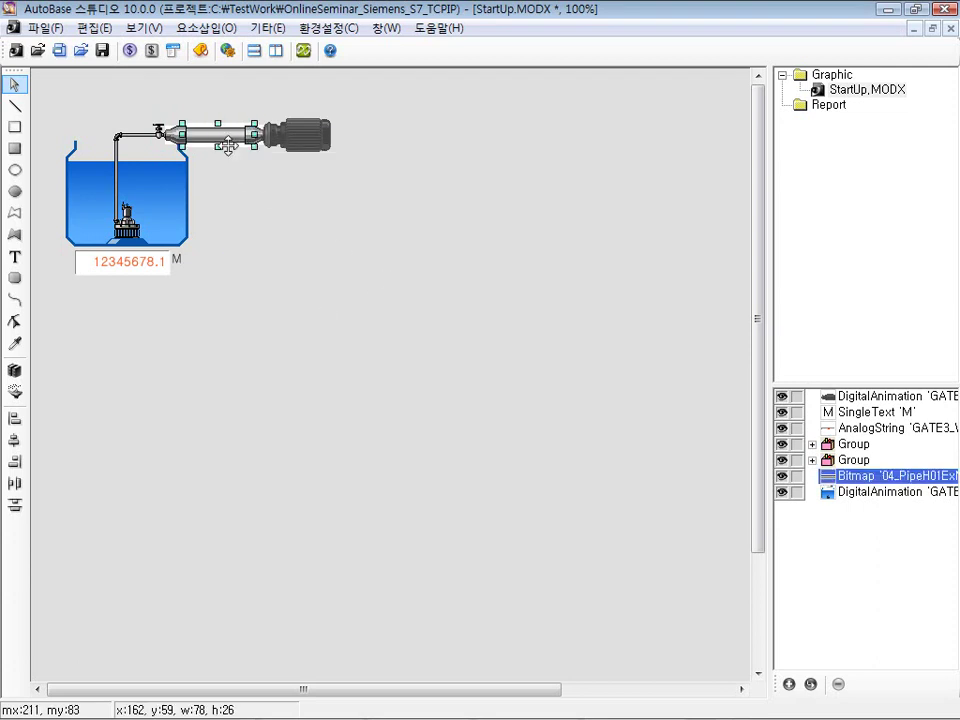
pyautogui.doubleClick(229, 147)
pyautogui.click(285, 243)
pyautogui.click(340, 370)
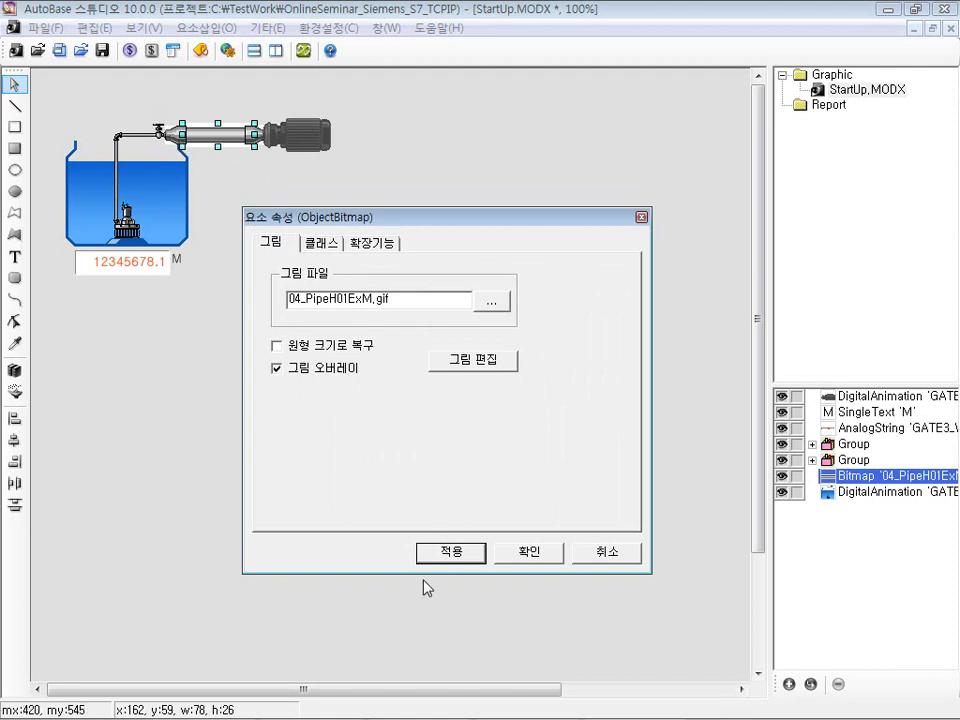
pyautogui.click(440, 553)
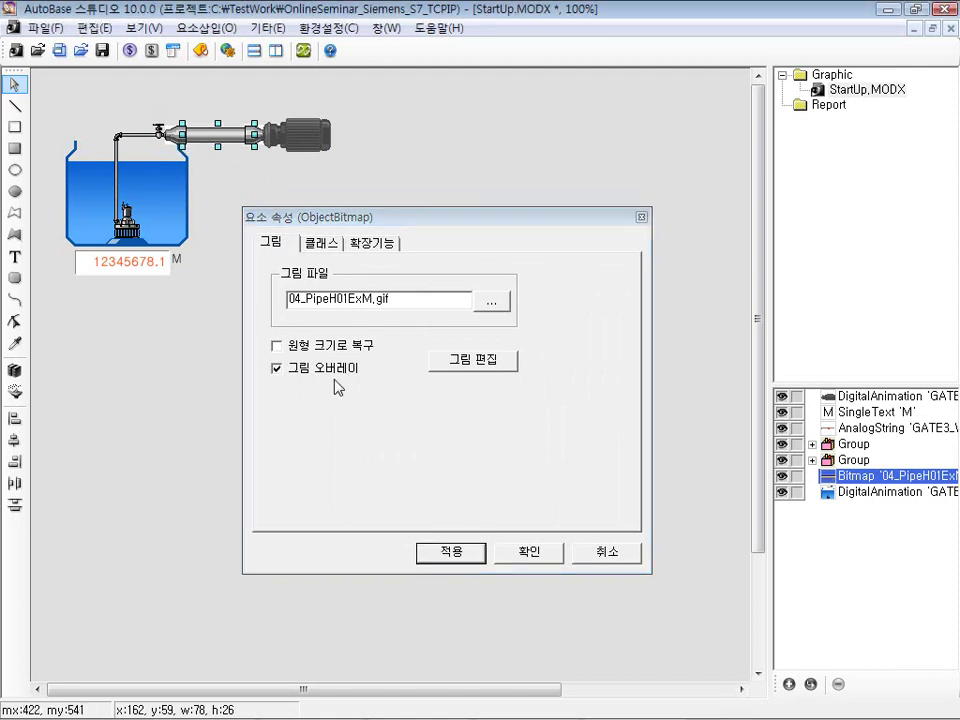
# - Ungroup the reducer groups at the tank end and the motor end of the pipe into bitmaps
pyautogui.doubleClick(165, 130)
pyautogui.click(604, 552)
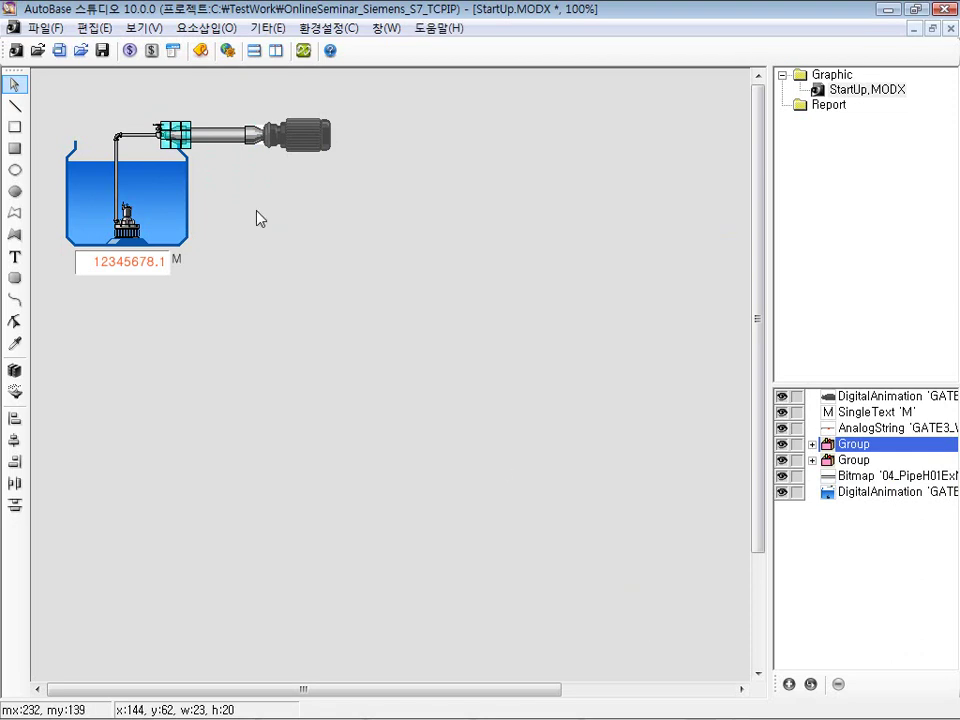
pyautogui.rightClick(183, 138)
pyautogui.click(268, 328)
pyautogui.click(253, 242)
pyautogui.click(258, 130)
pyautogui.rightClick(258, 130)
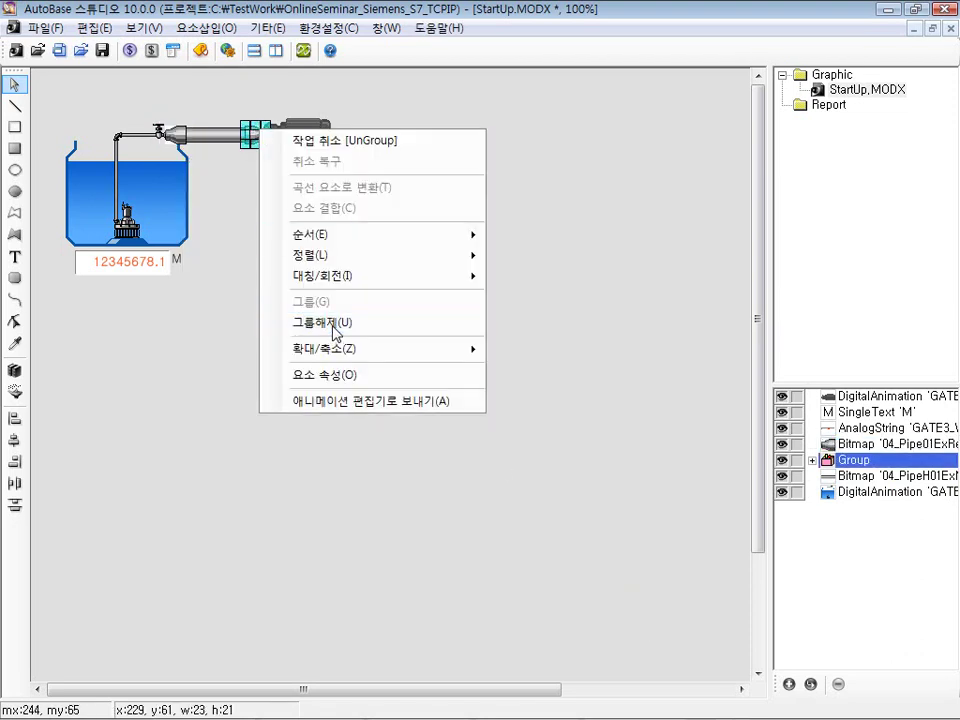
pyautogui.click(332, 326)
# - Open the properties of the tank-side reducer bitmap 04_Pipe01ExReducerL.gif
pyautogui.doubleClick(180, 141)
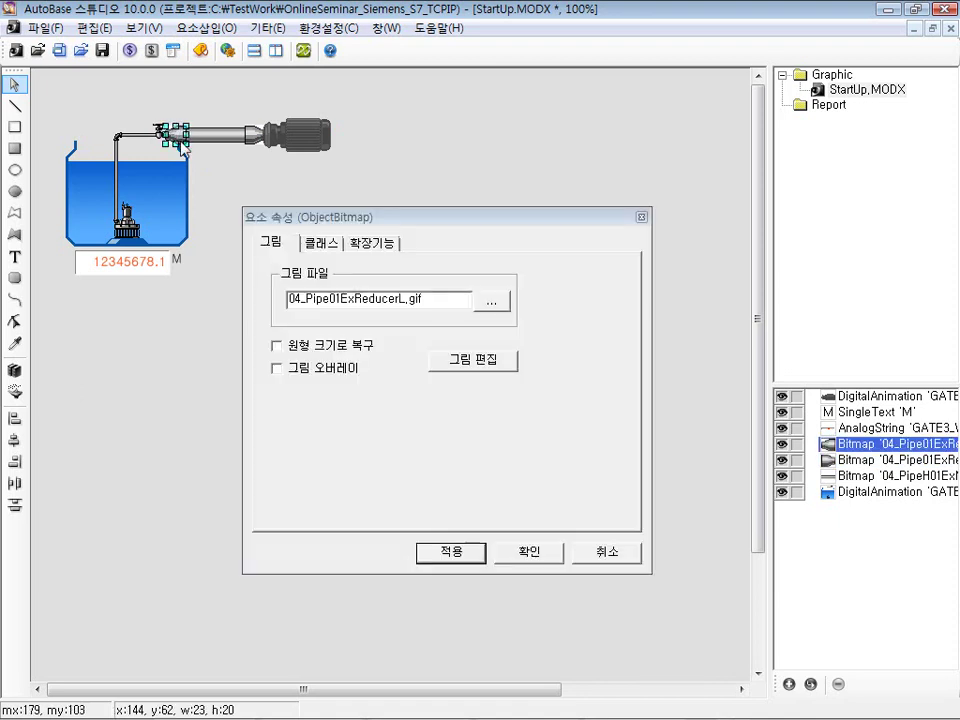
# - Enable picture overlay for both pipe reducer bitmaps, 04_Pipe01ExReducerL.gif and 04_Pipe01ExReducerR.gif, and accept the properties
pyautogui.click(315, 370)
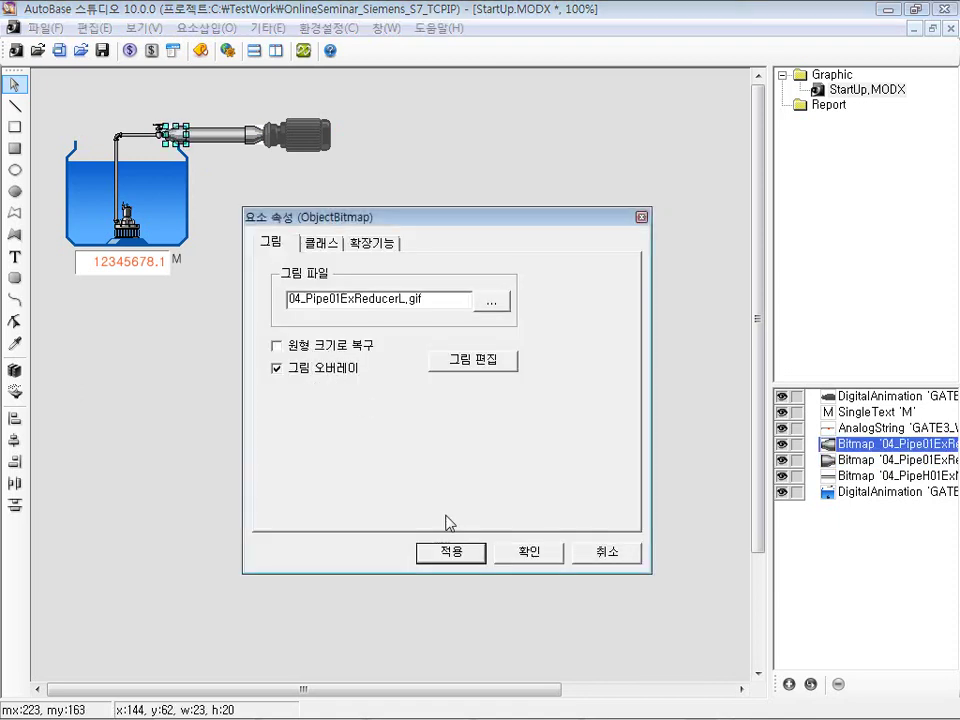
pyautogui.click(264, 145)
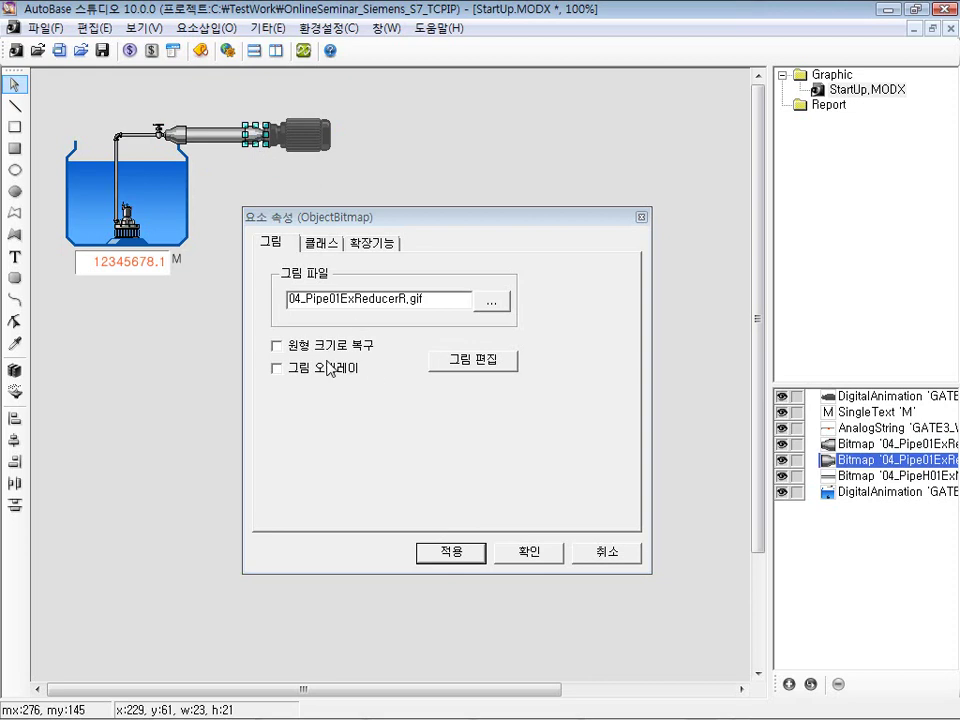
pyautogui.click(452, 555)
pyautogui.click(508, 556)
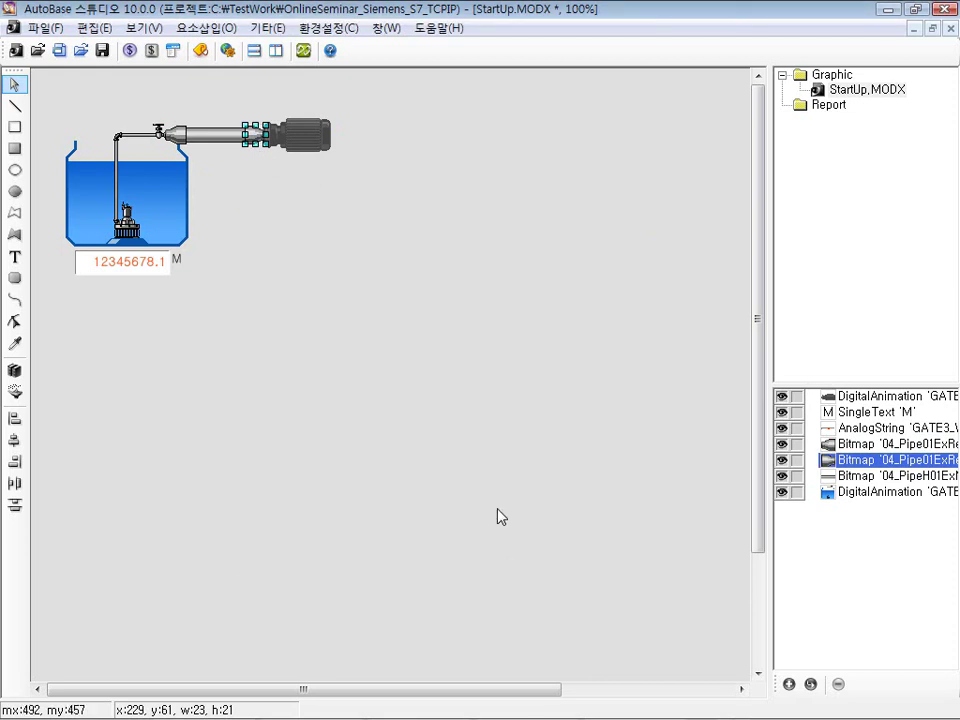
pyautogui.click(499, 514)
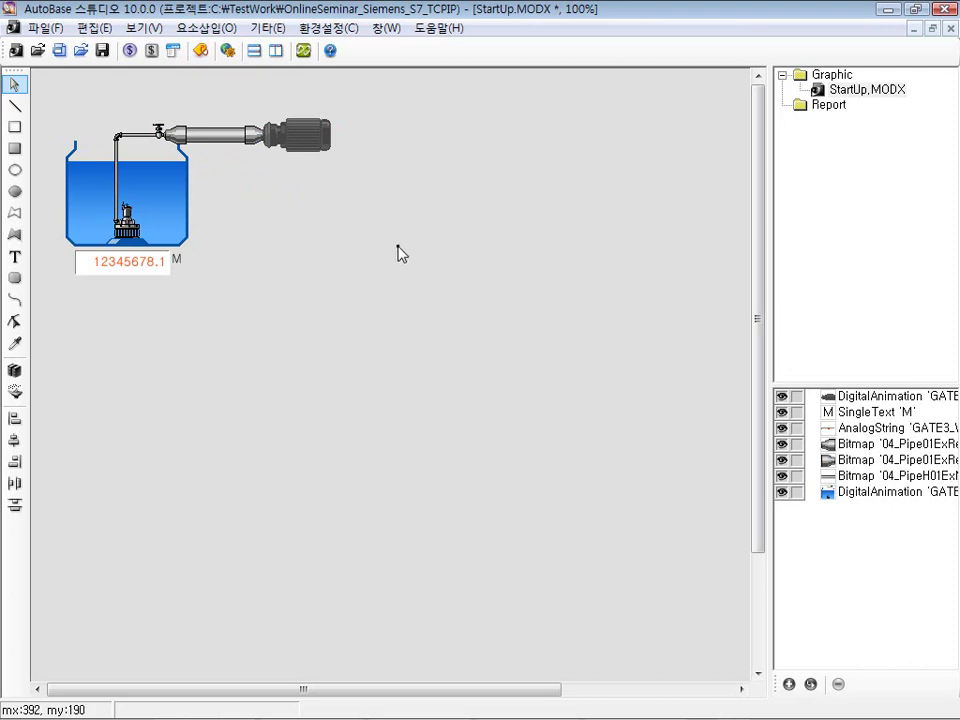
# - Save StartUp.MODX and run it in the monitoring program
pyautogui.click(303, 52)
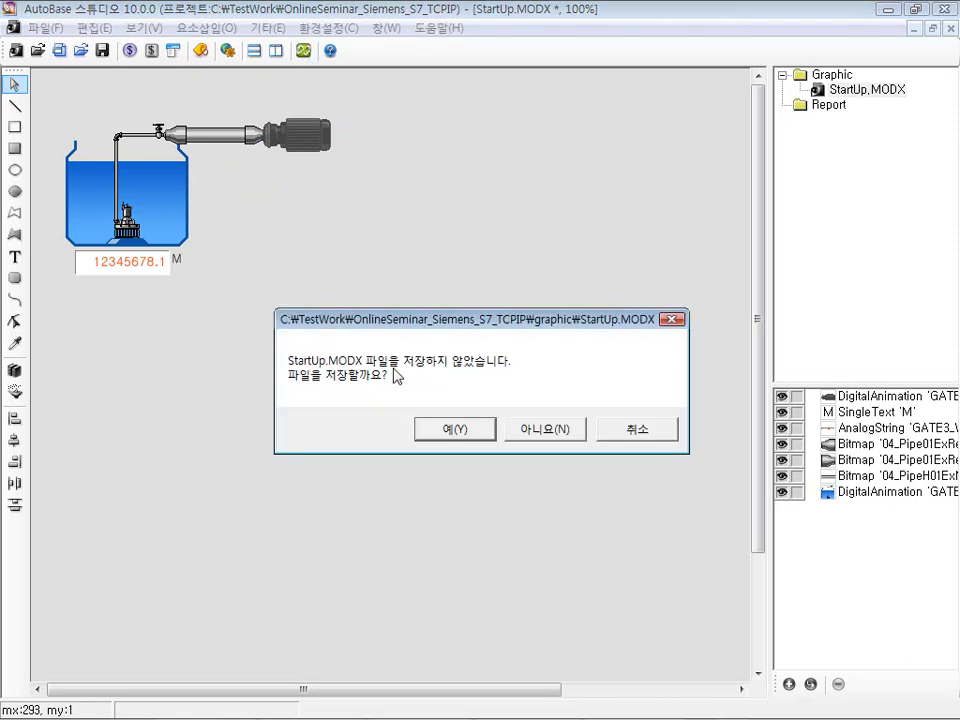
pyautogui.click(461, 432)
pyautogui.click(591, 437)
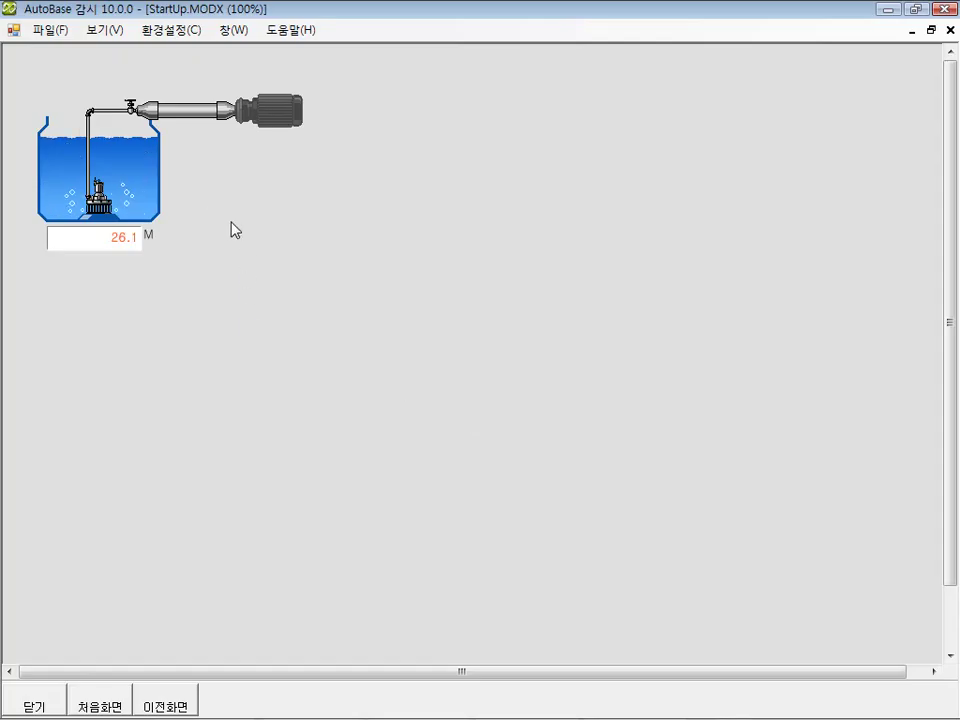
# - Bring up the communication program, maximize its Port 0 memory view and place the window below the tank graphic
pyautogui.moveTo(350, 714)
pyautogui.click(528, 706)
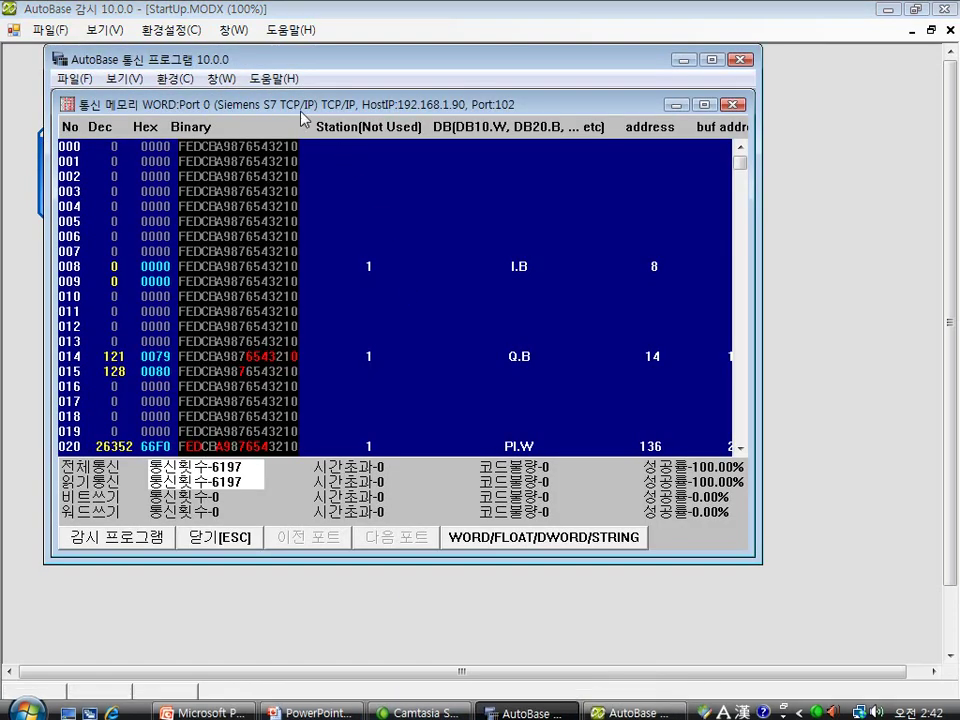
pyautogui.doubleClick(303, 118)
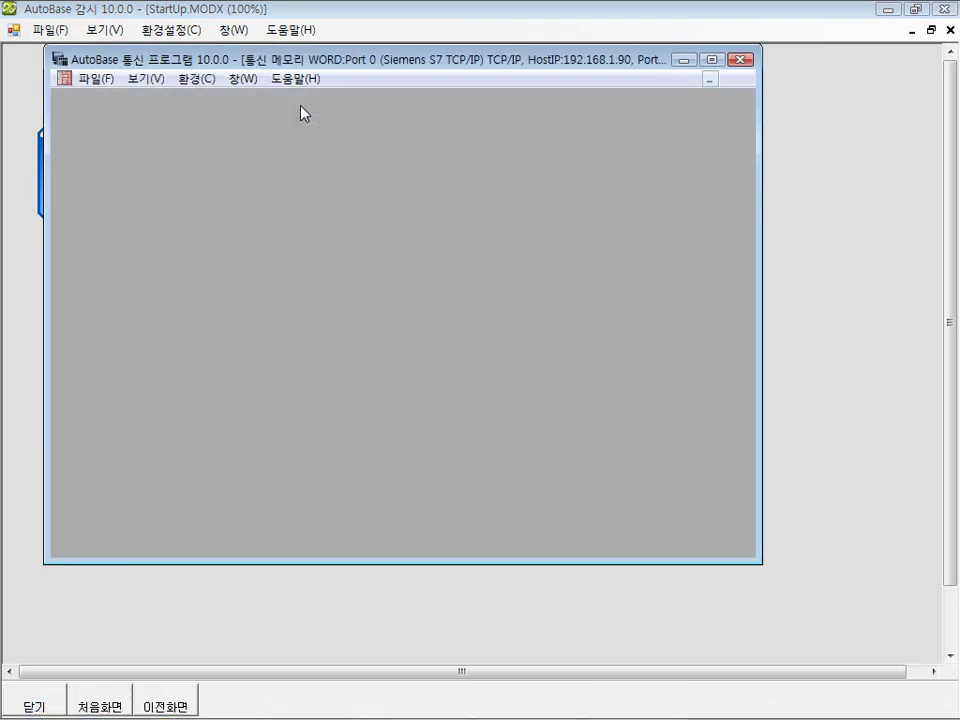
pyautogui.moveTo(350, 63); pyautogui.dragTo(407, 303)
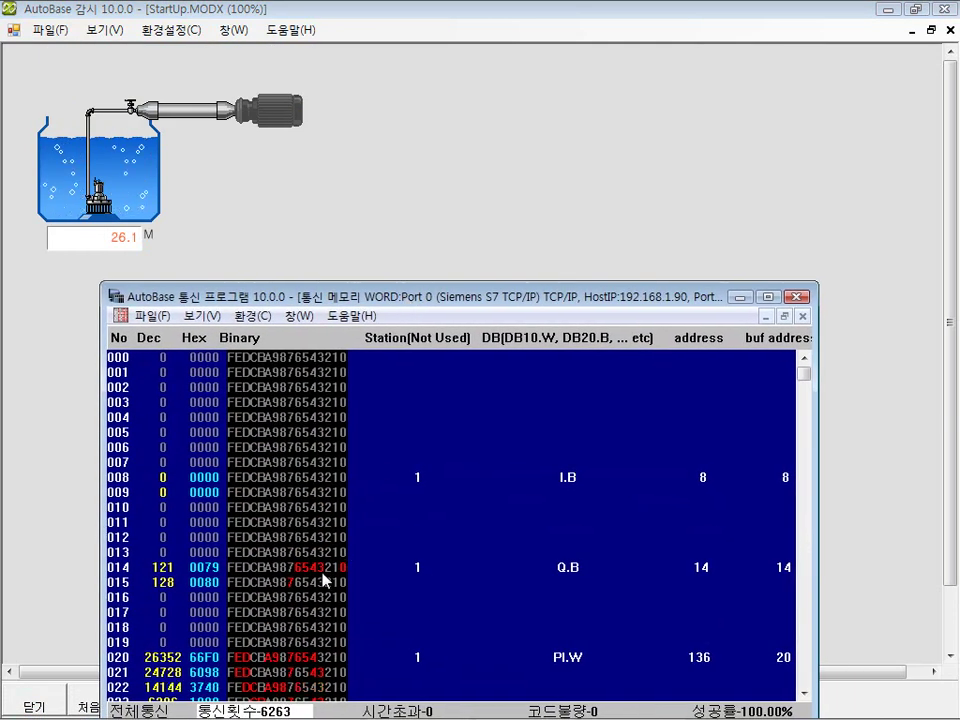
# - Try to operate the motor from the water tank graphic, and check the communication memory again
pyautogui.click(146, 160)
pyautogui.click(146, 160)
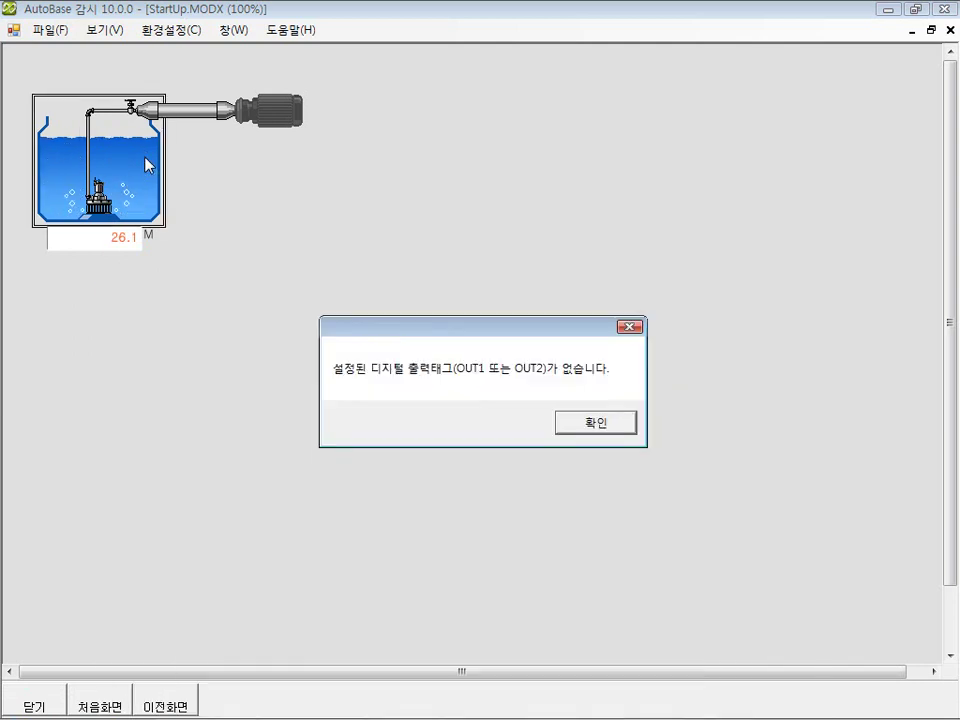
pyautogui.click(604, 423)
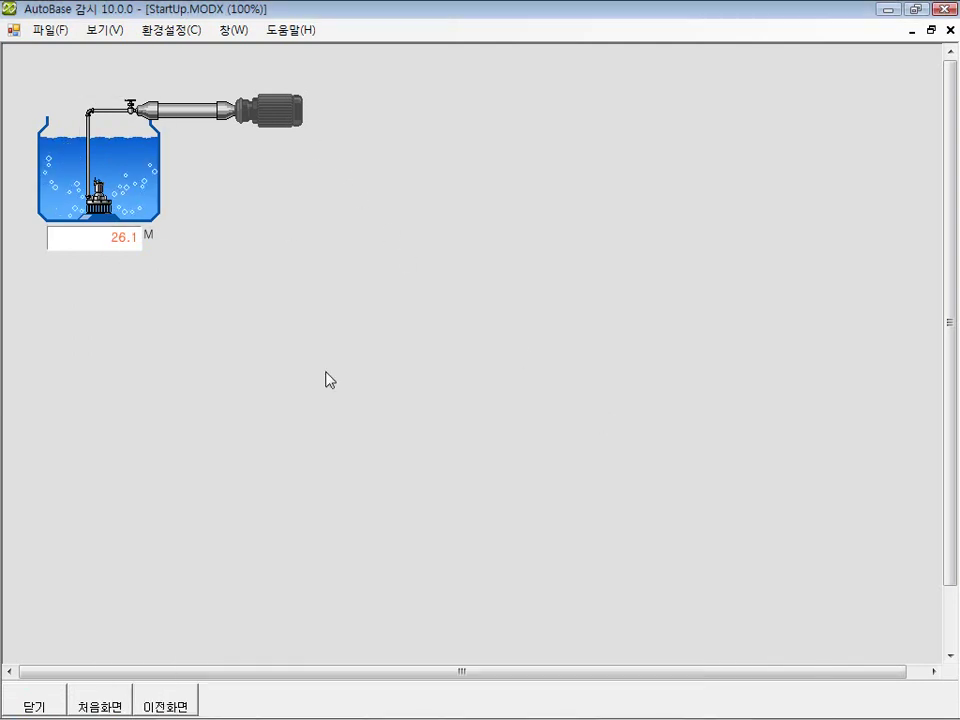
pyautogui.click(503, 708)
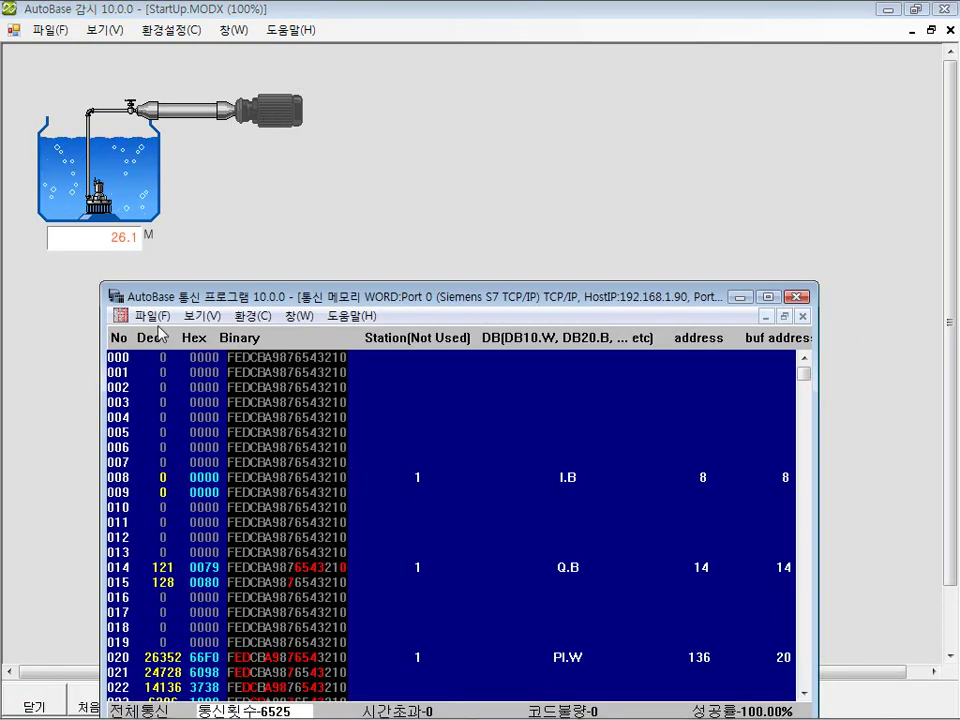
pyautogui.click(358, 117)
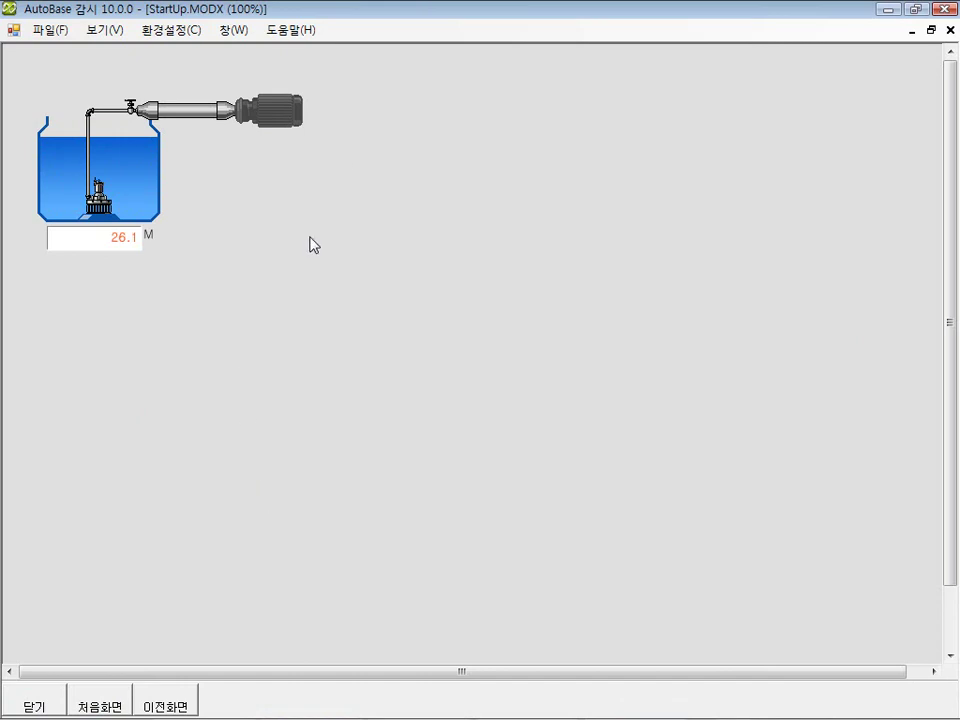
# - Open the list of all tags in the monitoring program
pyautogui.click(106, 31)
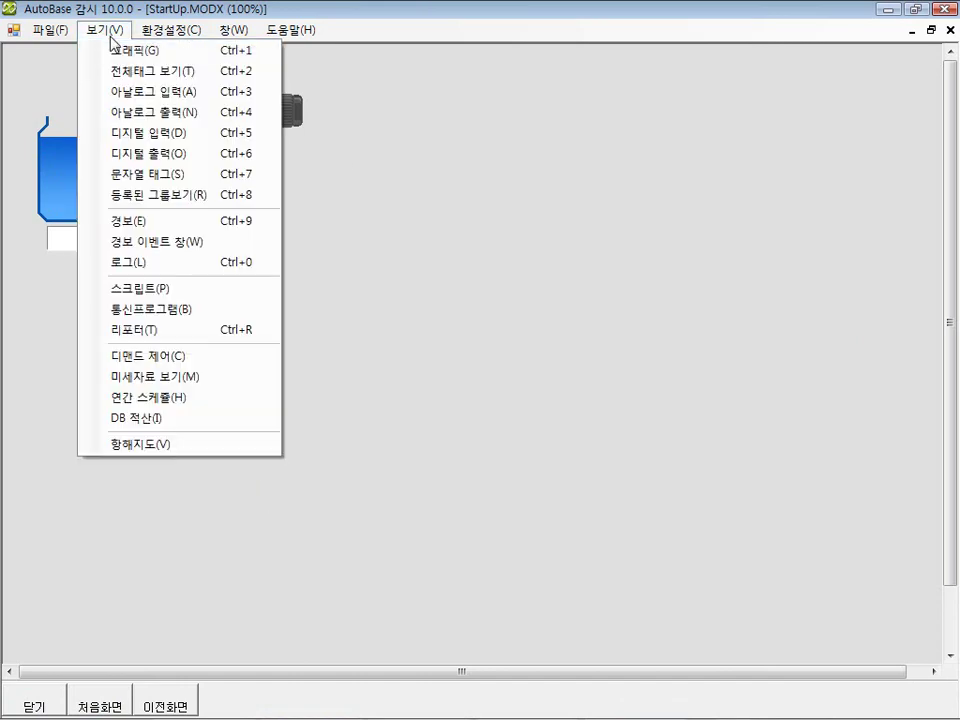
pyautogui.click(470, 255)
pyautogui.click(112, 32)
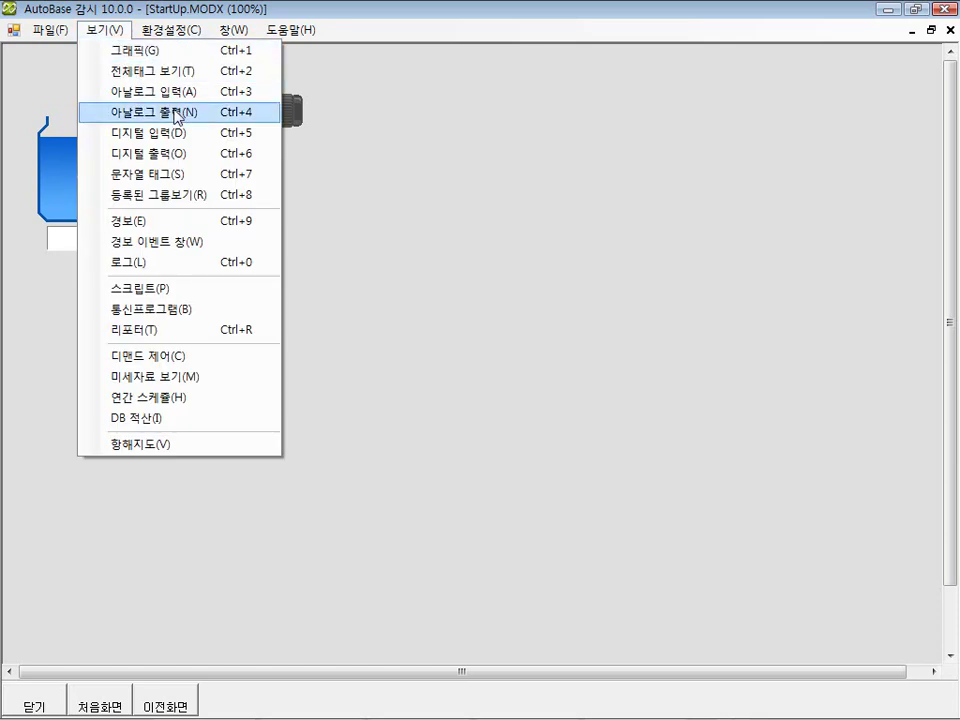
pyautogui.click(182, 76)
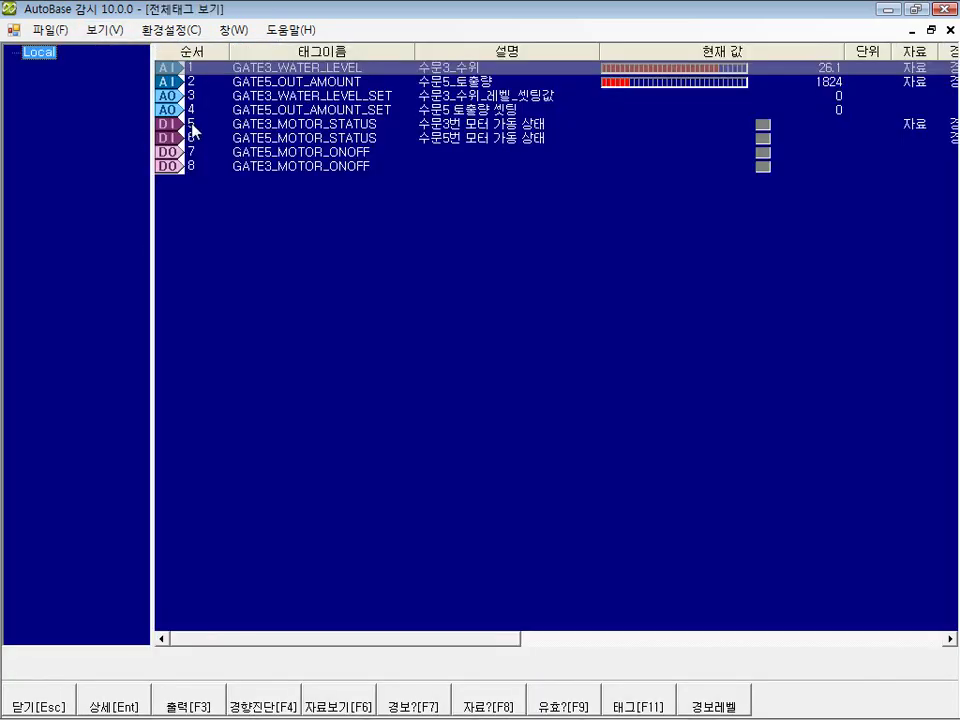
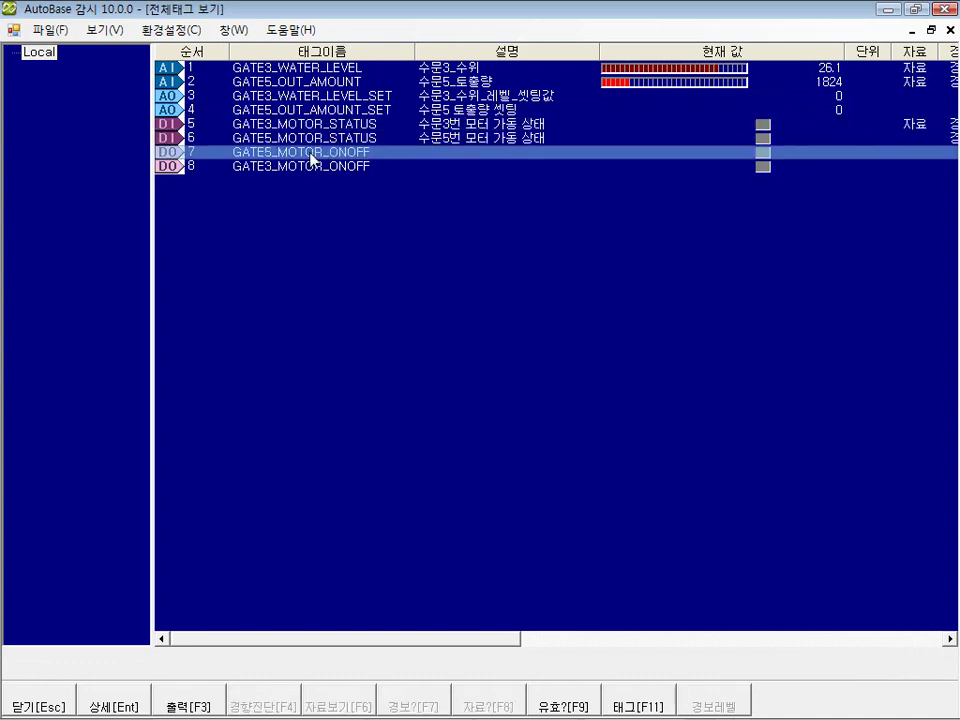
# - Edit the GATE3_MOTOR_STATUS tag and assign GATE3_MOTOR_ONOFF as its linked Out1 tag
pyautogui.press('Return')
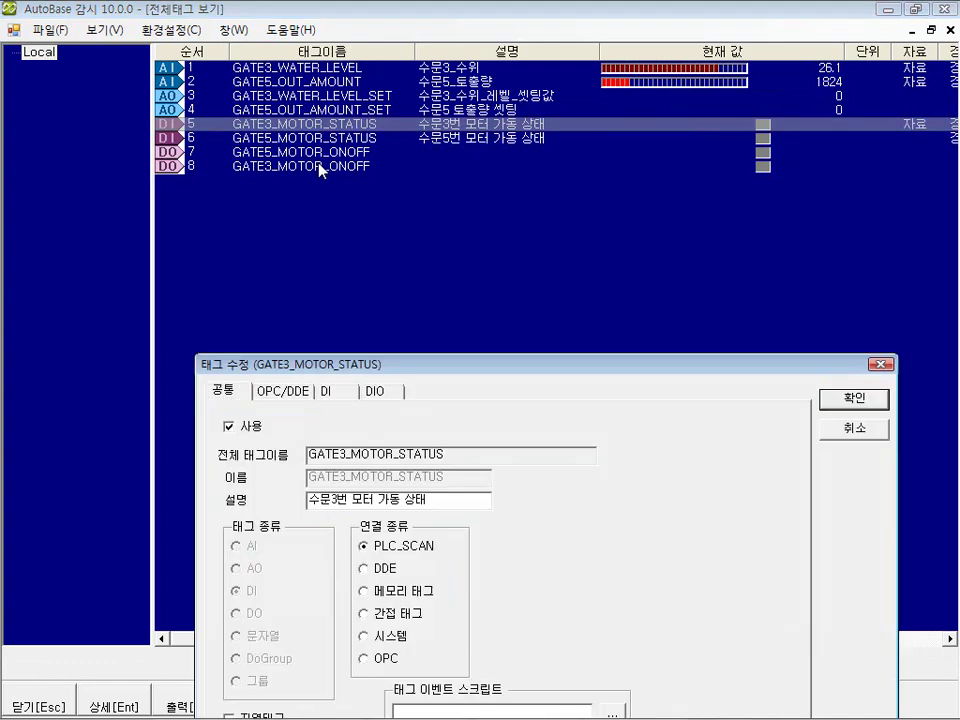
pyautogui.moveTo(360, 378); pyautogui.dragTo(342, 273)
pyautogui.click(320, 286)
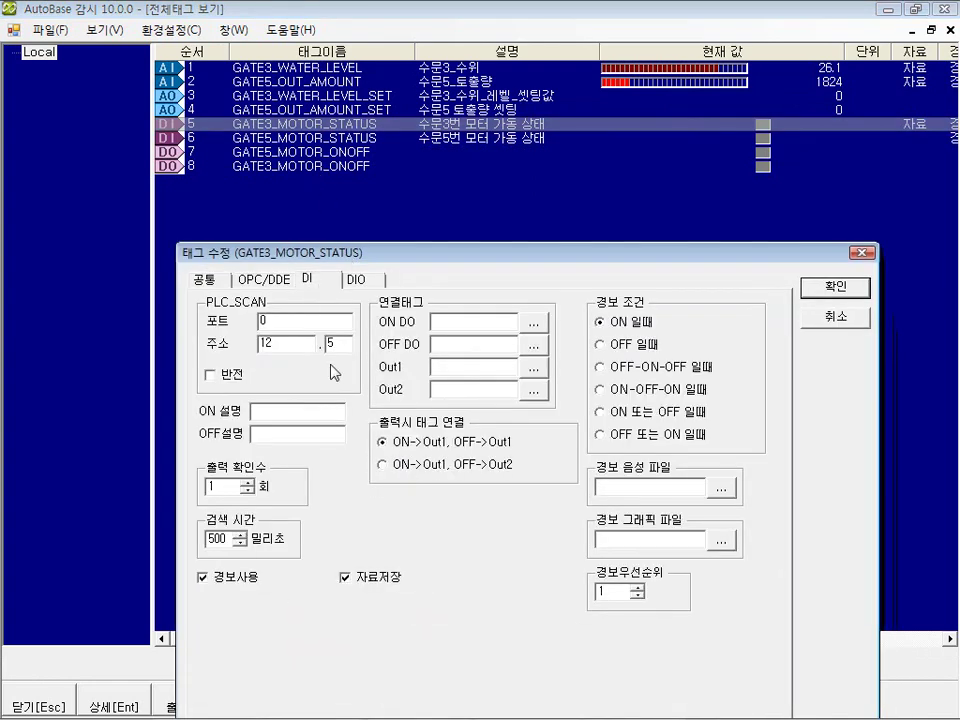
pyautogui.click(533, 366)
pyautogui.moveTo(342, 68); pyautogui.dragTo(401, 404)
pyautogui.click(370, 481)
pyautogui.moveTo(366, 447); pyautogui.dragTo(441, 448)
pyautogui.doubleClick(432, 481)
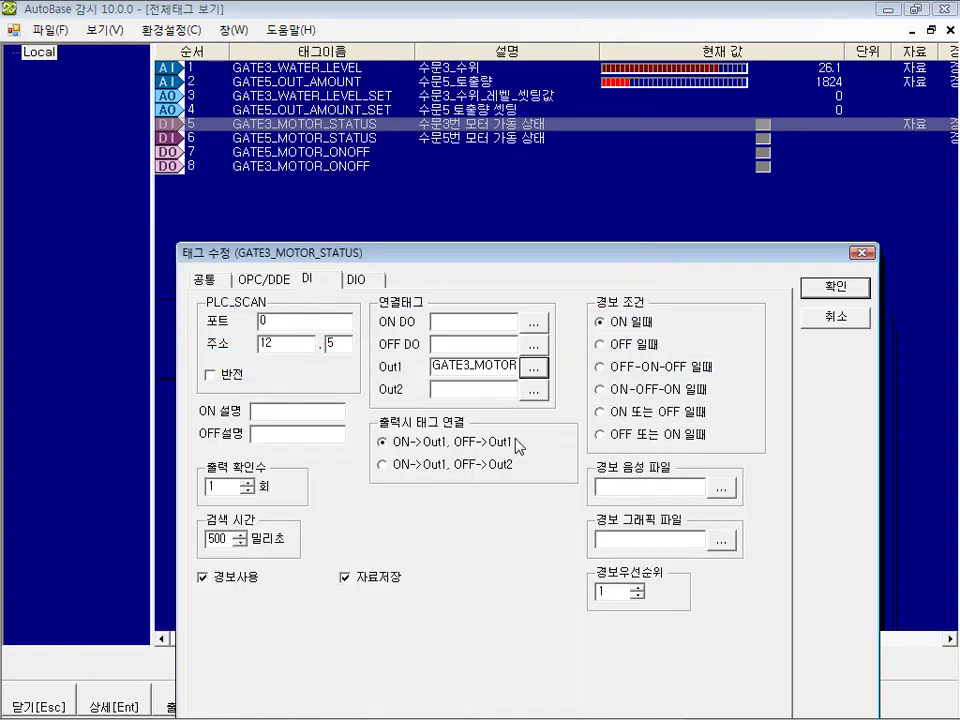
pyautogui.click(835, 286)
# - Edit the GATE5_MOTOR_STATUS tag and assign GATE5_MOTOR_ONOFF as its linked Out1 tag
pyautogui.click(304, 139)
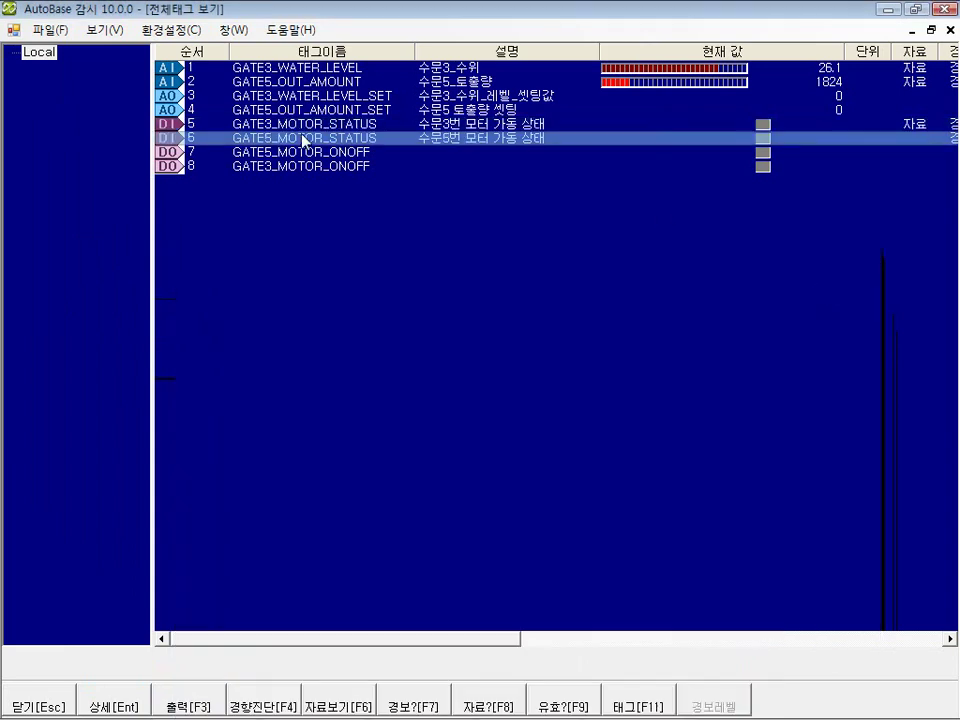
pyautogui.doubleClick(378, 141)
pyautogui.press('Escape')
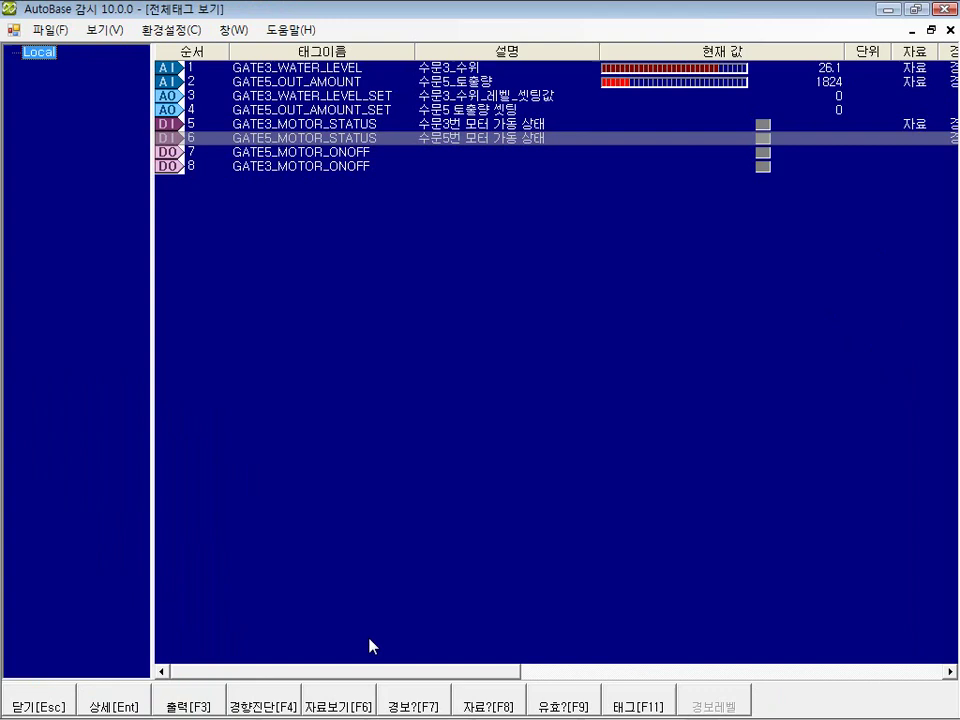
pyautogui.click(334, 145)
pyautogui.click(628, 700)
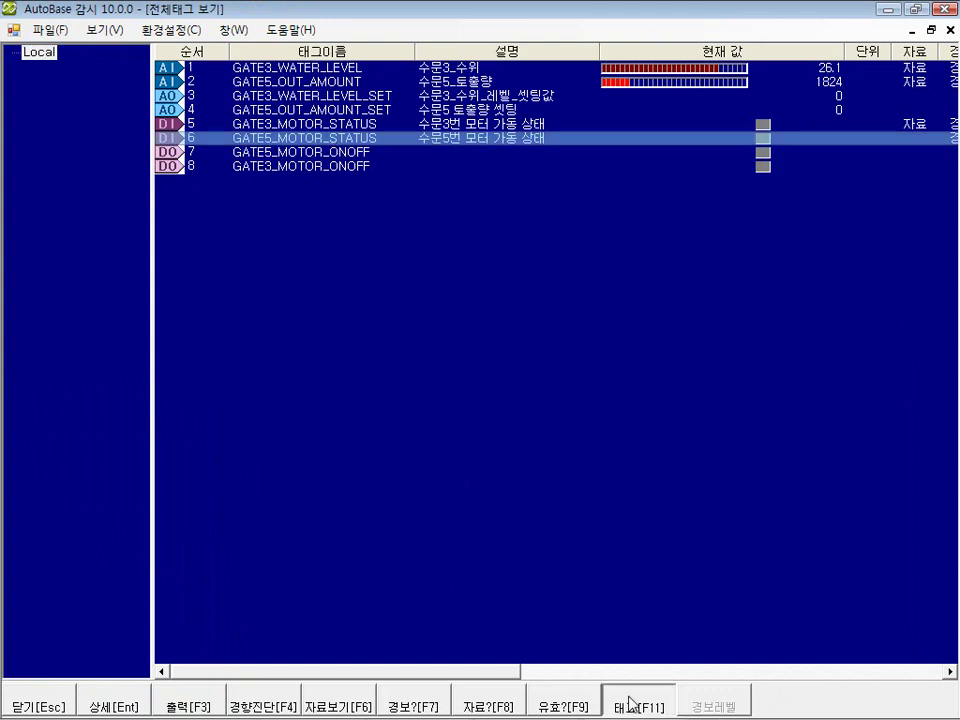
pyautogui.click(522, 364)
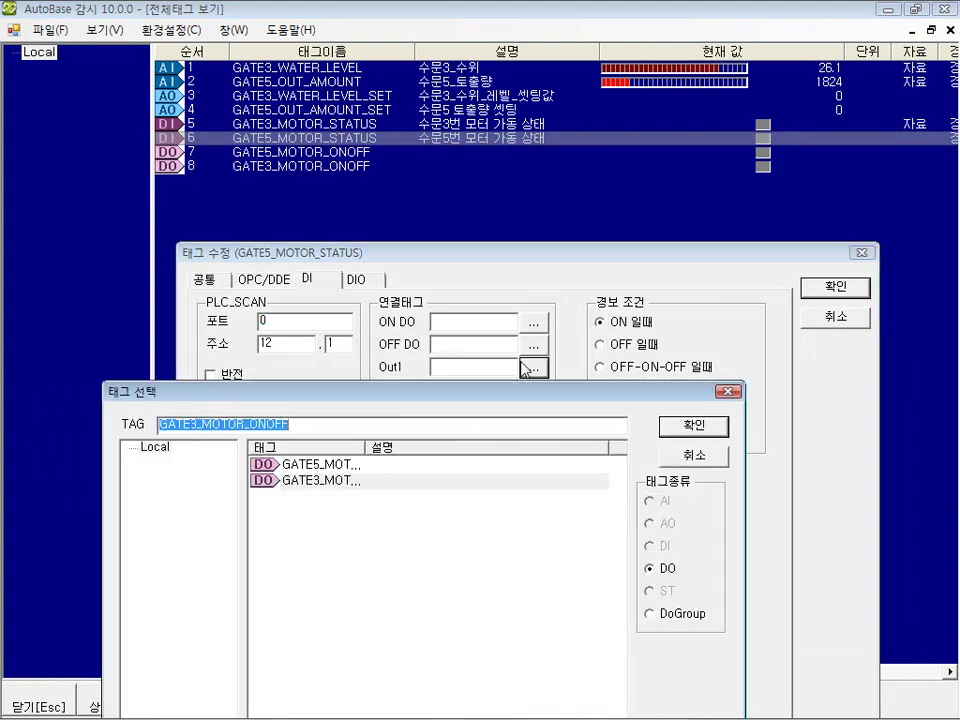
pyautogui.click(360, 465)
pyautogui.press('Return')
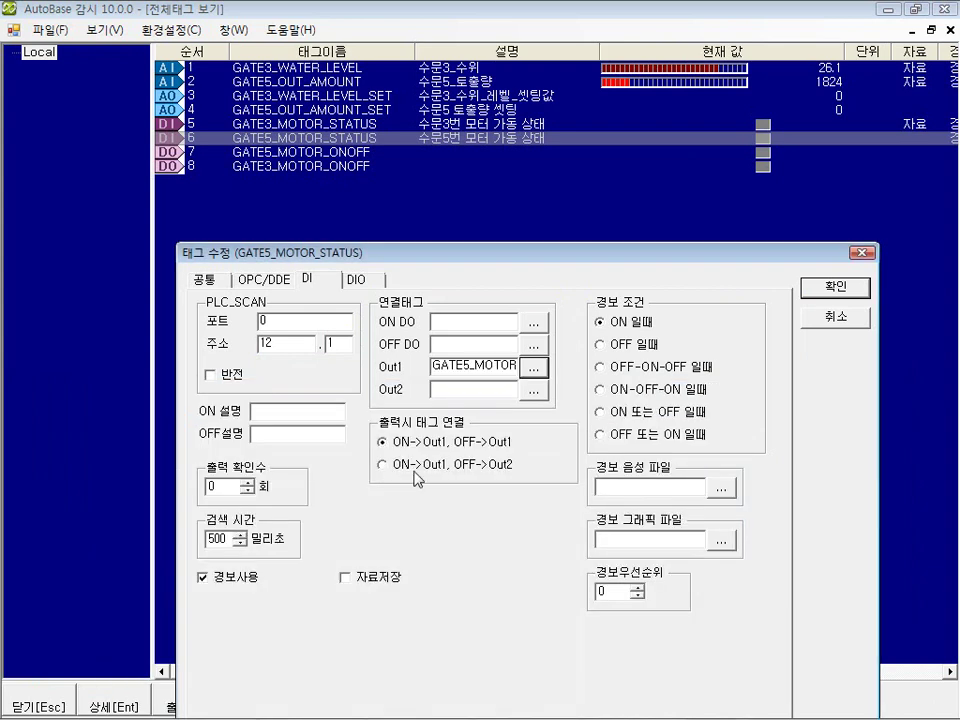
pyautogui.click(833, 289)
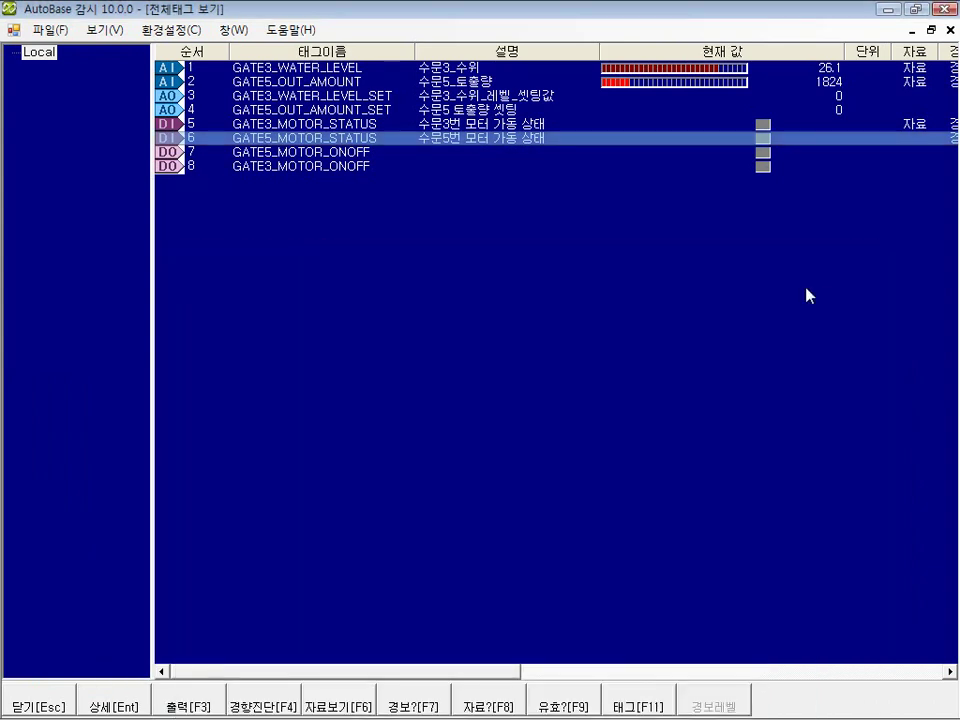
# - Look over the two motor ONOFF output tags and return to the StartUp graphic screen
pyautogui.click(373, 152)
pyautogui.click(372, 167)
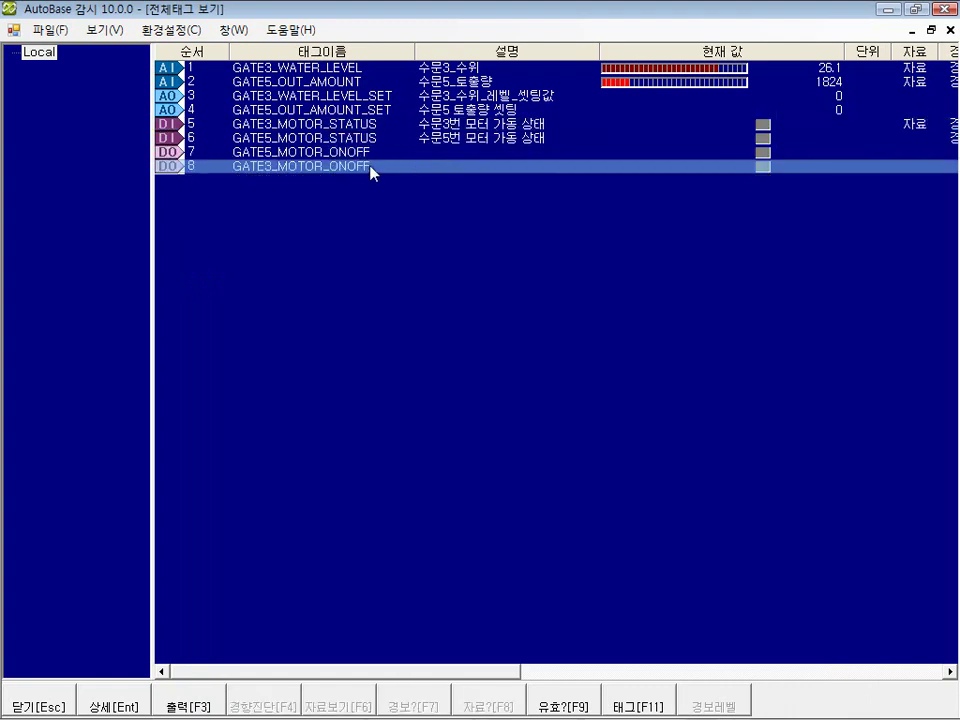
pyautogui.press('Escape')
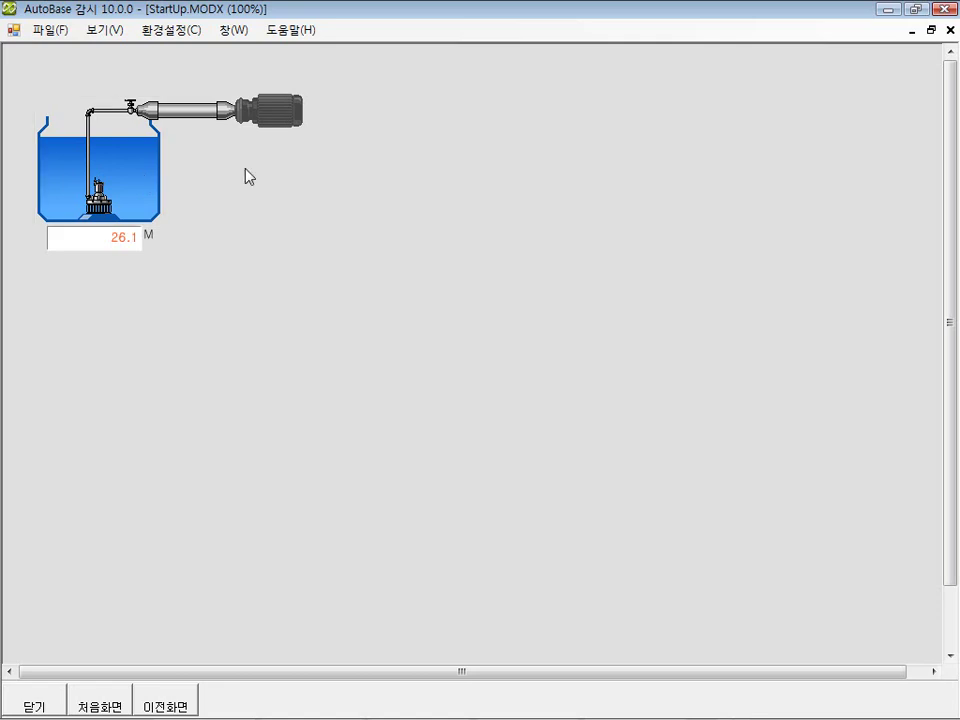
# - View the input and output tags behind the water tank's digital control, then cancel without switching
pyautogui.click(156, 161)
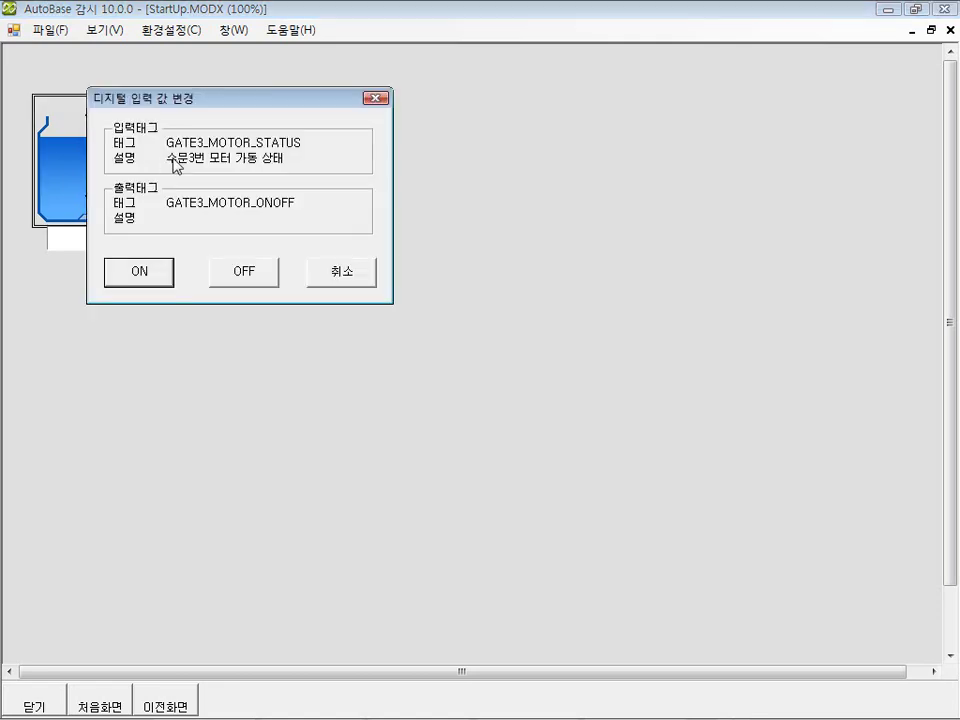
pyautogui.moveTo(246, 100); pyautogui.dragTo(180, 270)
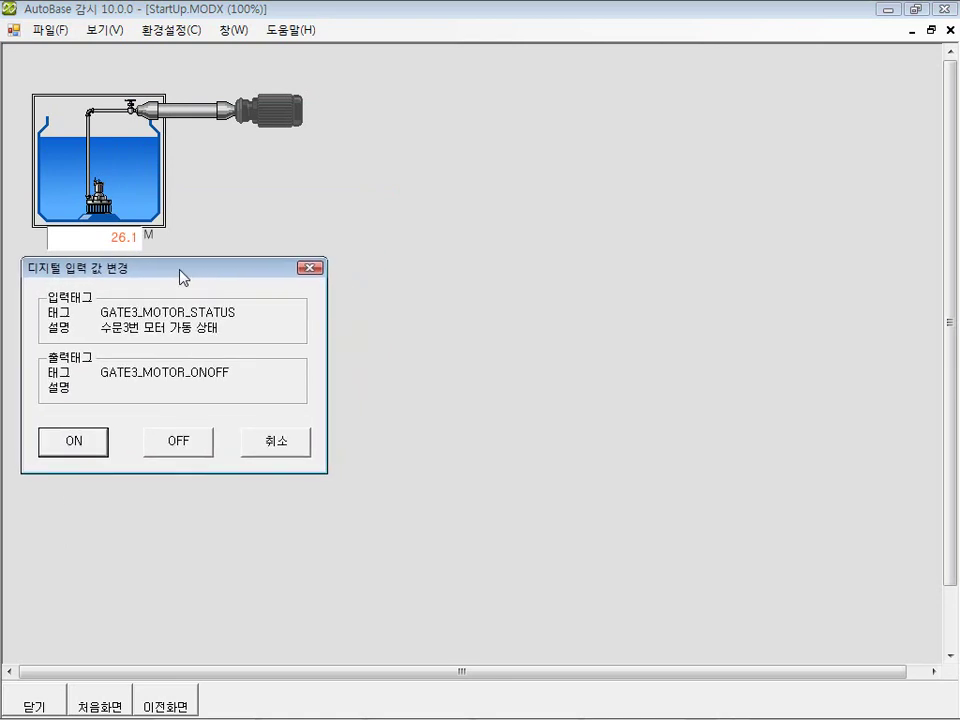
pyautogui.click(268, 442)
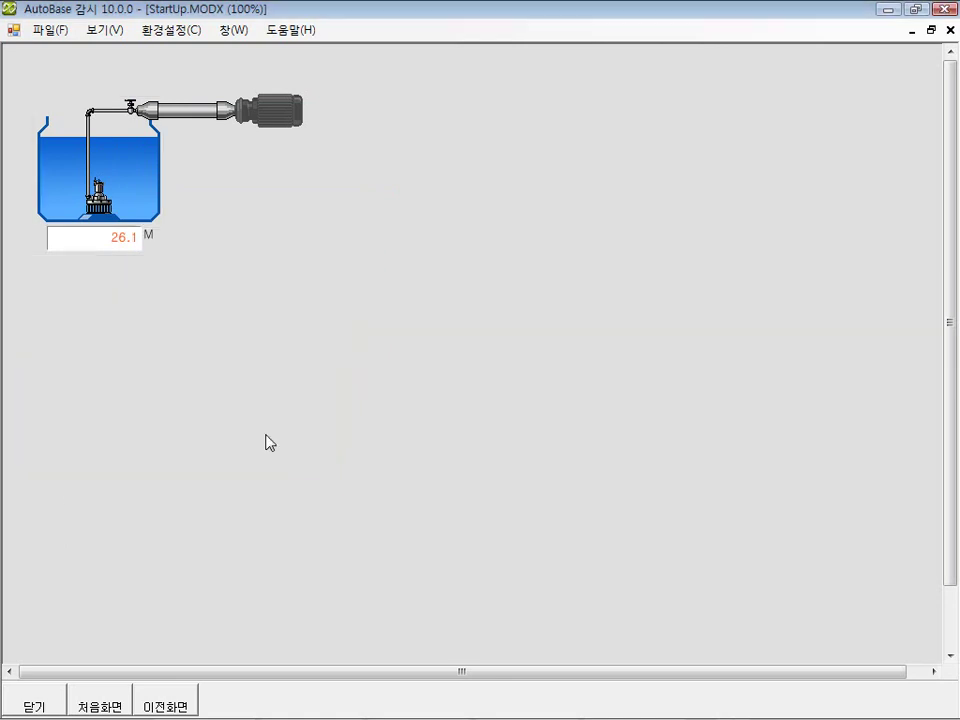
# - Switch GATE3_MOTOR_STATUS to ON from the water tank graphic and approve the output
pyautogui.click(138, 163)
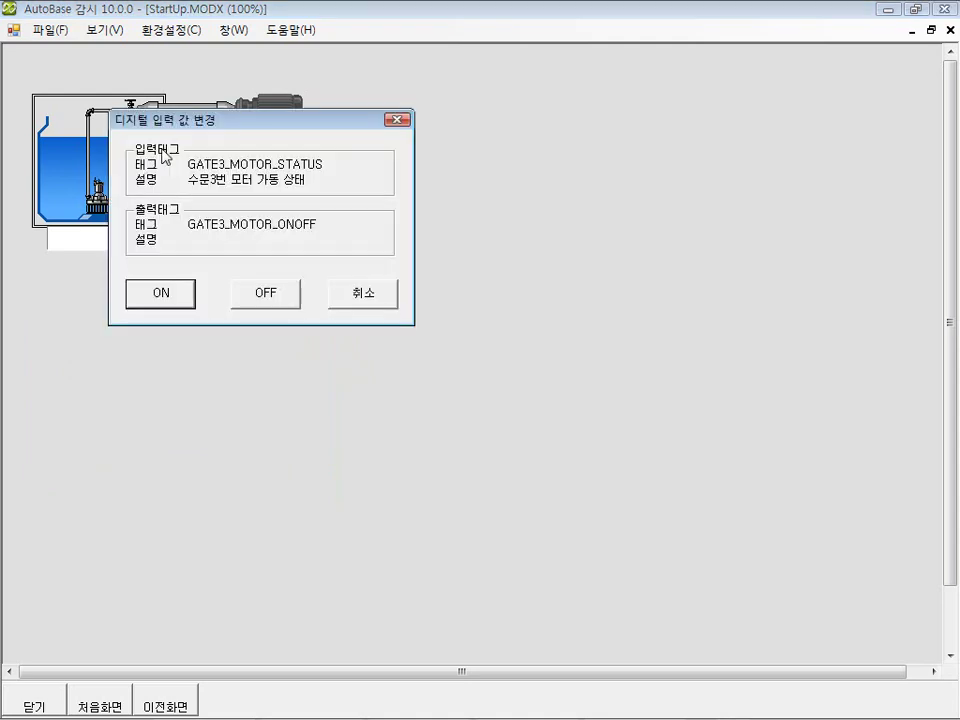
pyautogui.moveTo(200, 118); pyautogui.dragTo(103, 294)
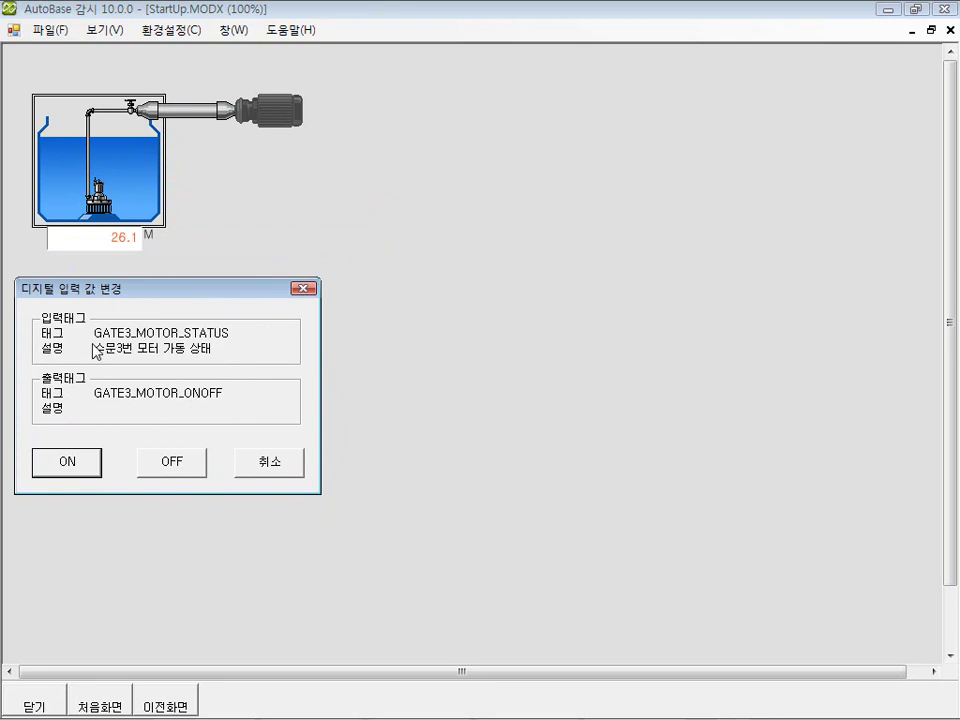
pyautogui.click(68, 462)
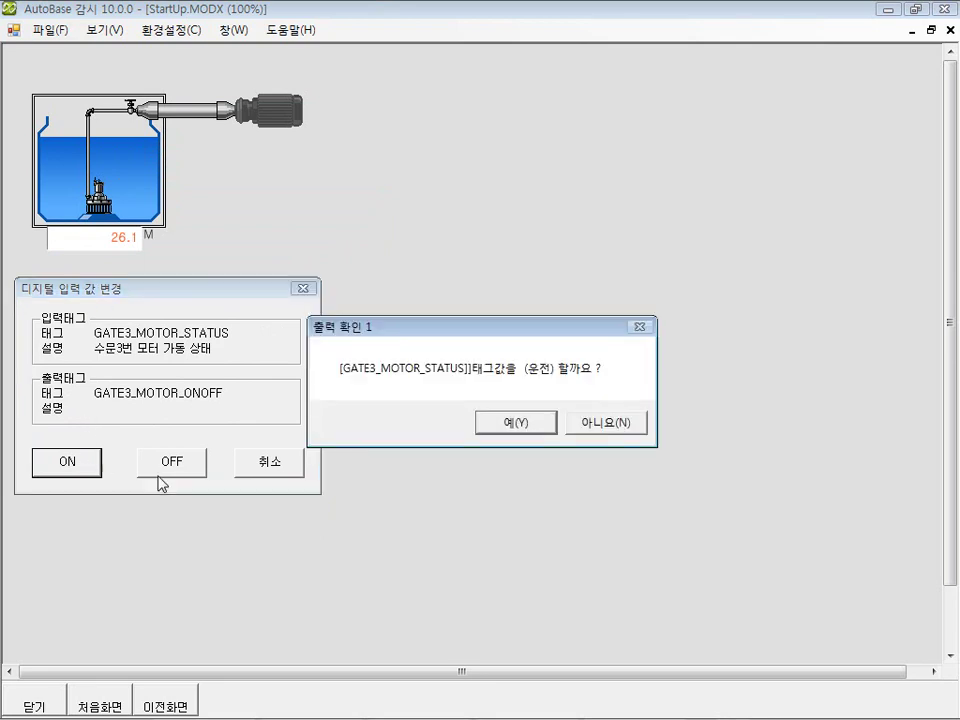
pyautogui.click(527, 428)
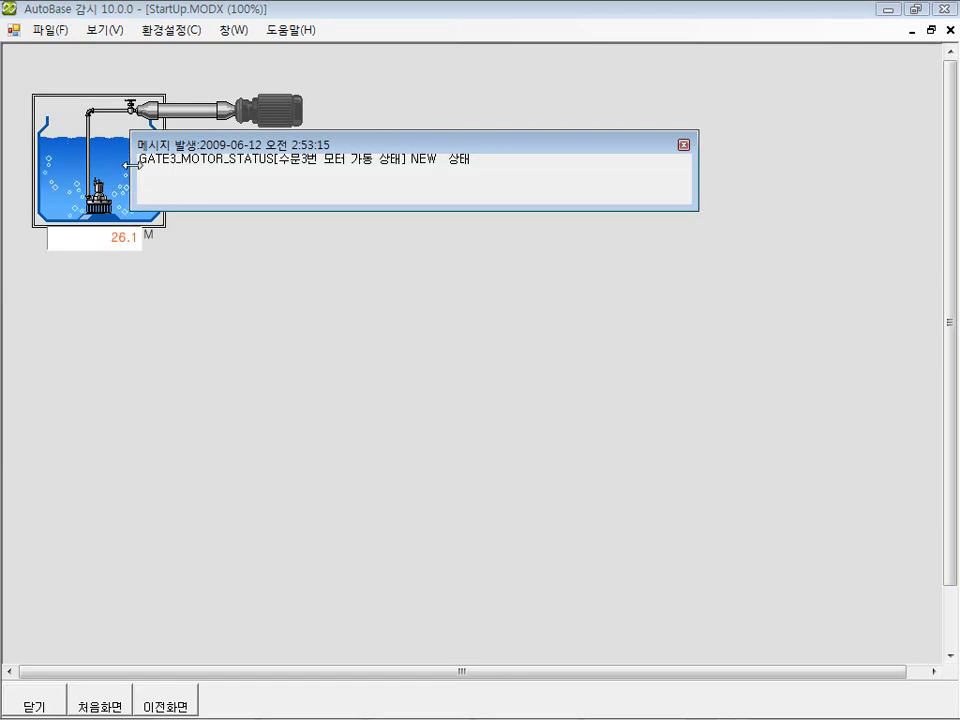
# - Switch GATE5_MOTOR_STATUS to ON from the motor graphic, then switch it back to OFF
pyautogui.click(265, 108)
pyautogui.moveTo(268, 164); pyautogui.dragTo(255, 305)
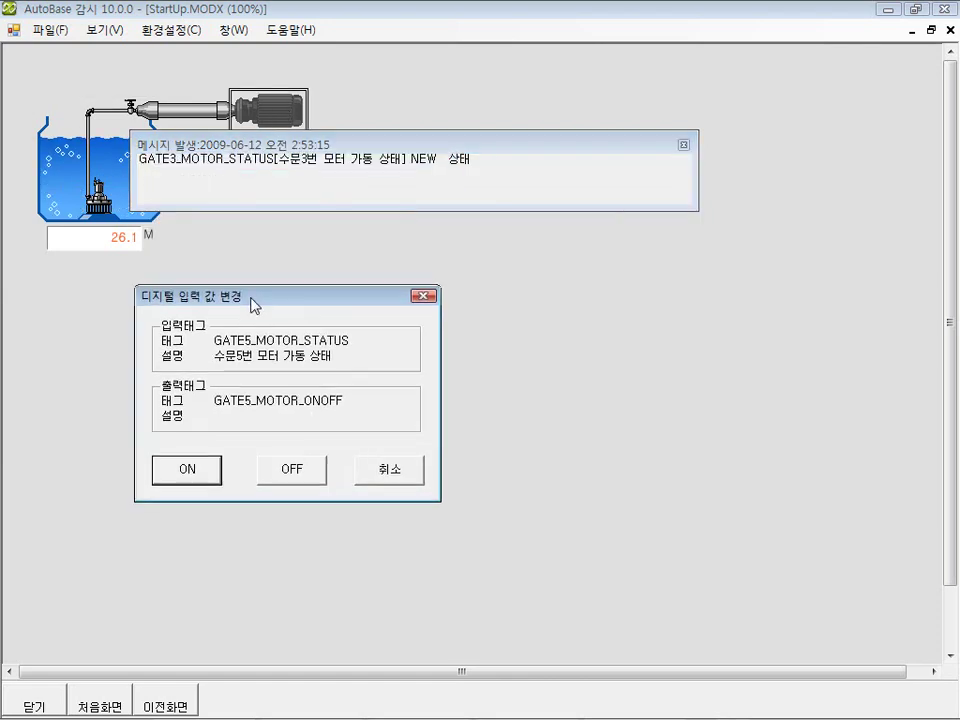
pyautogui.click(189, 468)
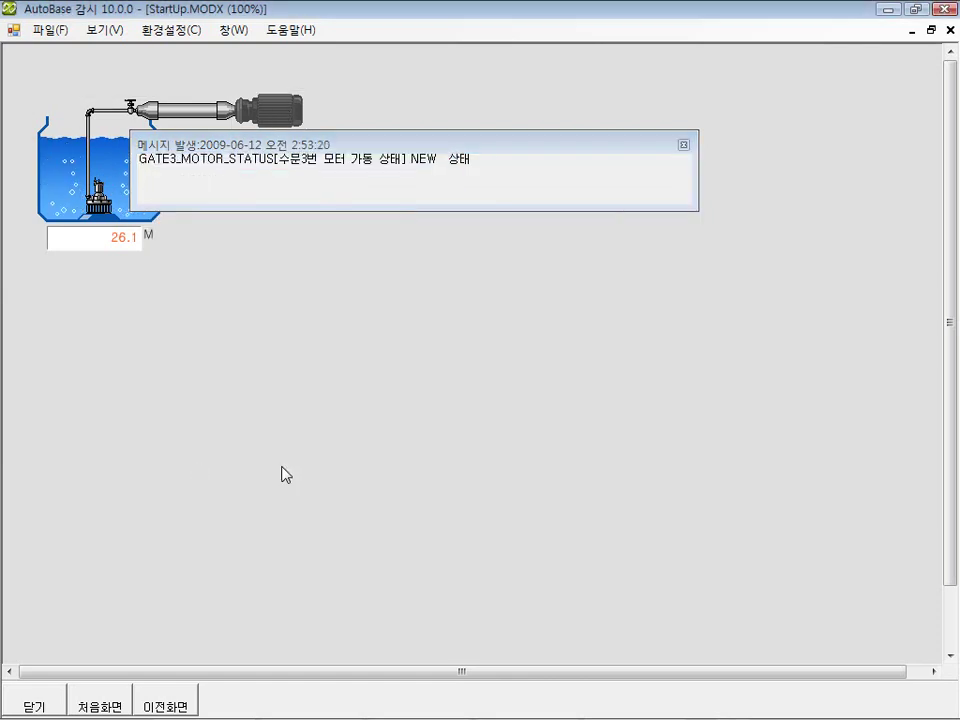
pyautogui.click(278, 122)
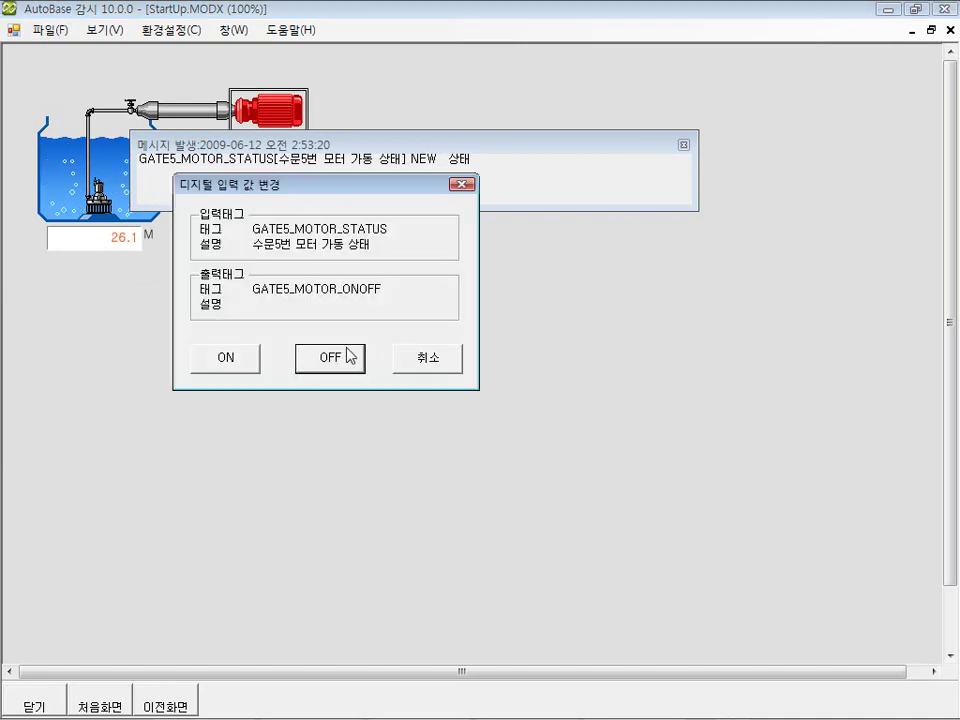
pyautogui.click(350, 357)
# - Switch GATE3_MOTOR_STATUS to OFF from the water tank graphic, approve the output and move the alarm message clear of the graphics
pyautogui.click(97, 188)
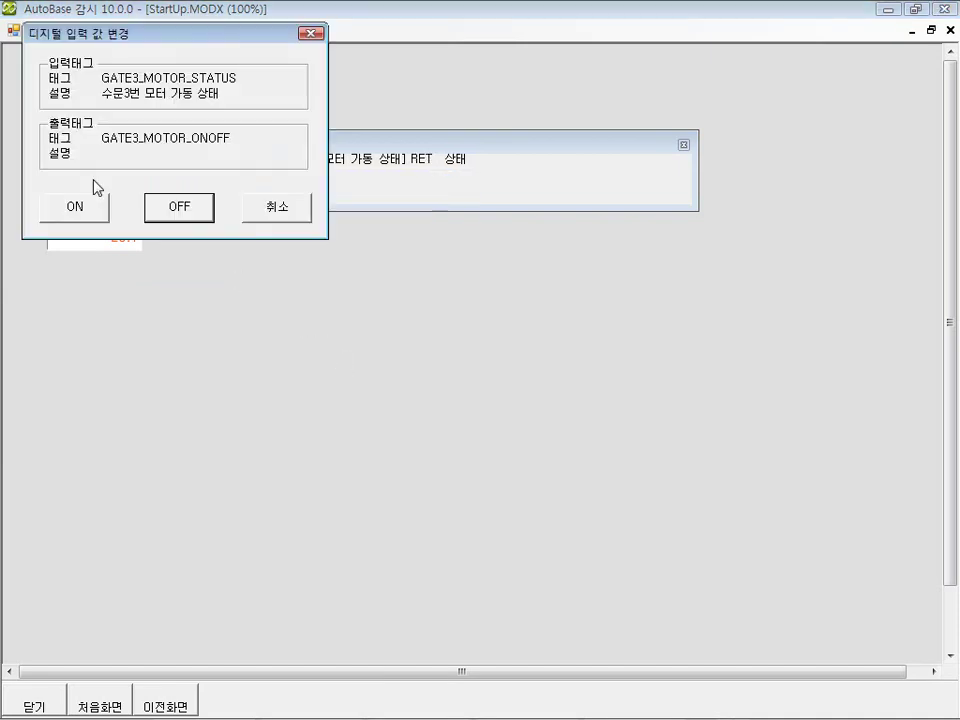
pyautogui.click(184, 218)
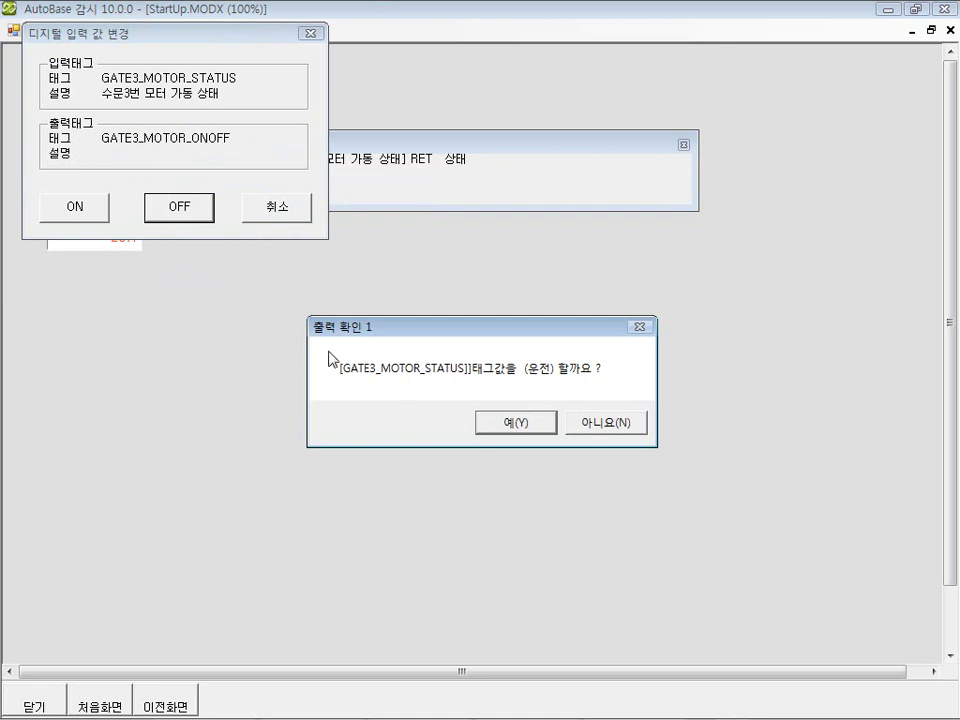
pyautogui.click(516, 424)
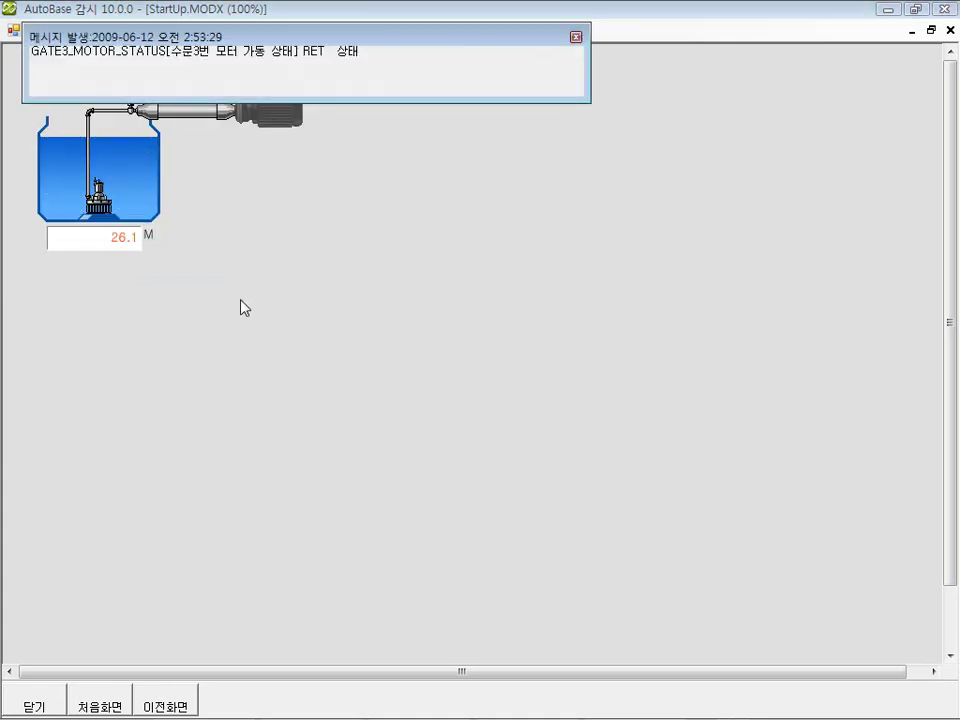
pyautogui.moveTo(251, 39); pyautogui.dragTo(249, 298)
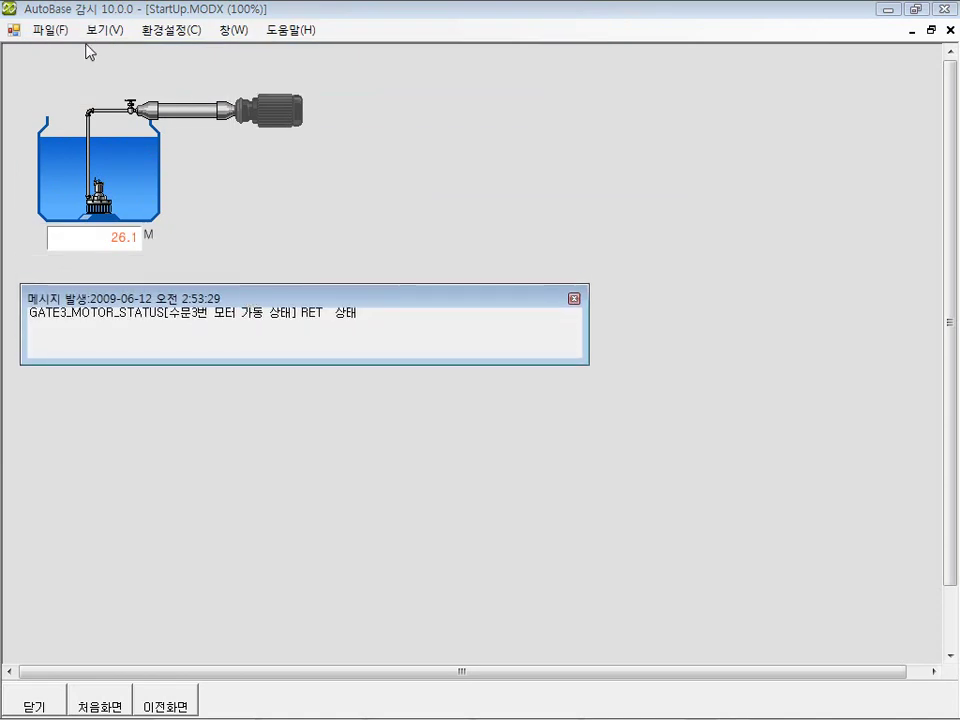
# - Cancel the tank's digital control, examine the GATE3_MOTOR_STATUS tag's DI settings from the full tag list, and return to the StartUp graphic
pyautogui.click(118, 130)
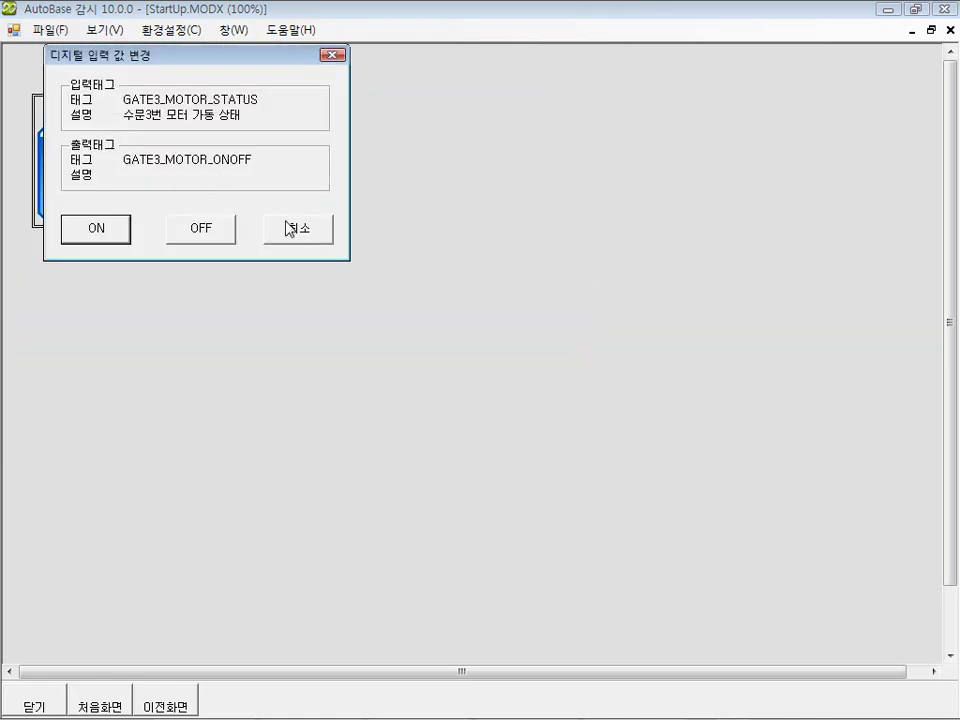
pyautogui.click(279, 225)
pyautogui.click(112, 32)
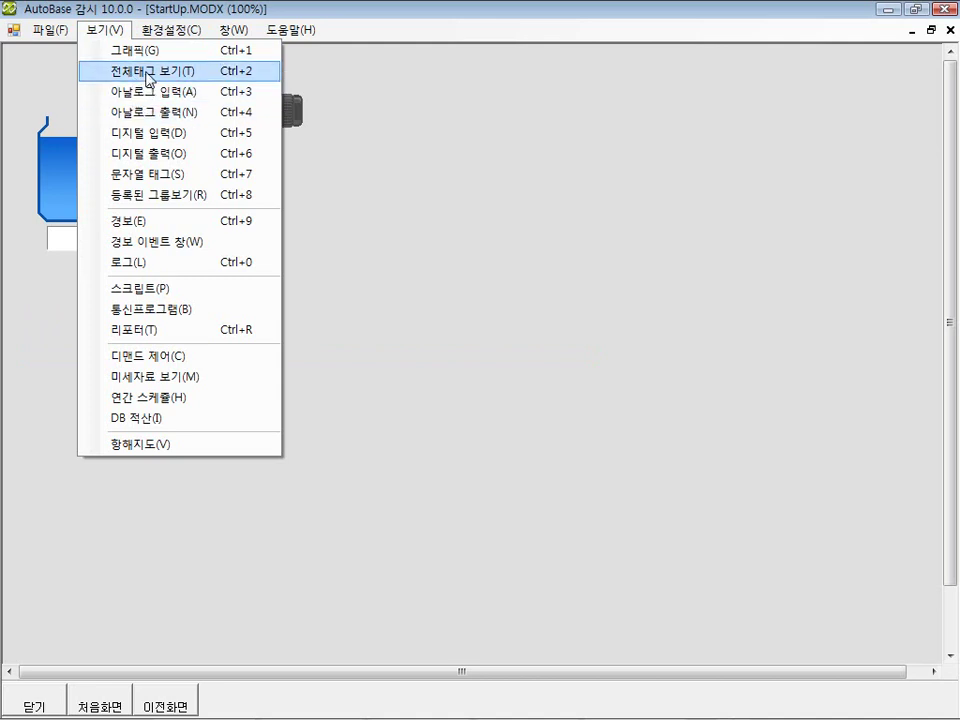
pyautogui.click(178, 73)
pyautogui.click(313, 125)
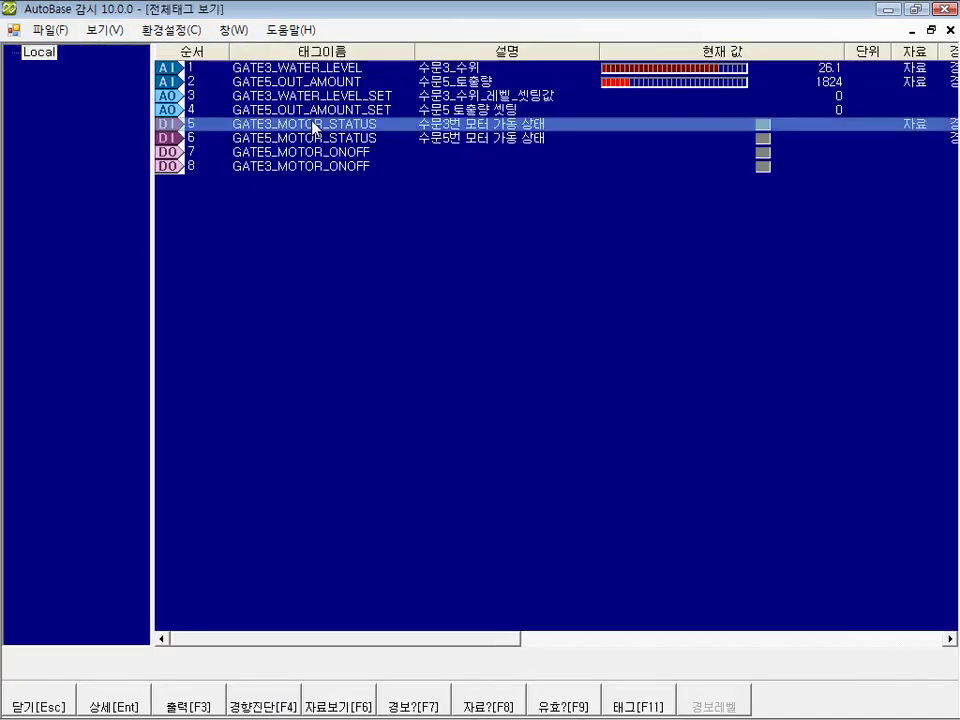
pyautogui.click(634, 705)
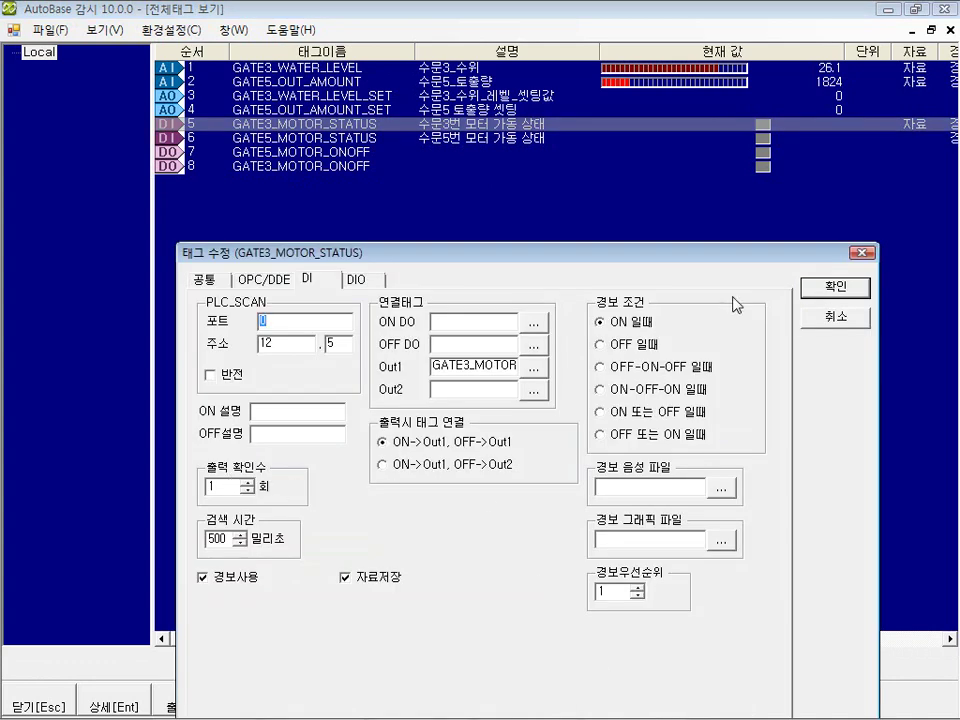
pyautogui.click(808, 317)
pyautogui.press('Down')
pyautogui.click(487, 155)
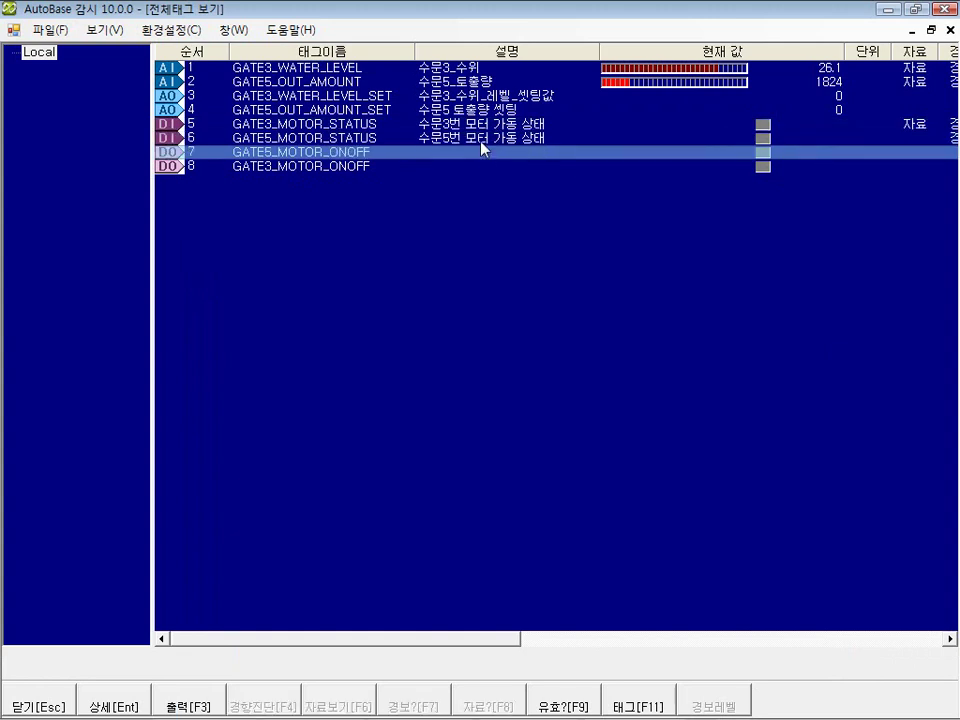
pyautogui.press('Up')
pyautogui.press('Up')
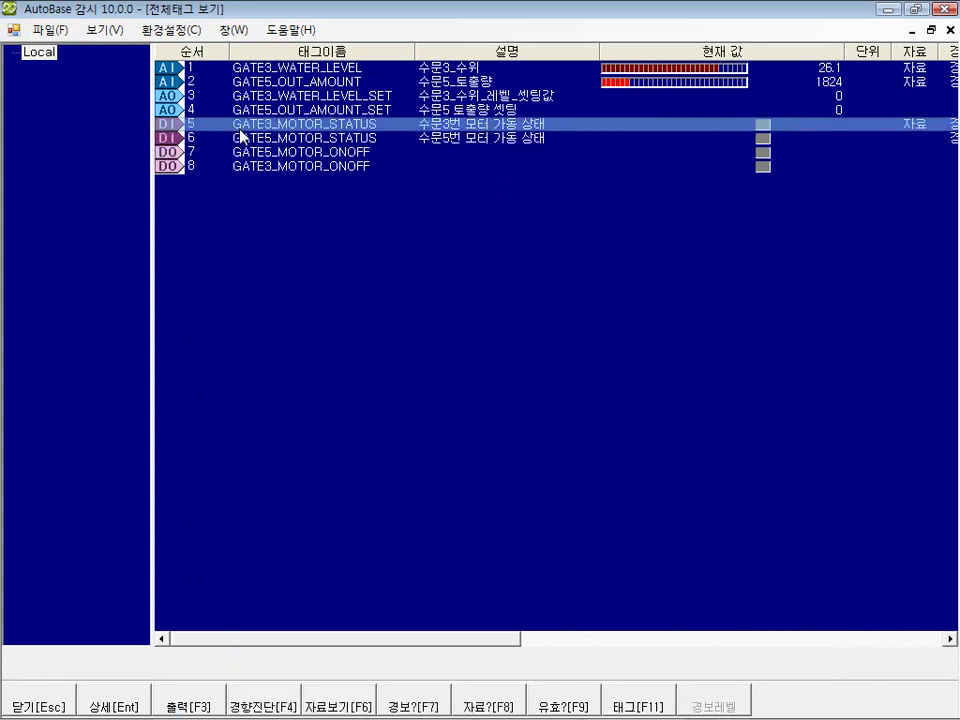
pyautogui.press('Escape')
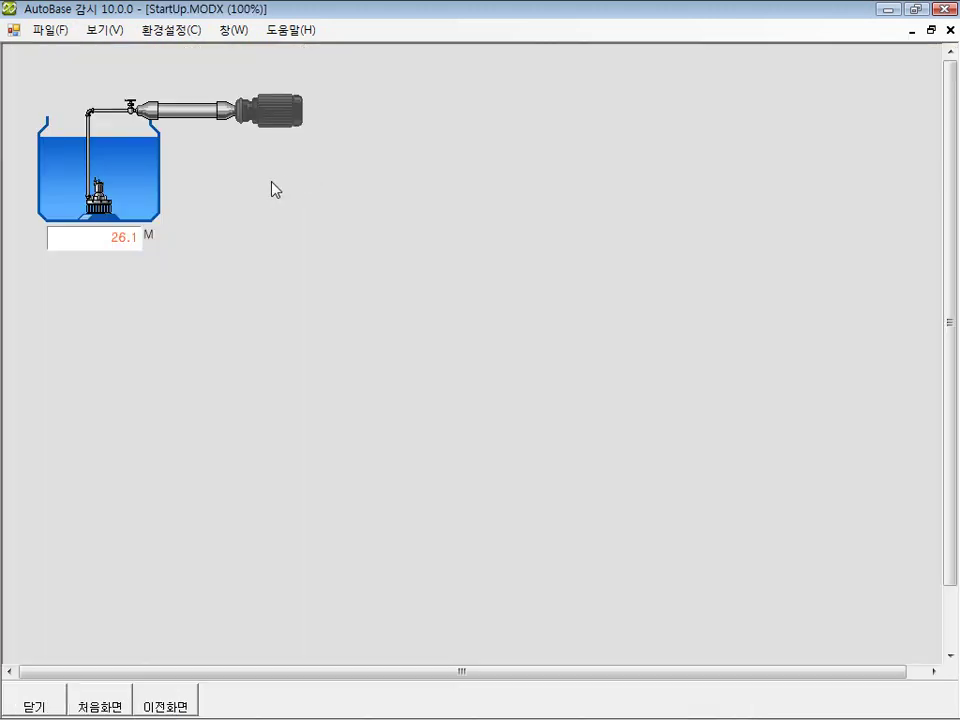
# - Switch GATE3_MOTOR_STATUS ON and back OFF from the water tank graphic, approving each output, and move the alarm message below the tank
pyautogui.click(140, 168)
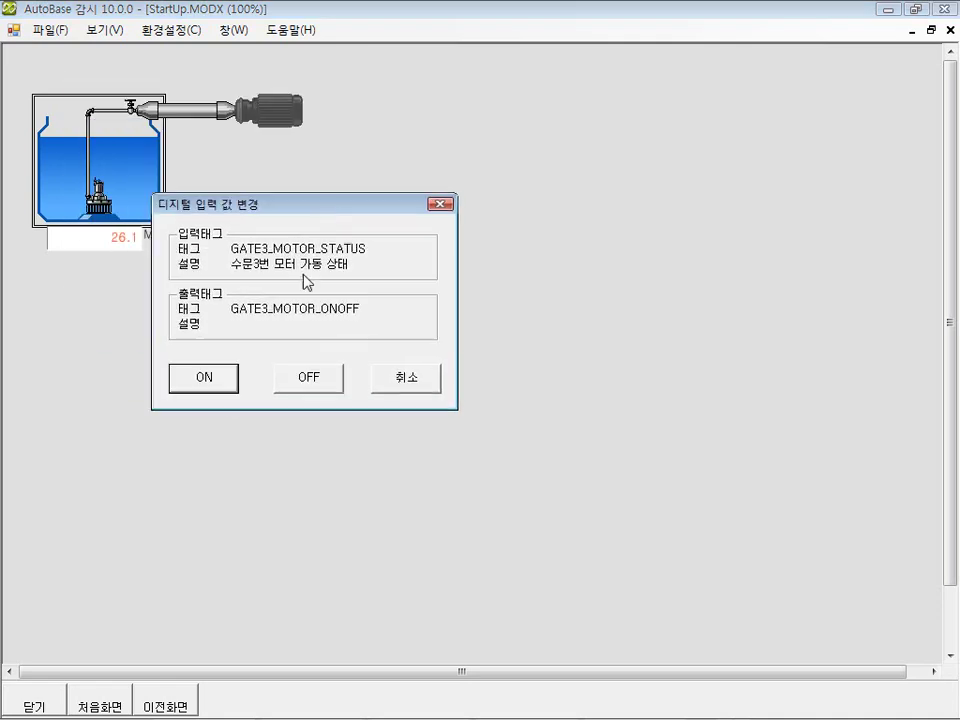
pyautogui.click(224, 388)
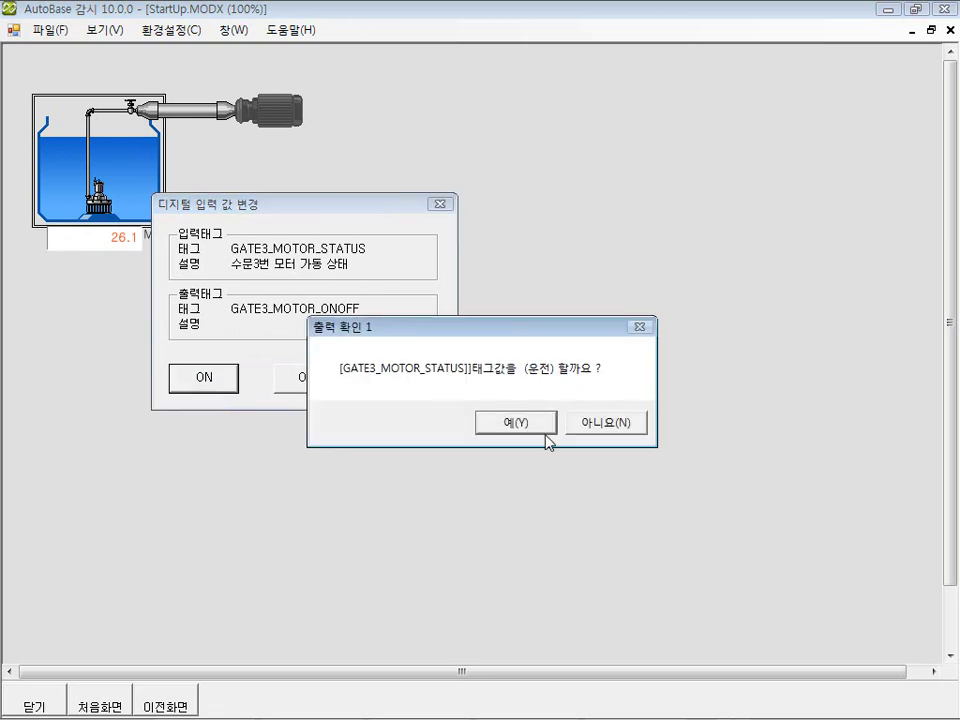
pyautogui.click(512, 423)
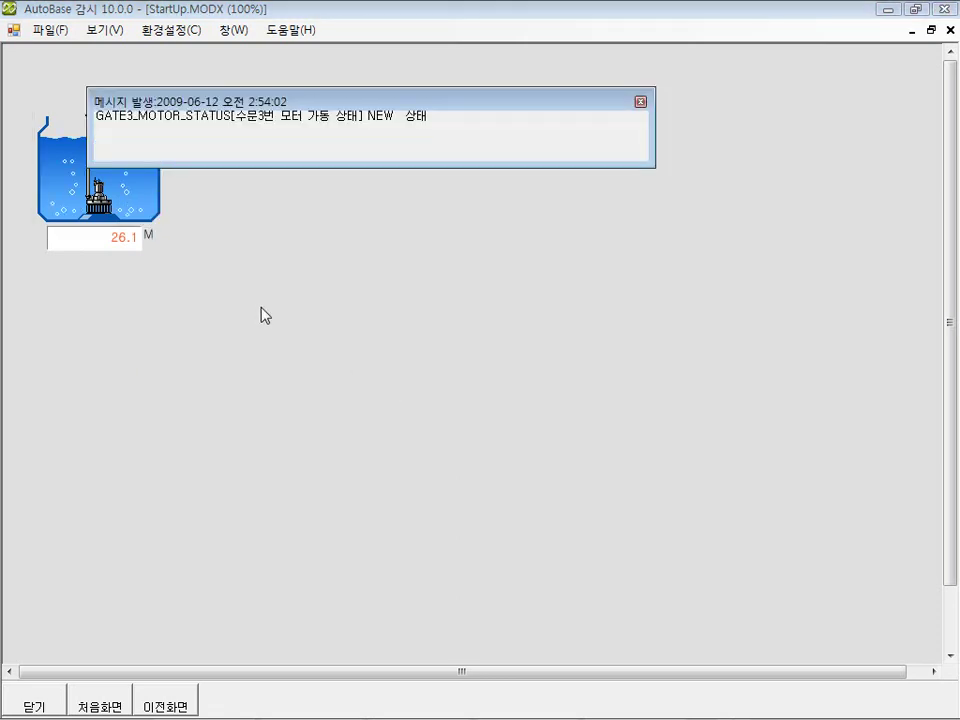
pyautogui.click(162, 212)
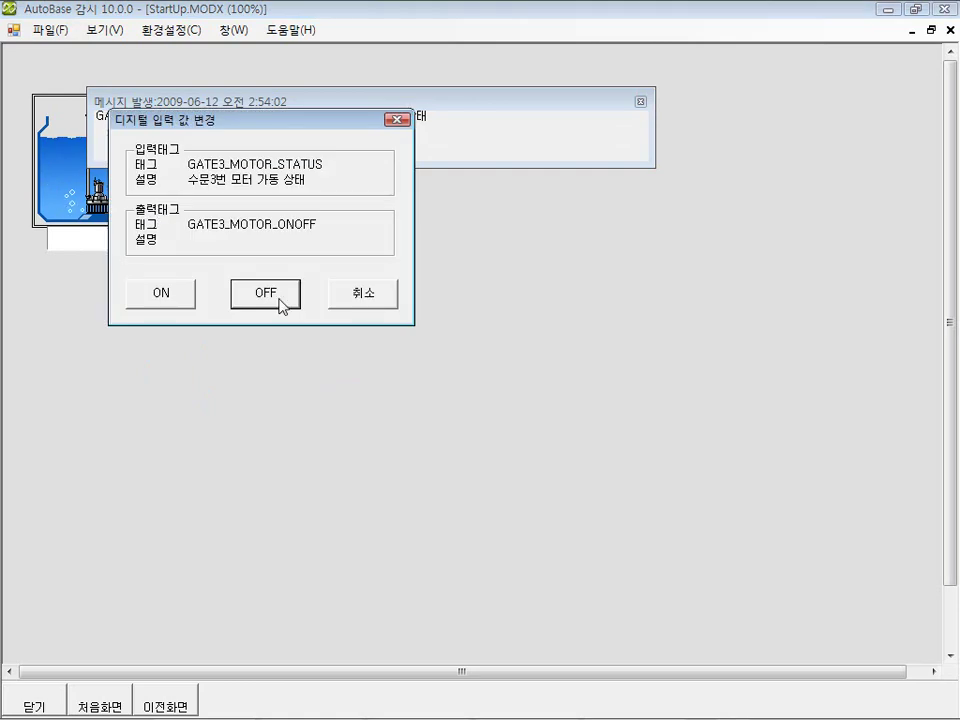
pyautogui.click(281, 300)
pyautogui.click(523, 425)
pyautogui.moveTo(290, 95); pyautogui.dragTo(286, 320)
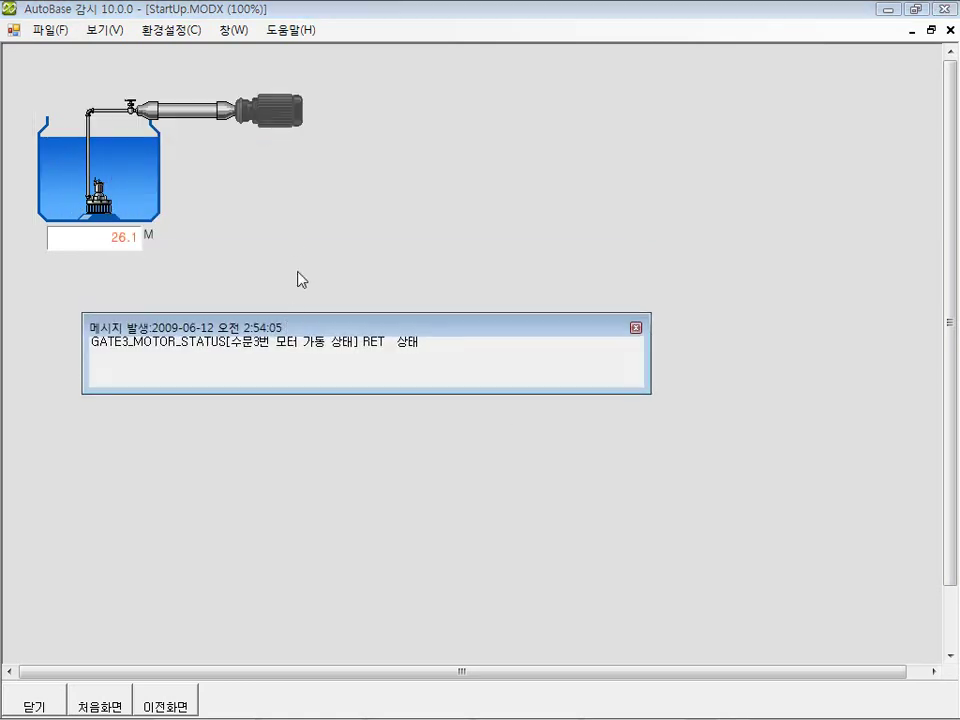
# - Test the GATE5 motor graphic by switching it ON and back OFF, and move the alarm message below the graphics
pyautogui.click(266, 130)
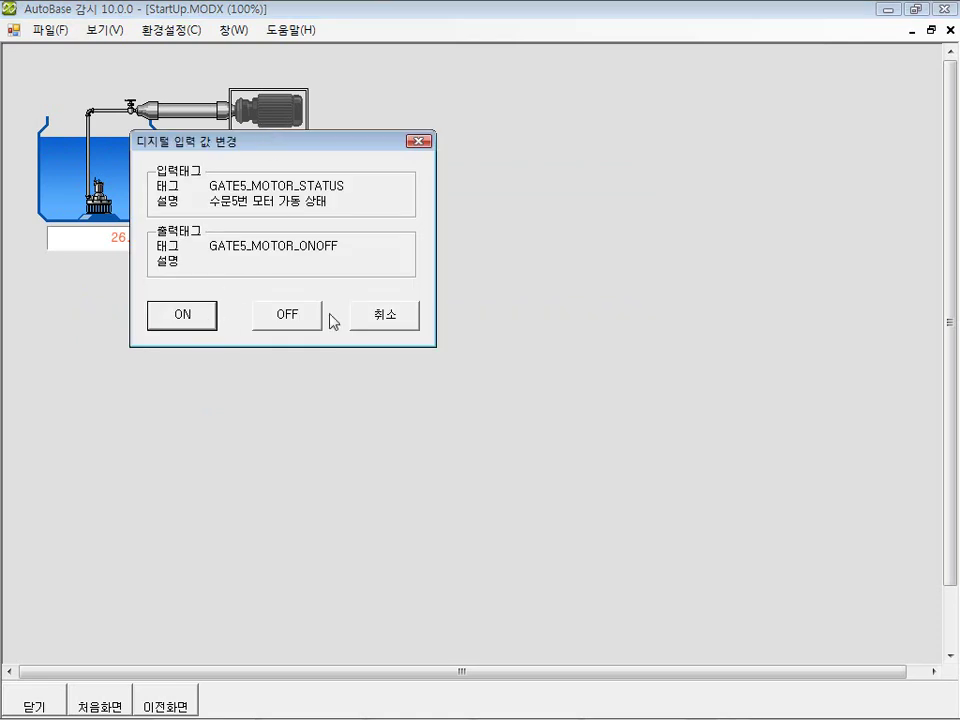
pyautogui.click(201, 327)
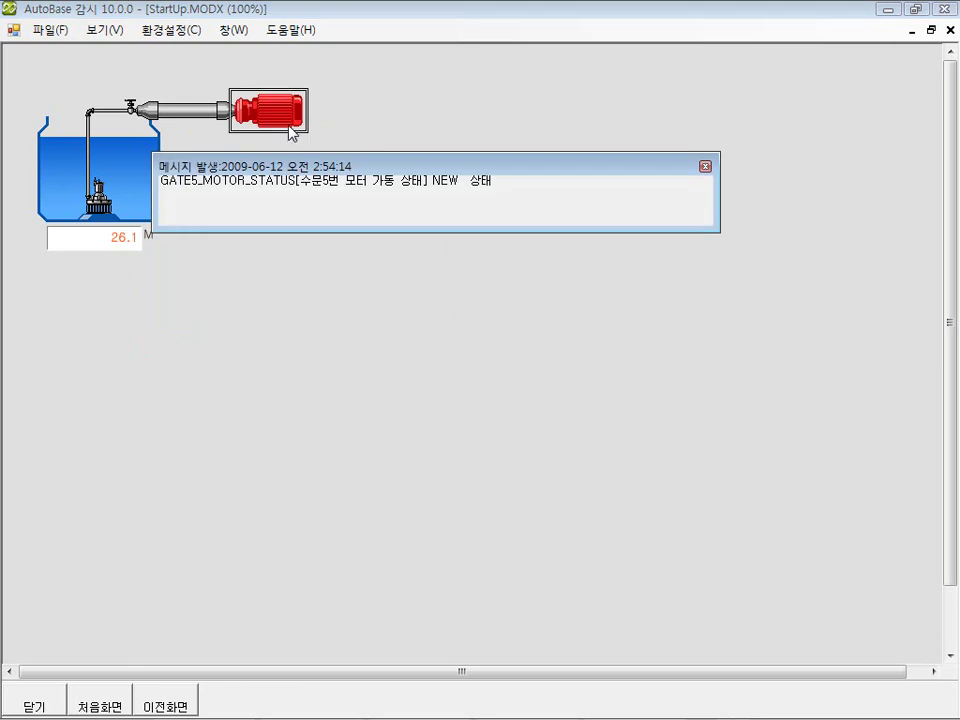
pyautogui.click(290, 125)
pyautogui.click(320, 360)
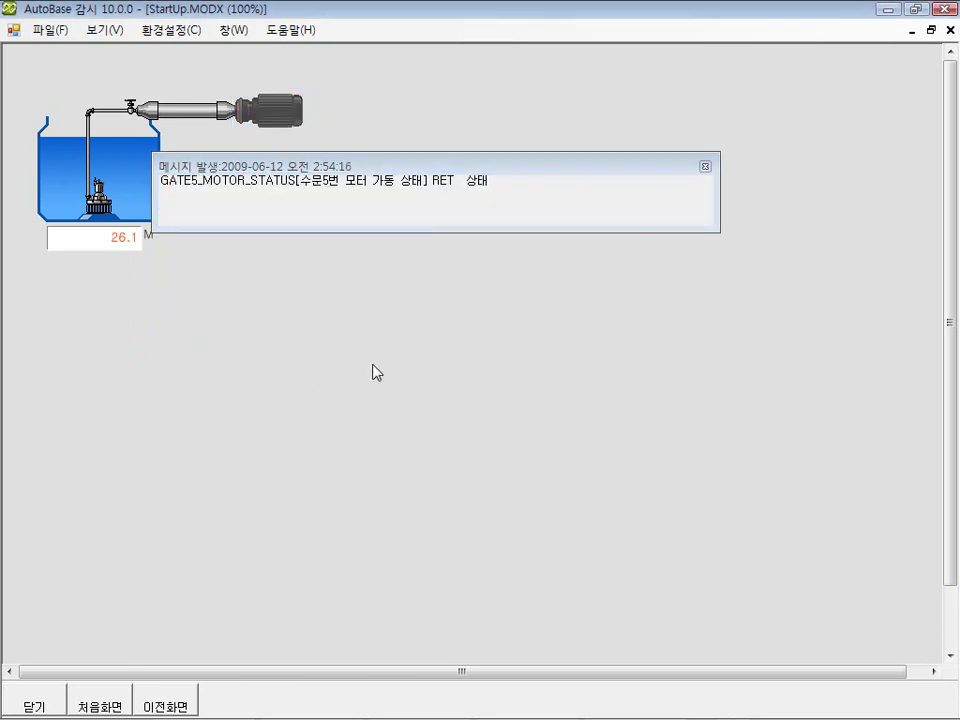
pyautogui.click(370, 172)
pyautogui.moveTo(370, 172); pyautogui.dragTo(346, 368)
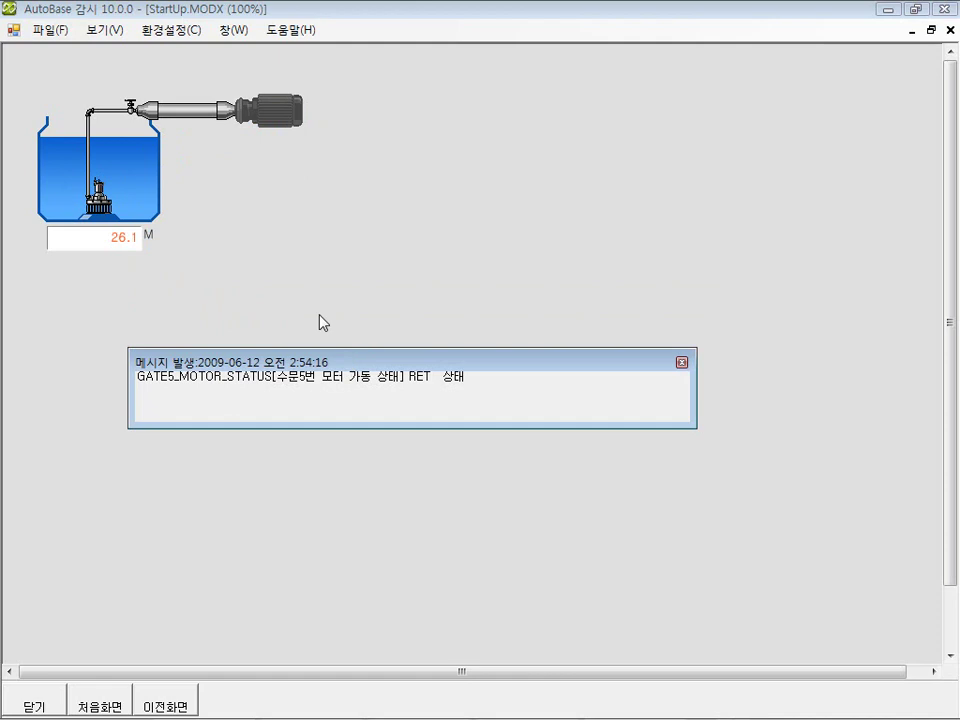
# - Look up the GATE3_WATER_LEVEL tag behind the water level display in the full tag list and return to the StartUp graphic
pyautogui.click(79, 246)
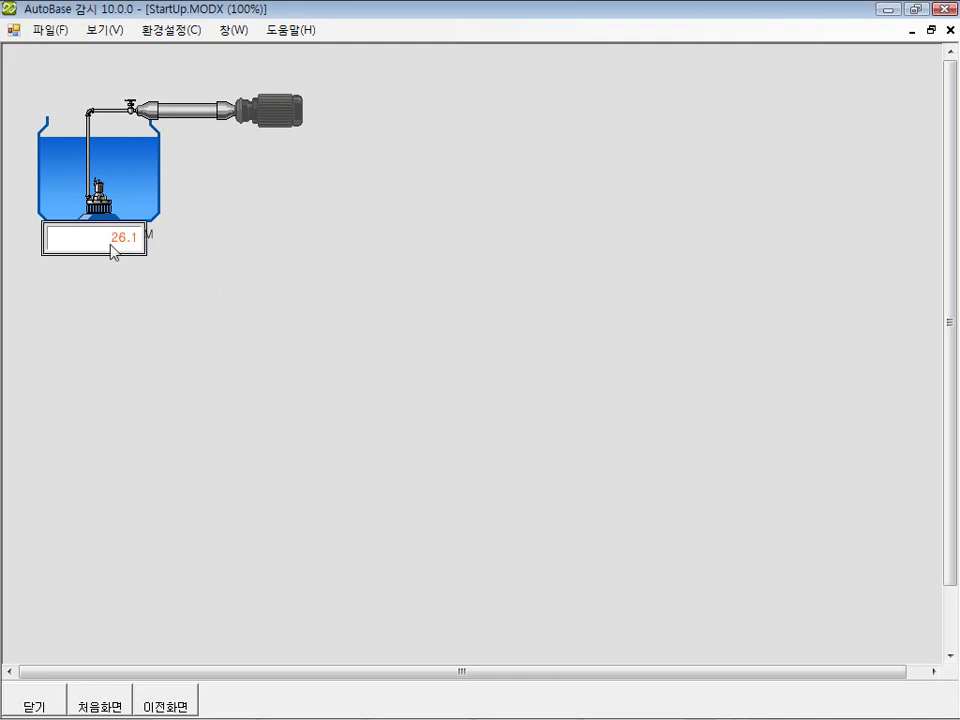
pyautogui.click(112, 31)
pyautogui.click(122, 69)
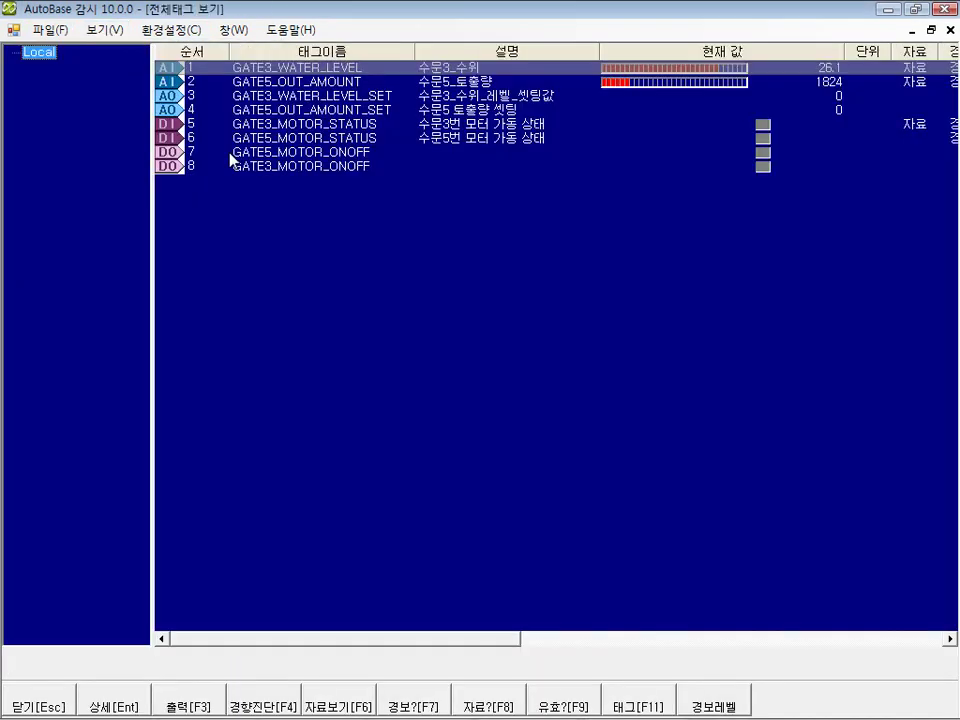
pyautogui.click(486, 70)
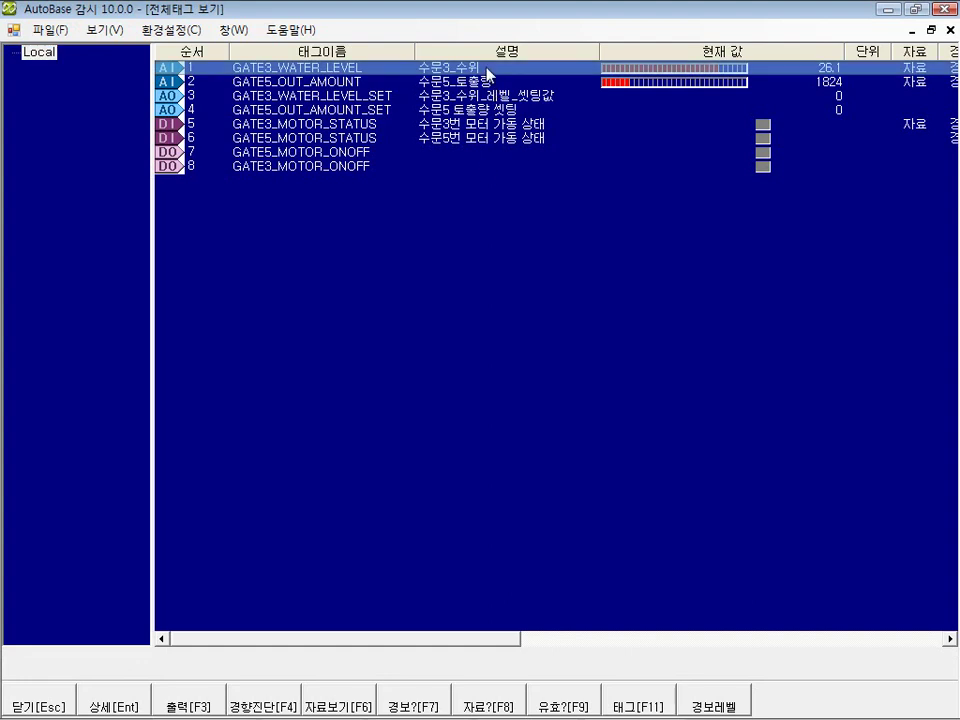
pyautogui.press('Escape')
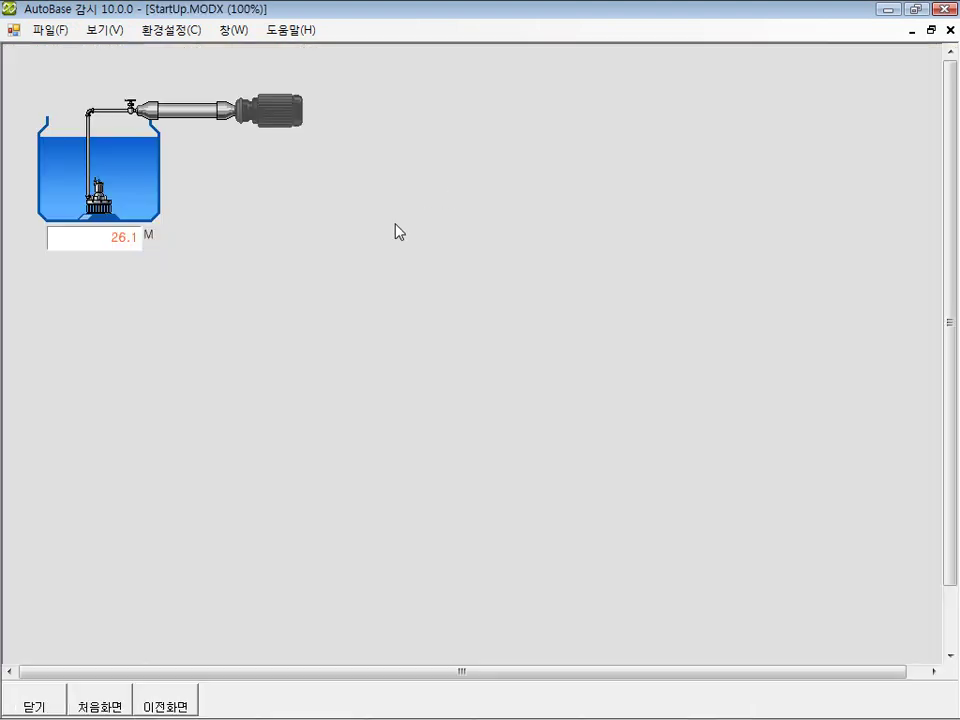
# - Switch to AutoBase Studio, insert an Analog String for the GATE5_OUT_AMOUNT tag and place it just above the pipe
pyautogui.click(50, 30)
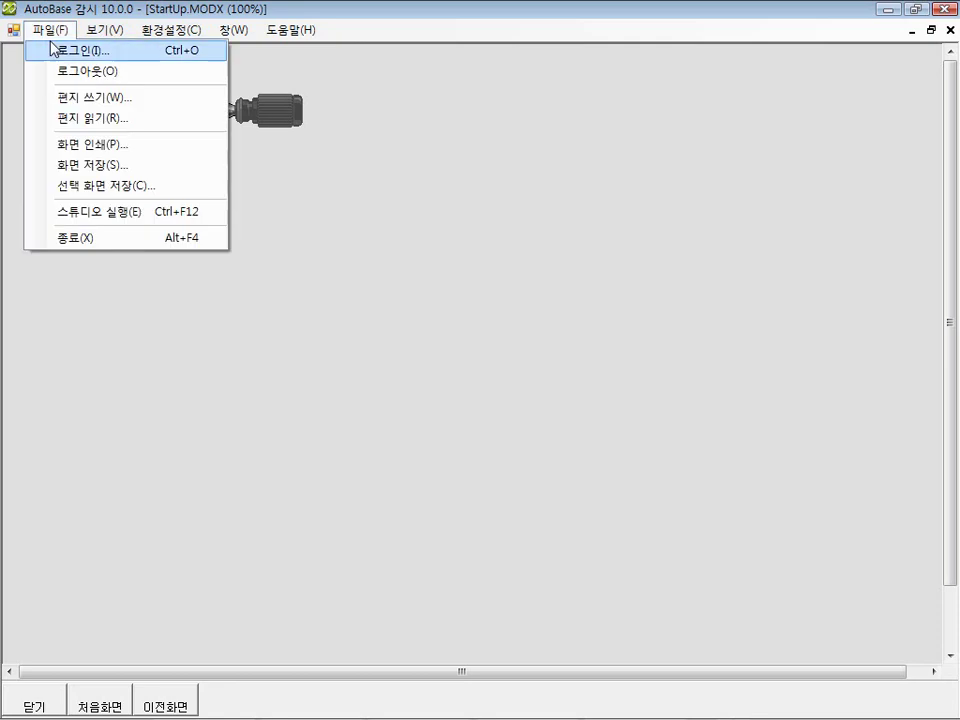
pyautogui.click(100, 210)
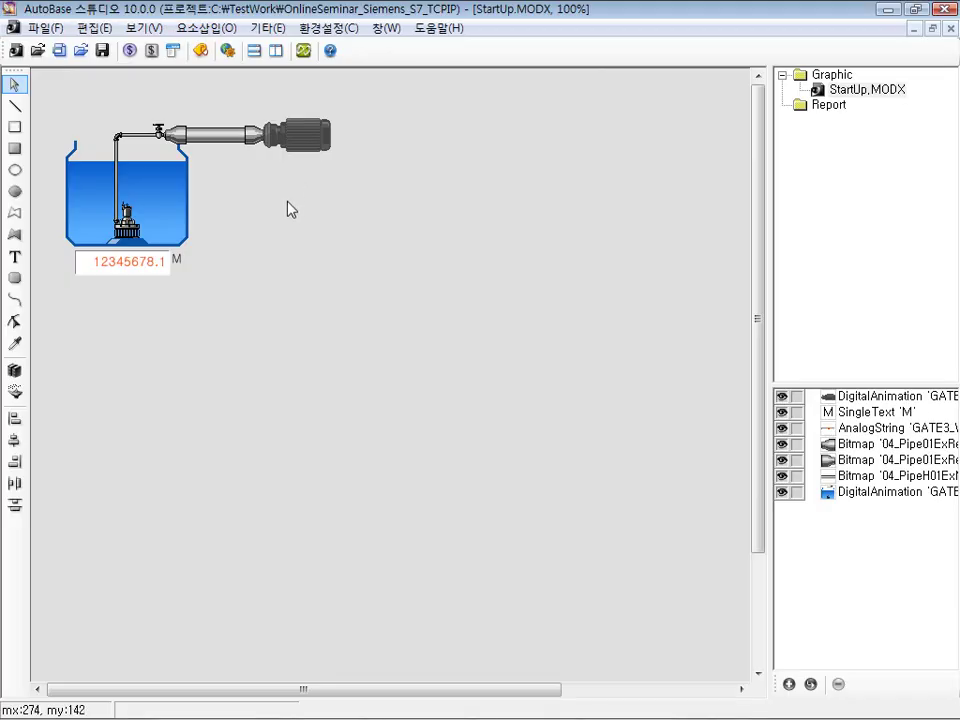
pyautogui.click(207, 30)
pyautogui.moveTo(315, 91)
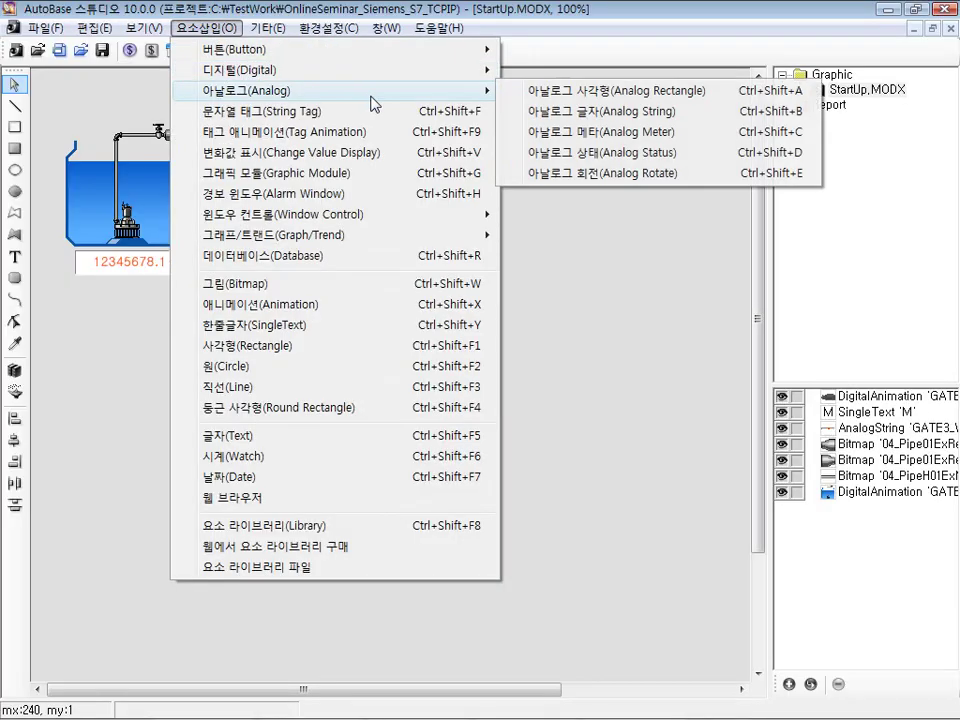
pyautogui.click(530, 111)
pyautogui.doubleClick(292, 177)
pyautogui.moveTo(139, 135); pyautogui.dragTo(244, 106)
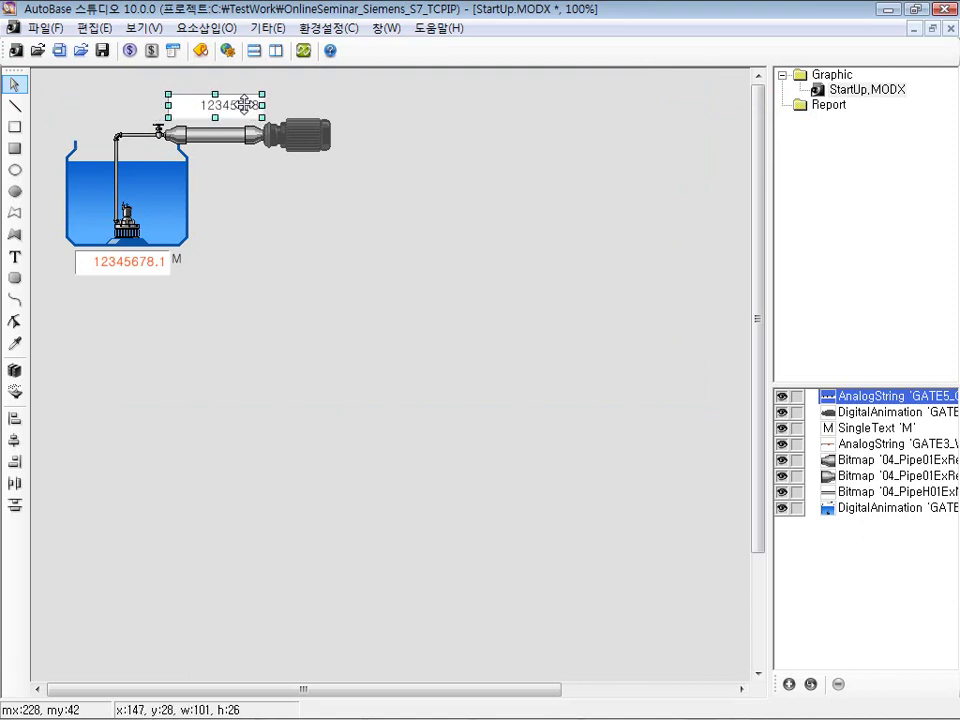
# - Move the motor to the right, away from the tank, and shift the GATE5 analog value display right as well
pyautogui.click(281, 212)
pyautogui.moveTo(419, 183); pyautogui.dragTo(250, 113)
pyautogui.moveTo(266, 126); pyautogui.dragTo(478, 135)
pyautogui.moveTo(221, 99); pyautogui.dragTo(318, 102)
pyautogui.click(369, 89)
# - Open the element library for insertion and show its Flowmeter group
pyautogui.click(272, 29)
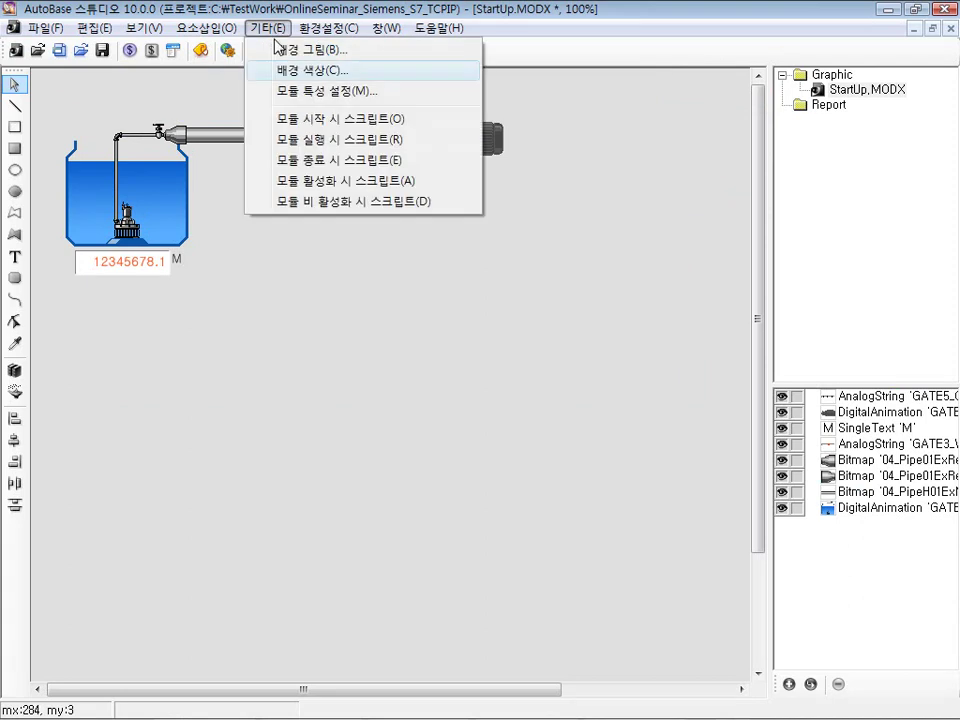
pyautogui.moveTo(205, 28)
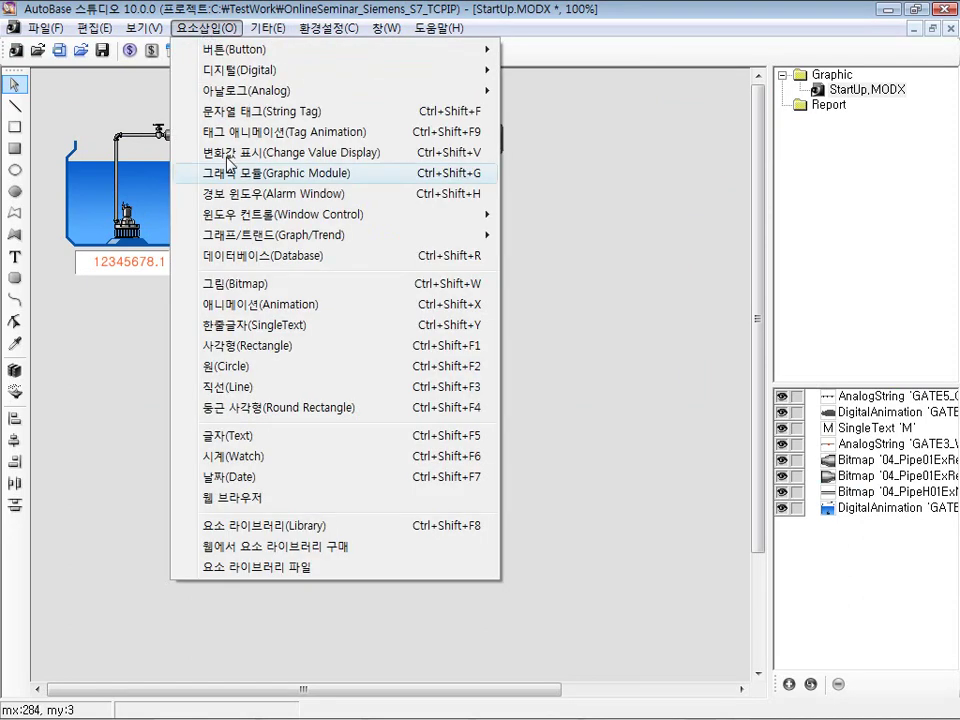
pyautogui.click(249, 528)
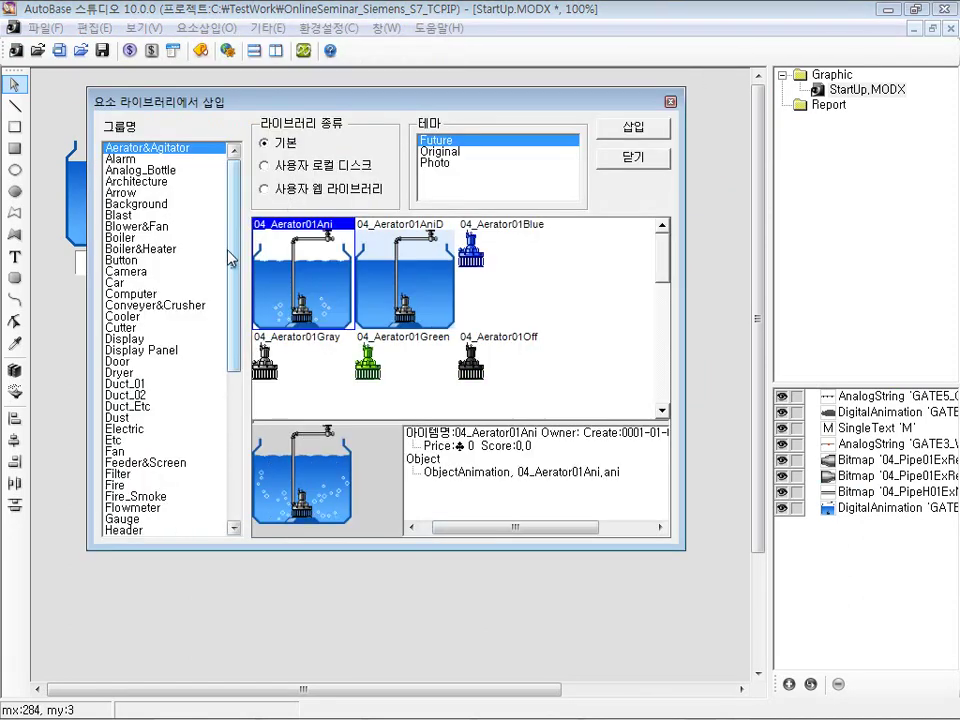
pyautogui.click(158, 372)
pyautogui.click(162, 438)
pyautogui.moveTo(158, 431); pyautogui.dragTo(160, 507)
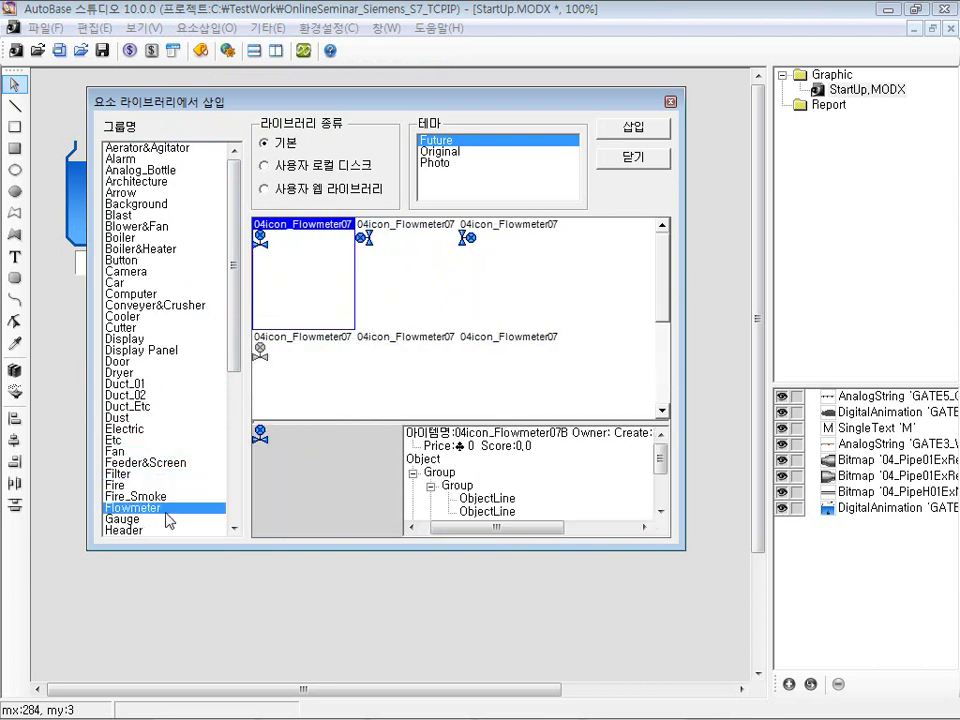
# - Look through the flowmeter items, insert the 04_Flowmeter01 graphic and close the library
pyautogui.click(663, 411)
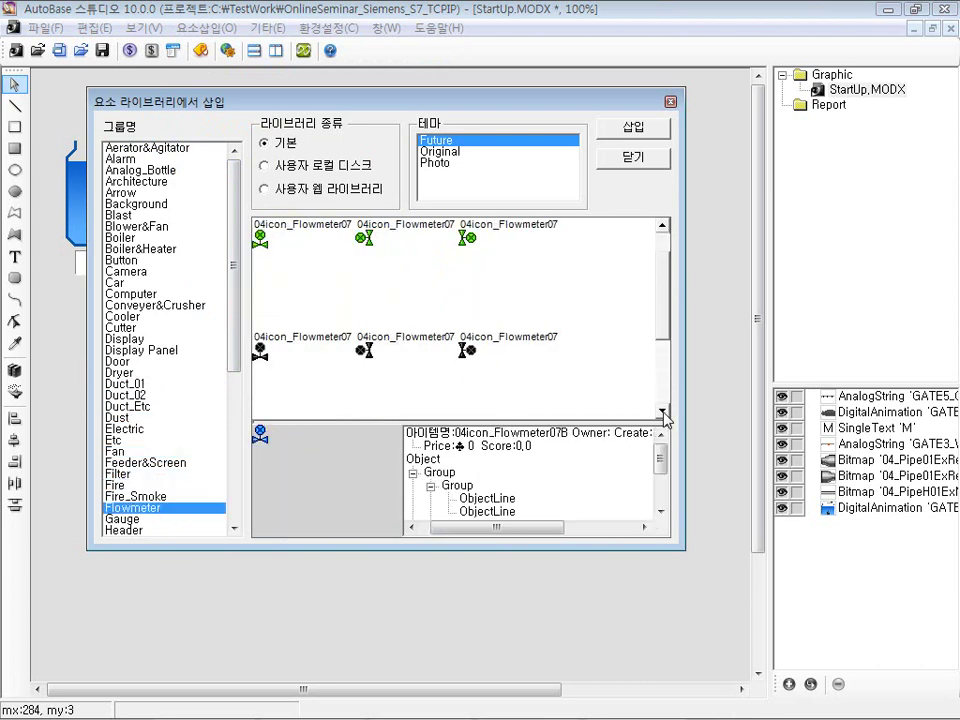
pyautogui.click(663, 411)
pyautogui.click(663, 411)
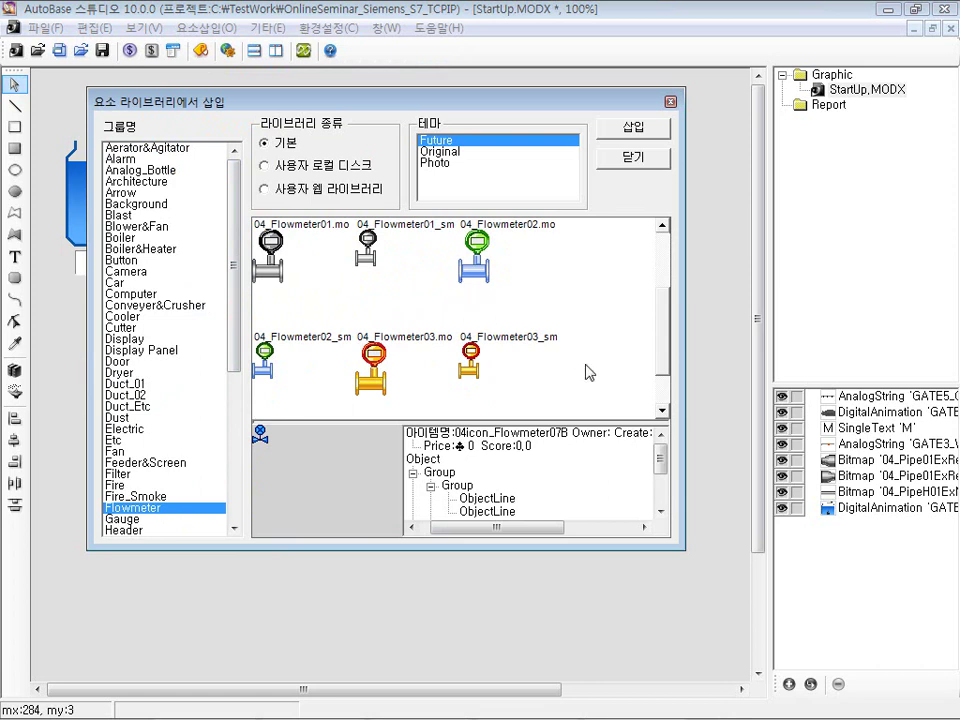
pyautogui.moveTo(663, 358)
pyautogui.mouseDown()
pyautogui.moveTo(658, 386)
pyautogui.moveTo(660, 368)
pyautogui.mouseUp()
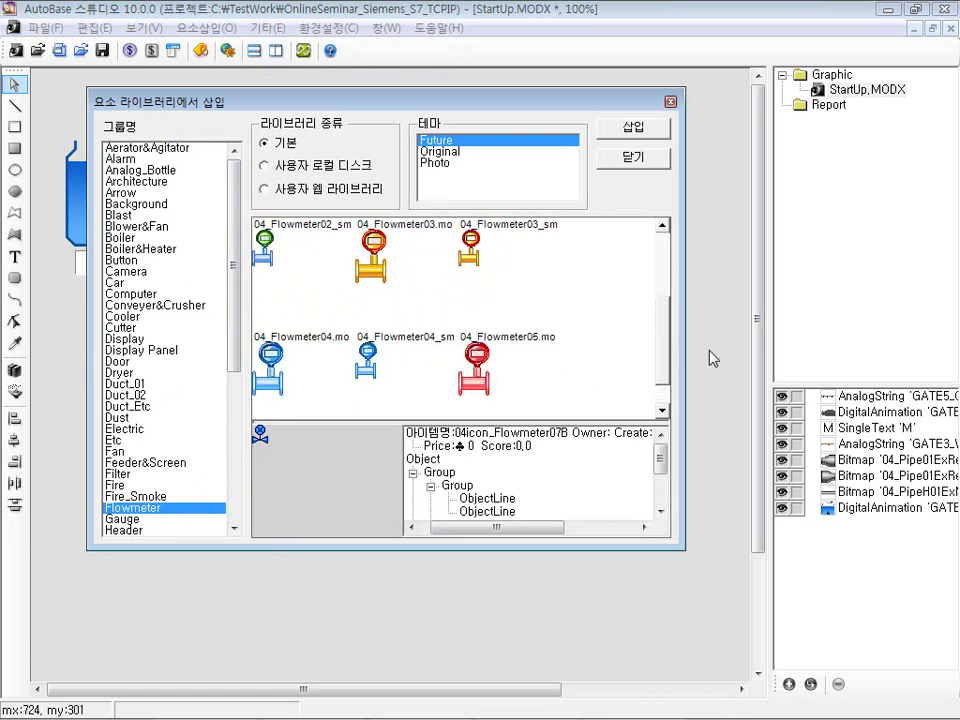
pyautogui.click(663, 411)
pyautogui.click(663, 412)
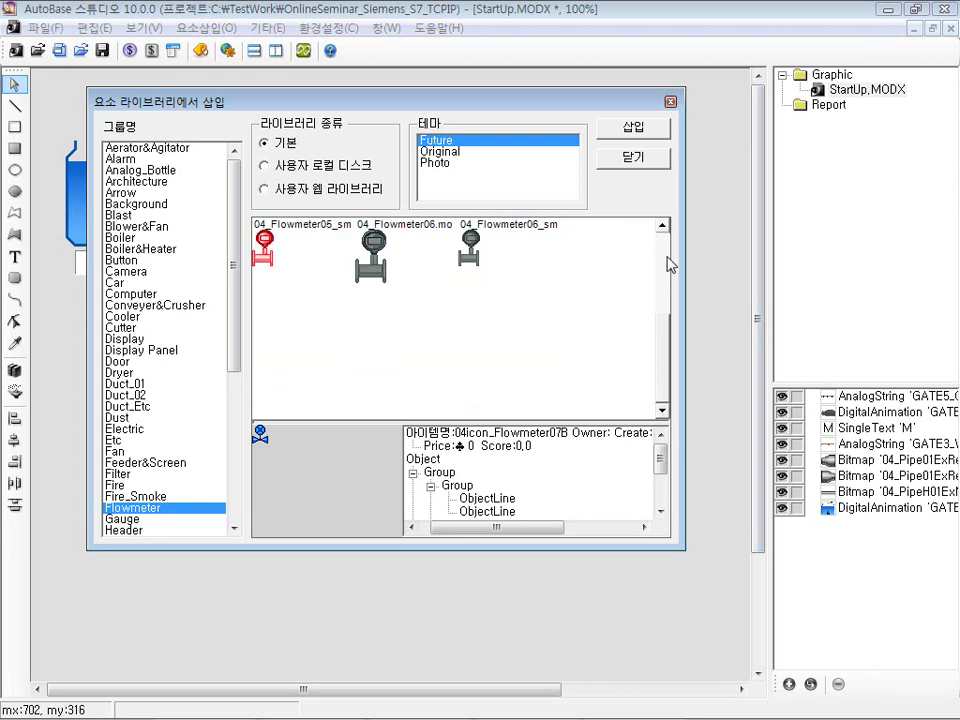
pyautogui.click(662, 226)
pyautogui.click(662, 226)
pyautogui.click(662, 226)
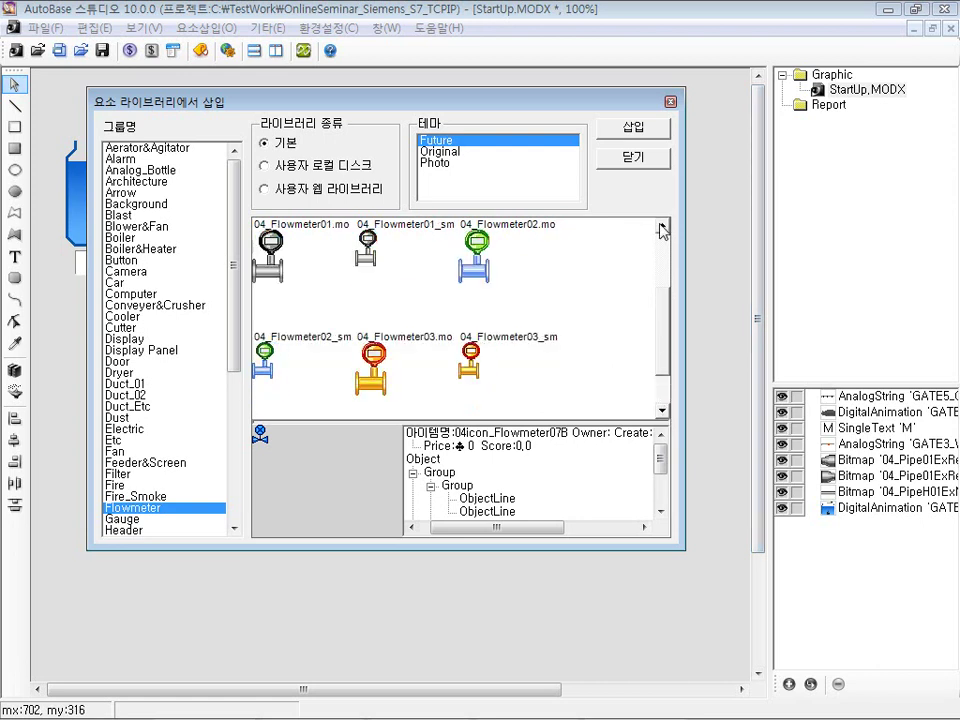
pyautogui.click(317, 268)
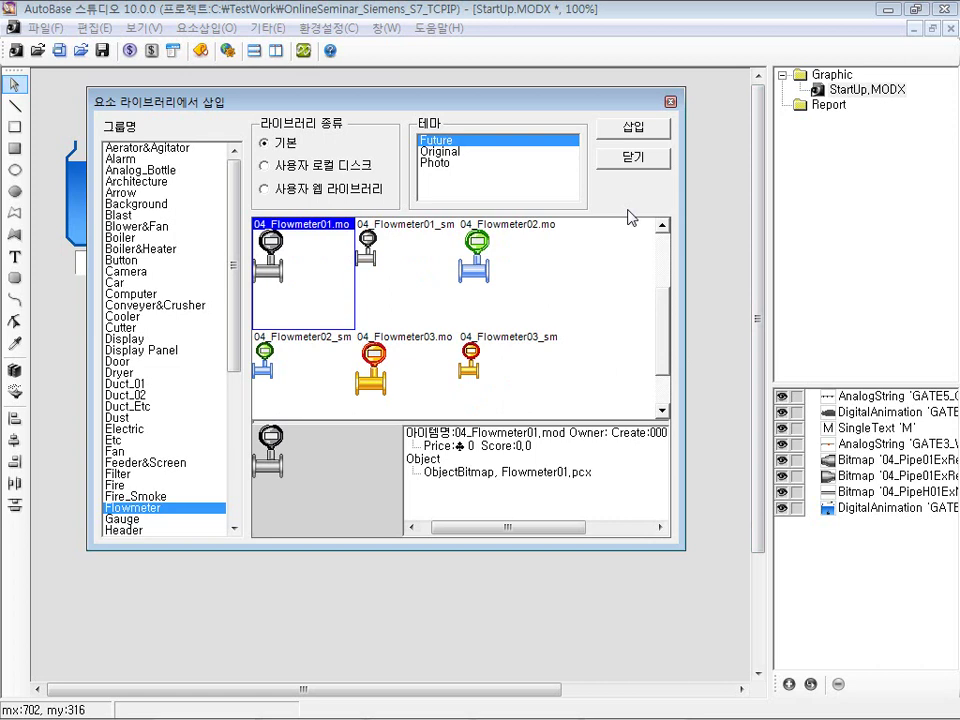
pyautogui.click(645, 135)
pyautogui.click(636, 155)
# - Place the inserted flowmeter at the open end of the horizontal pipe
pyautogui.click(73, 168)
pyautogui.moveTo(61, 174); pyautogui.dragTo(272, 130)
pyautogui.click(301, 183)
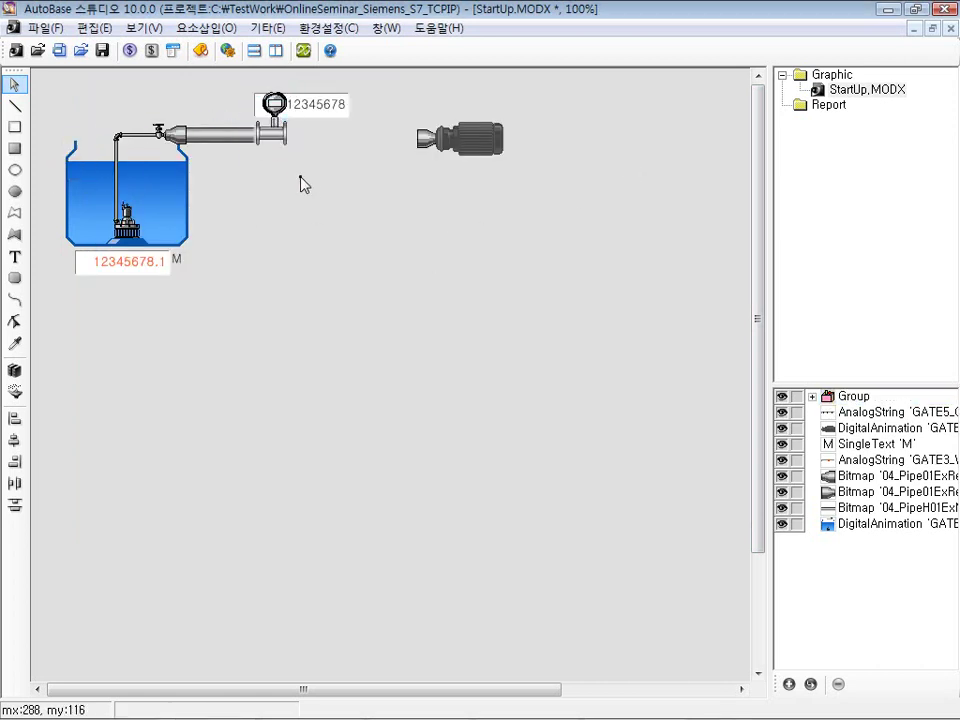
pyautogui.click(272, 115)
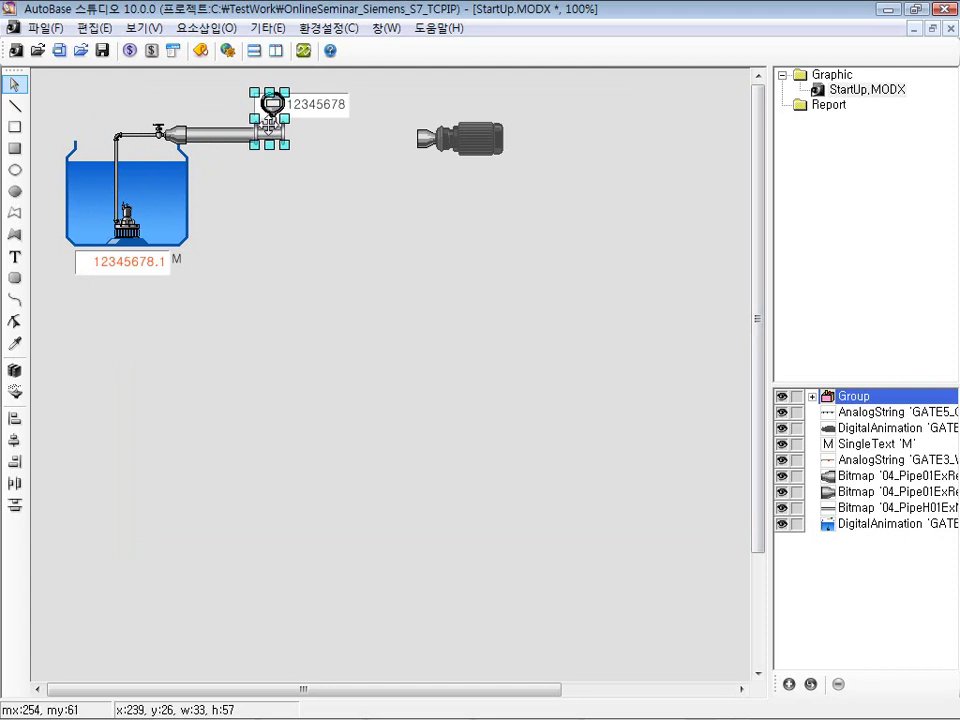
pyautogui.click(313, 135)
# - Move the GATE5 value display off the flowmeter to below the pipe, and shift the whole drawing down and slightly right
pyautogui.click(325, 108)
pyautogui.moveTo(325, 108); pyautogui.dragTo(323, 219)
pyautogui.moveTo(500, 318); pyautogui.dragTo(8, 57)
pyautogui.moveTo(139, 193); pyautogui.dragTo(166, 318)
# - Position the GATE5 value display directly above the flowmeter
pyautogui.click(346, 338)
pyautogui.moveTo(346, 338); pyautogui.dragTo(297, 201)
pyautogui.click(372, 300)
pyautogui.click(450, 264)
pyautogui.click(580, 305)
# - Duplicate the horizontal pipe segment and attach the copy to the right side of the flowmeter
pyautogui.click(242, 265)
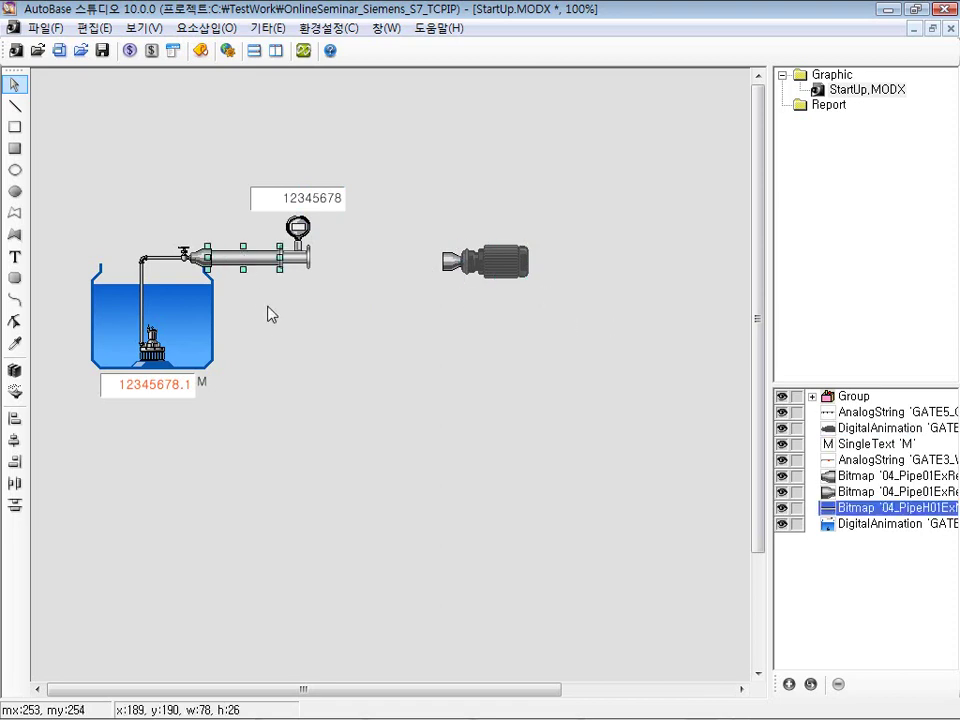
pyautogui.hotkey('ctrl', 'c')
pyautogui.hotkey('ctrl', 'v')
pyautogui.moveTo(258, 268); pyautogui.dragTo(353, 255)
pyautogui.click(431, 336)
pyautogui.click(340, 251)
pyautogui.click(370, 342)
# - Move the motor together with its pipe reducer against the end of the second pipe segment
pyautogui.click(526, 259)
pyautogui.moveTo(572, 311); pyautogui.dragTo(440, 232)
pyautogui.moveTo(518, 264); pyautogui.dragTo(449, 258)
pyautogui.click(483, 330)
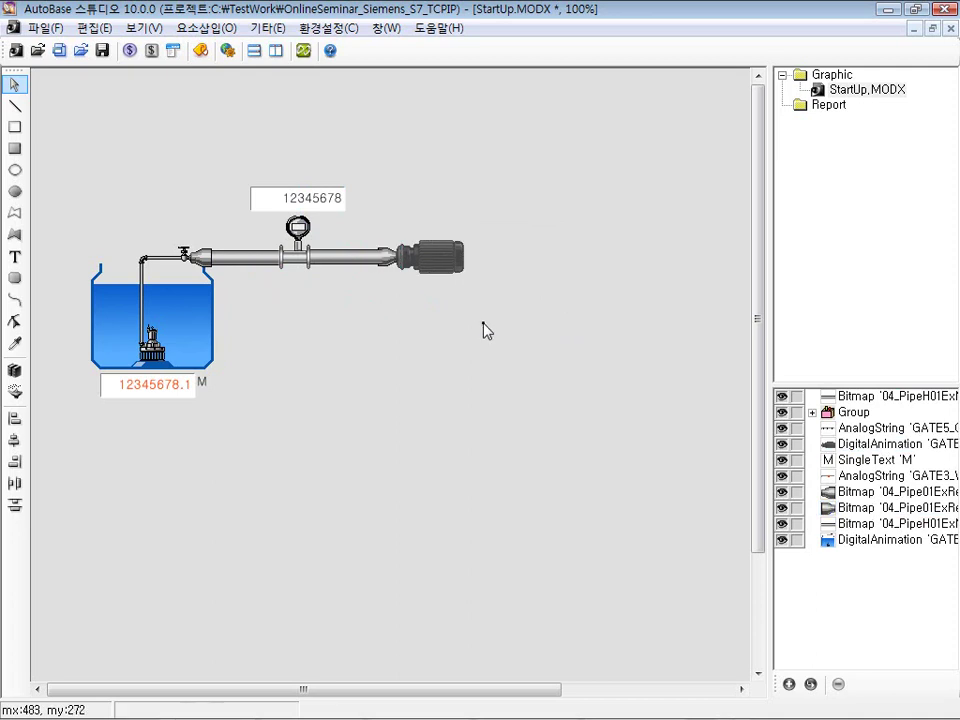
# - Bring the reducer next to the motor to the front, and bring the motor in front of it
pyautogui.click(388, 259)
pyautogui.rightClick(388, 253)
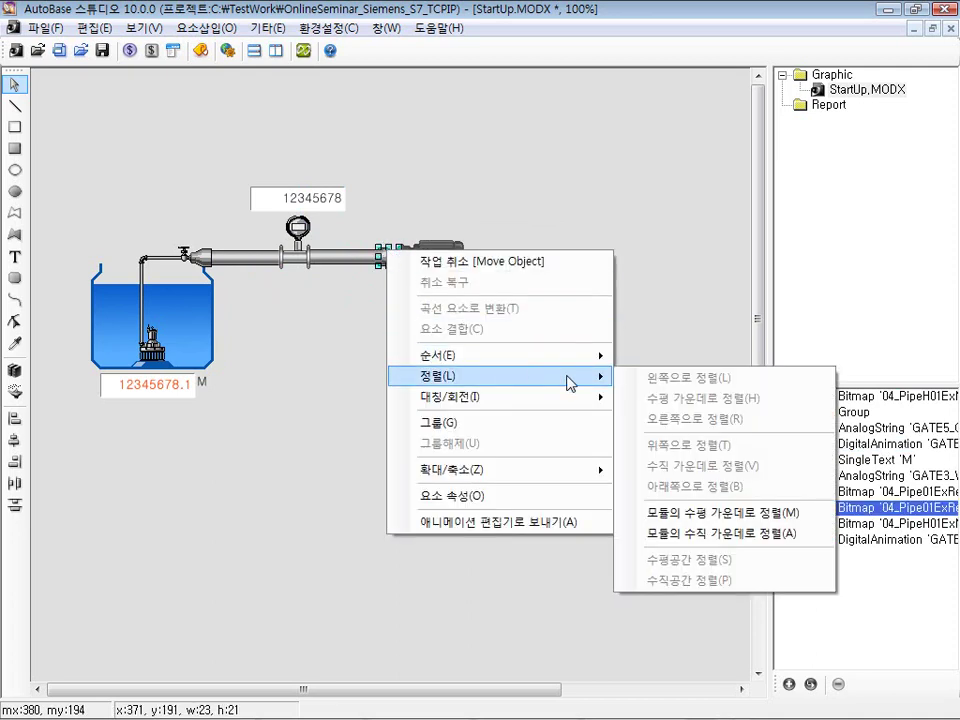
pyautogui.moveTo(546, 360)
pyautogui.click(655, 357)
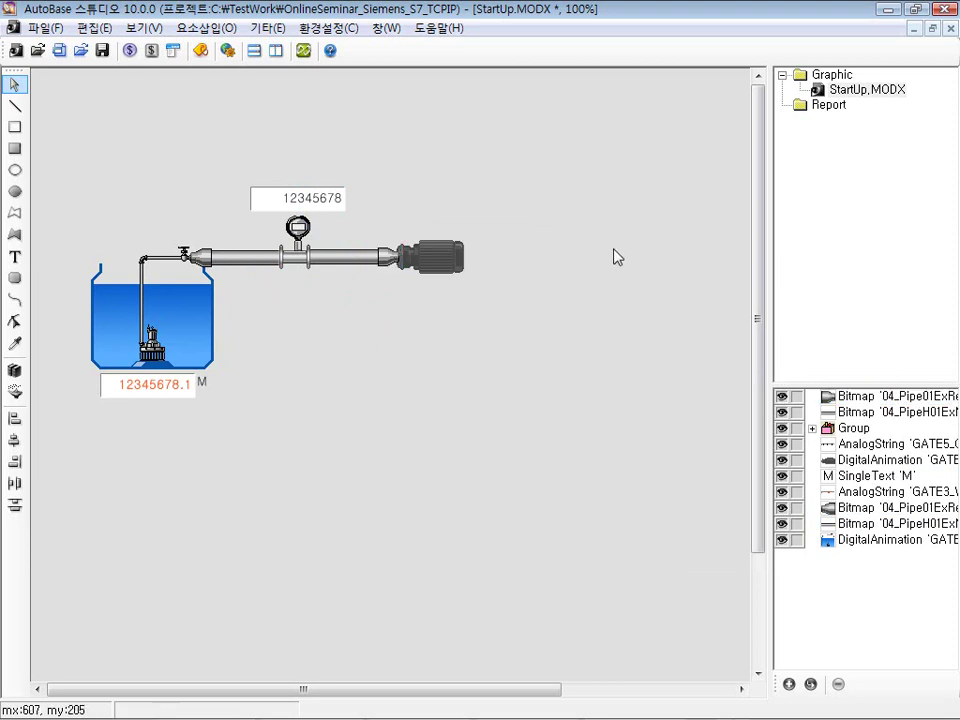
pyautogui.click(400, 264)
pyautogui.rightClick(430, 259)
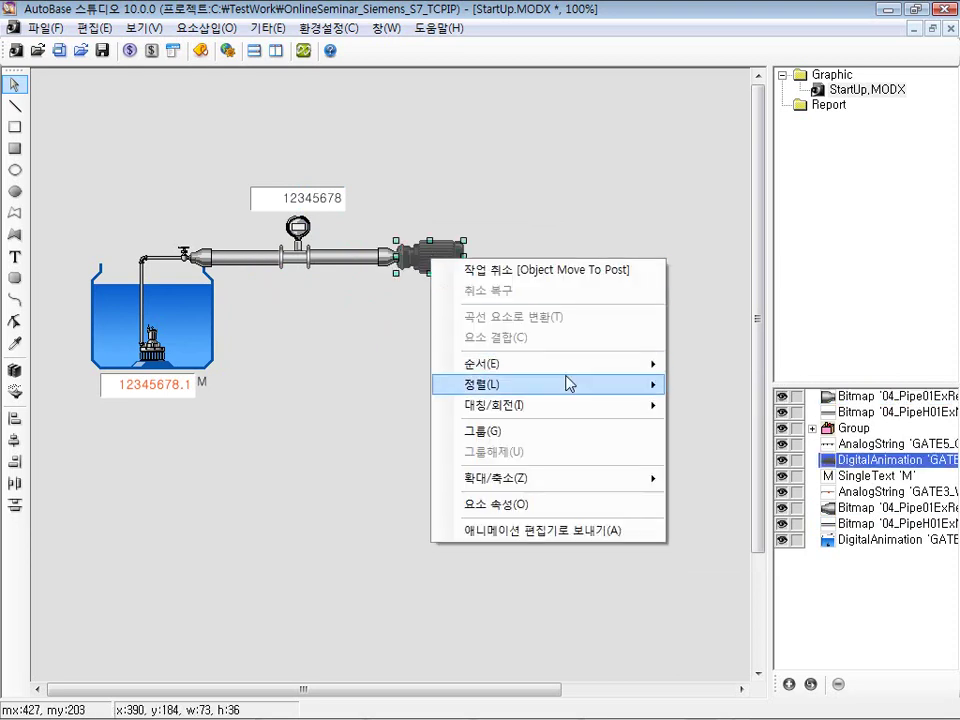
pyautogui.moveTo(626, 368)
pyautogui.click(695, 365)
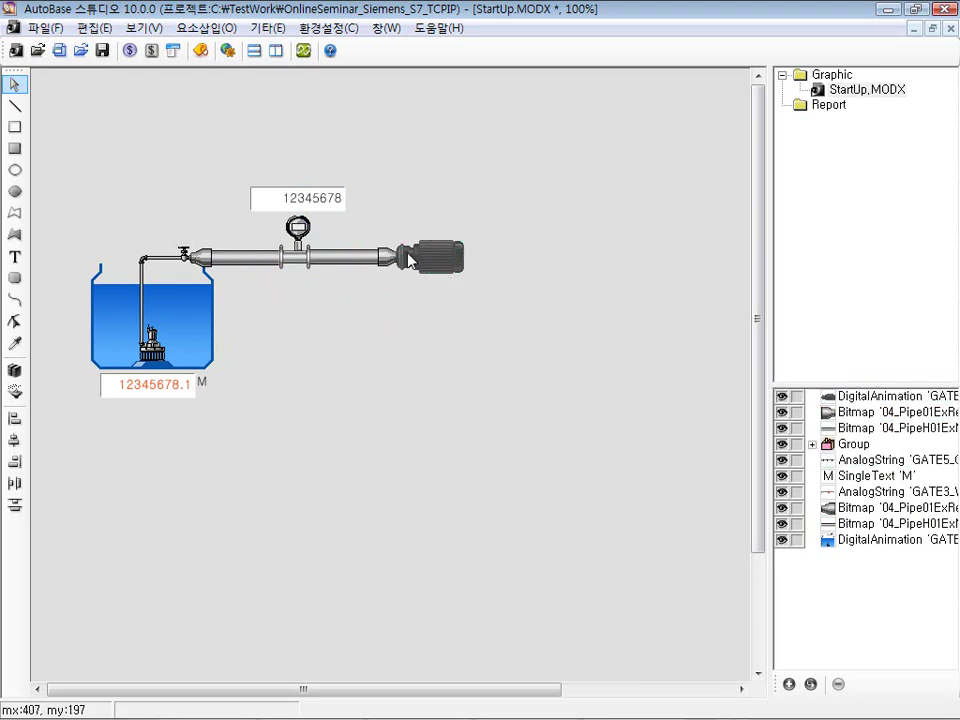
# - Check which drawing part the second pipe's entry in the object list refers to, and clear the selection
pyautogui.click(435, 262)
pyautogui.click(857, 428)
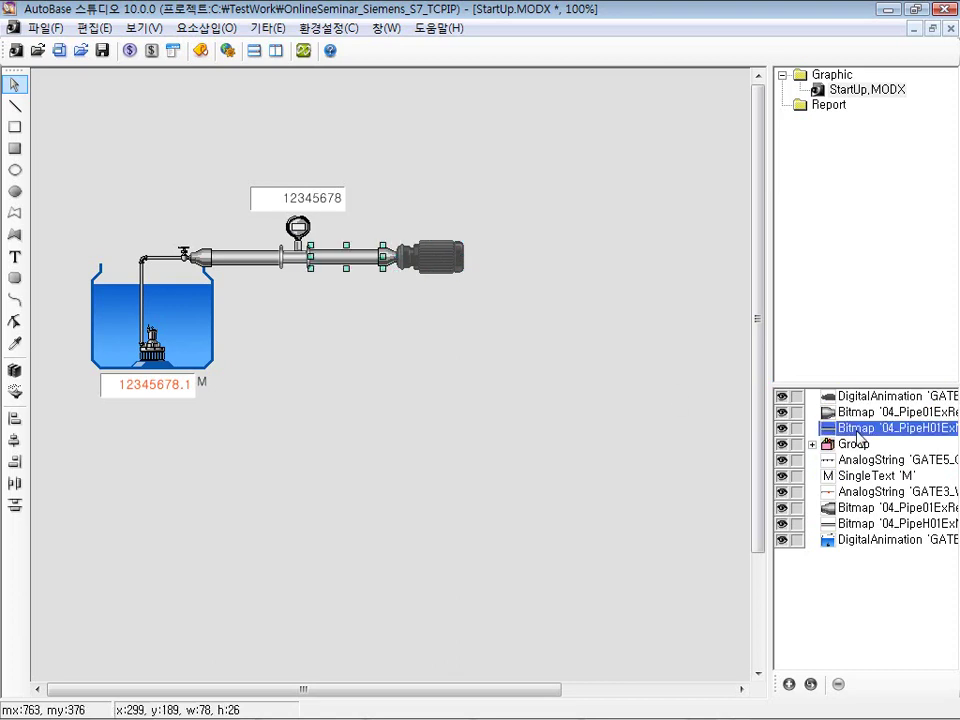
pyautogui.moveTo(872, 435); pyautogui.dragTo(842, 432)
pyautogui.click(501, 383)
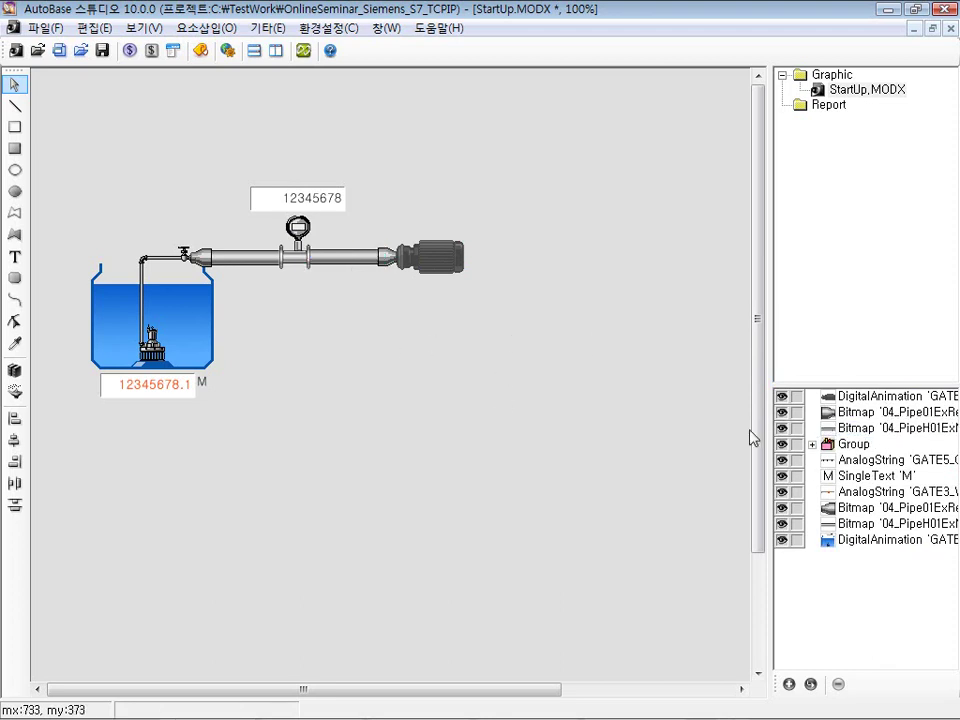
# - Check which tag is assigned to the value display above the flowmeter and close its properties
pyautogui.click(302, 207)
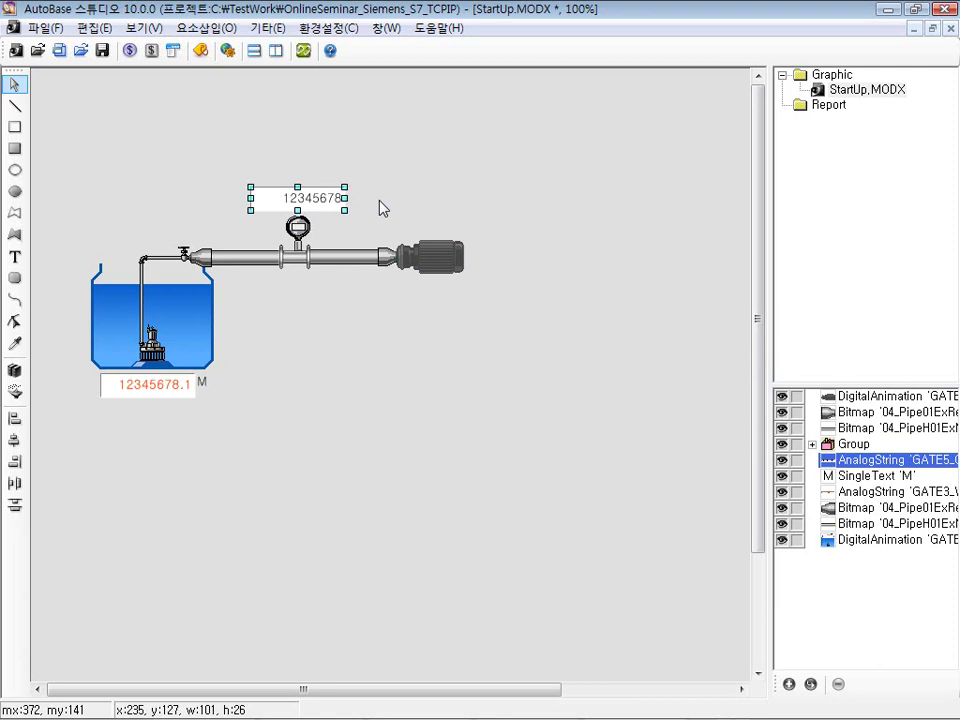
pyautogui.doubleClick(294, 205)
pyautogui.click(156, 102)
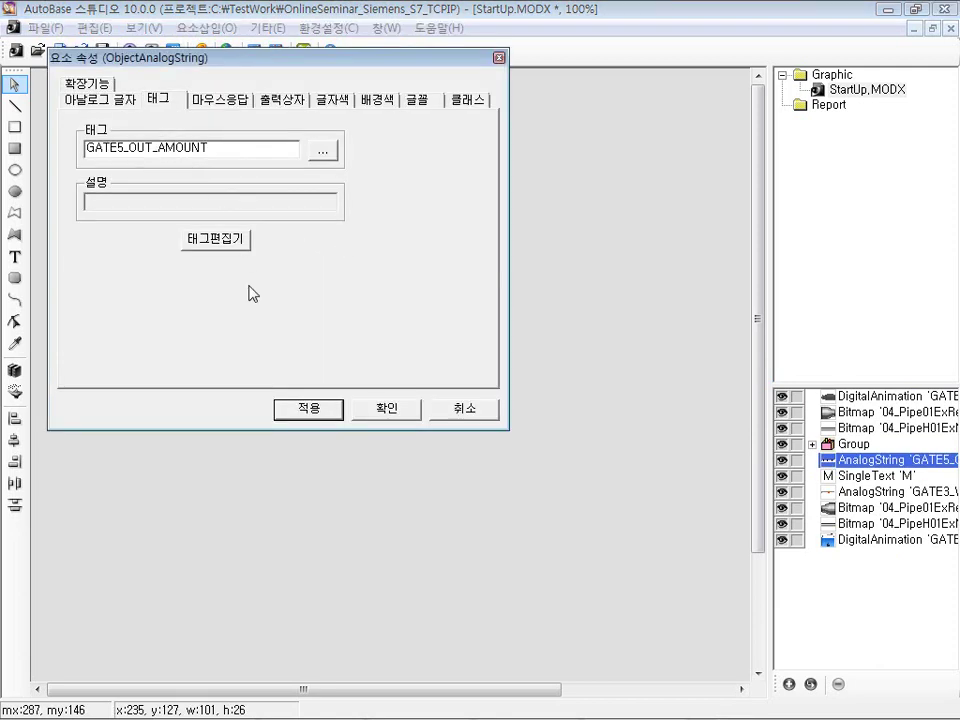
pyautogui.click(303, 410)
pyautogui.click(440, 411)
pyautogui.click(500, 230)
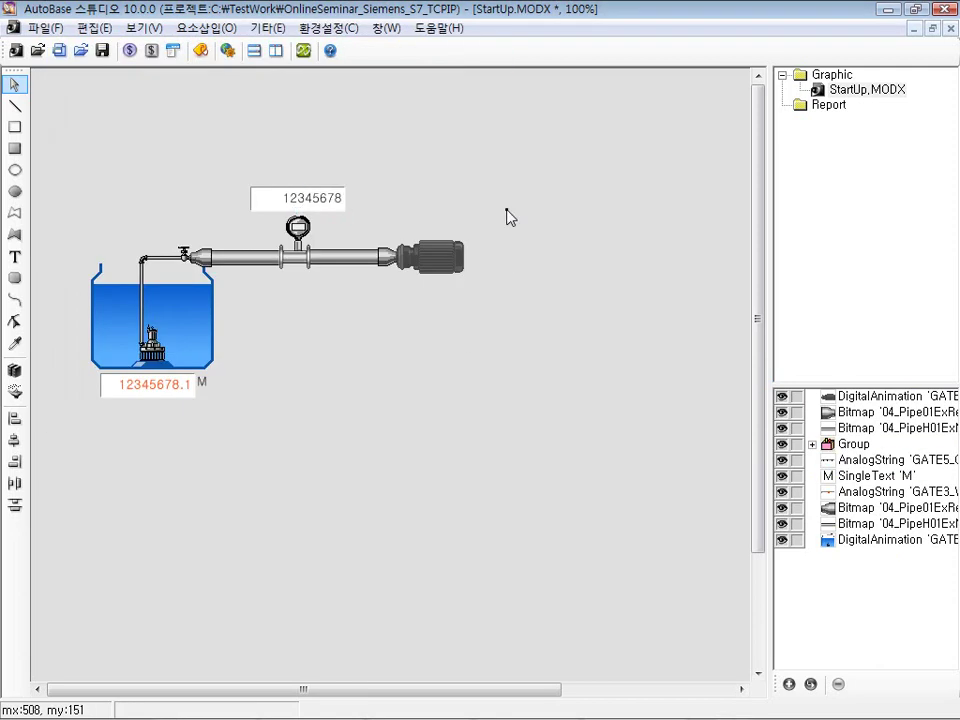
# - Run the monitoring program, check the values on the StartUp graphic and exit back to the editor
pyautogui.click(303, 55)
pyautogui.click(456, 489)
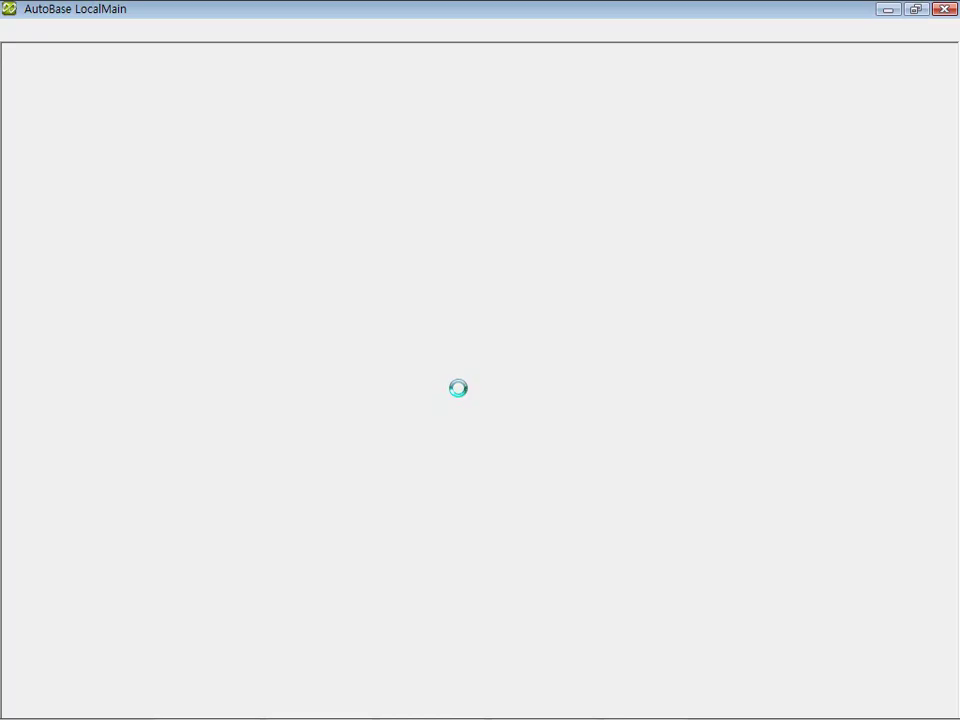
pyautogui.click(597, 433)
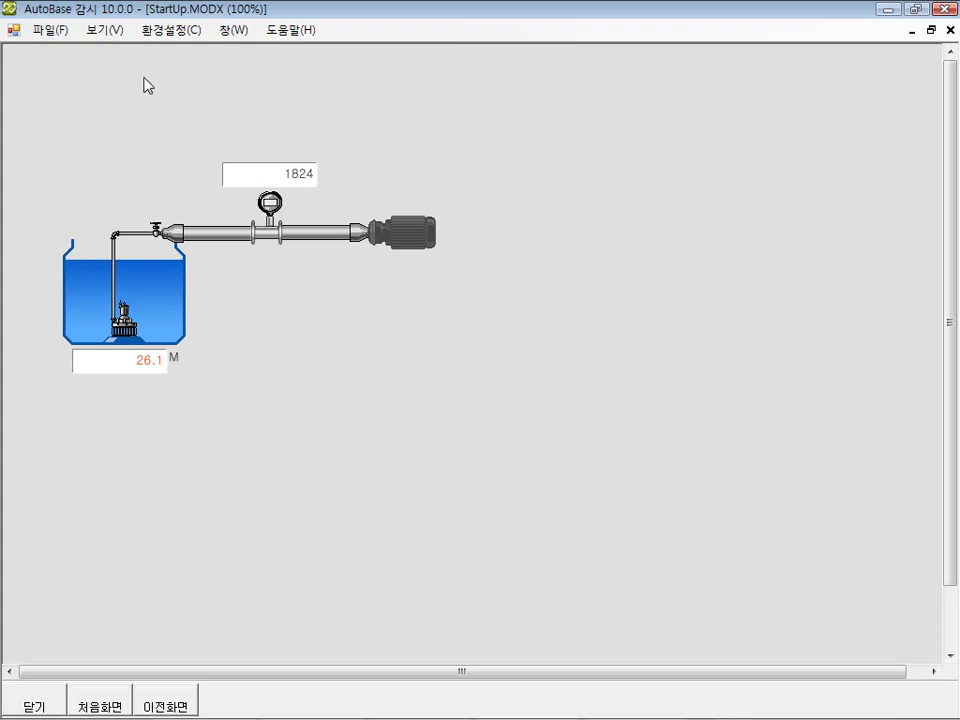
pyautogui.click(104, 30)
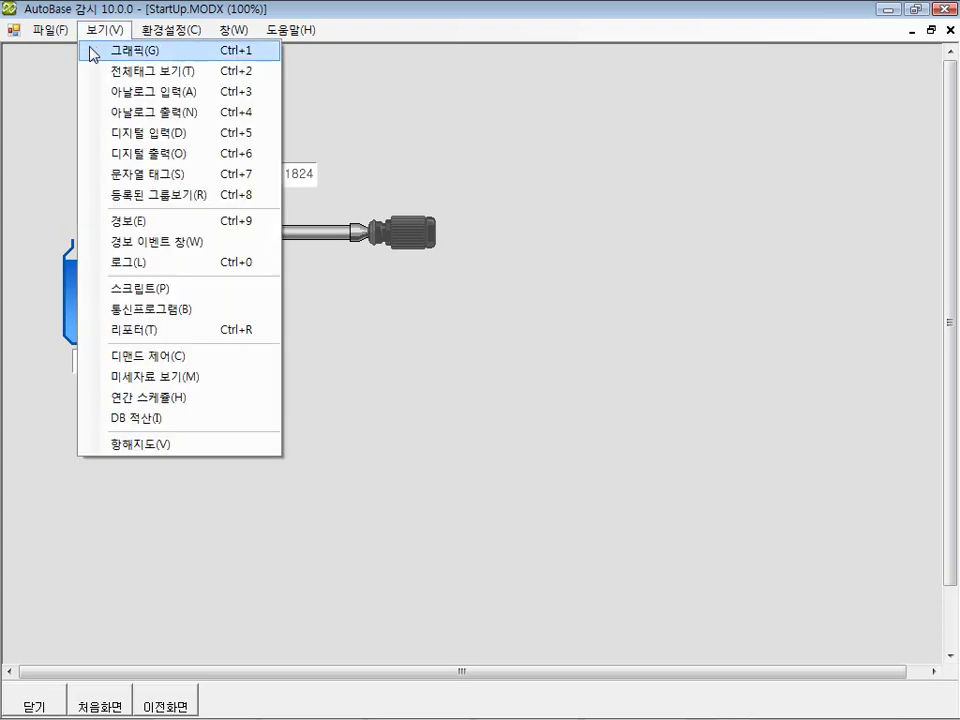
pyautogui.moveTo(50, 30)
pyautogui.click(94, 219)
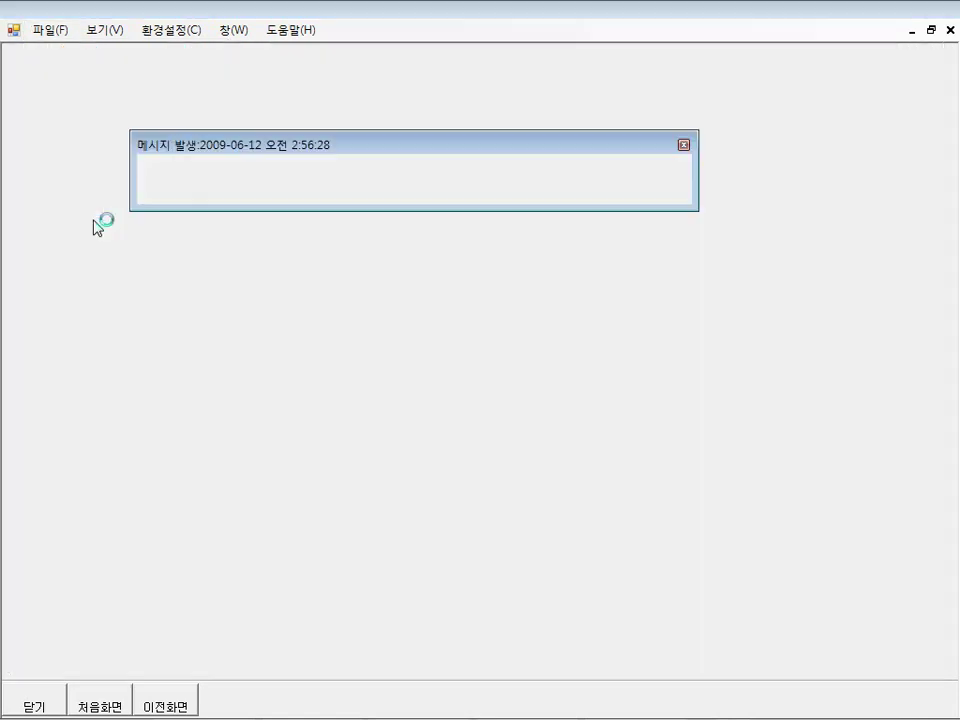
# - Select all graphics and move them together toward the upper-left corner of the StartUp canvas
pyautogui.moveTo(640, 455); pyautogui.dragTo(132, 158)
pyautogui.moveTo(165, 270); pyautogui.dragTo(122, 203)
pyautogui.click(270, 291)
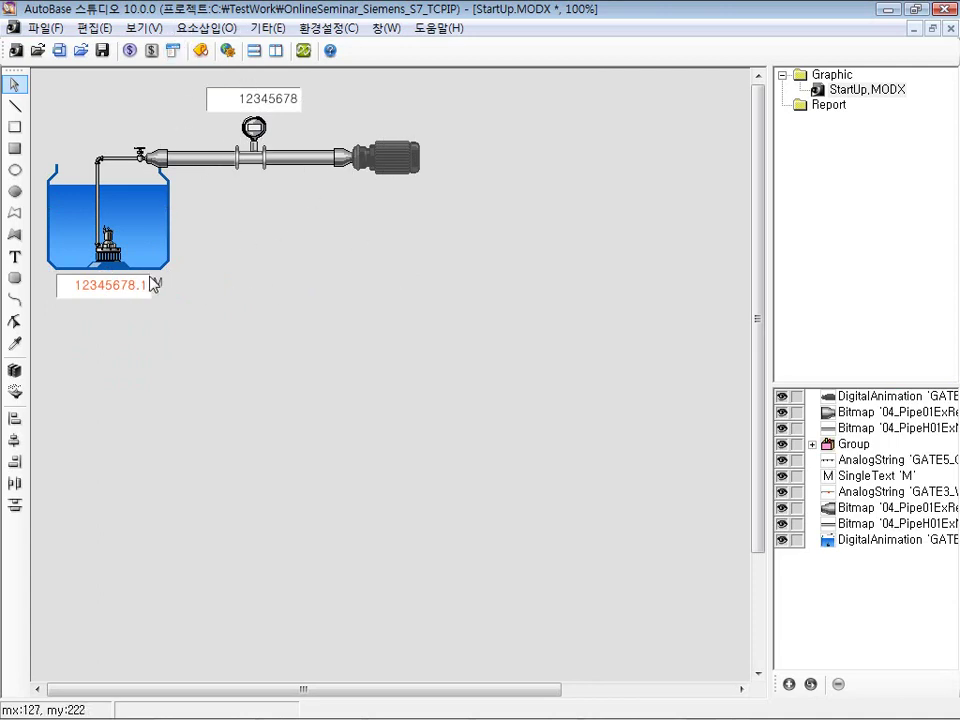
# - Insert a Multi Graph below the pipe and enlarge it to about 652 by 417
pyautogui.click(205, 28)
pyautogui.moveTo(455, 223)
pyautogui.moveTo(493, 236)
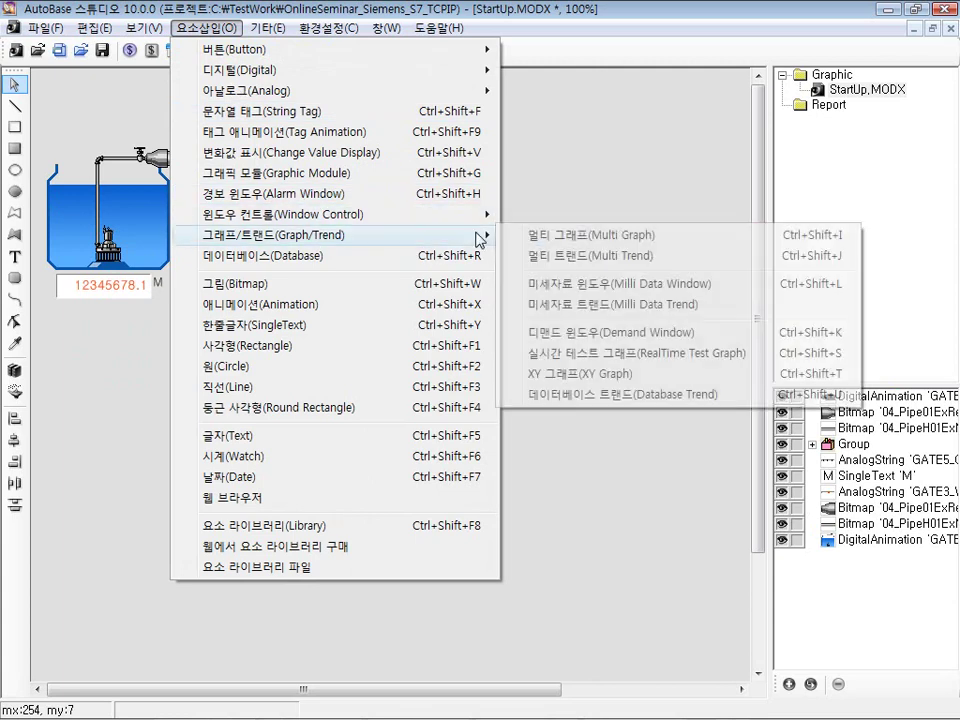
pyautogui.click(578, 243)
pyautogui.moveTo(266, 212); pyautogui.dragTo(414, 308)
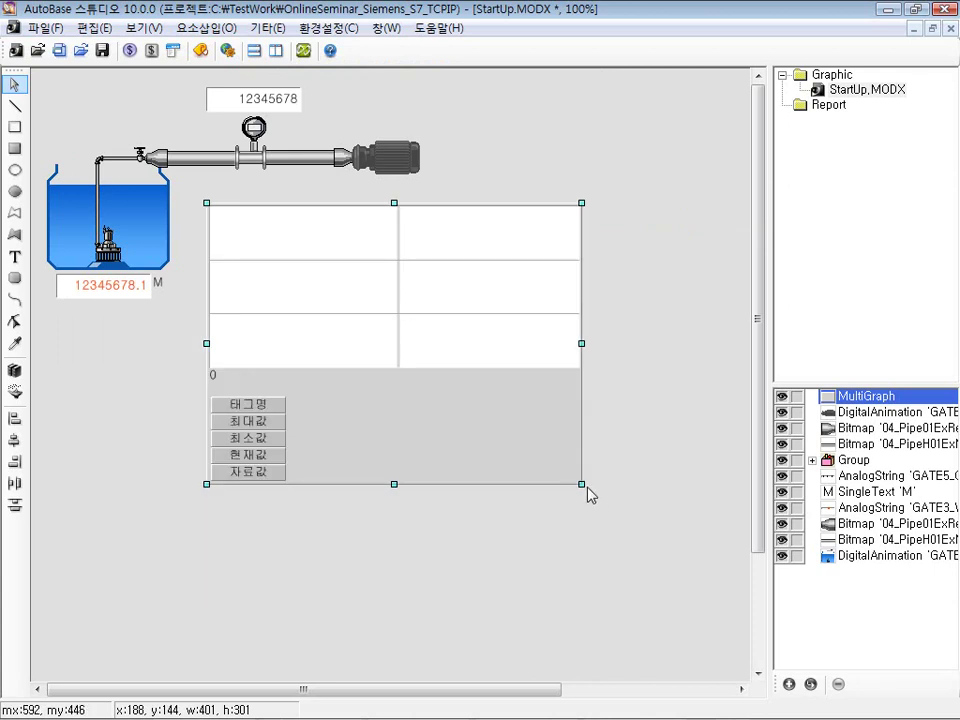
pyautogui.click(643, 690)
pyautogui.moveTo(343, 483); pyautogui.dragTo(577, 591)
pyautogui.click(124, 690)
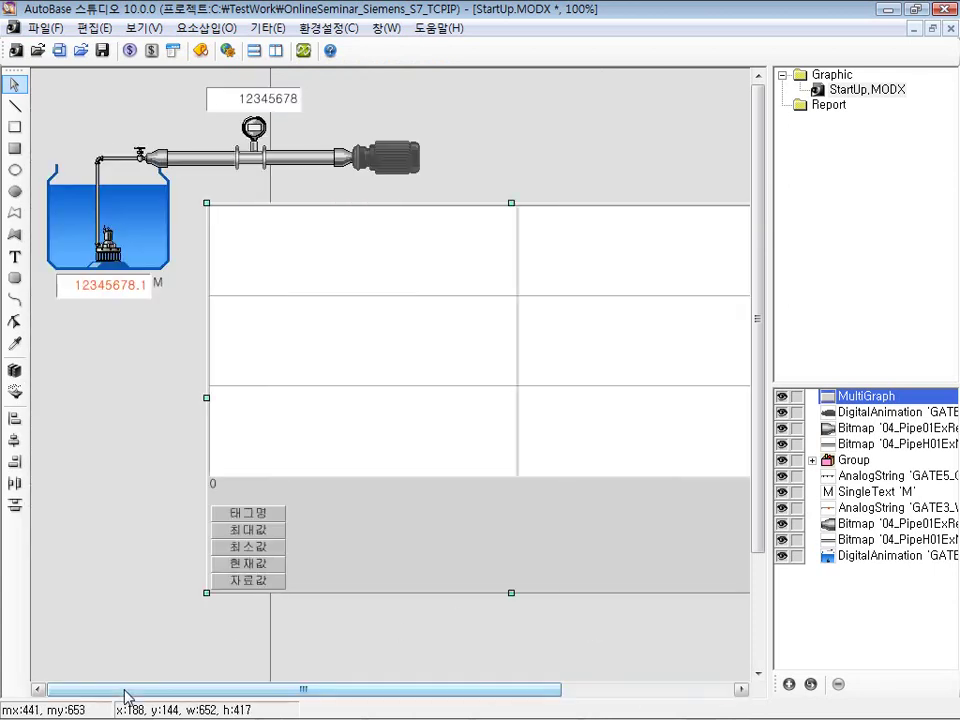
# - Add the GATE3_WATER_LEVEL and GATE5_OUT_AMOUNT tags as members of the Multi Graph
pyautogui.doubleClick(420, 432)
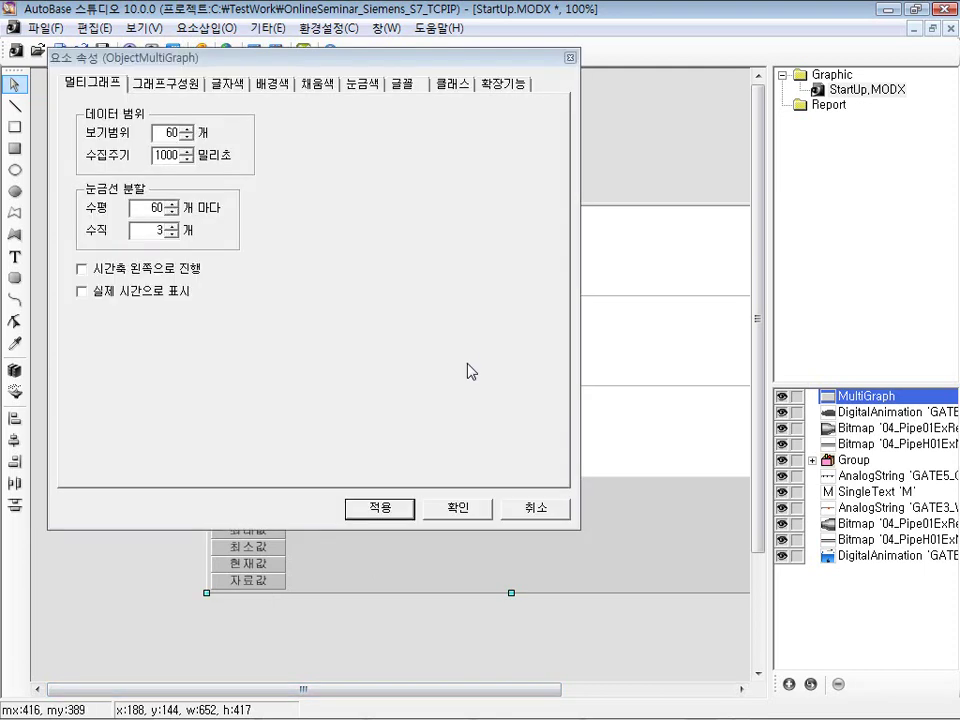
pyautogui.click(186, 84)
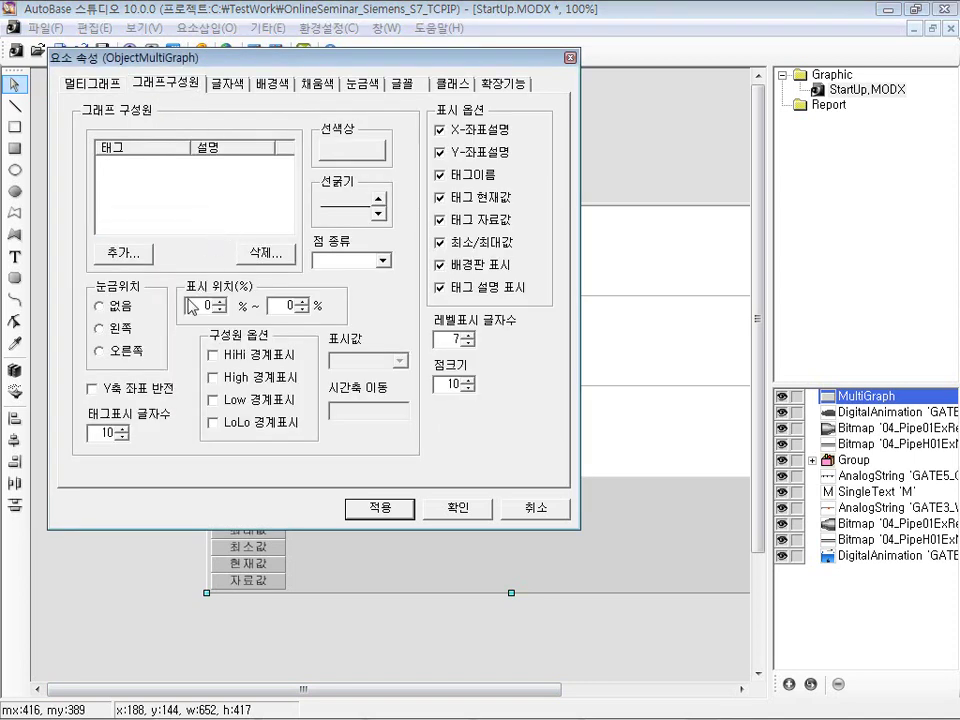
pyautogui.click(124, 253)
pyautogui.doubleClick(393, 259)
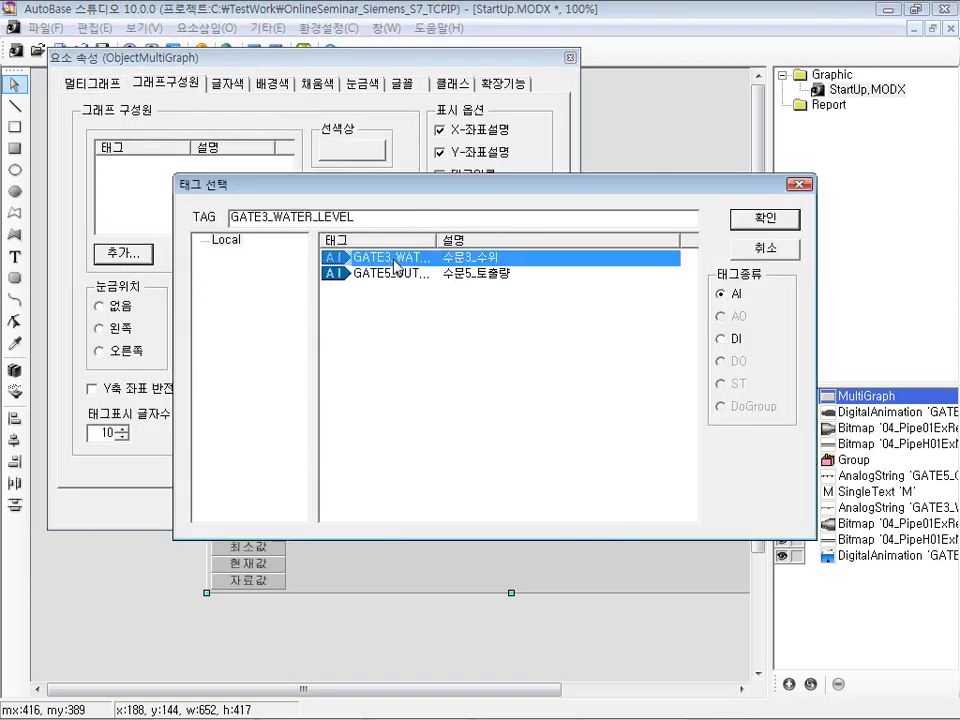
pyautogui.click(130, 254)
pyautogui.doubleClick(495, 277)
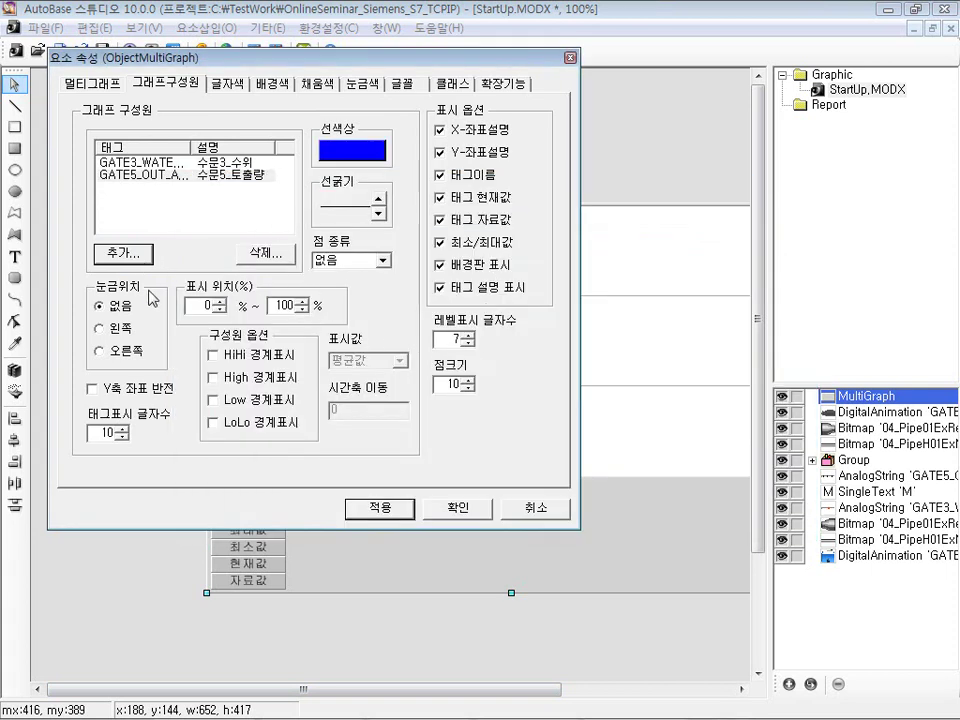
# - Set the scale position of both Multi Graph members, GATE3_WATER_LEVEL and GATE5_OUT_AMOUNT, to left (왼쪽)
pyautogui.click(240, 164)
pyautogui.click(120, 303)
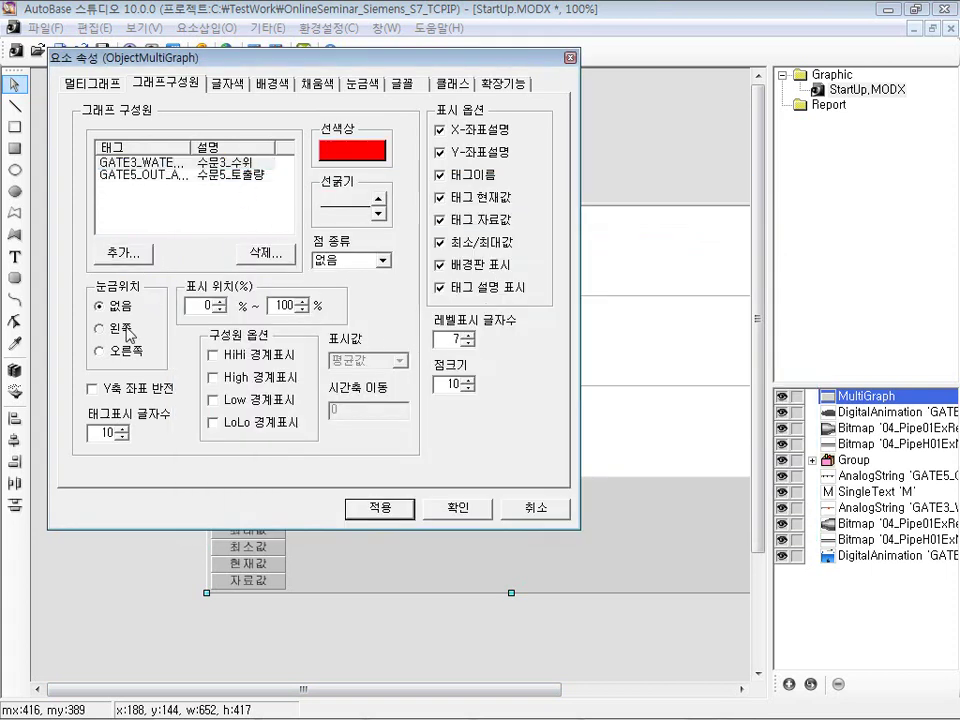
pyautogui.click(257, 175)
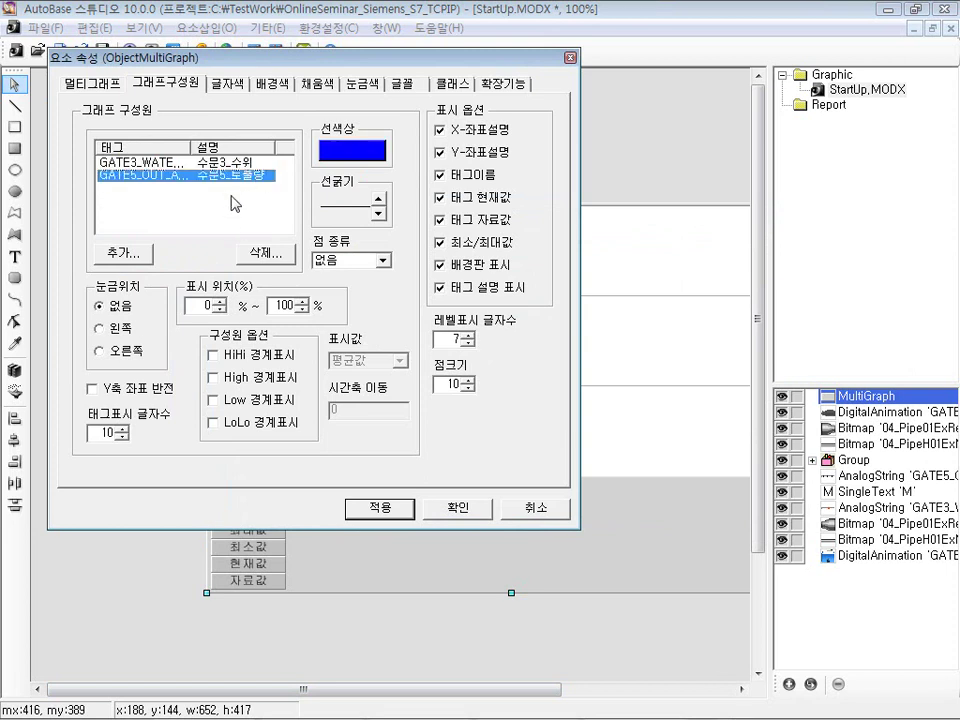
pyautogui.click(126, 330)
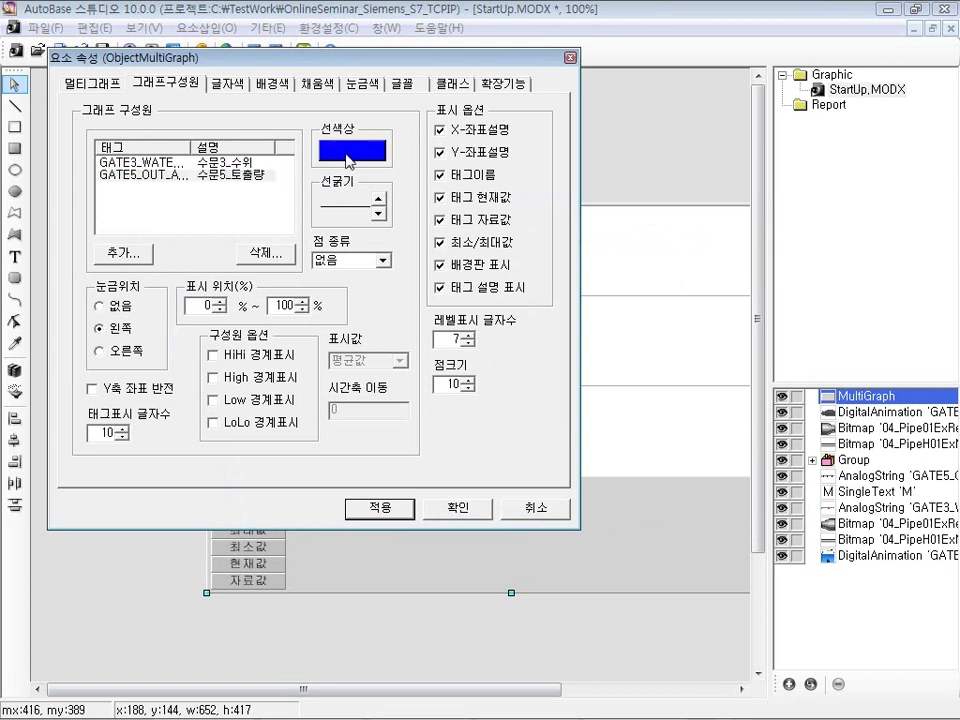
# - Thicken the GATE5_OUT_AMOUNT line, give it triangular (삼각형) points and apply the changes to the graph
pyautogui.click(380, 198)
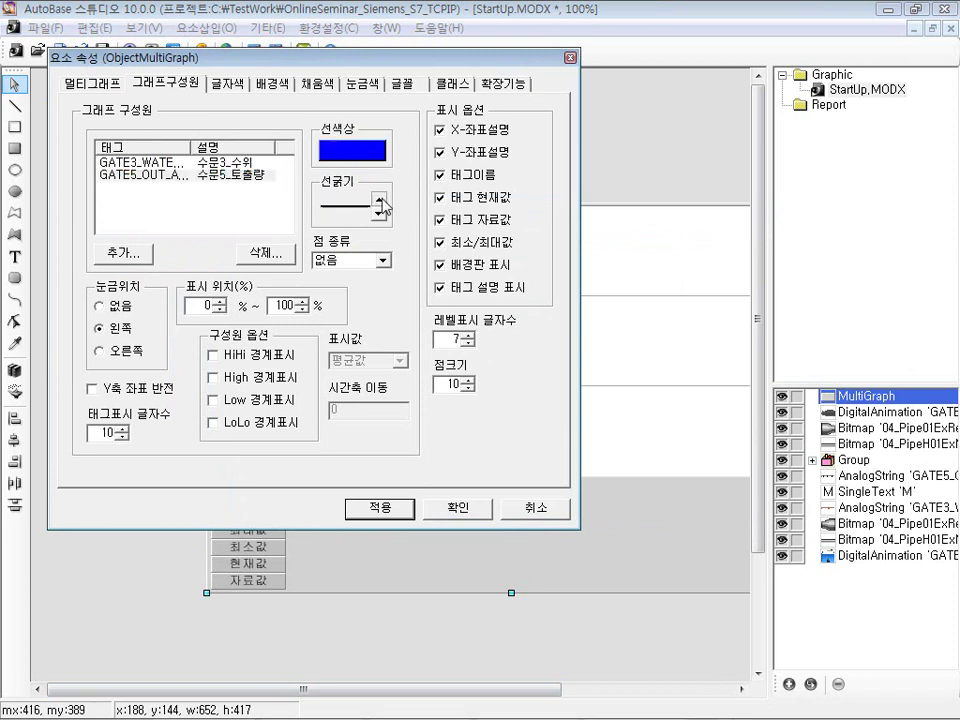
pyautogui.click(381, 261)
pyautogui.click(352, 312)
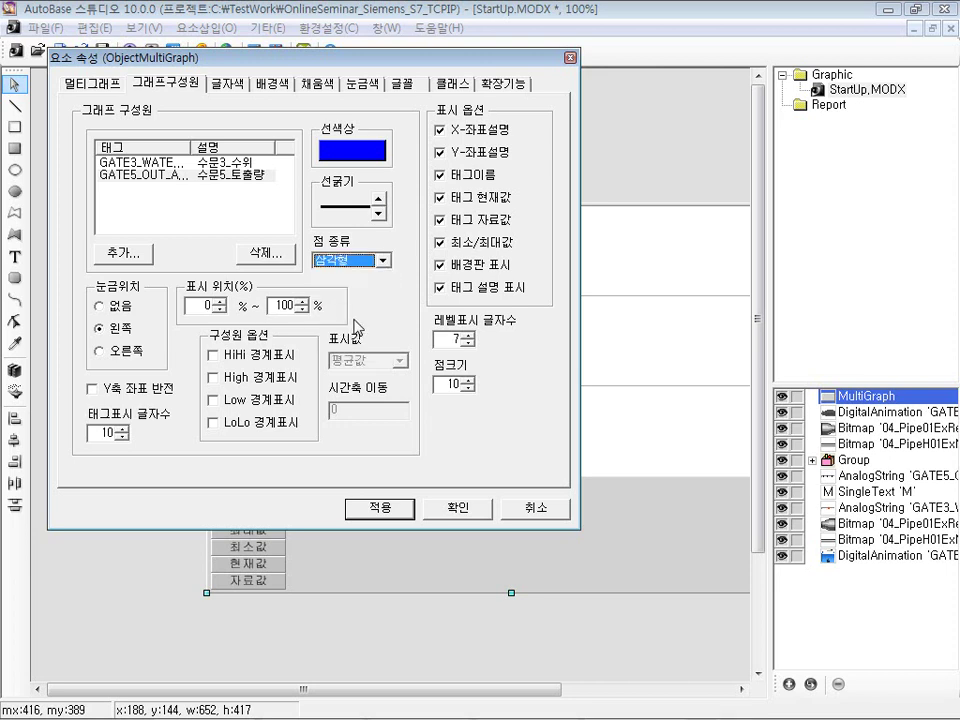
pyautogui.click(380, 508)
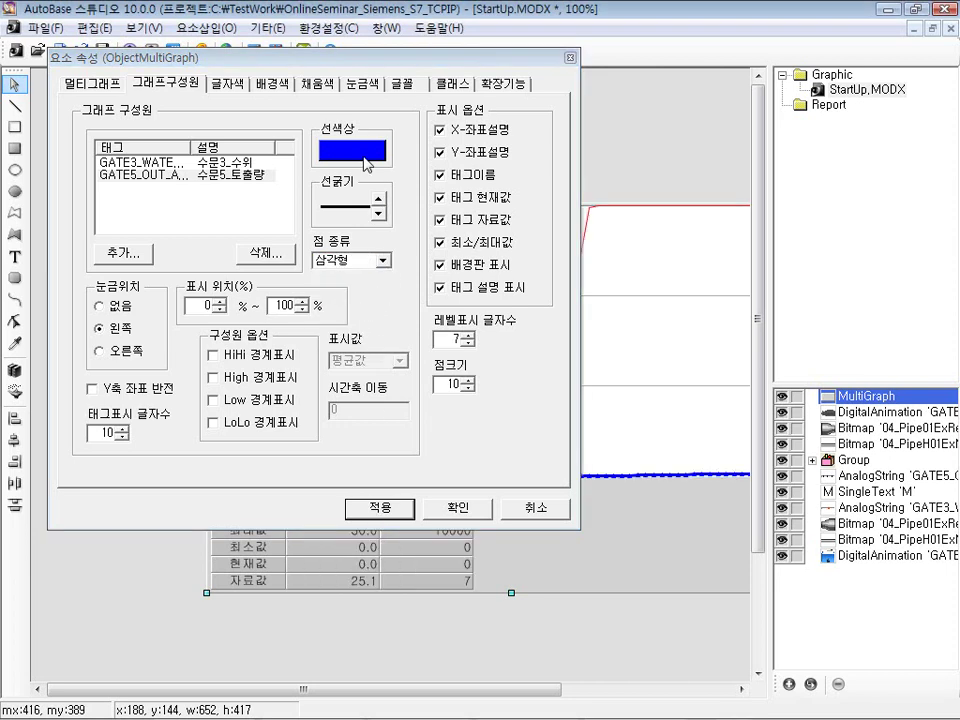
# - Give the GATE3_WATER_LEVEL member circular (원형) points and a thicker line, then apply and accept the Multi Graph properties
pyautogui.click(255, 178)
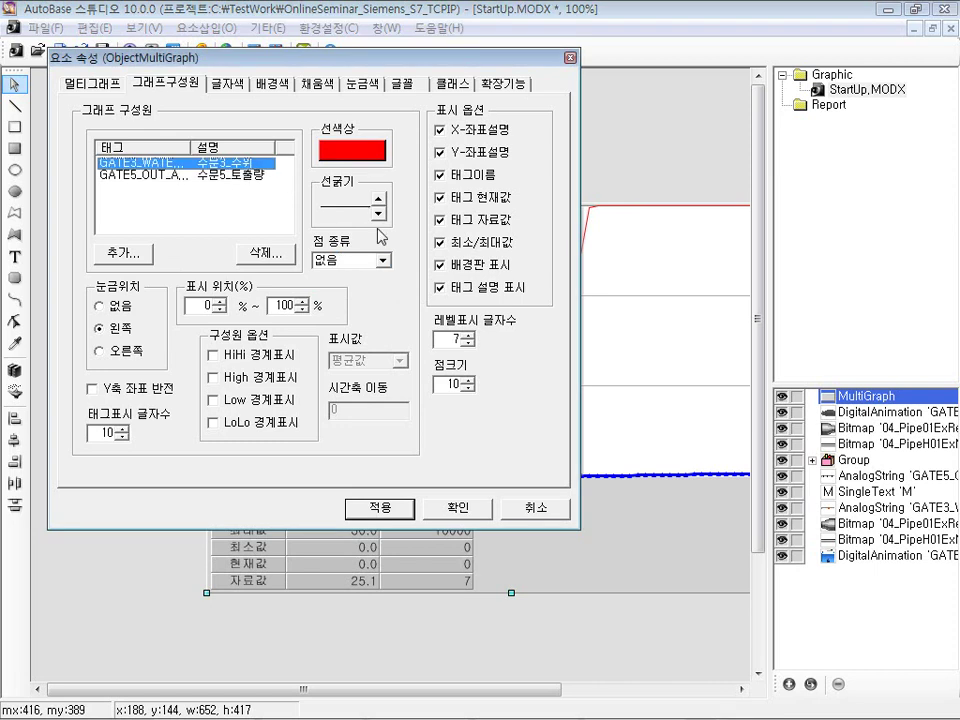
pyautogui.click(381, 260)
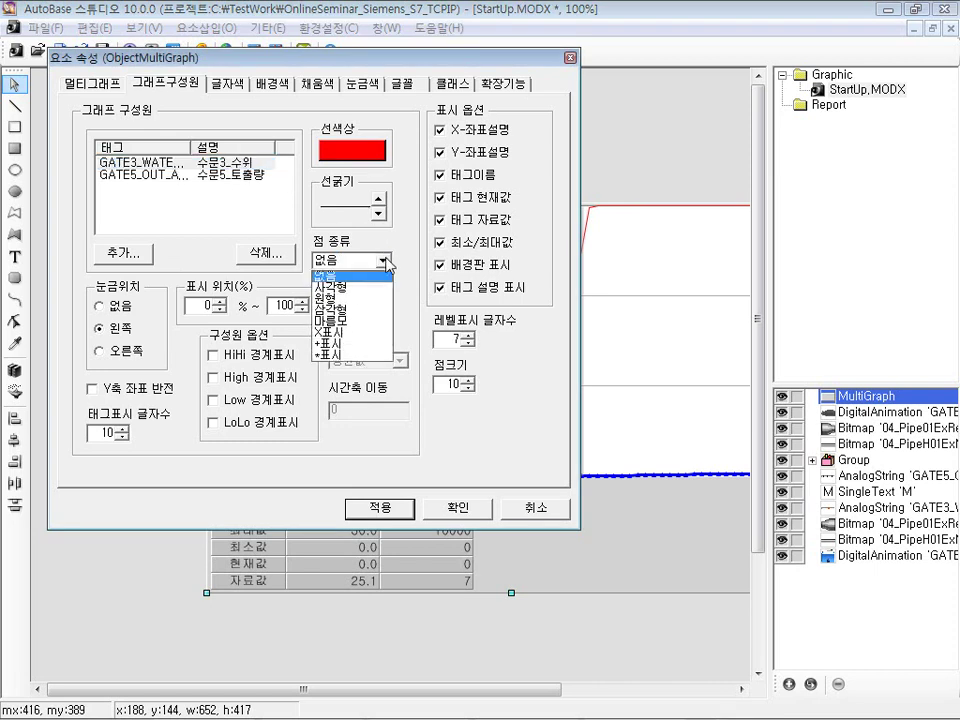
pyautogui.click(356, 298)
pyautogui.click(379, 198)
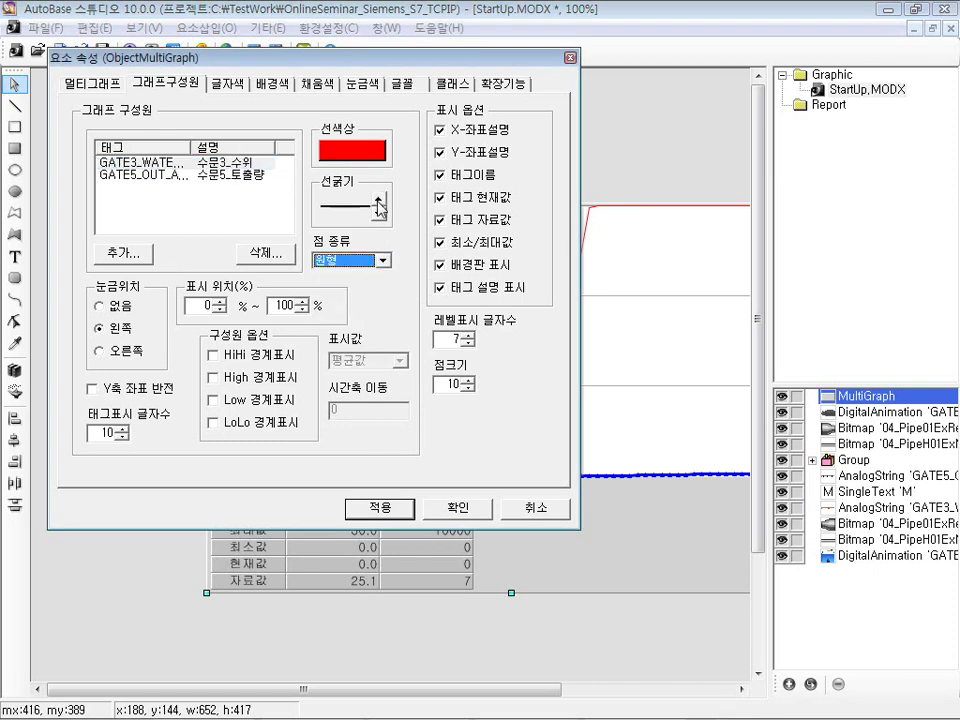
pyautogui.click(402, 508)
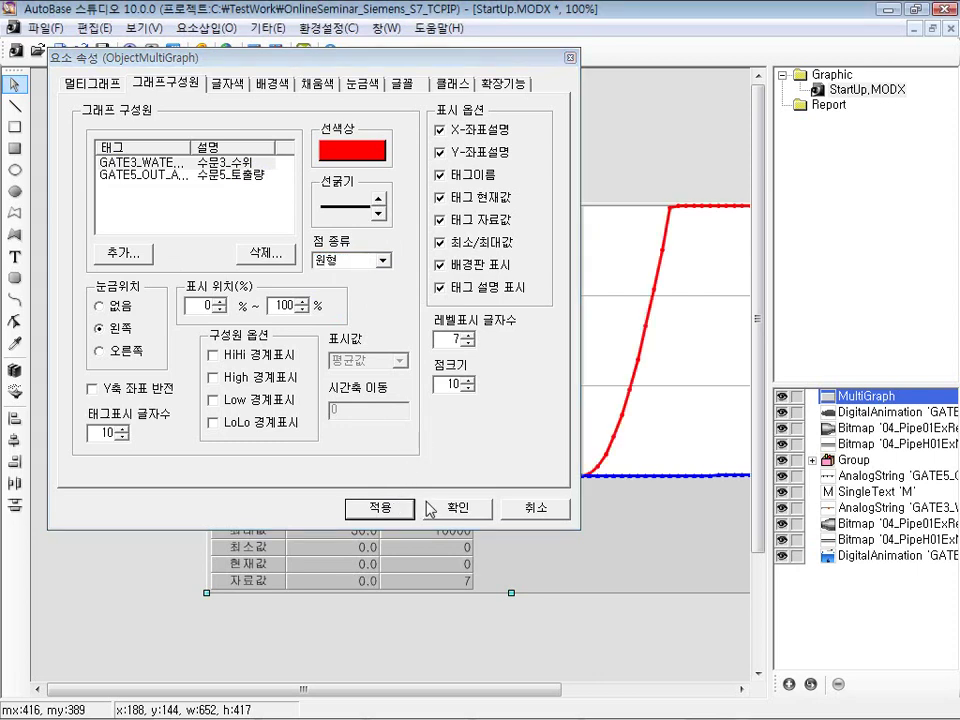
pyautogui.click(452, 508)
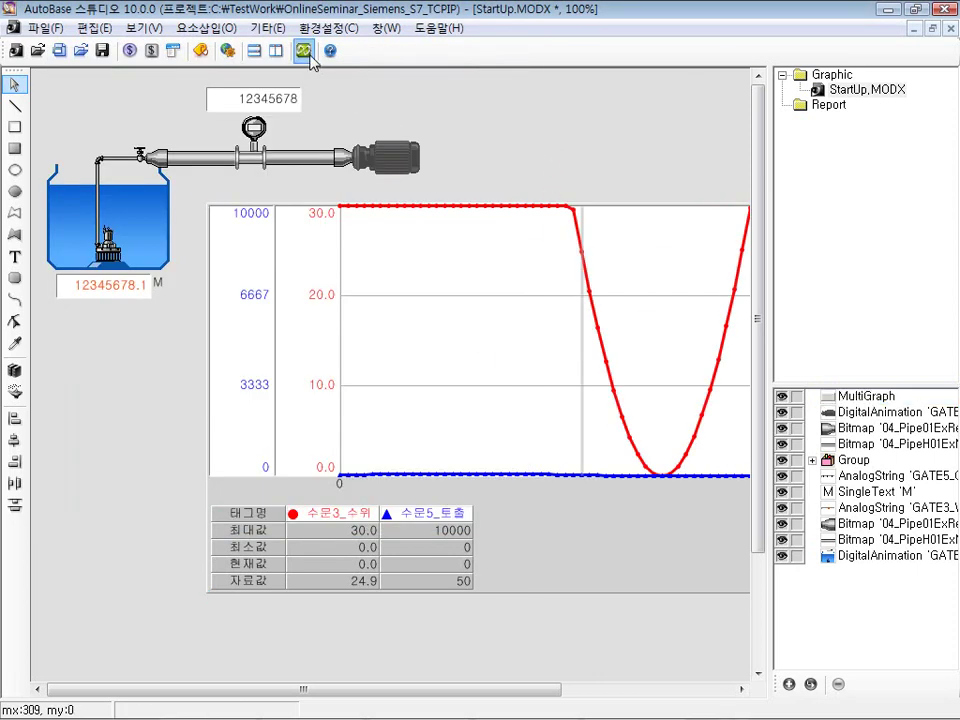
# - Run the monitoring program, check the Multi Graph trends on the StartUp graphic and exit back to the editor
pyautogui.click(303, 50)
pyautogui.click(456, 428)
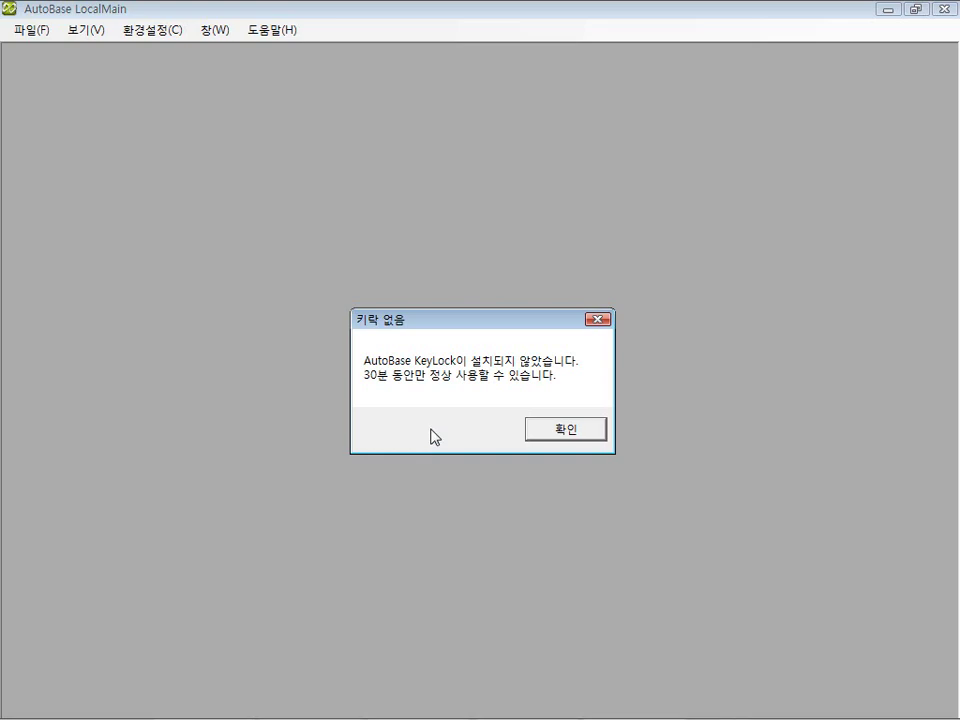
pyautogui.click(536, 428)
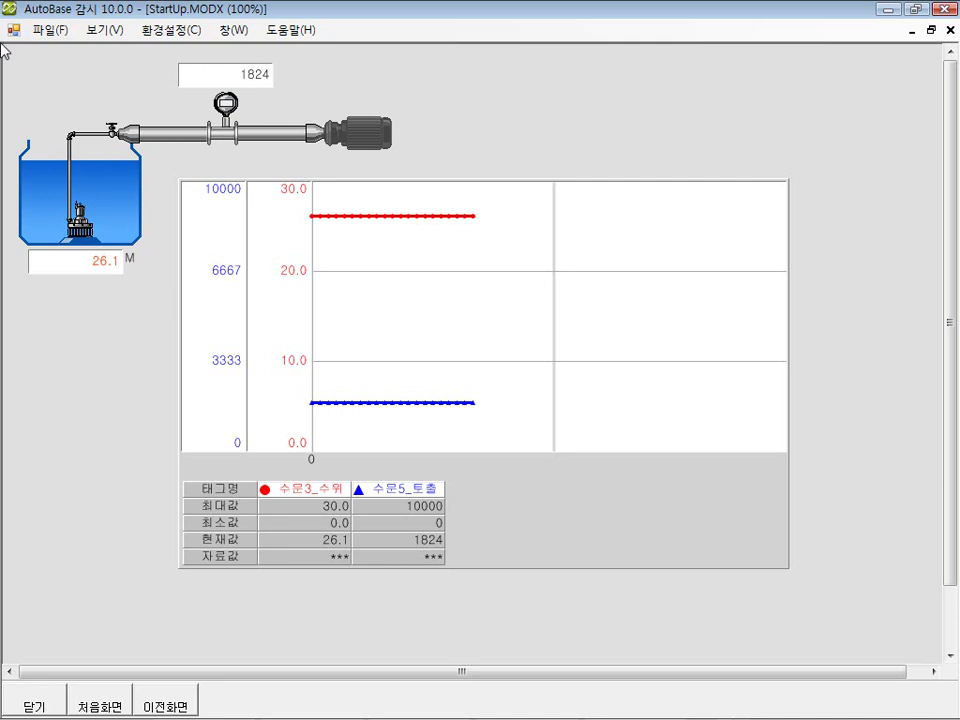
pyautogui.click(30, 29)
pyautogui.click(80, 210)
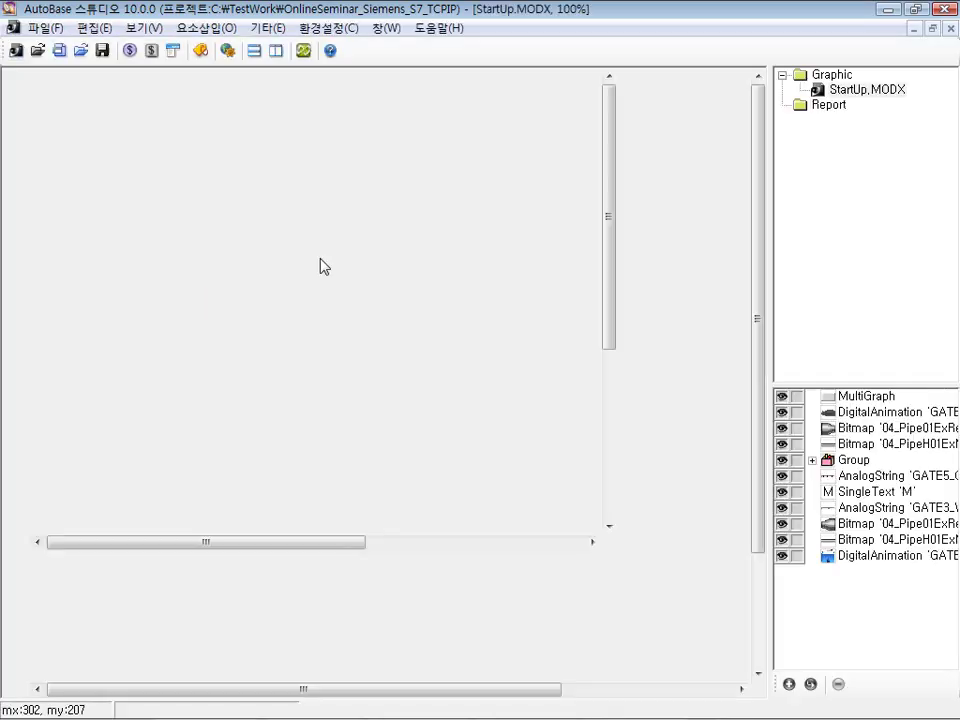
pyautogui.click(285, 28)
pyautogui.moveTo(229, 28)
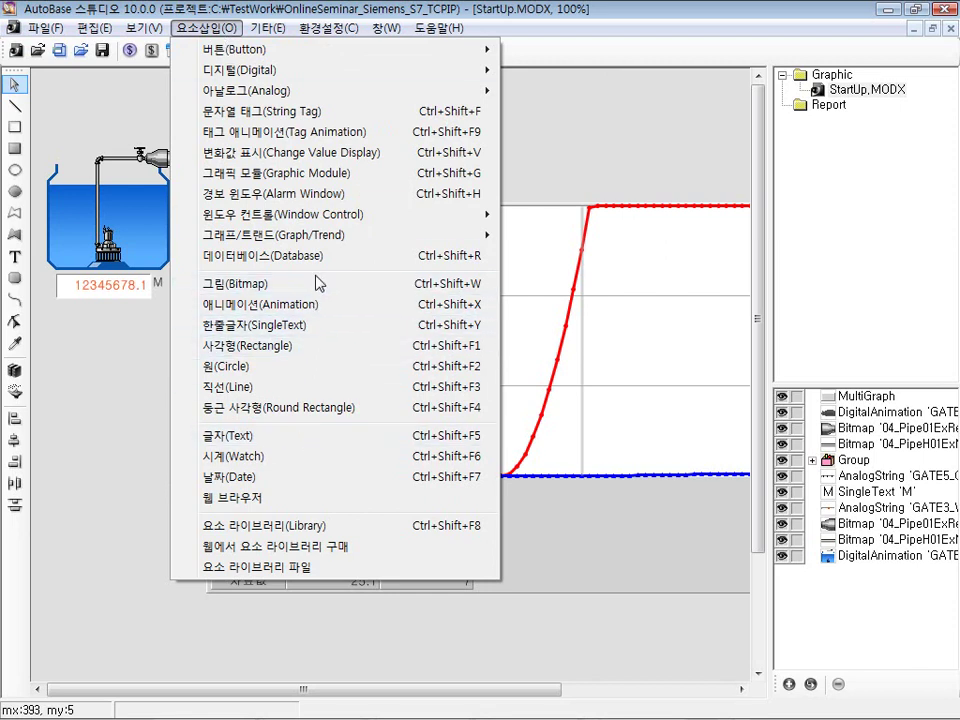
pyautogui.moveTo(320, 228)
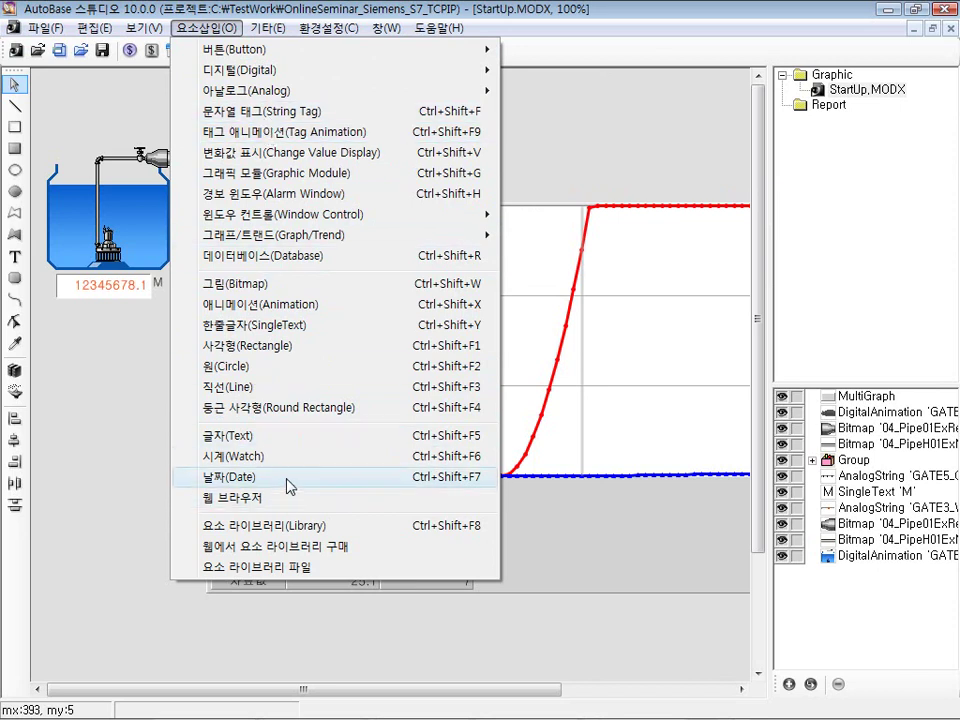
pyautogui.click(123, 364)
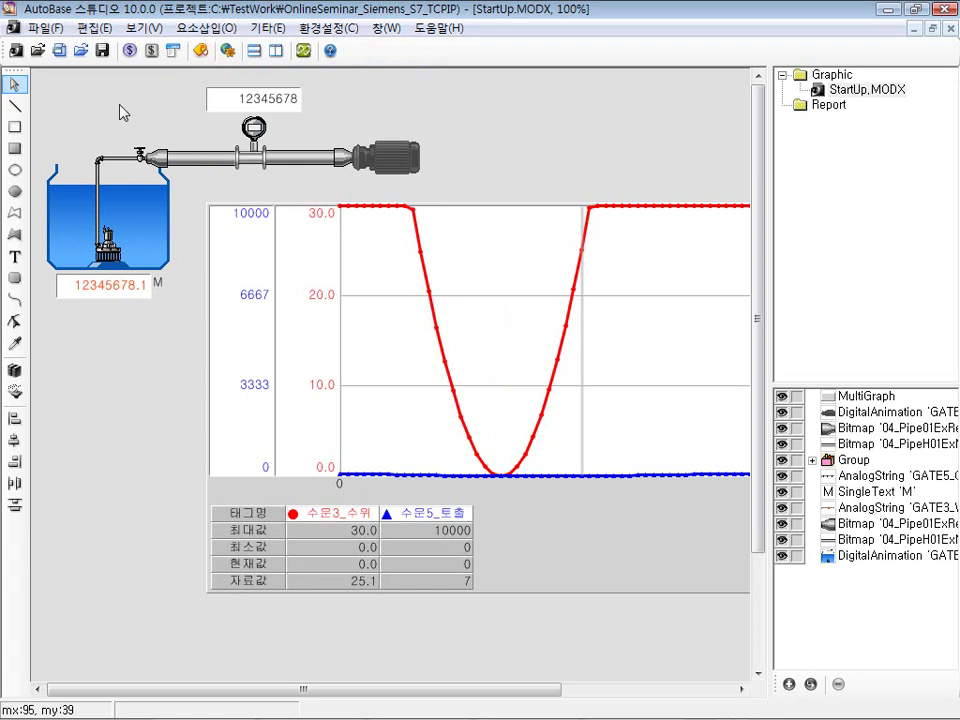
# - Start creating a graphic module from own templates and browse the Air Conditioning(1), Feeding System and Boiler Monitoring groups
pyautogui.click(44, 28)
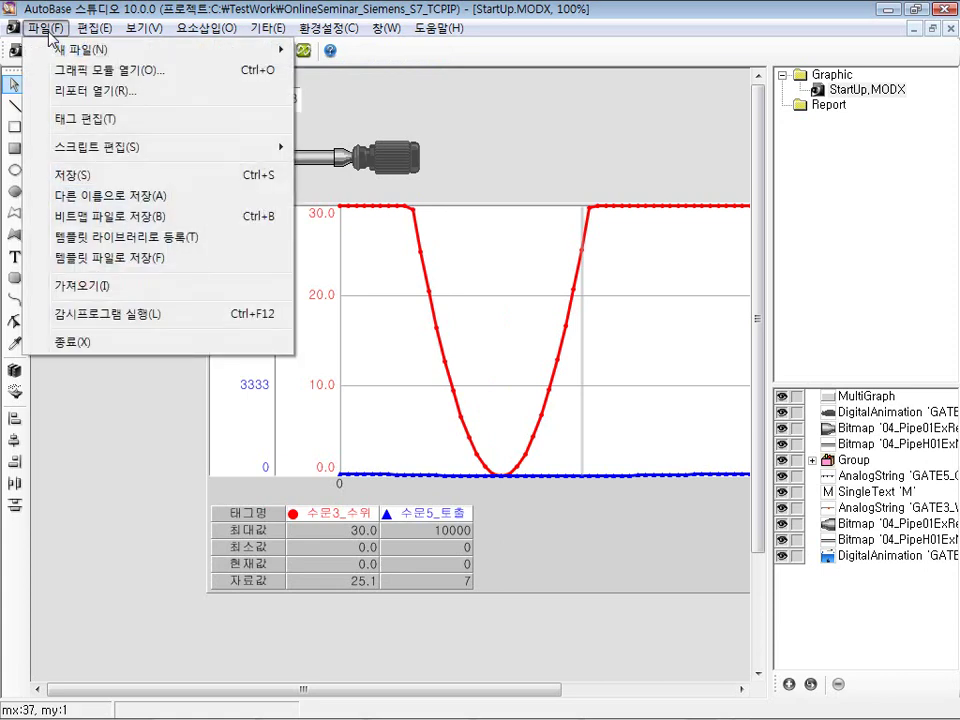
pyautogui.moveTo(79, 58)
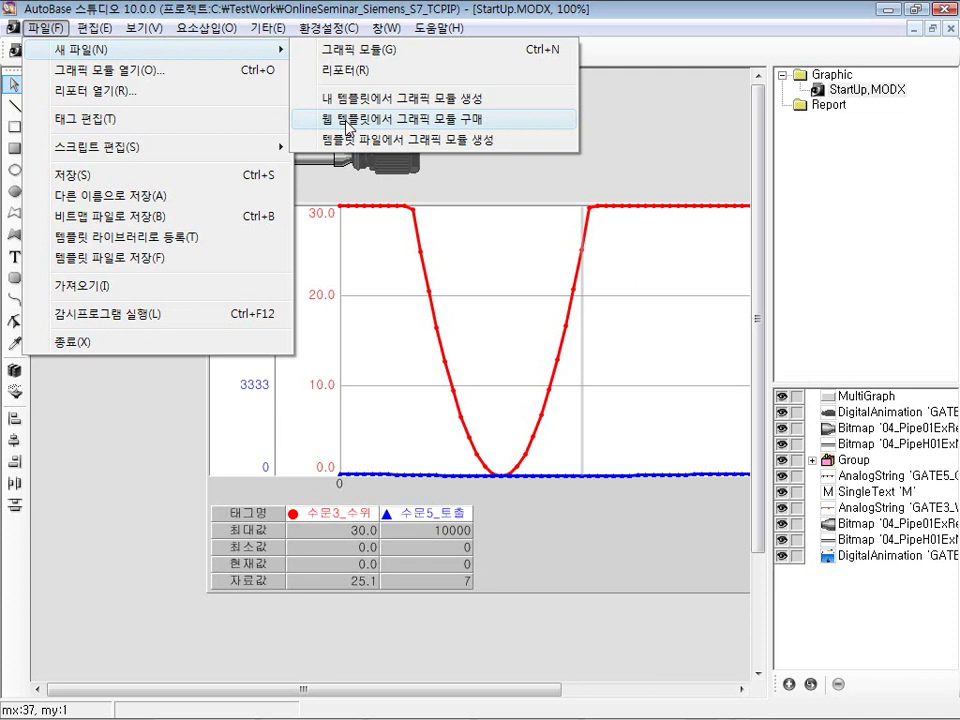
pyautogui.click(400, 98)
pyautogui.click(345, 190)
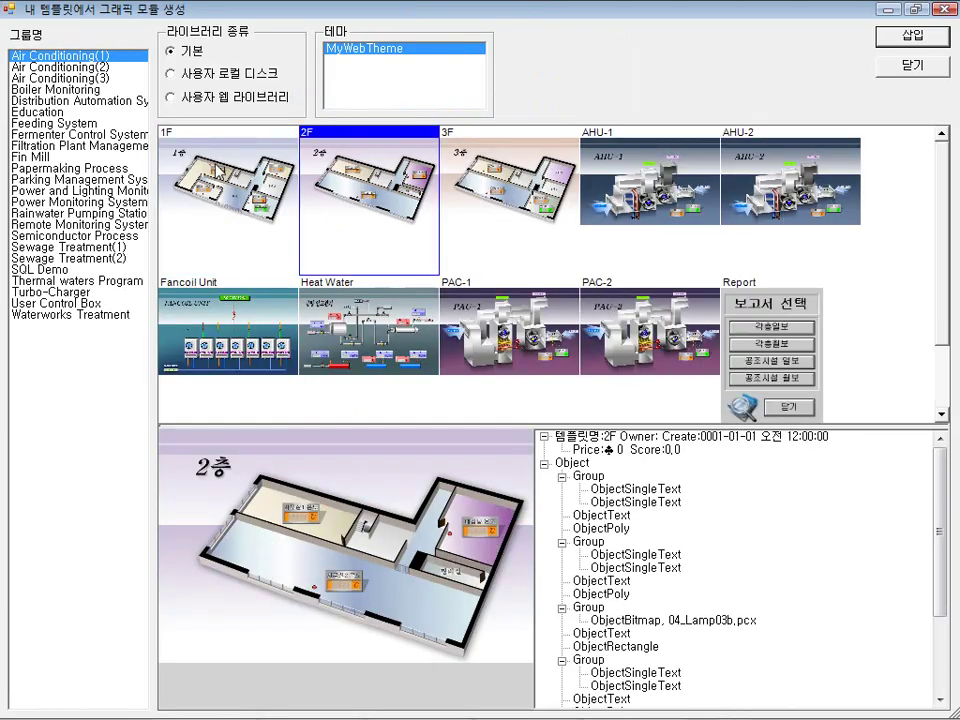
pyautogui.click(70, 145)
pyautogui.click(60, 123)
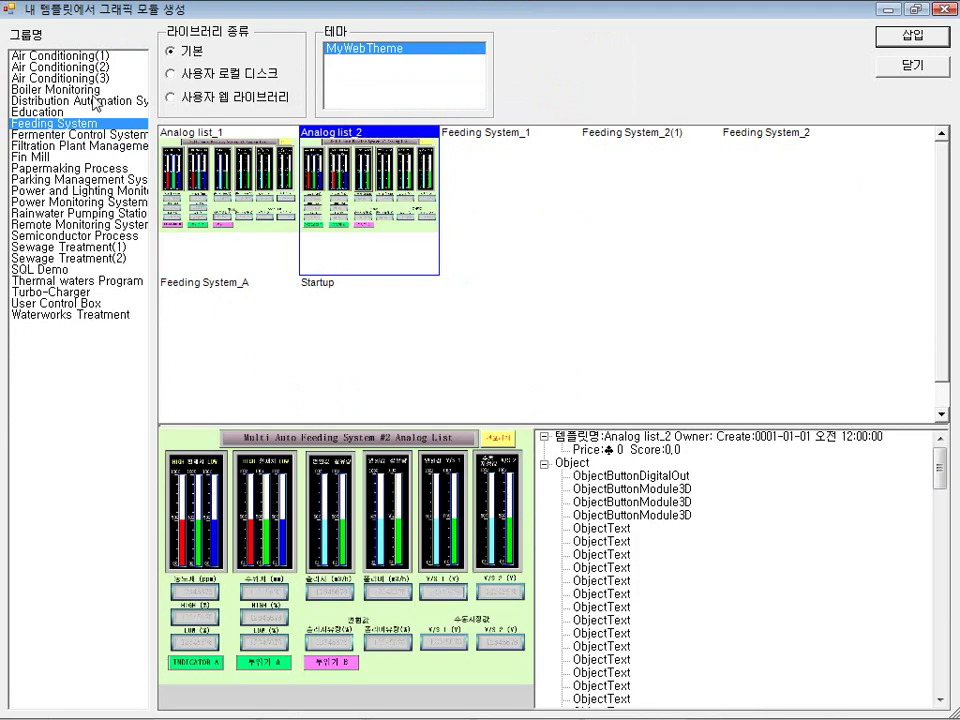
pyautogui.click(85, 89)
pyautogui.click(236, 74)
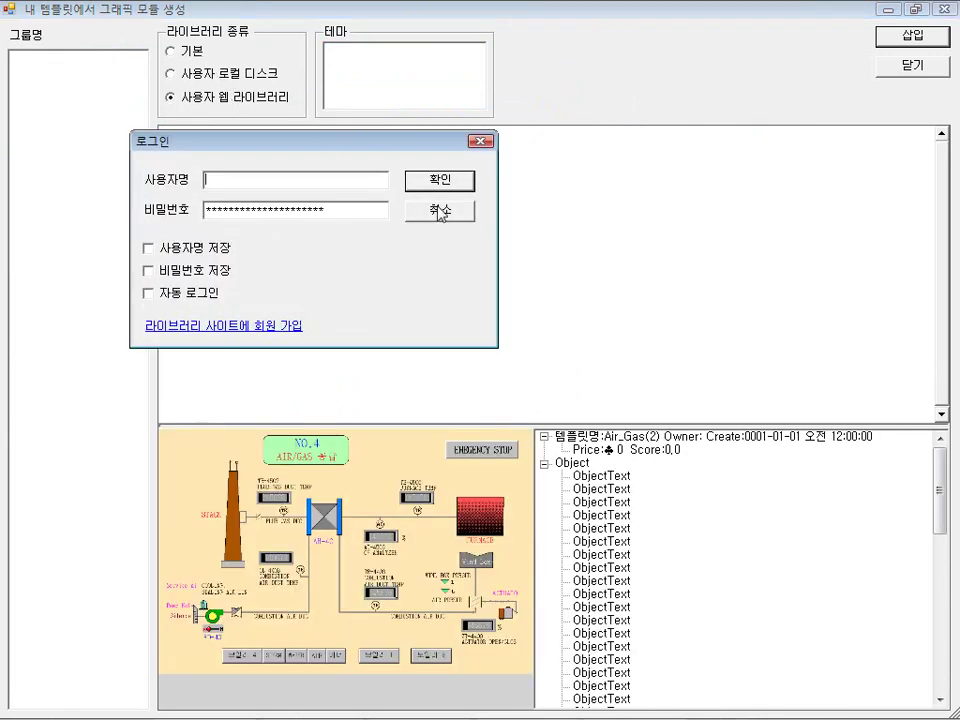
pyautogui.click(388, 208)
pyautogui.click(188, 55)
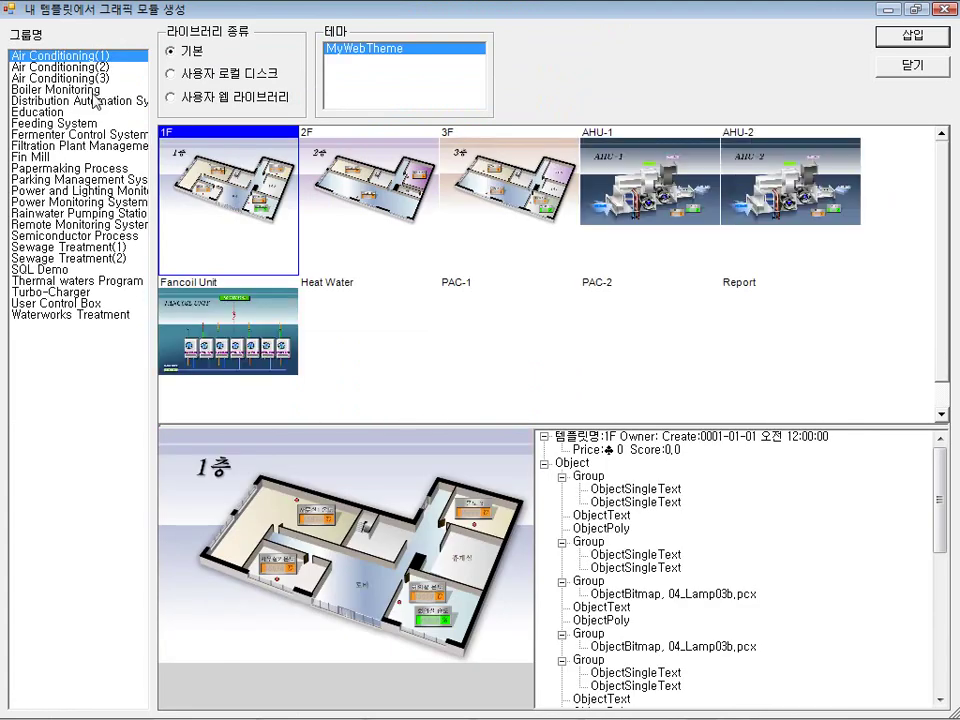
# - Create a new graphic module from the Organism reaction tank1-1 template in the Sewage Treatment(1) group
pyautogui.click(69, 191)
pyautogui.click(66, 213)
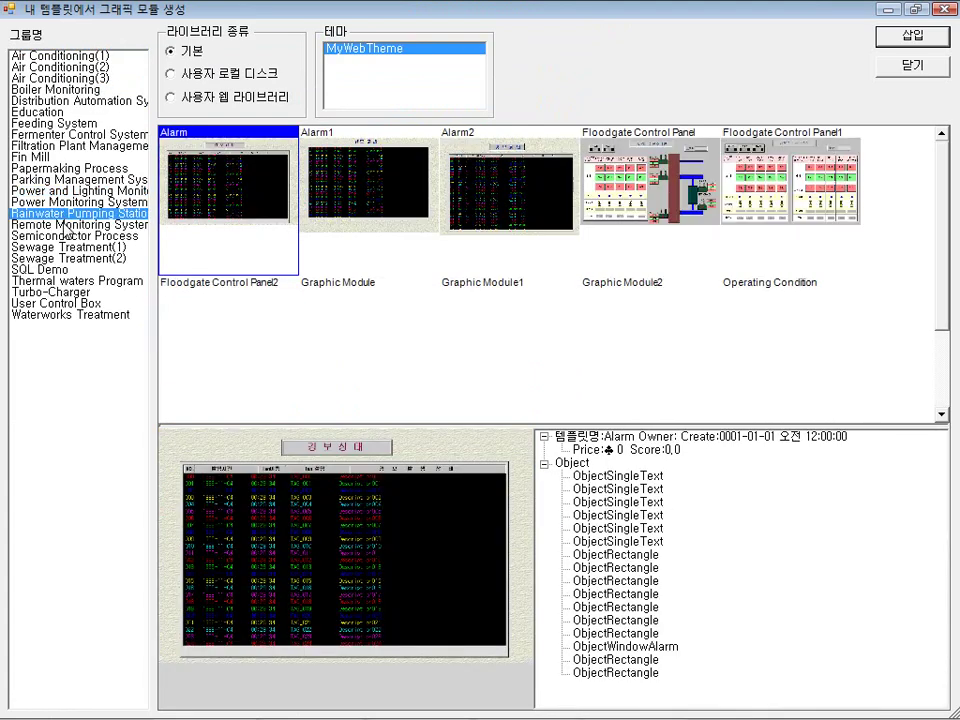
pyautogui.click(65, 237)
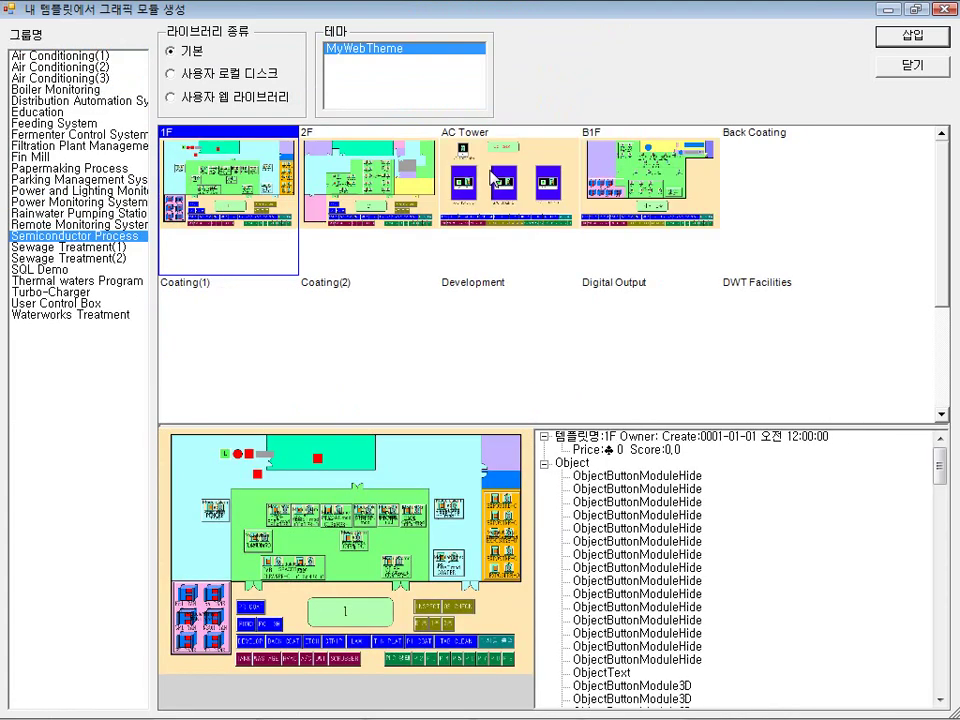
pyautogui.click(66, 247)
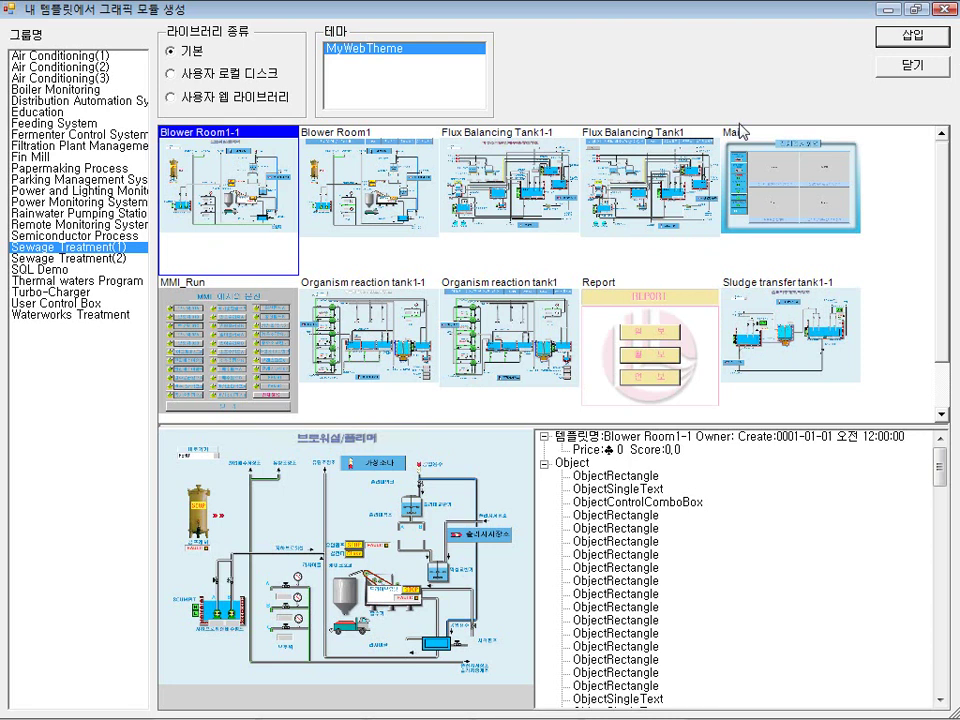
pyautogui.click(361, 226)
pyautogui.click(357, 330)
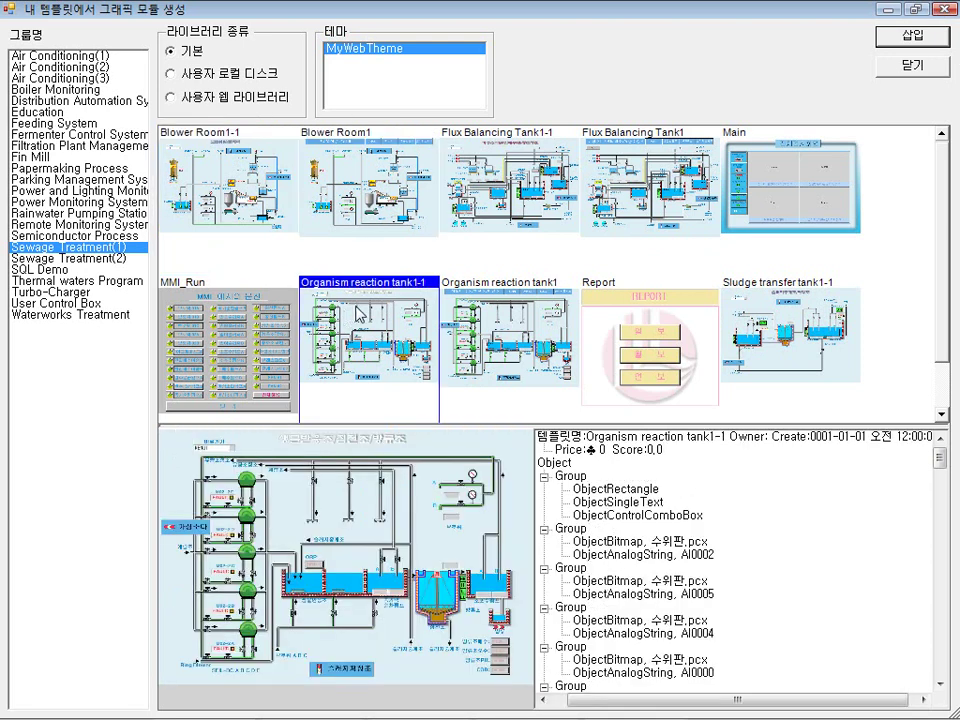
pyautogui.click(930, 37)
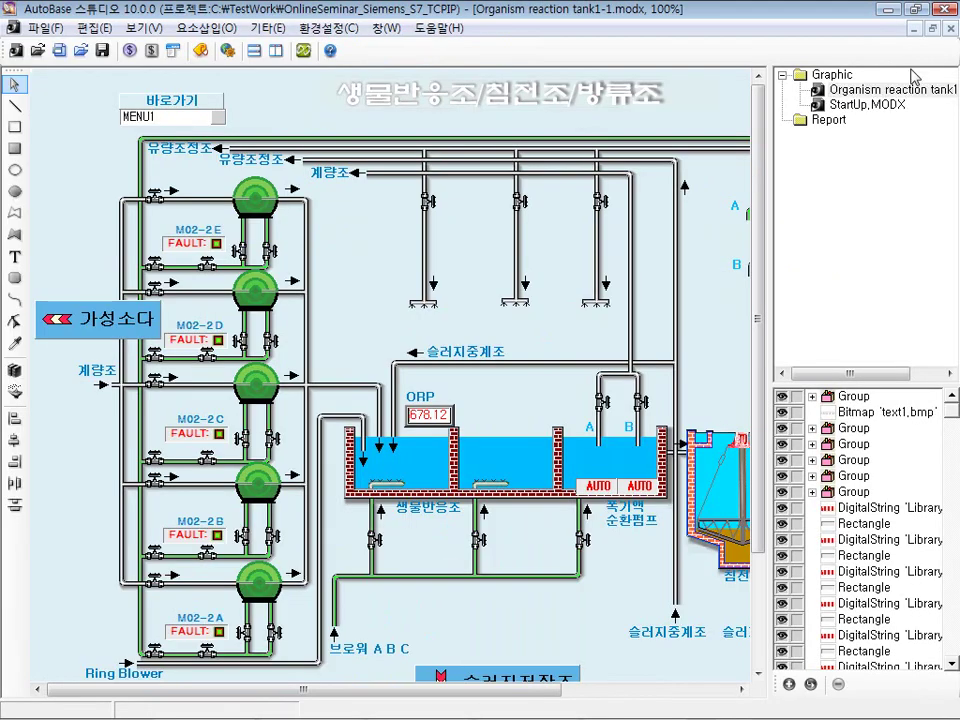
# - Switch between the StartUp.MODX and Organism reaction tank1-1 graphics to view both, ending on Organism reaction tank1-1
pyautogui.click(862, 105)
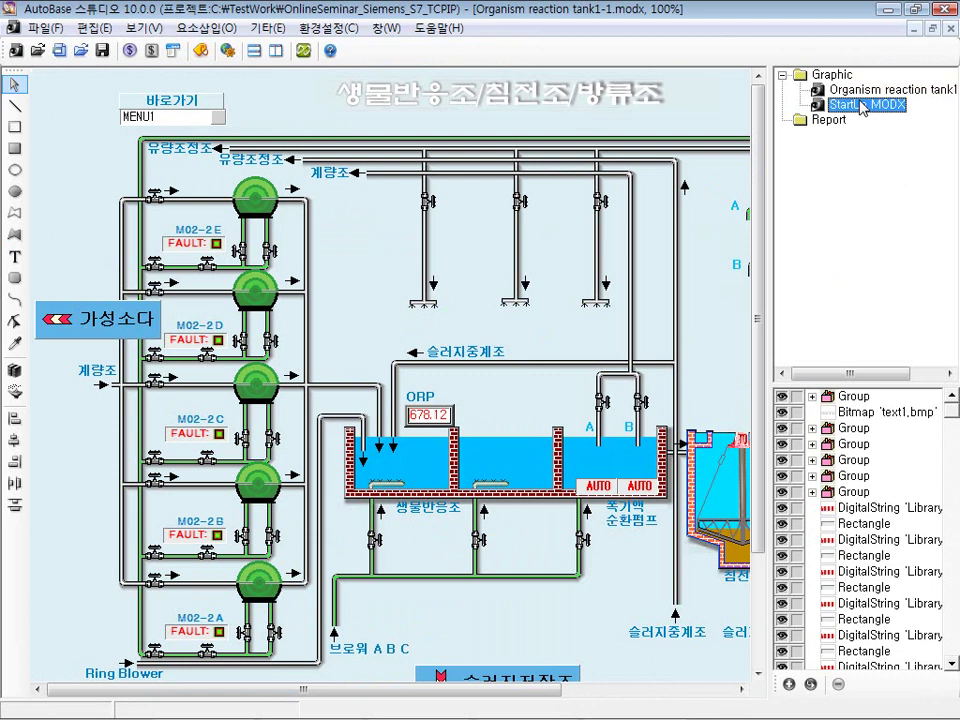
pyautogui.press('Up')
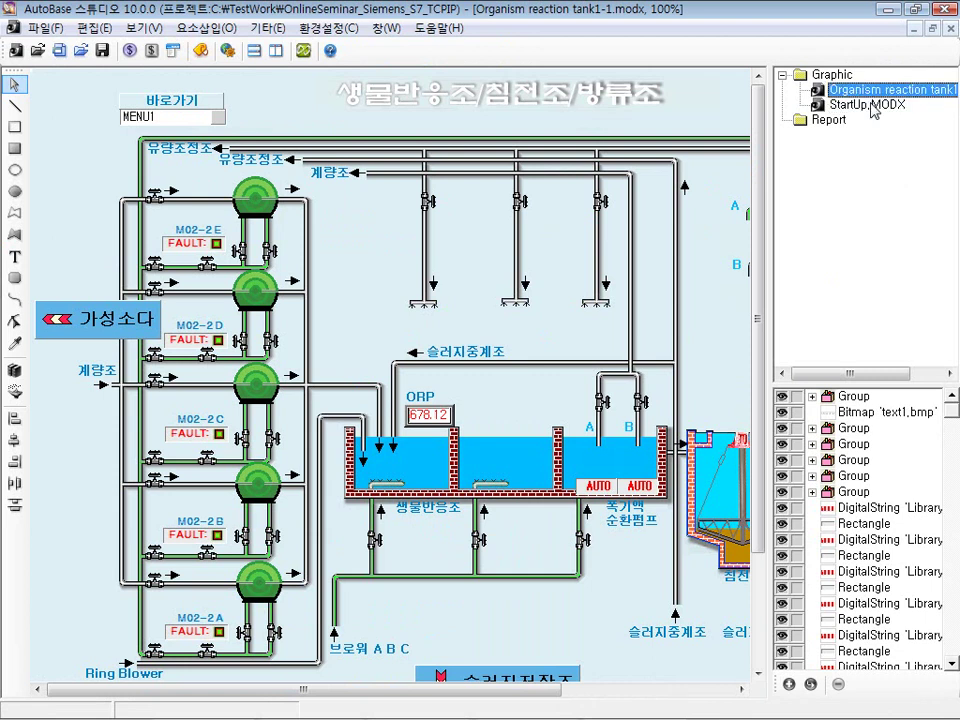
pyautogui.doubleClick(874, 106)
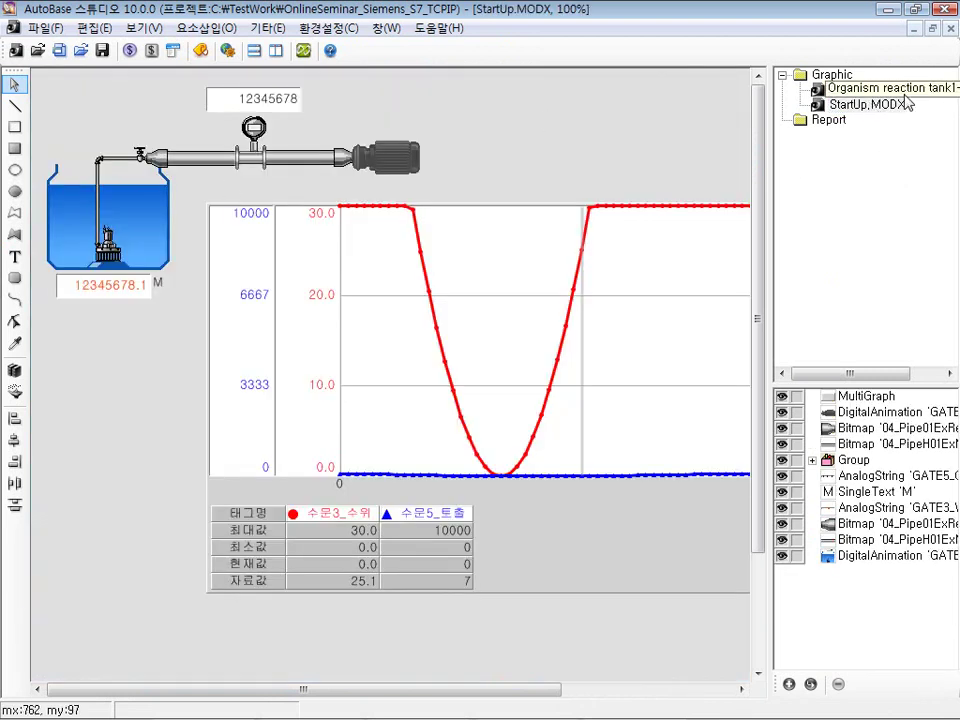
pyautogui.doubleClick(888, 93)
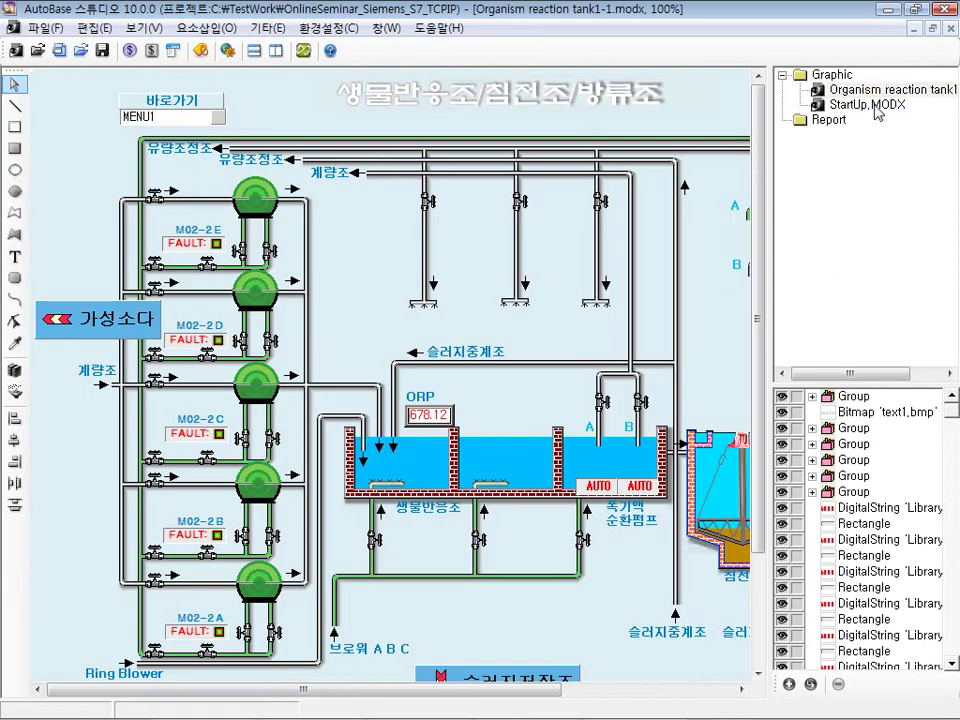
pyautogui.doubleClick(874, 106)
pyautogui.press('Up')
pyautogui.doubleClick(888, 93)
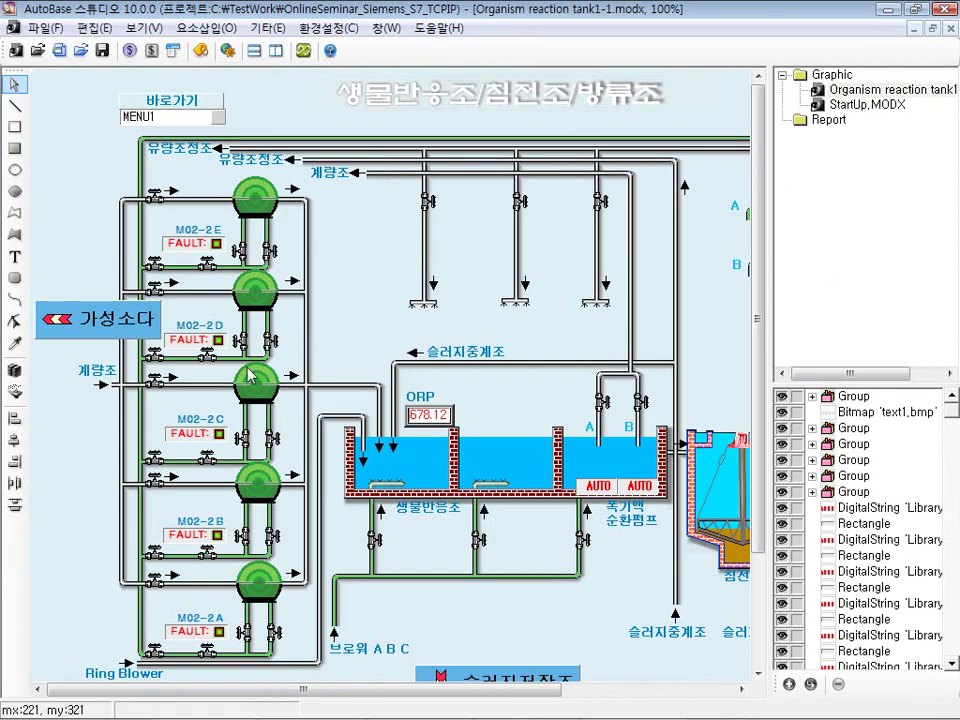
# - Box-select the blower and piping elements in the Organism reaction tank1-1 graphic and switch back to StartUp.MODX
pyautogui.moveTo(50, 504); pyautogui.dragTo(428, 176)
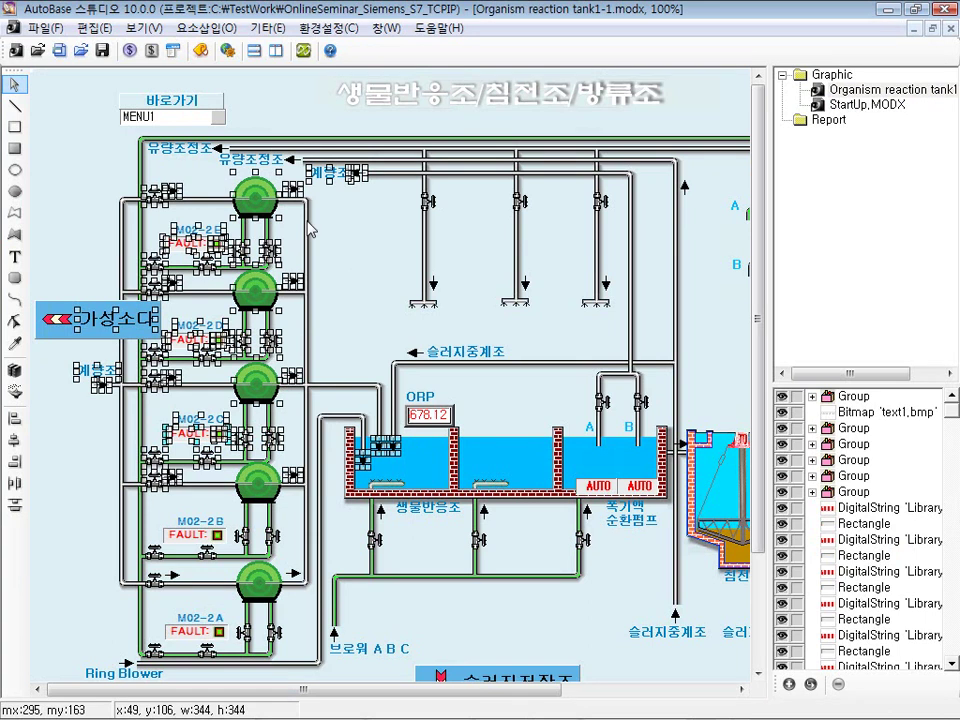
pyautogui.click(840, 105)
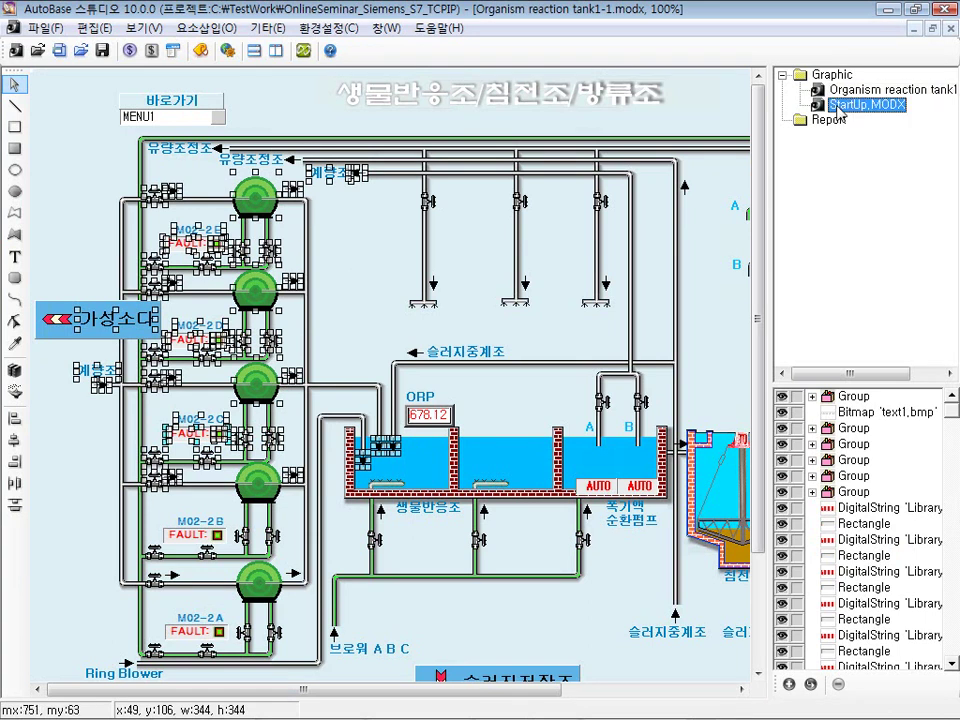
pyautogui.doubleClick(840, 105)
# - Examine the local disk and web library options for registering StartUp.MODX as a template, cancel each web login and close without registering
pyautogui.click(60, 29)
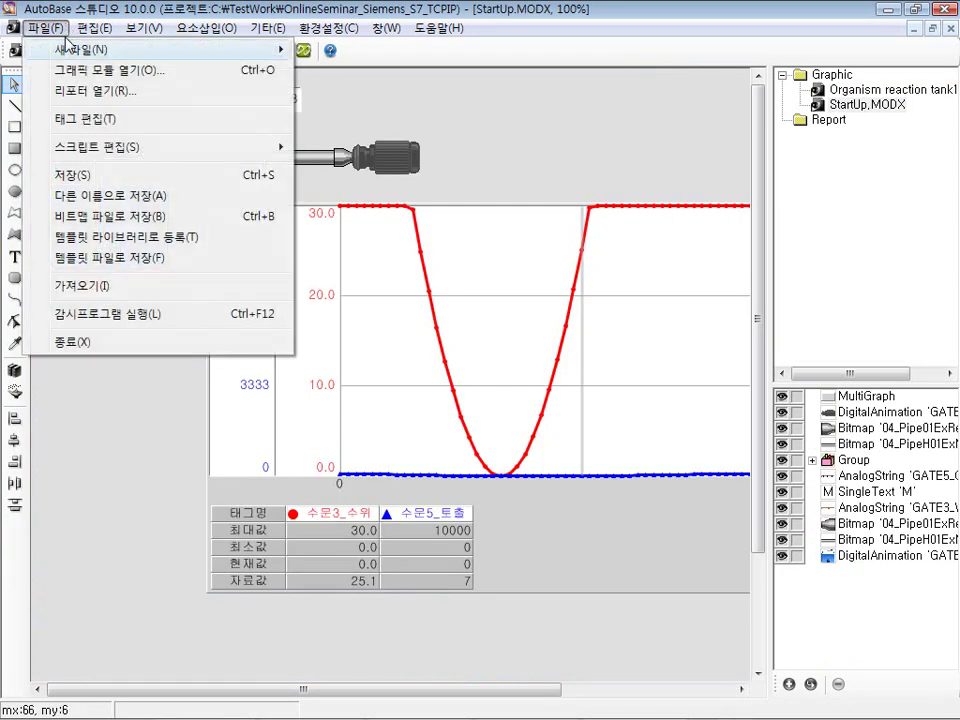
pyautogui.moveTo(60, 52)
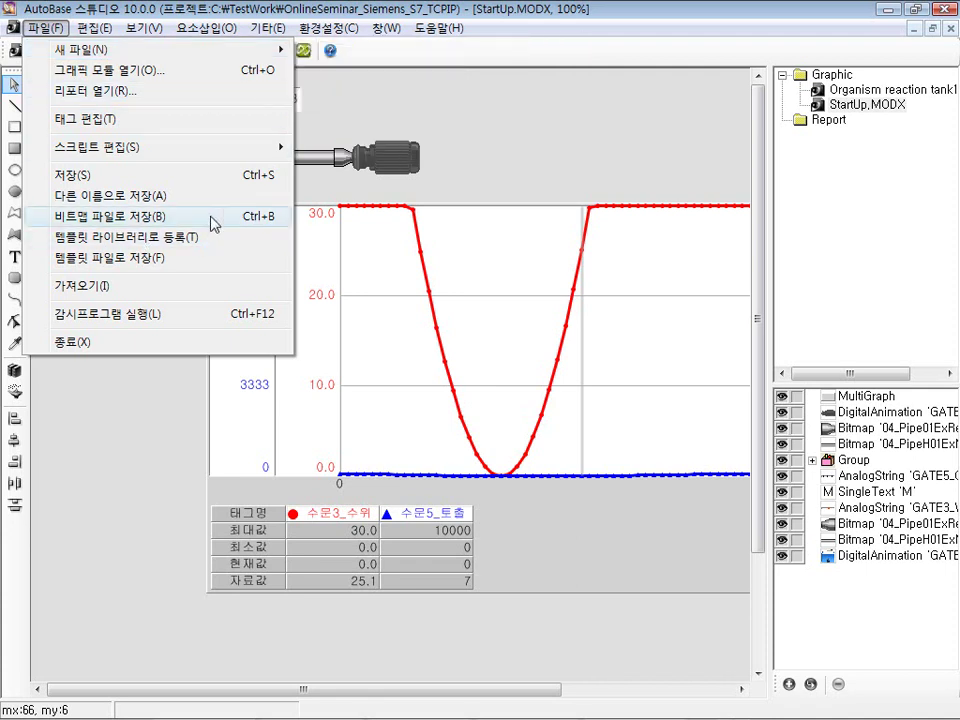
pyautogui.click(150, 243)
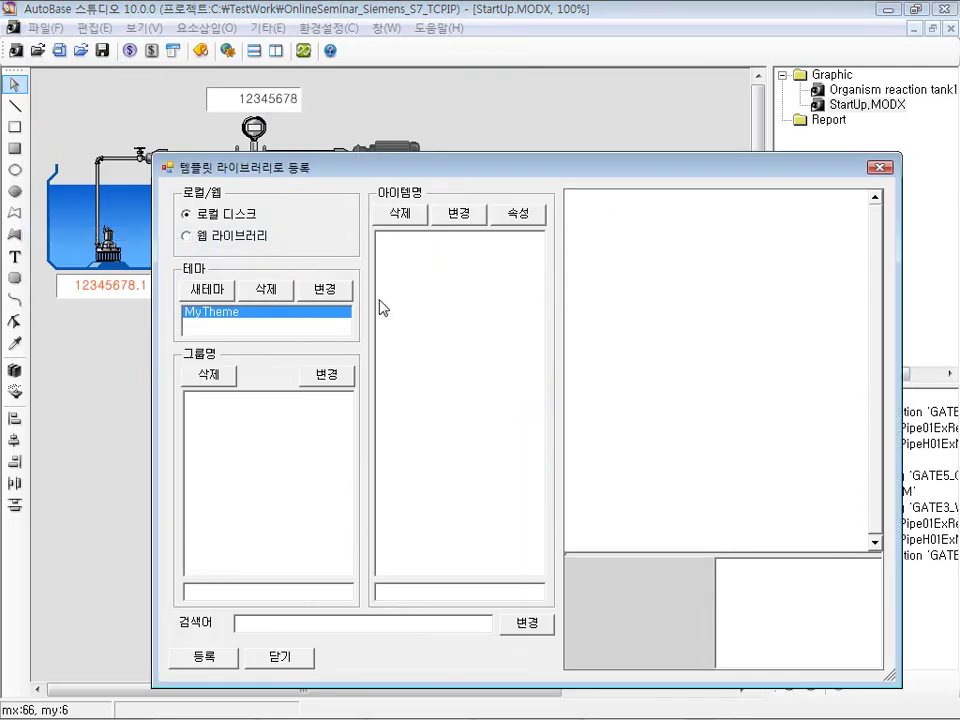
pyautogui.click(249, 241)
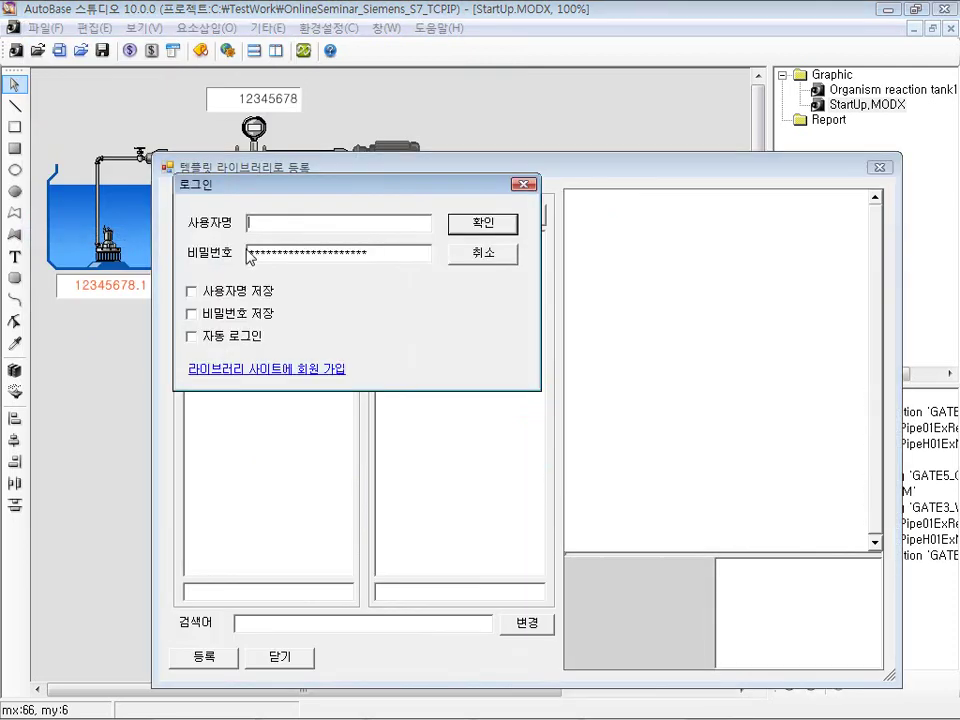
pyautogui.click(489, 258)
pyautogui.click(205, 214)
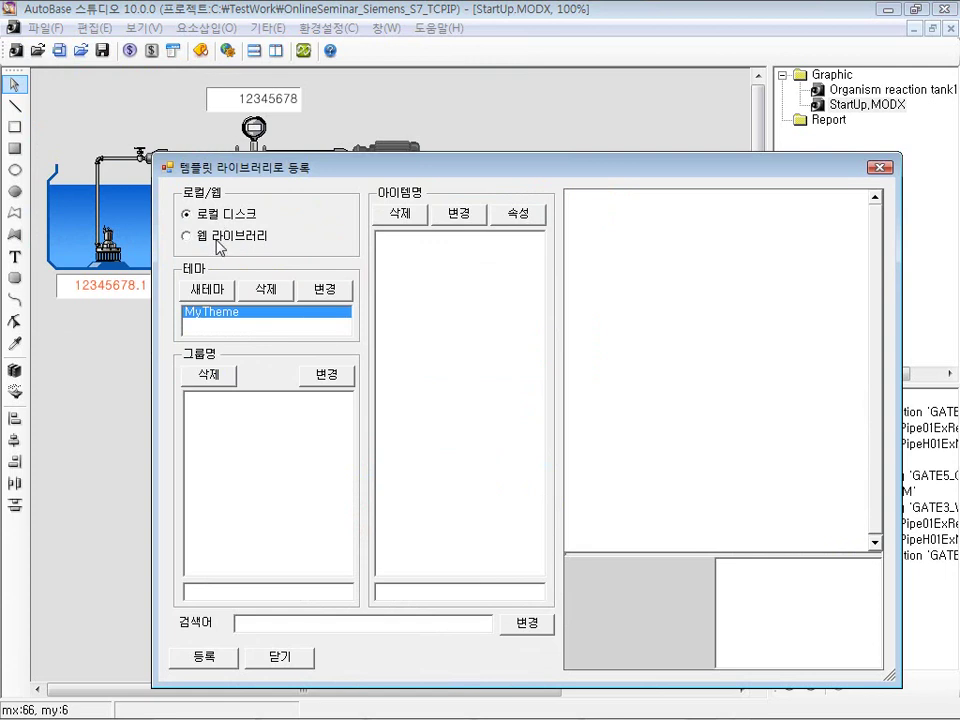
pyautogui.click(251, 245)
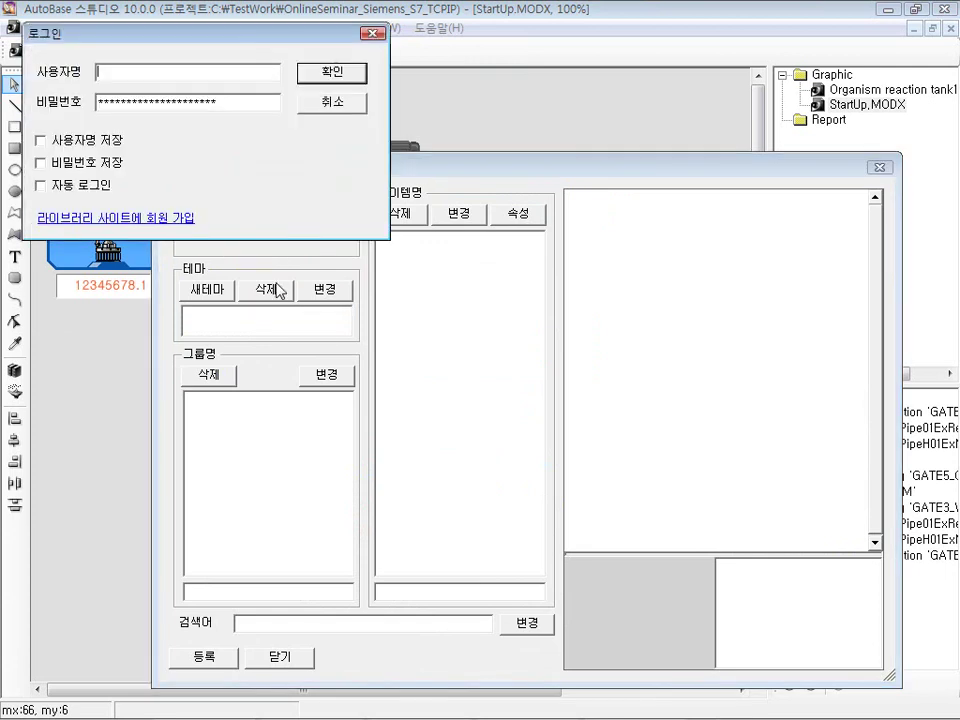
pyautogui.click(321, 106)
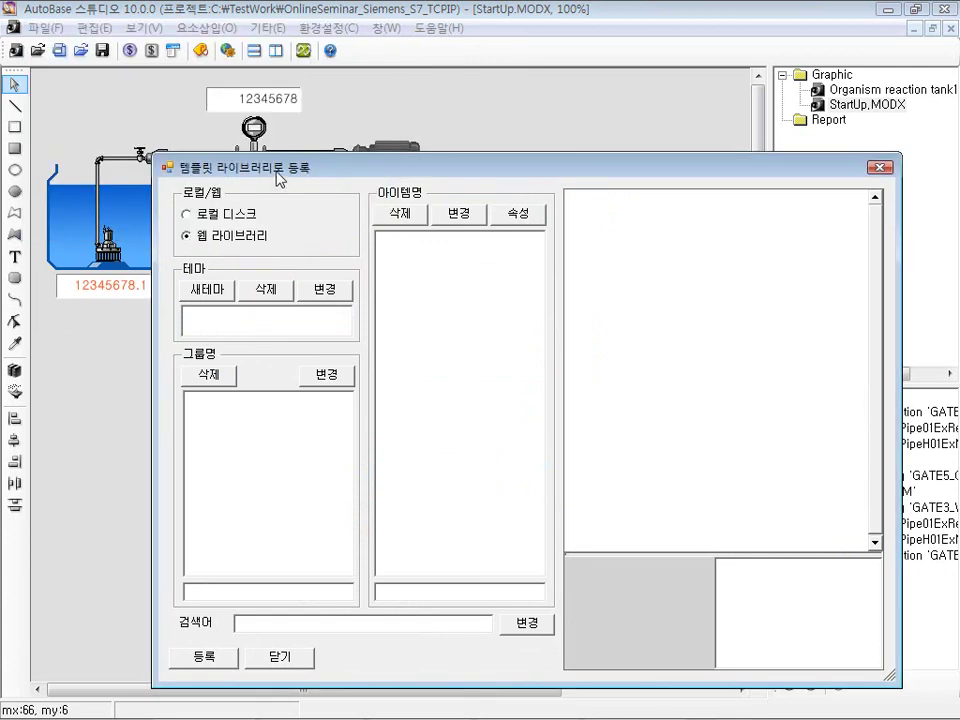
pyautogui.click(240, 214)
pyautogui.click(247, 243)
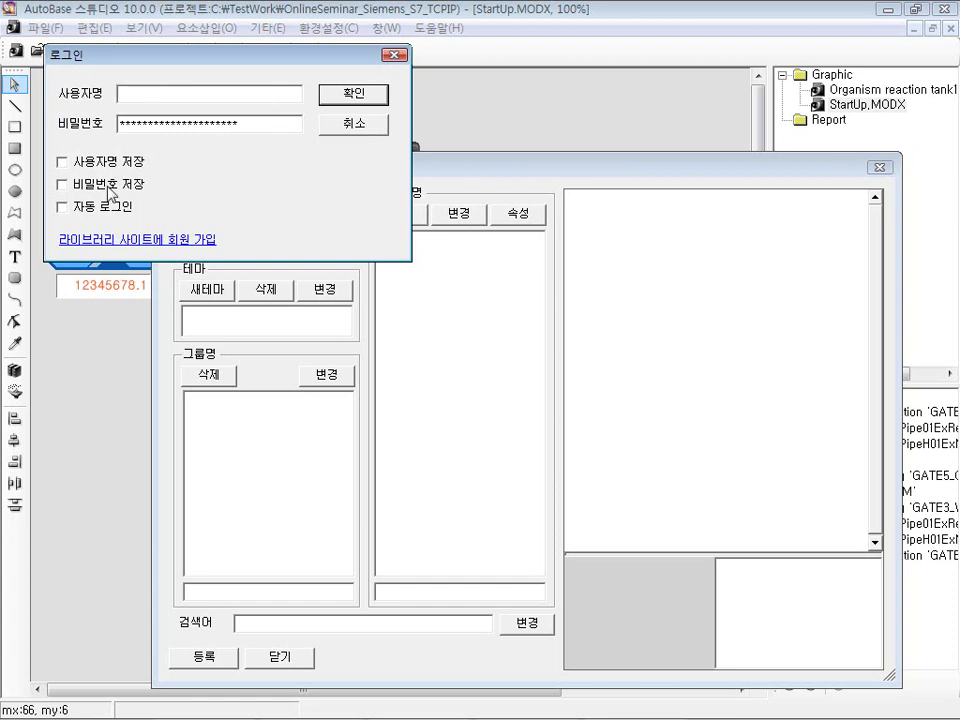
pyautogui.click(380, 128)
pyautogui.moveTo(280, 183); pyautogui.dragTo(246, 133)
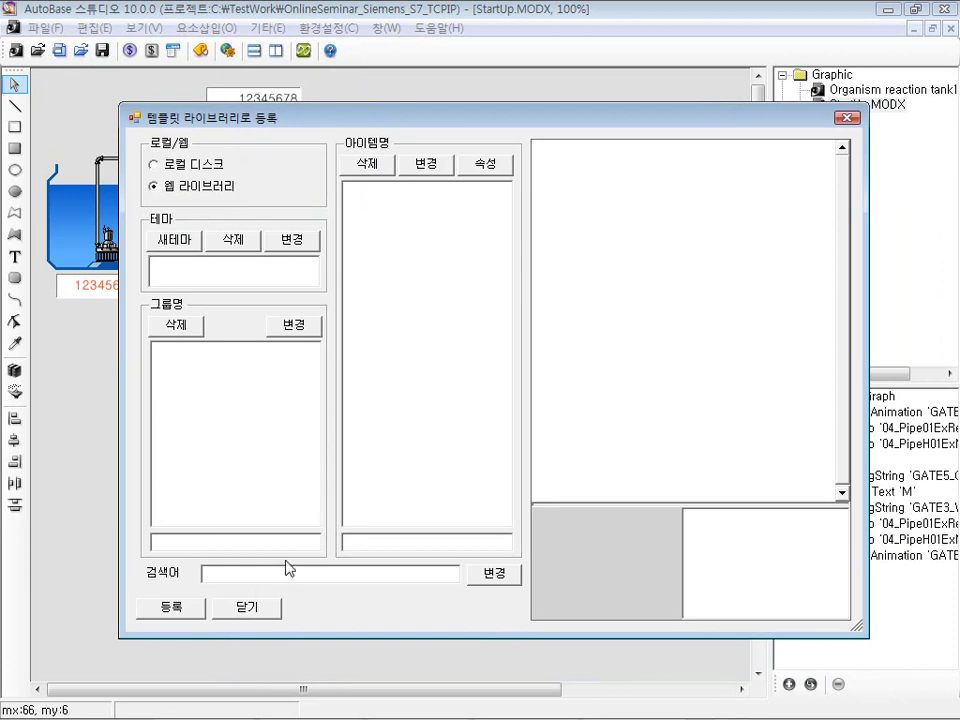
pyautogui.click(250, 610)
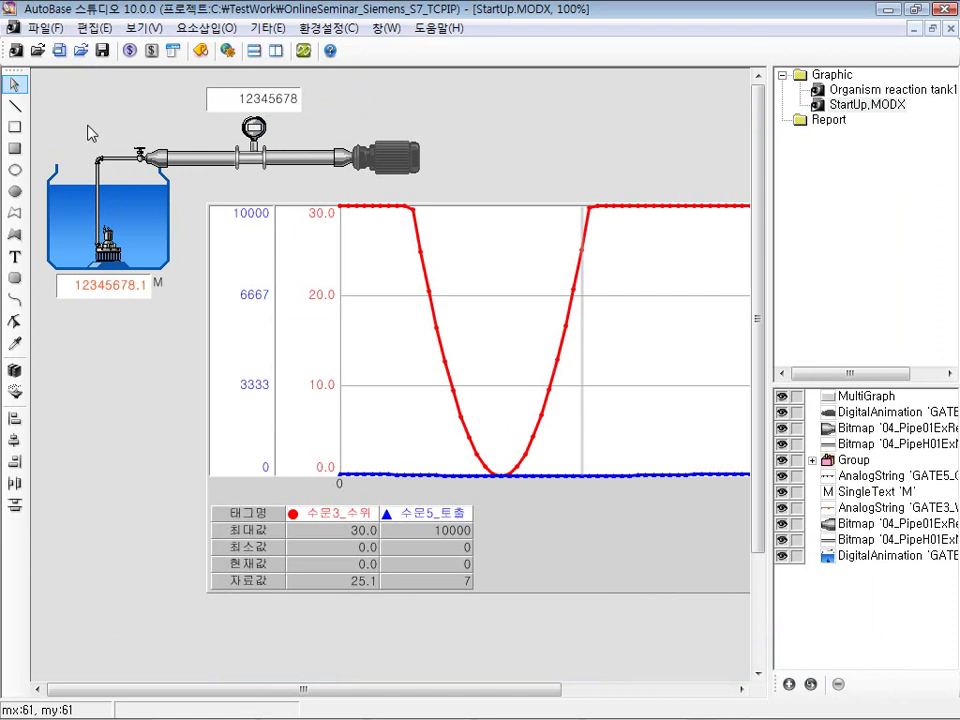
pyautogui.click(45, 27)
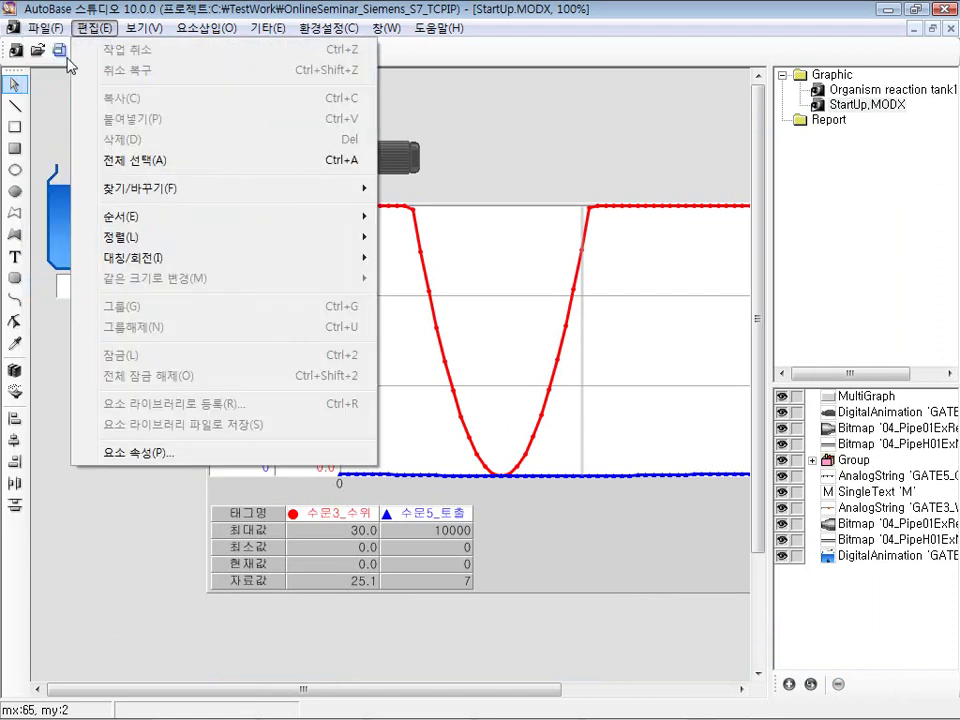
pyautogui.moveTo(161, 58)
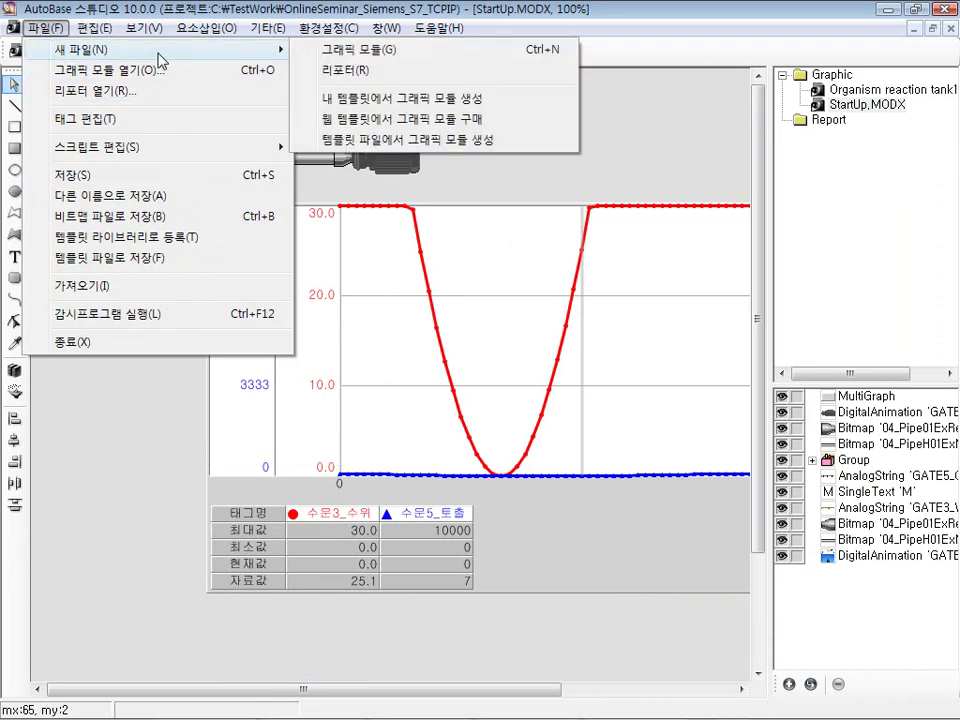
pyautogui.moveTo(100, 29)
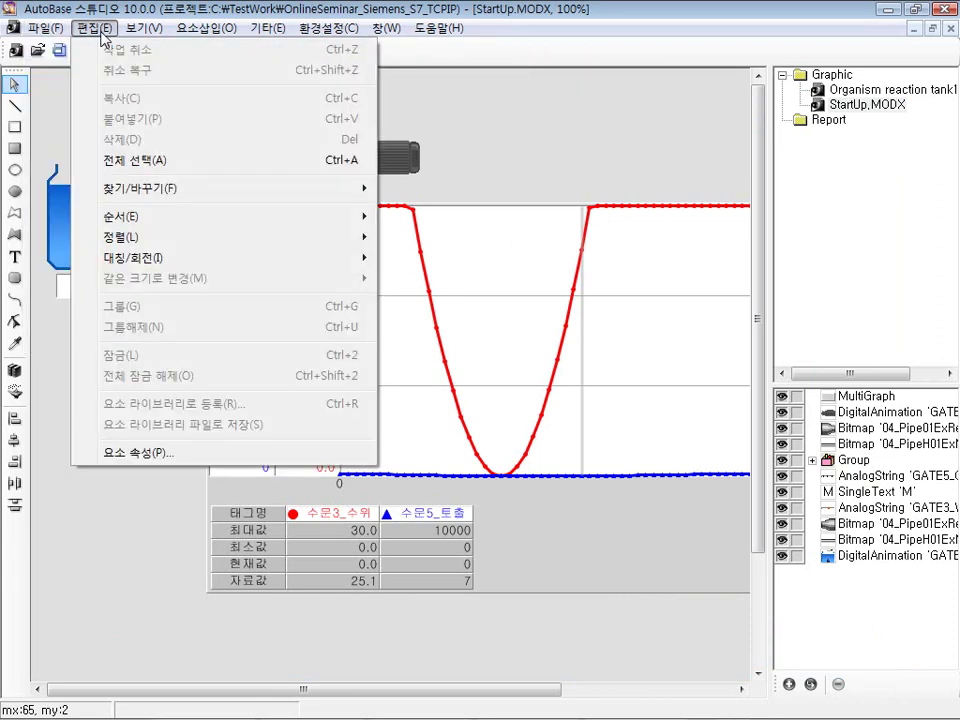
pyautogui.moveTo(228, 260)
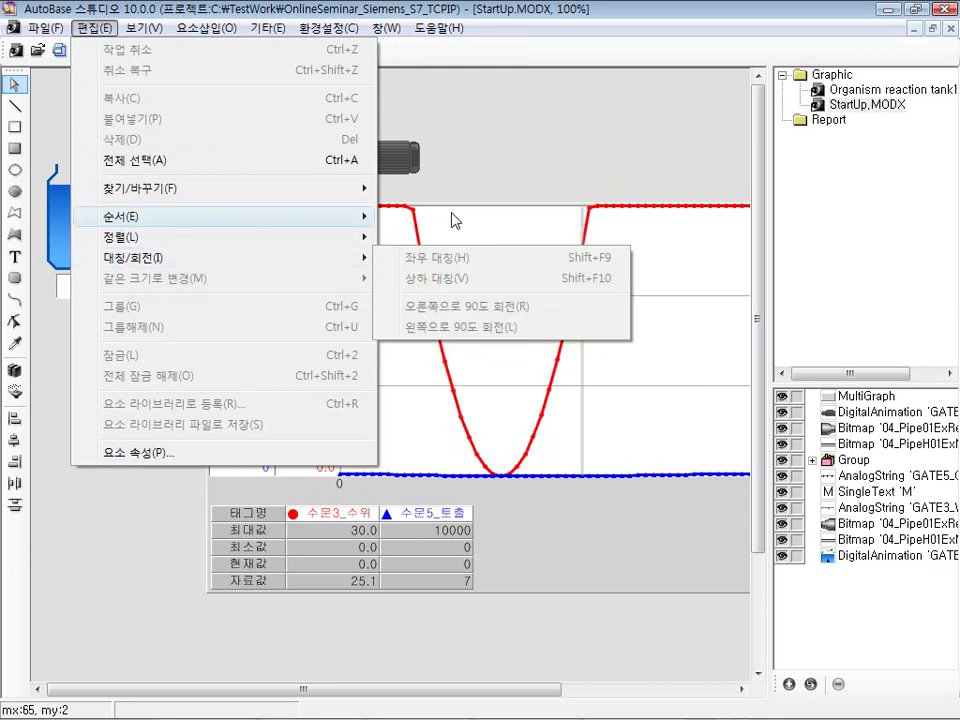
pyautogui.click(514, 157)
# - Select the grey motor at the end of the pipe, view its element properties and close them without changes
pyautogui.moveTo(489, 114); pyautogui.dragTo(331, 214)
pyautogui.click(446, 176)
pyautogui.click(415, 177)
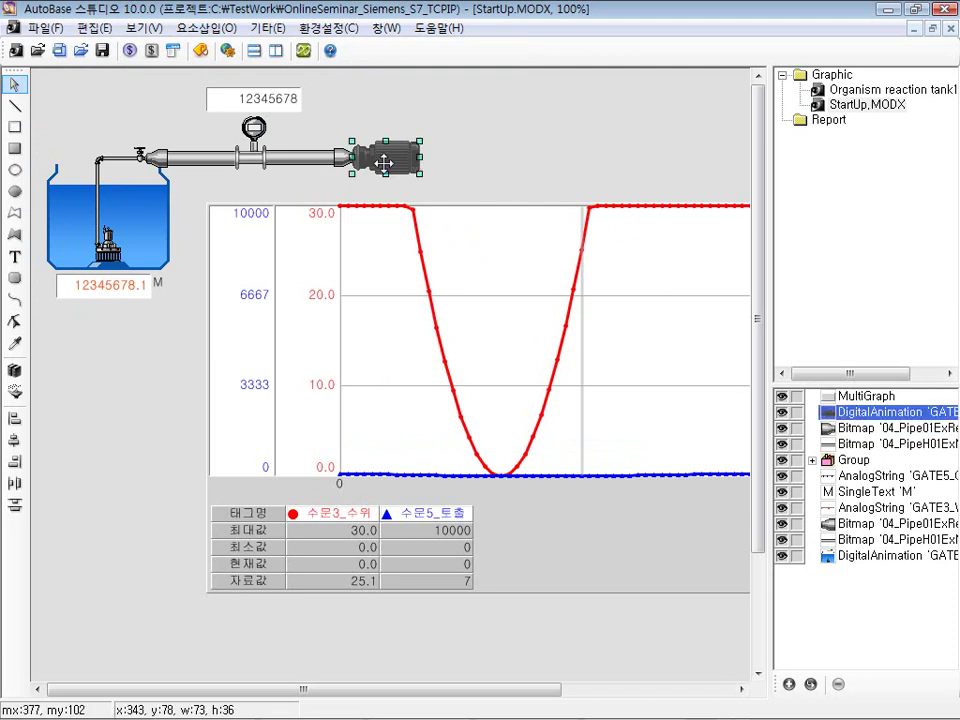
pyautogui.doubleClick(383, 172)
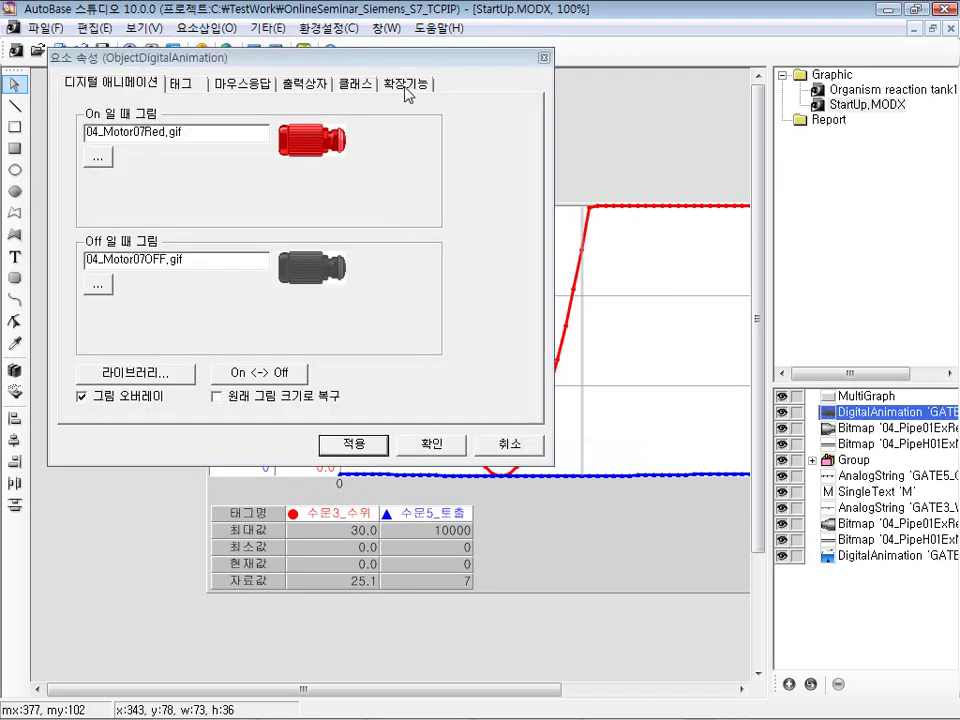
pyautogui.click(512, 443)
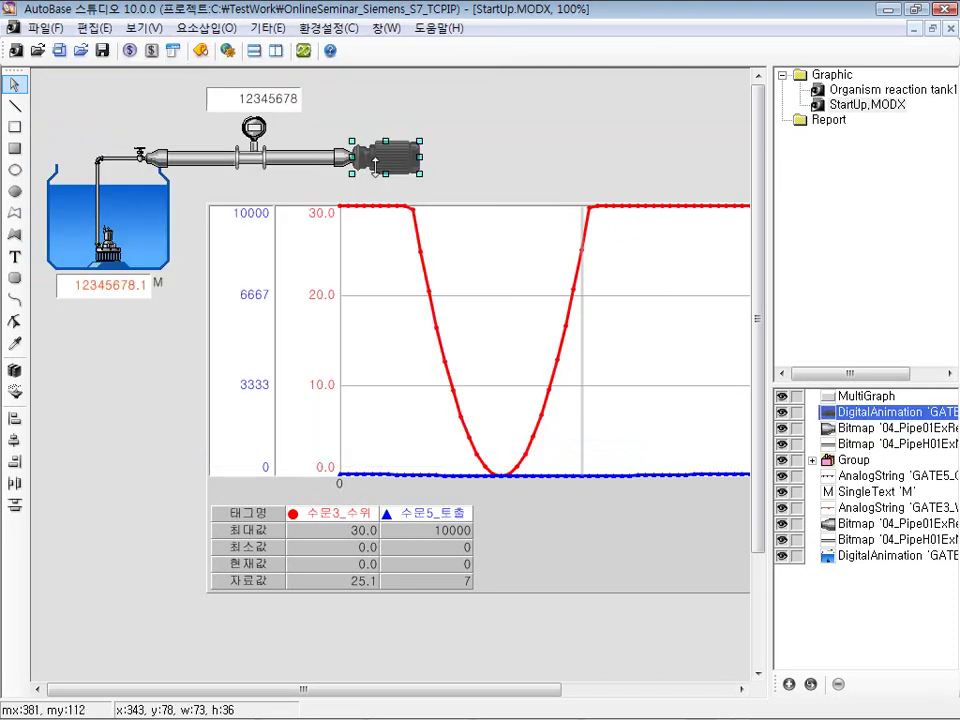
# - Rotate the selected motor 90 degrees to the right and back 90 degrees to the left
pyautogui.click(93, 28)
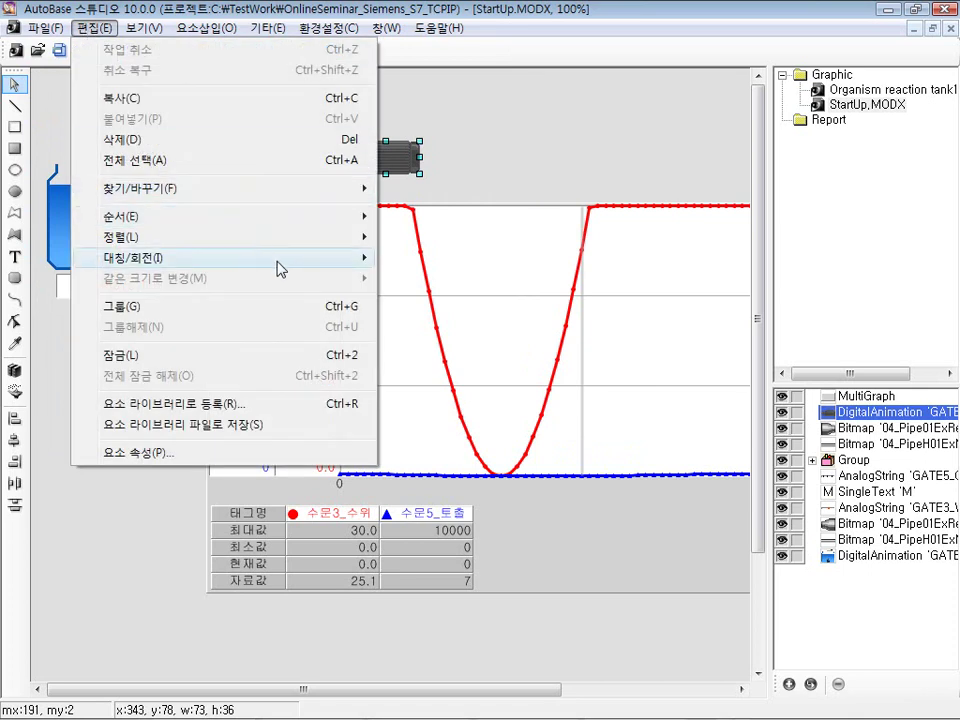
pyautogui.moveTo(279, 258)
pyautogui.click(474, 306)
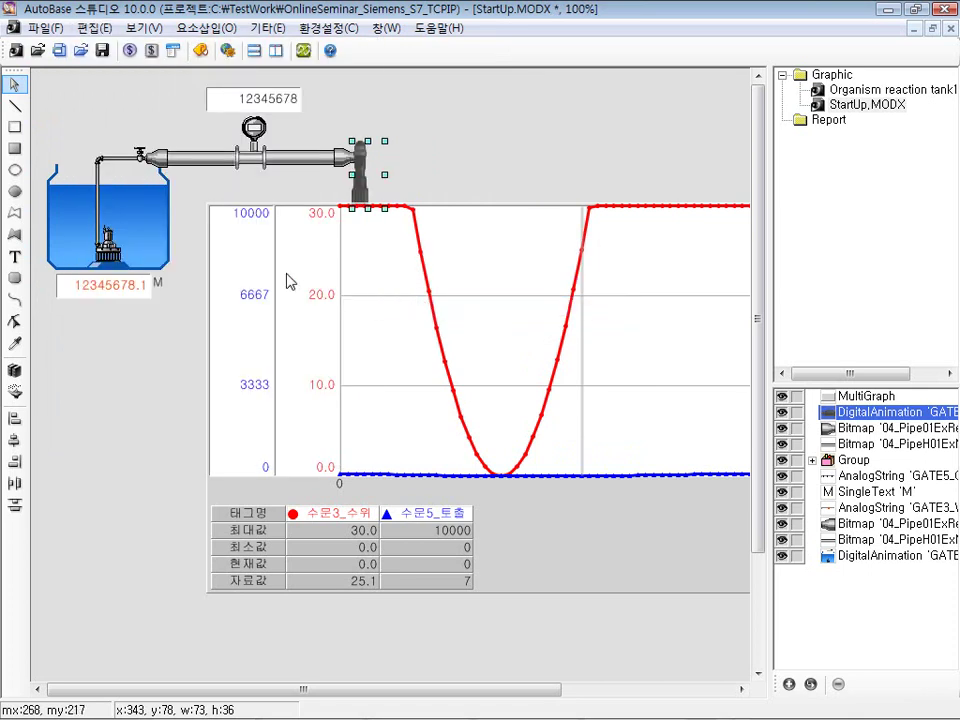
pyautogui.click(93, 28)
pyautogui.moveTo(270, 258)
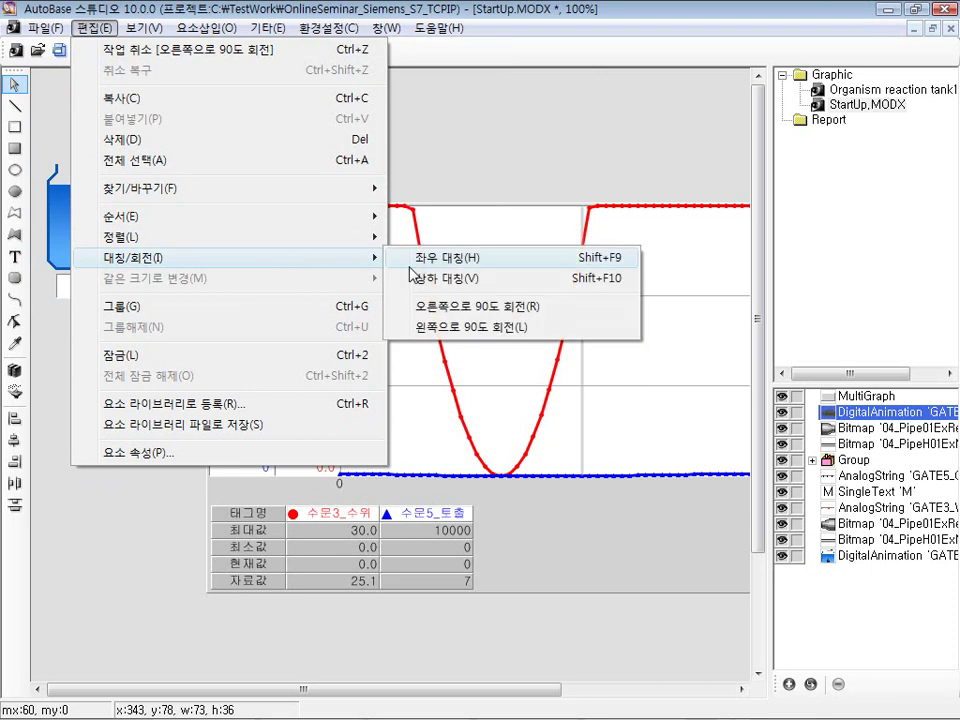
pyautogui.click(508, 331)
# - Flip the selected motor vertically
pyautogui.click(95, 30)
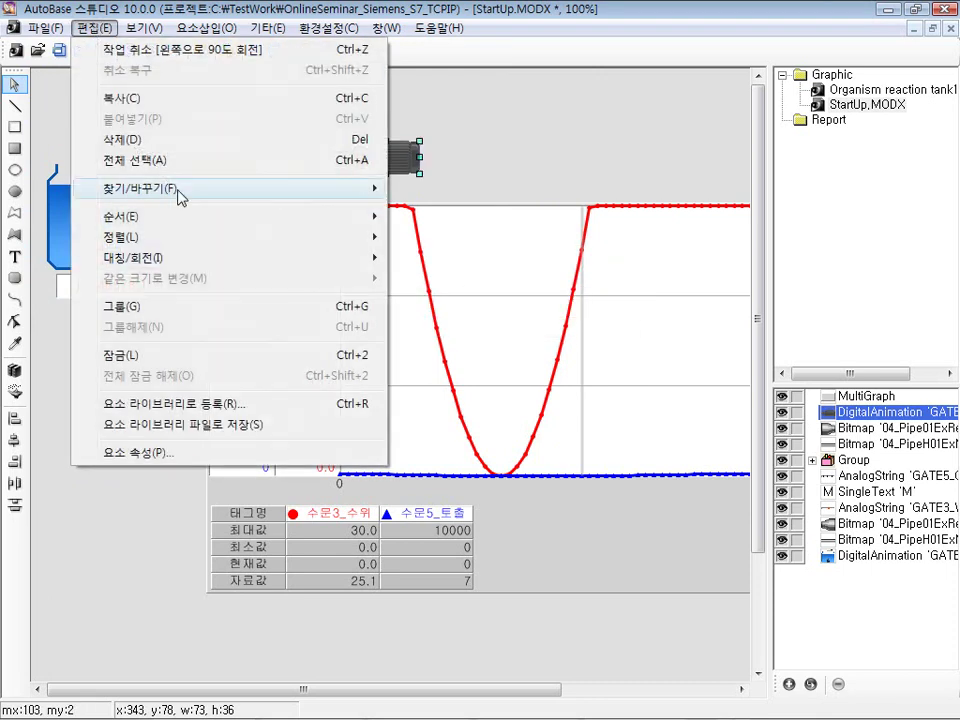
pyautogui.moveTo(296, 262)
pyautogui.click(463, 285)
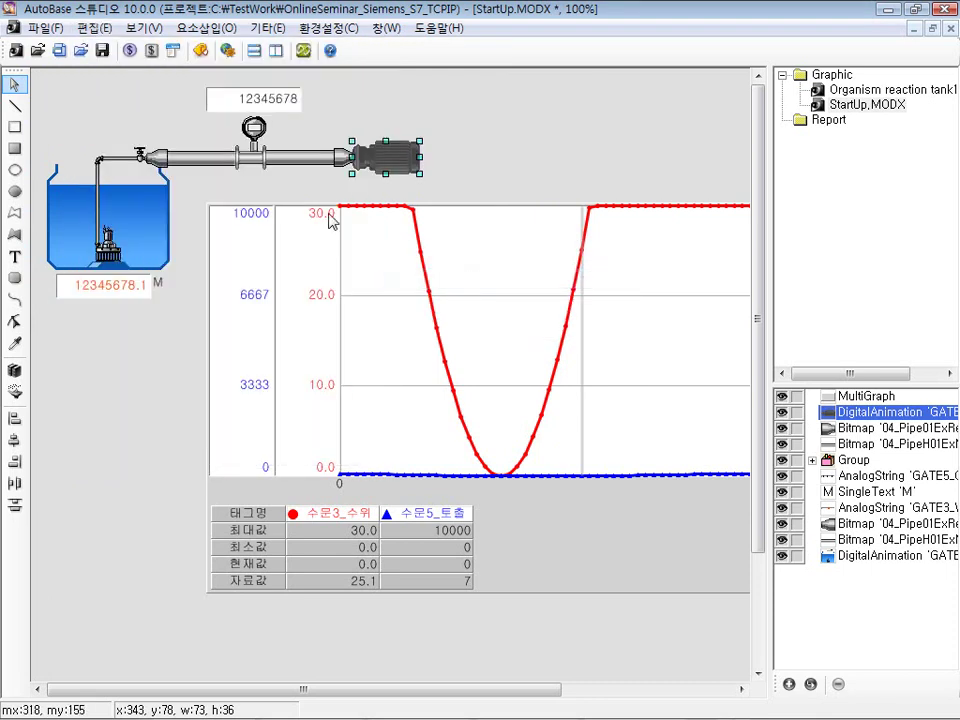
# - Flip the selected motor horizontally and flip it back to its original direction
pyautogui.click(93, 28)
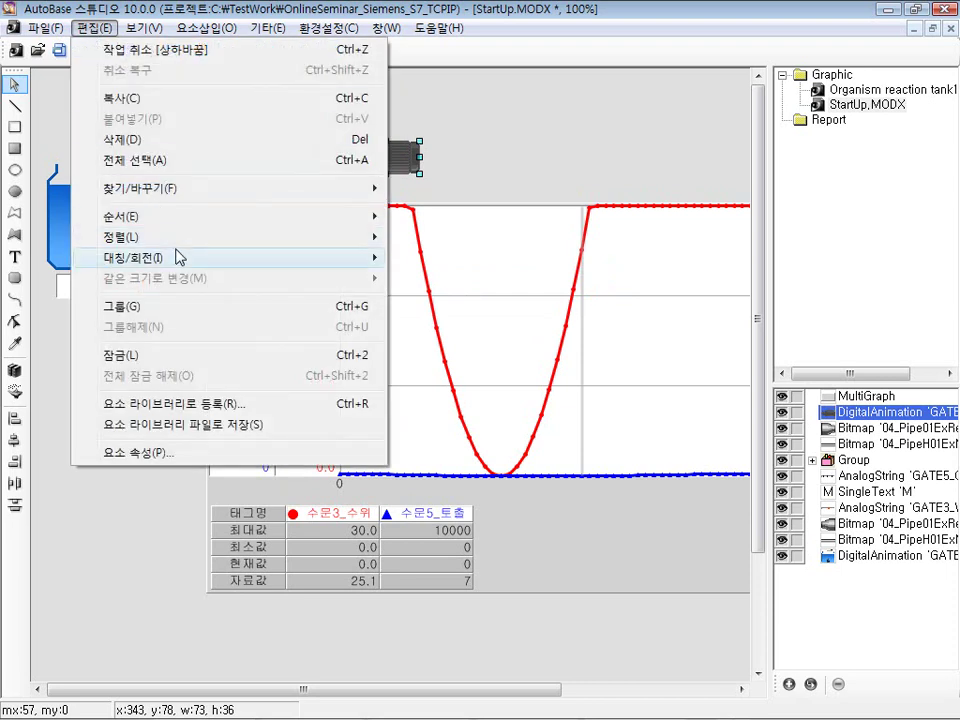
pyautogui.moveTo(182, 257)
pyautogui.click(470, 261)
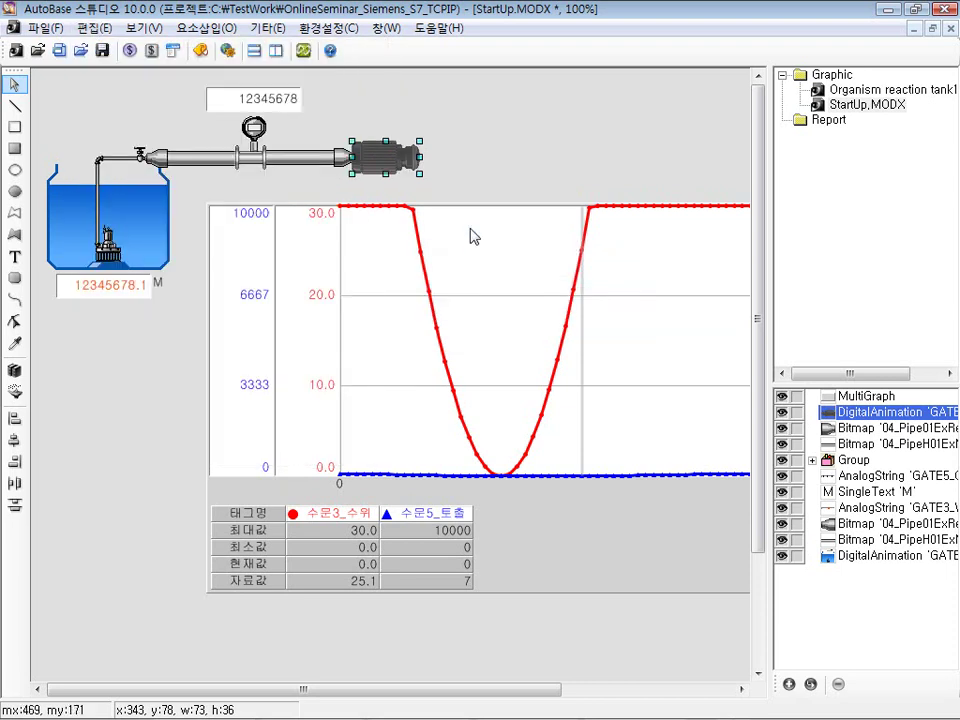
pyautogui.click(95, 28)
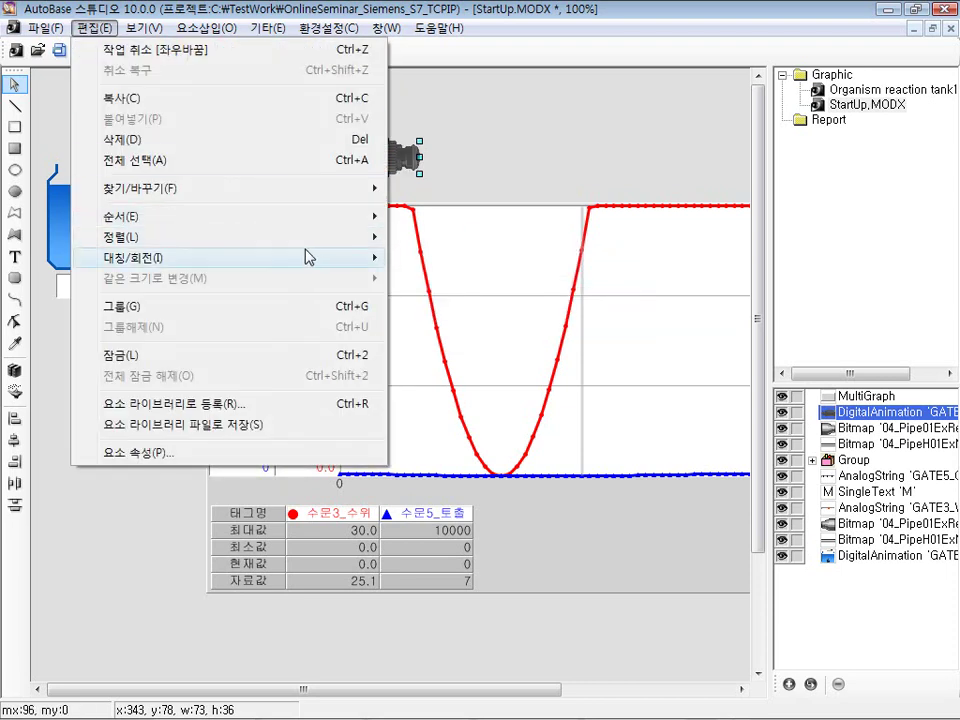
pyautogui.moveTo(309, 251)
pyautogui.click(446, 262)
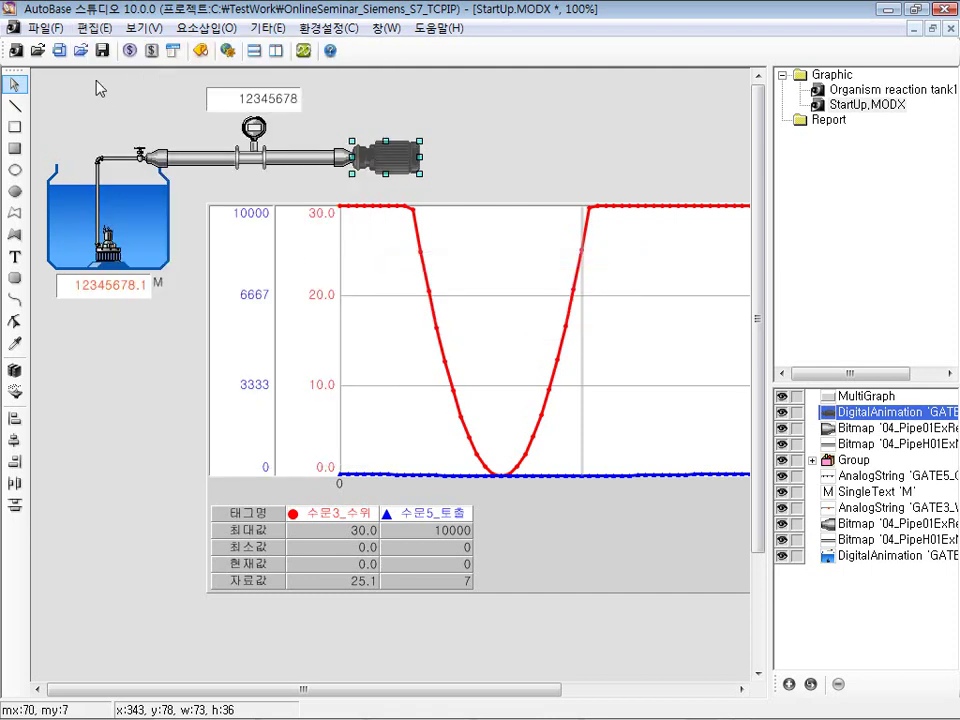
# - View the element library registration dialog for the selected motor and close it without registering
pyautogui.click(95, 28)
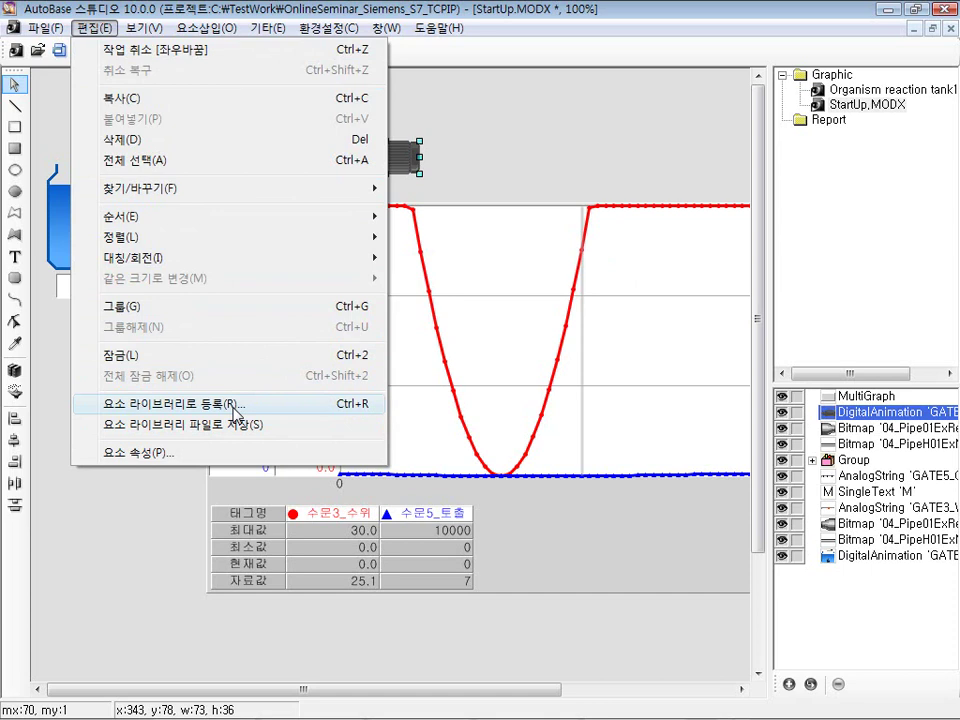
pyautogui.click(235, 406)
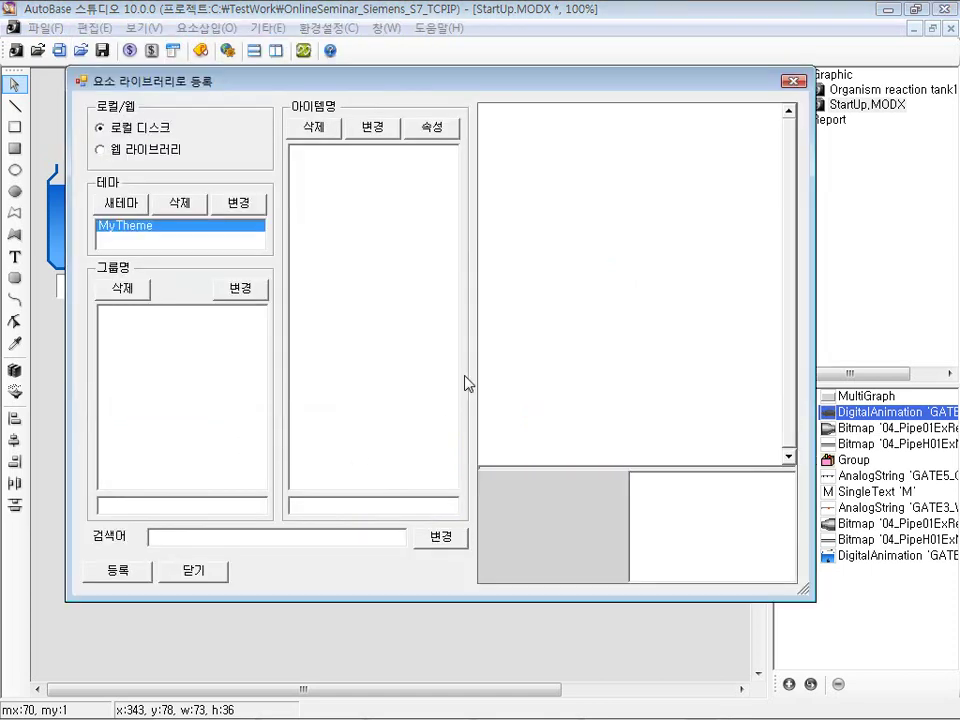
pyautogui.click(203, 574)
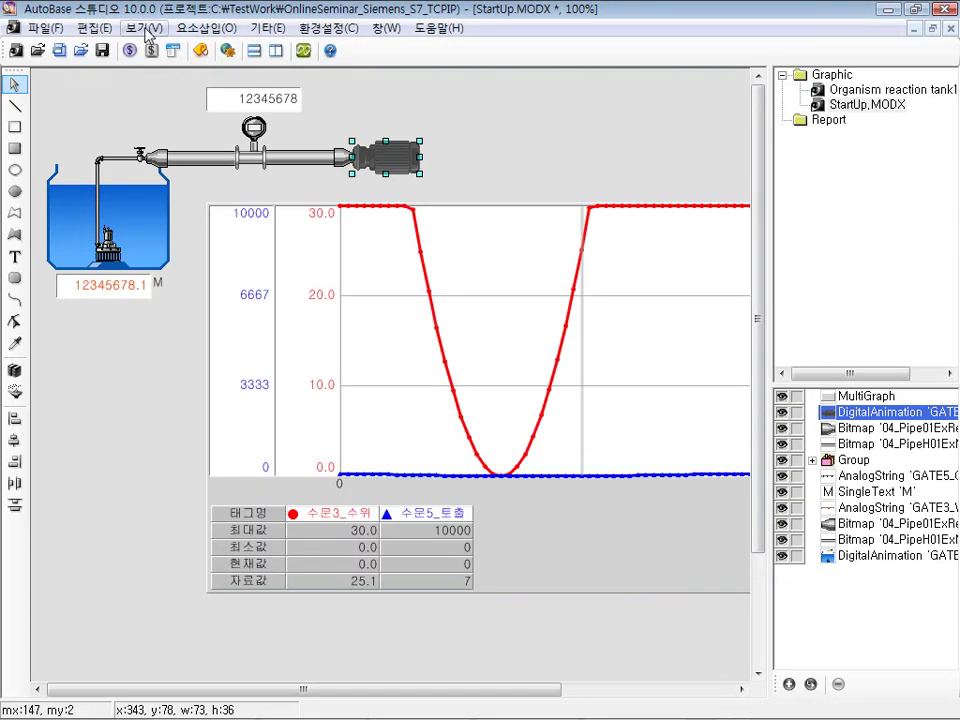
# - View the linked-tag find and replace dialog for the current module and close it without replacing anything
pyautogui.click(106, 32)
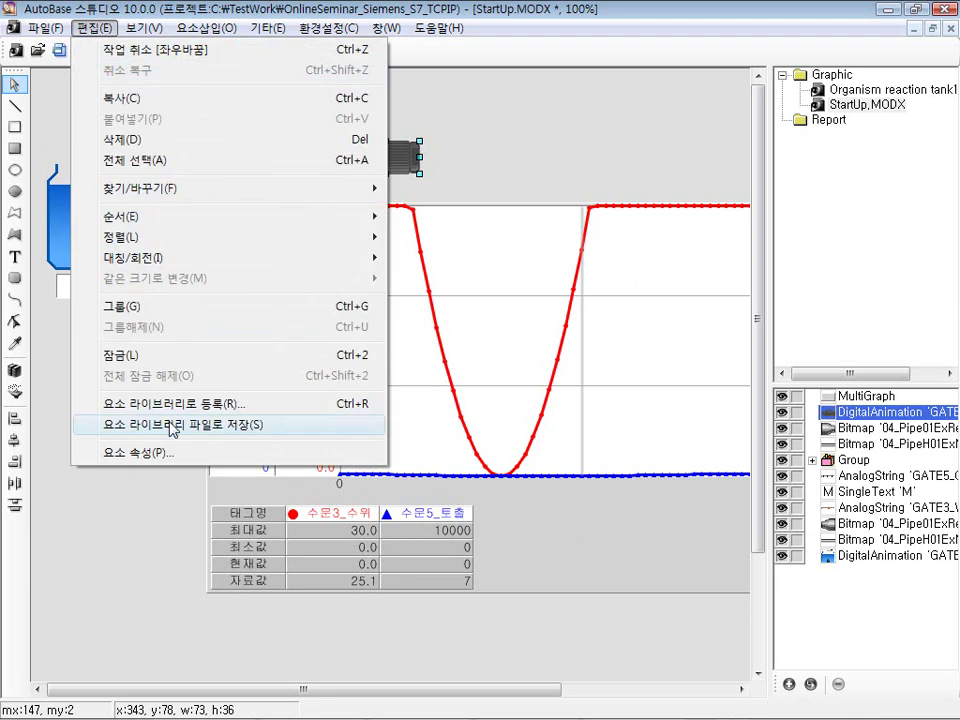
pyautogui.moveTo(145, 28)
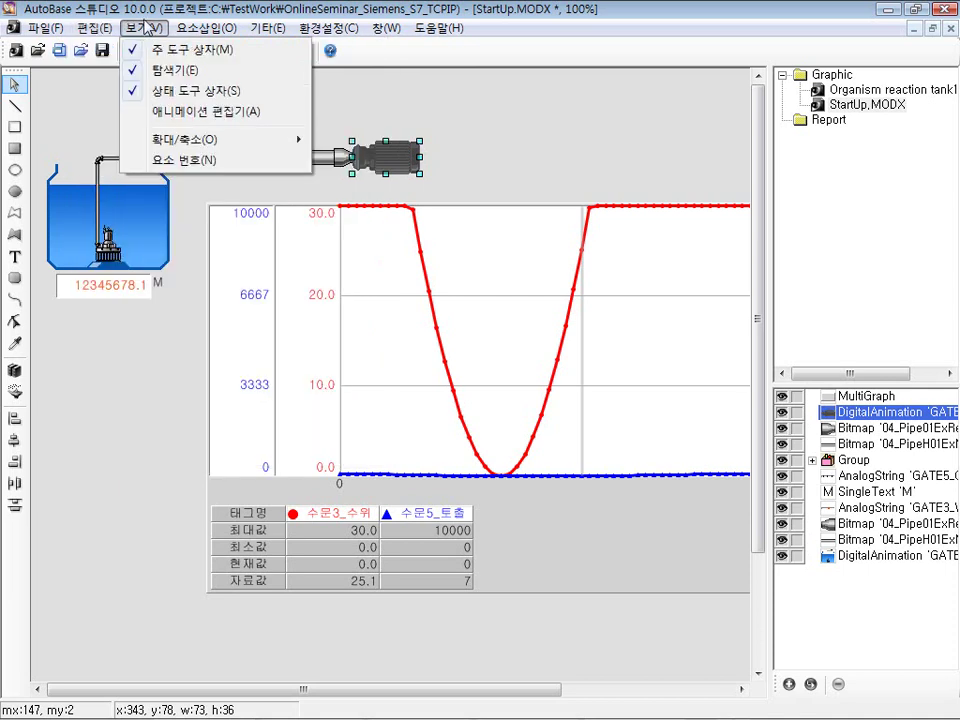
pyautogui.moveTo(196, 24)
pyautogui.moveTo(208, 50)
pyautogui.moveTo(95, 28)
pyautogui.moveTo(224, 195)
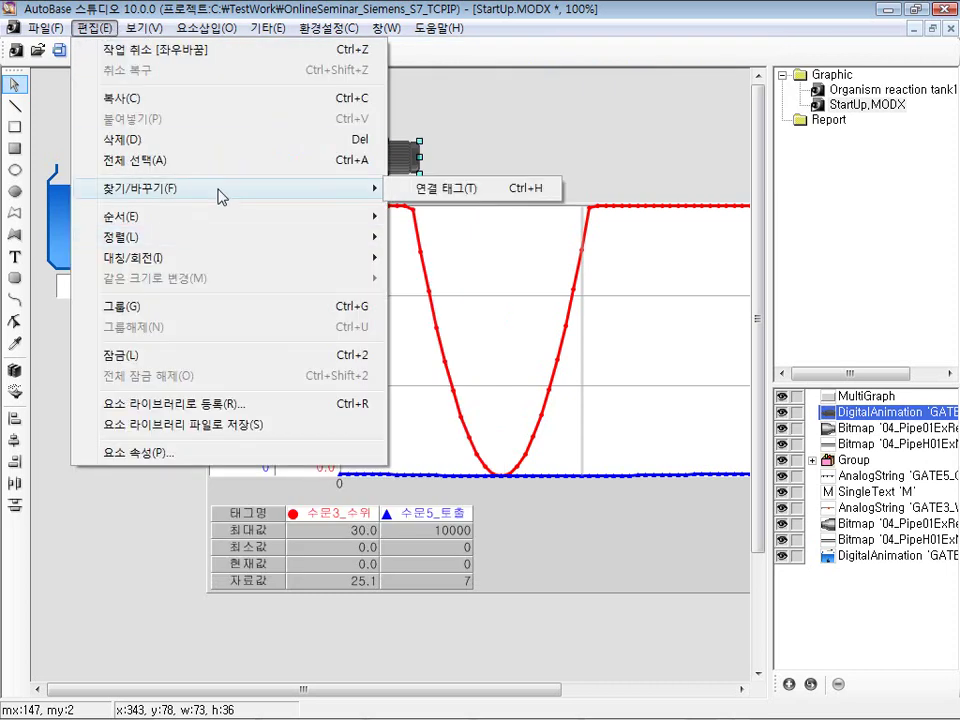
pyautogui.click(477, 192)
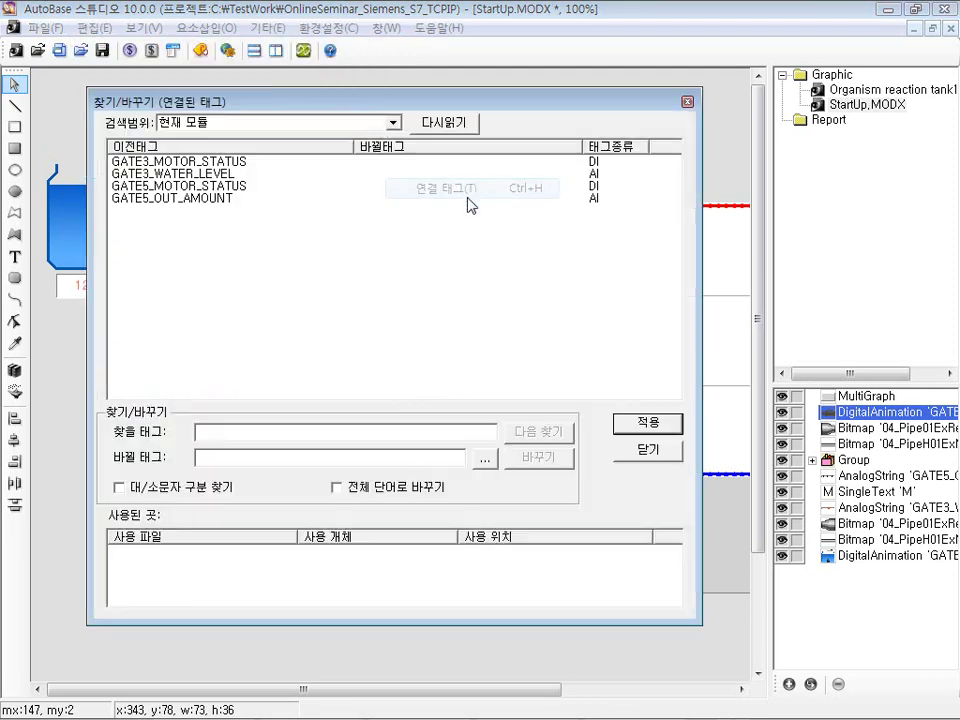
pyautogui.moveTo(285, 103); pyautogui.dragTo(322, 176)
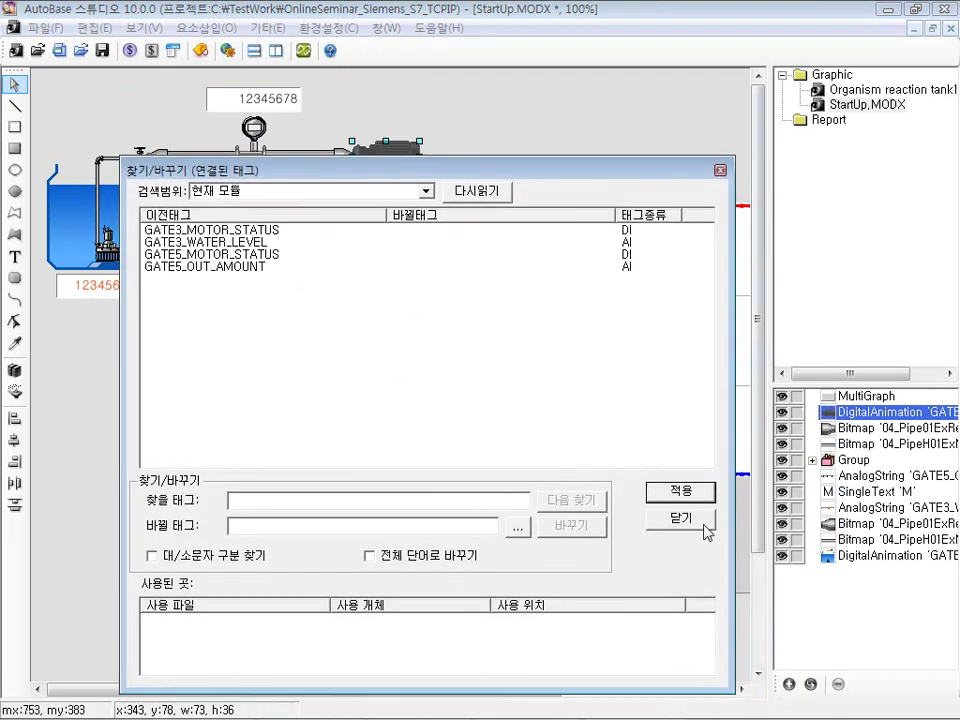
pyautogui.click(680, 518)
# - Examine the tags registered under the Library and IX0 groups in Local.tagx and close the tag editor
pyautogui.click(872, 89)
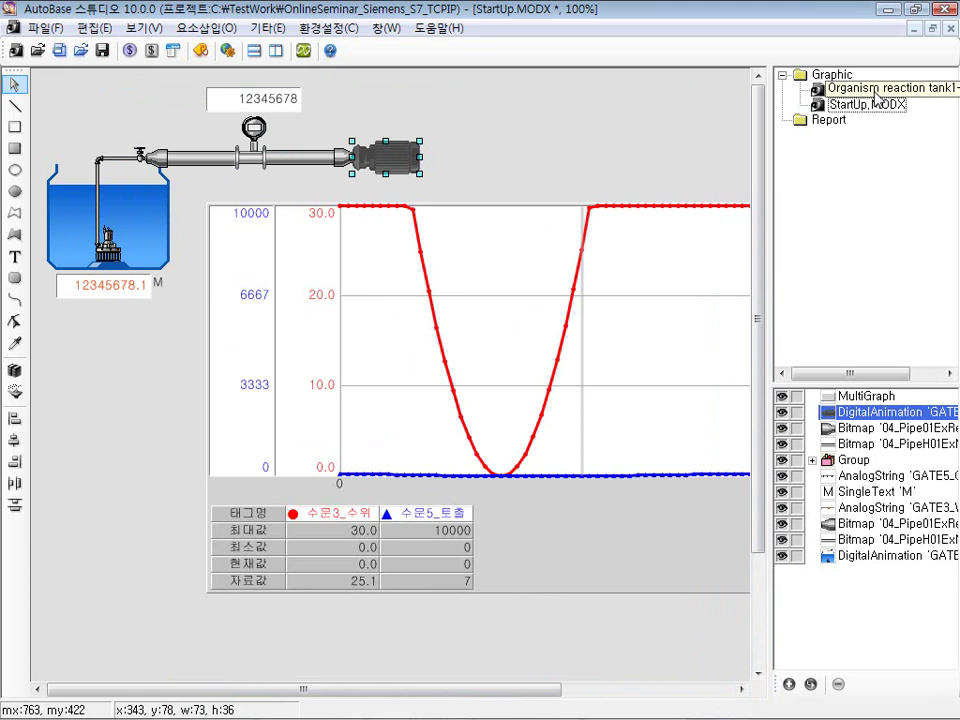
pyautogui.click(172, 50)
pyautogui.click(185, 186)
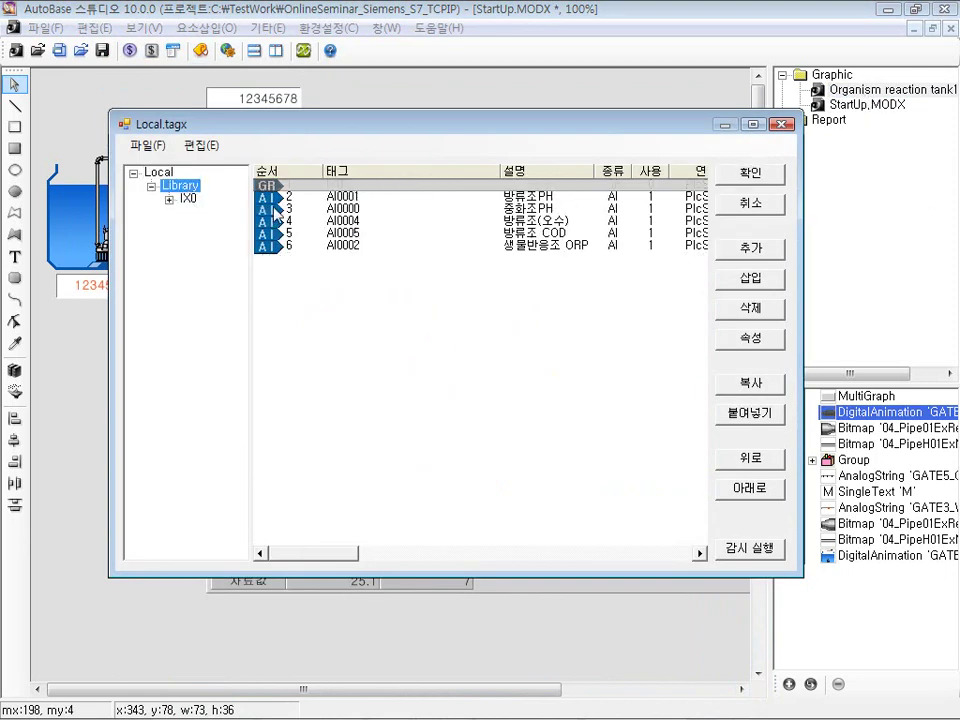
pyautogui.click(365, 197)
pyautogui.click(266, 220)
pyautogui.click(190, 199)
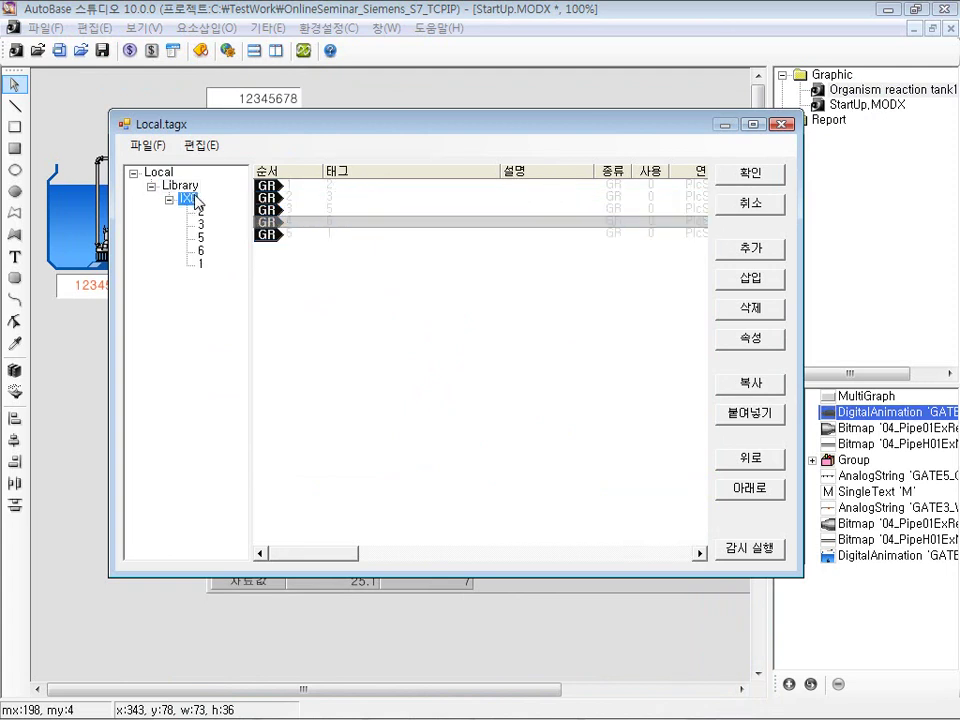
pyautogui.click(197, 224)
pyautogui.click(172, 186)
pyautogui.click(187, 199)
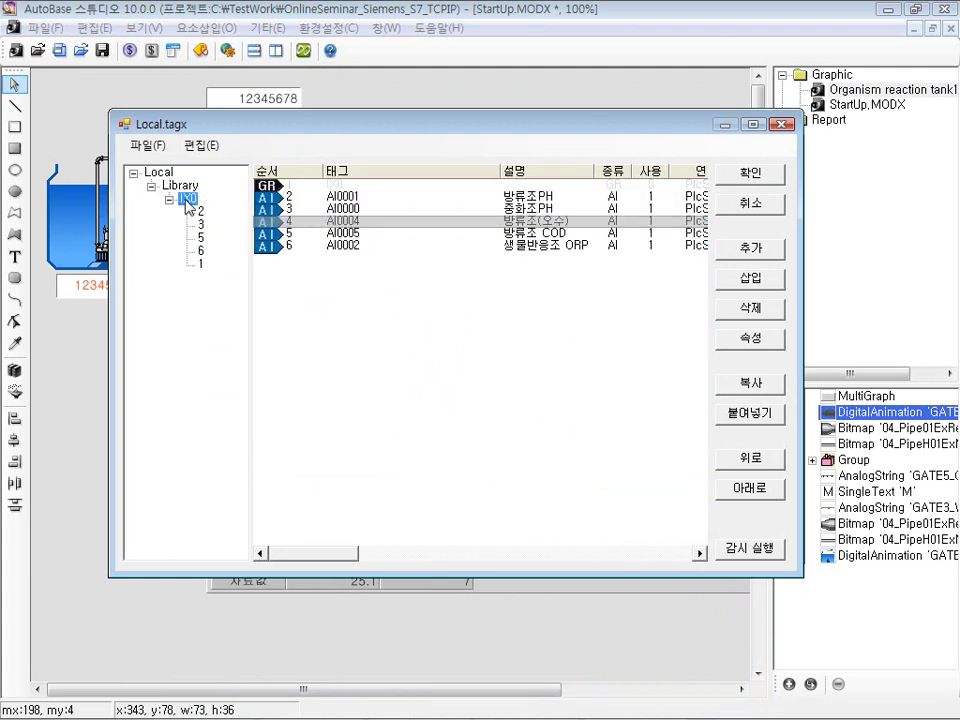
pyautogui.click(185, 188)
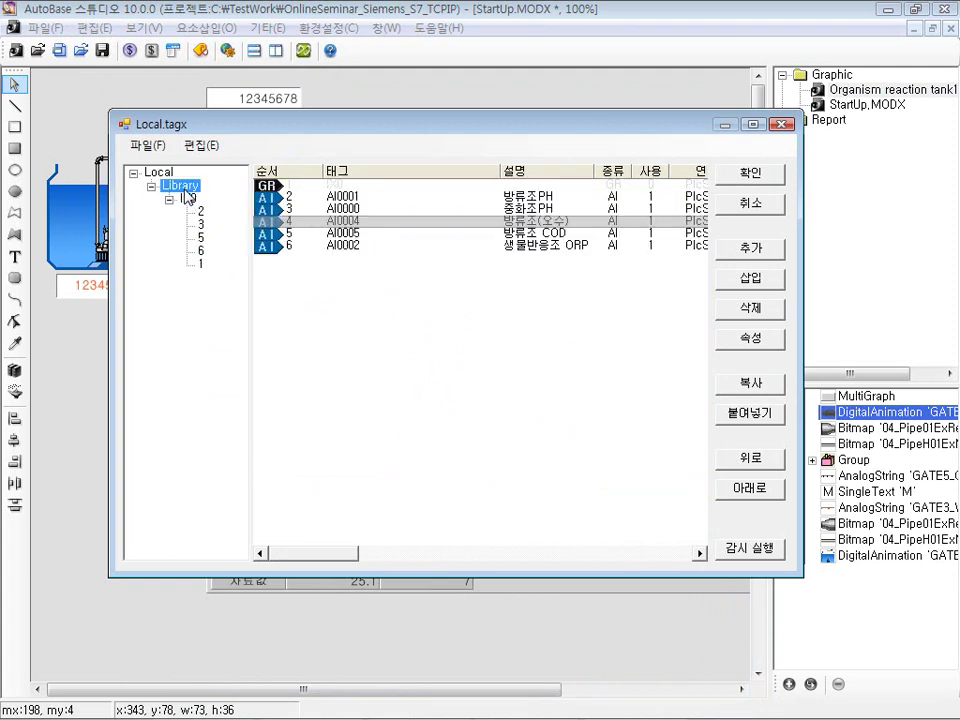
pyautogui.click(533, 237)
pyautogui.click(741, 204)
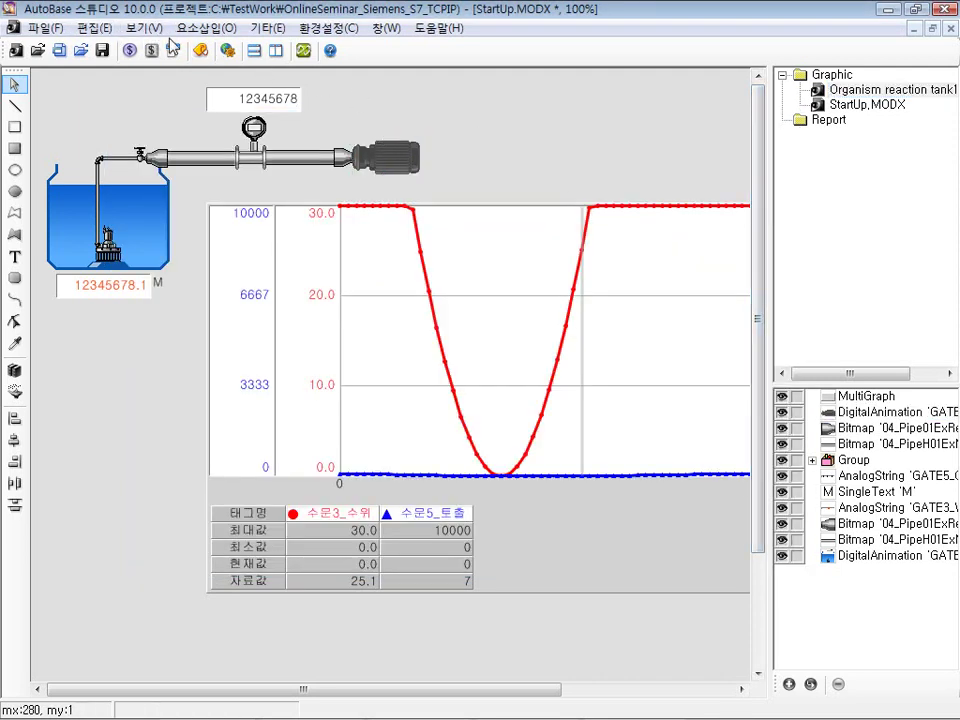
# - Open the linked-tag find and replace dialog and set its search scope to 전체 프로젝트 (whole project)
pyautogui.click(100, 28)
pyautogui.moveTo(268, 190)
pyautogui.click(414, 190)
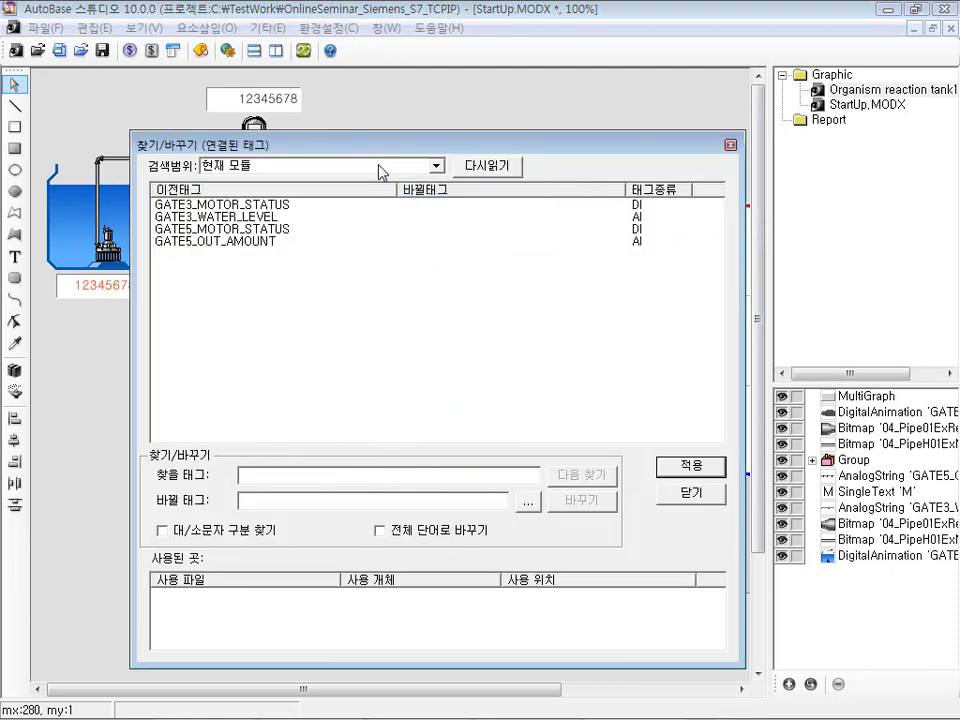
pyautogui.click(436, 165)
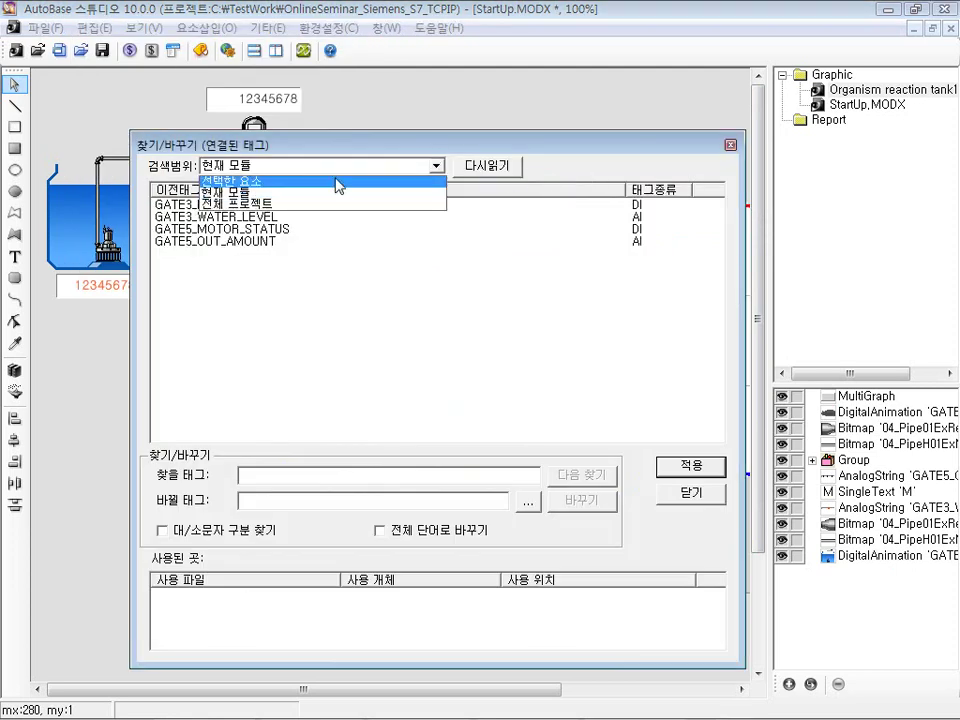
pyautogui.click(301, 204)
# - Examine which files and objects use the listed Library AI and IX0 tags across the project
pyautogui.click(298, 279)
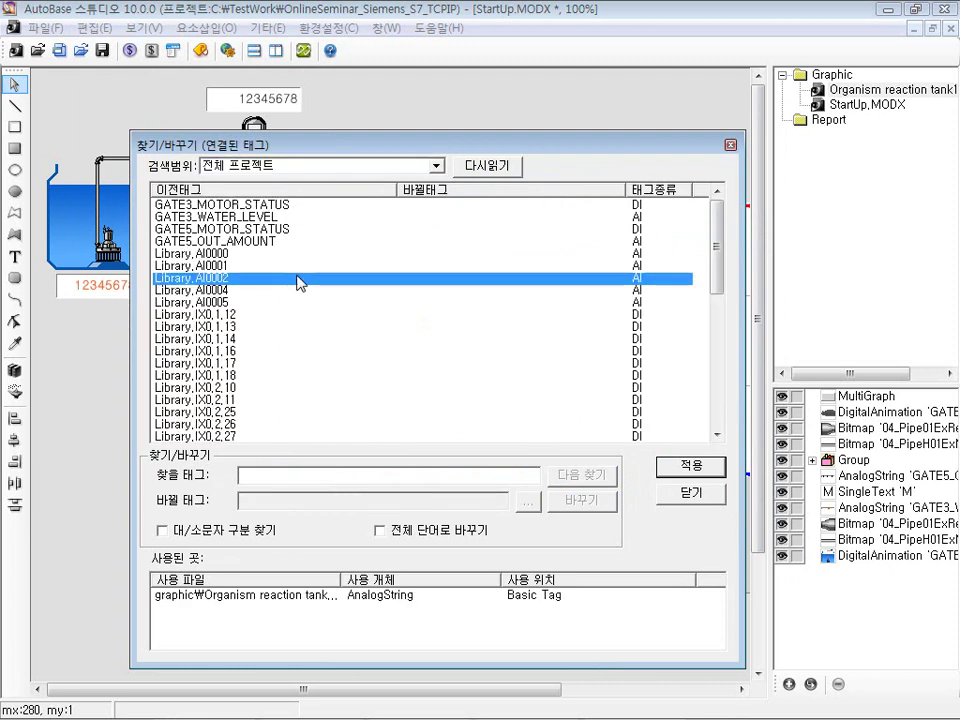
pyautogui.click(303, 327)
pyautogui.click(307, 376)
pyautogui.click(321, 328)
pyautogui.click(317, 377)
pyautogui.click(325, 422)
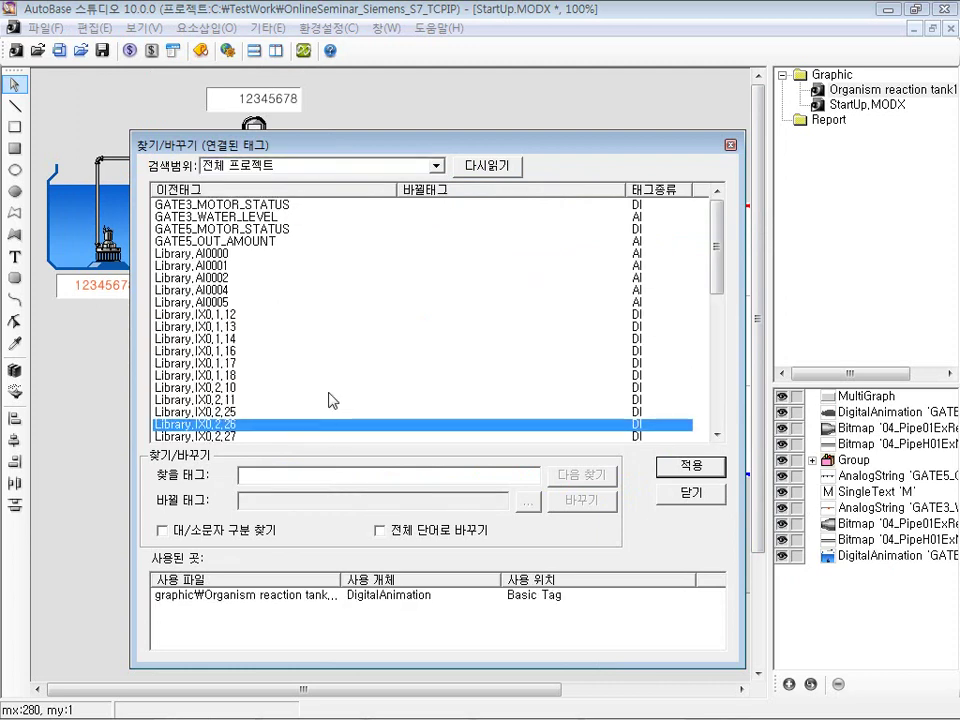
pyautogui.click(335, 363)
pyautogui.click(337, 316)
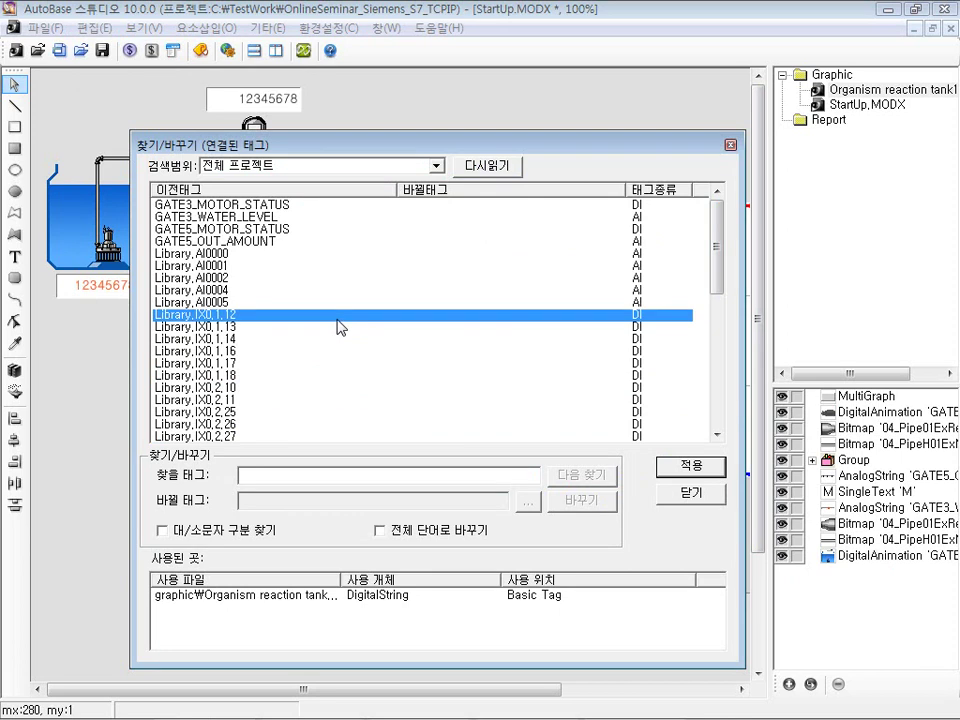
pyautogui.click(324, 362)
pyautogui.scroll(-6, 324, 364)
pyautogui.click(330, 302)
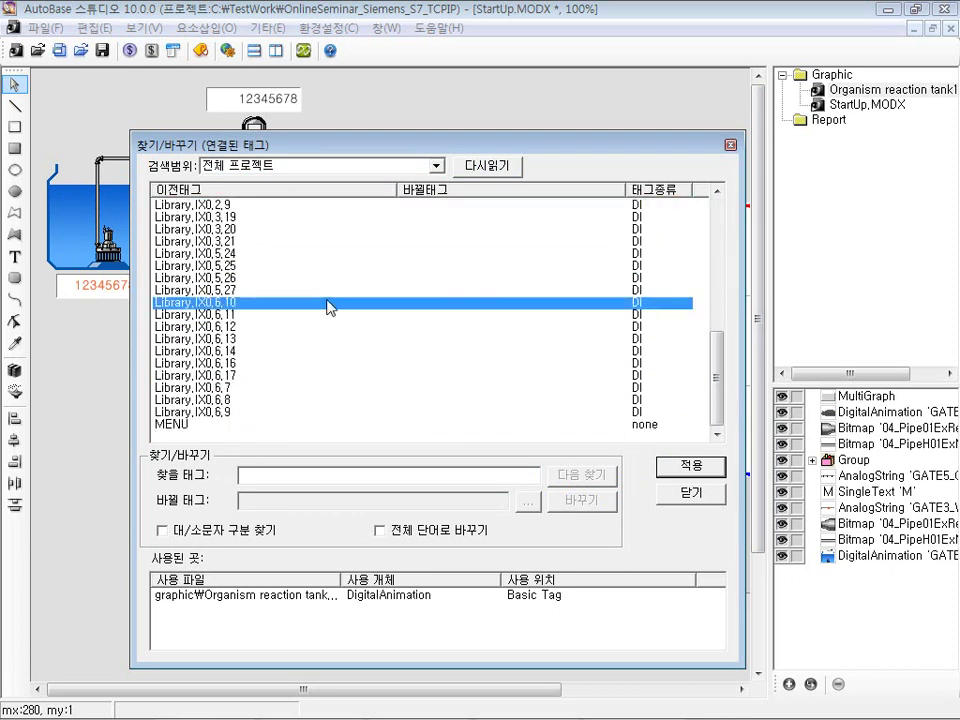
pyautogui.scroll(9, 345, 326)
pyautogui.click(346, 230)
pyautogui.click(360, 316)
pyautogui.click(321, 478)
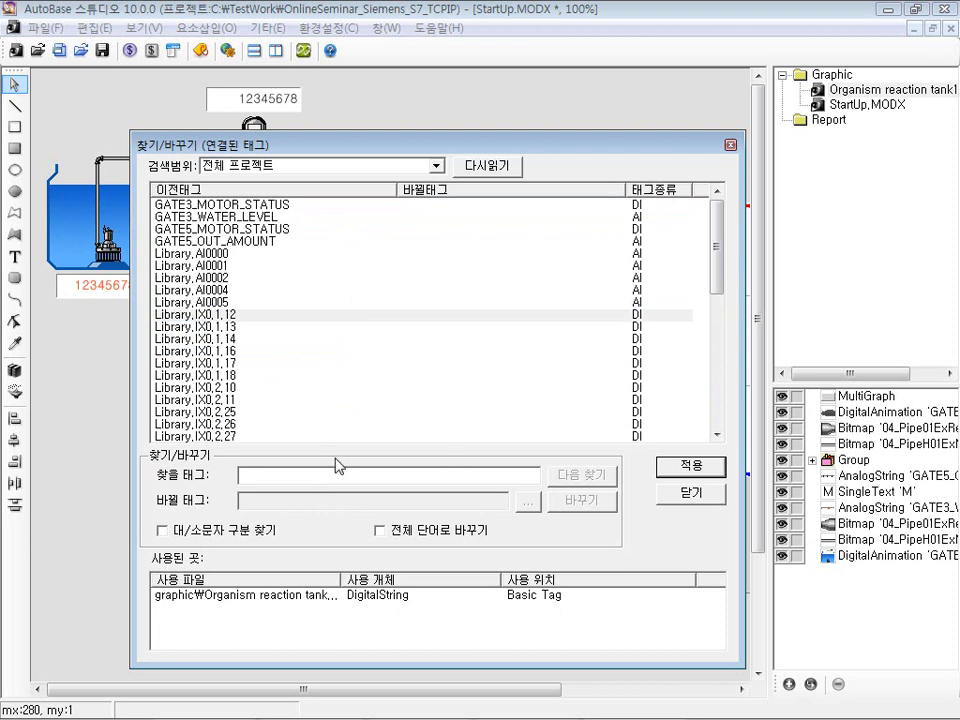
pyautogui.click(279, 265)
pyautogui.click(276, 277)
pyautogui.click(276, 241)
pyautogui.click(280, 254)
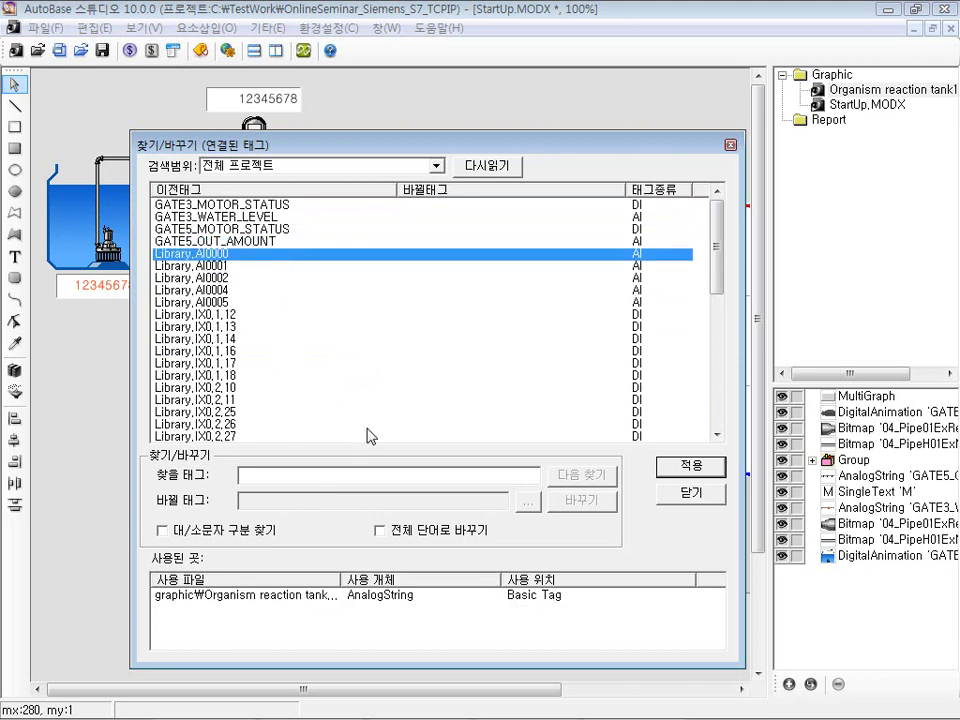
# - Search the project's linked tags for AI000, check where the found tag is used, and close the dialog
pyautogui.click(334, 477)
pyautogui.write('AI000')
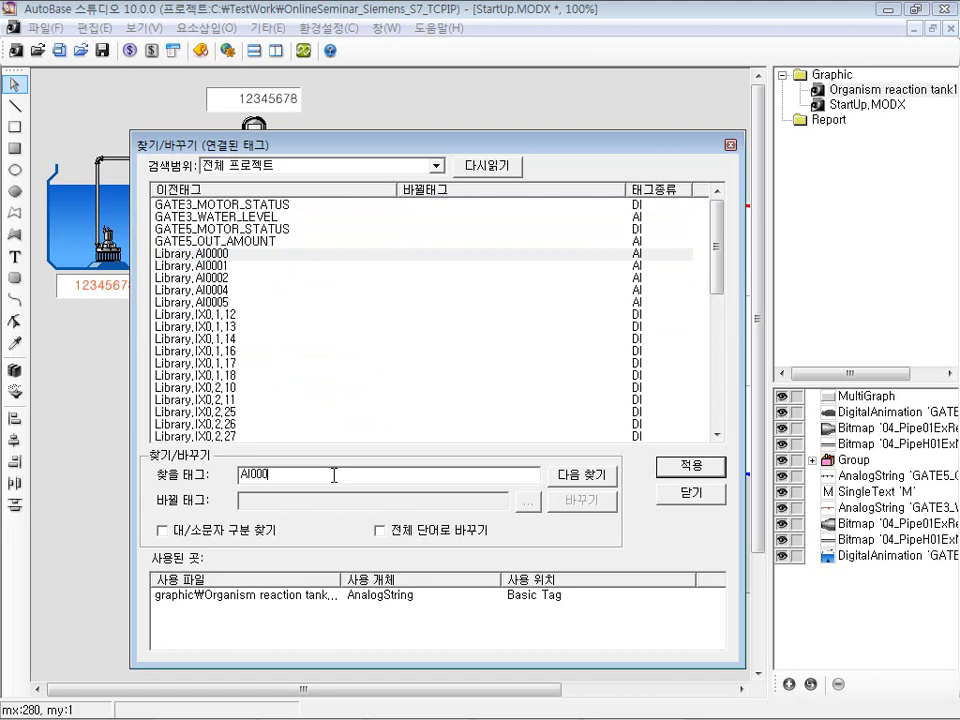
pyautogui.click(290, 266)
pyautogui.hotkey('ctrl', 'a')
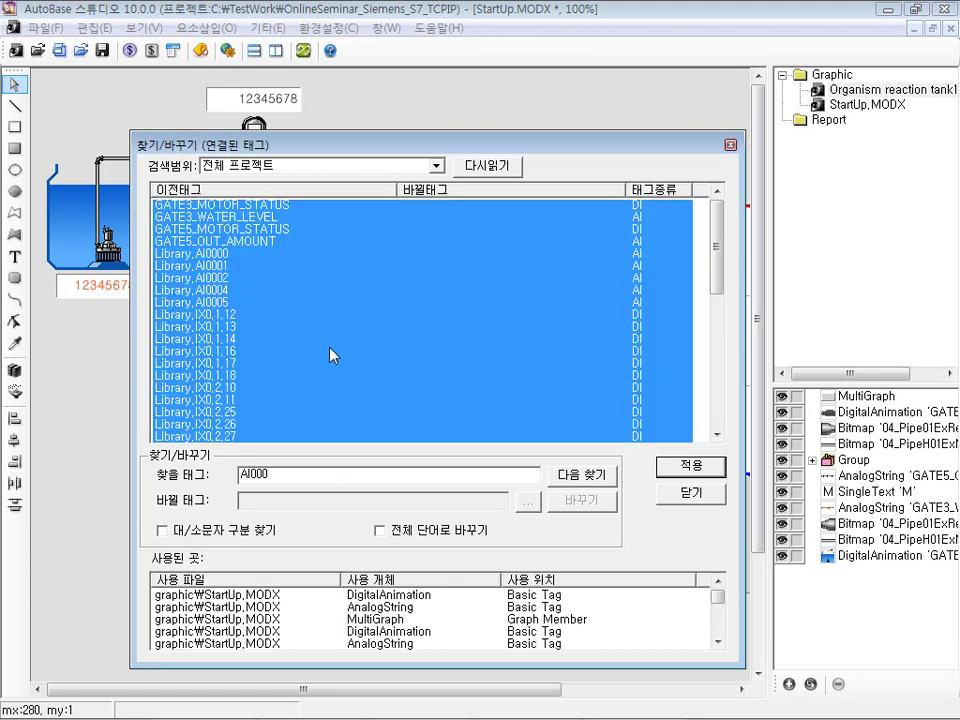
pyautogui.click(313, 477)
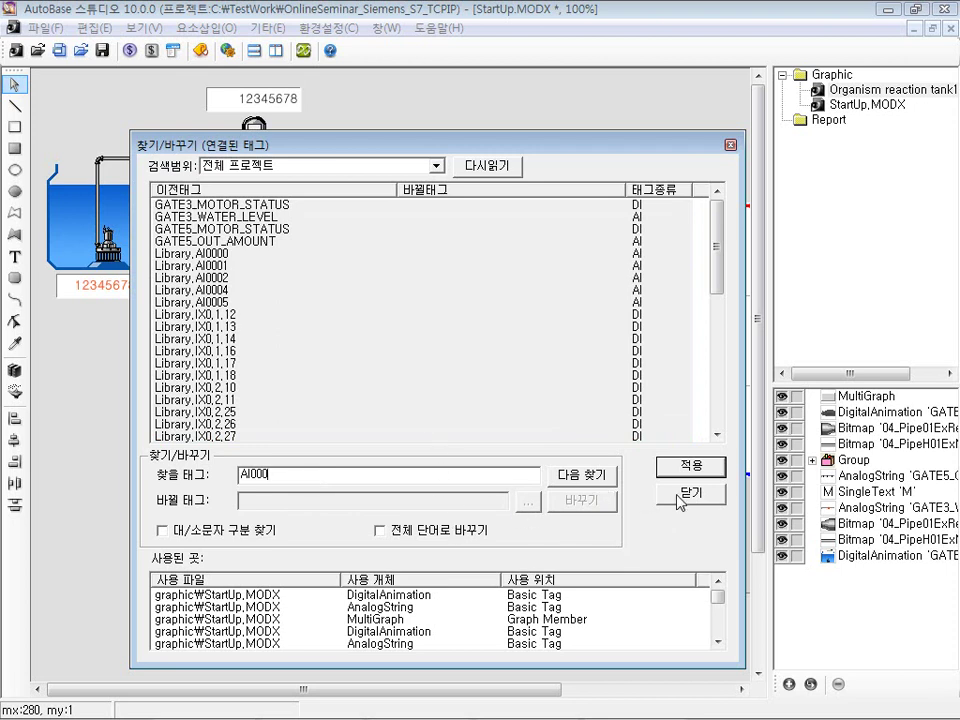
pyautogui.click(576, 479)
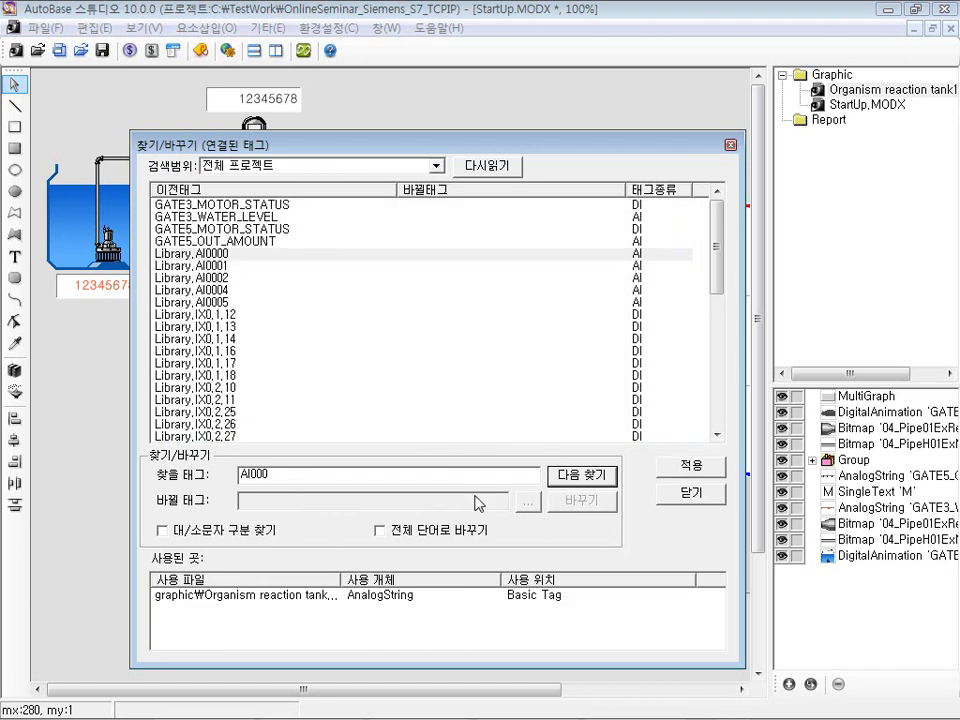
pyautogui.click(443, 538)
pyautogui.click(415, 533)
pyautogui.click(235, 537)
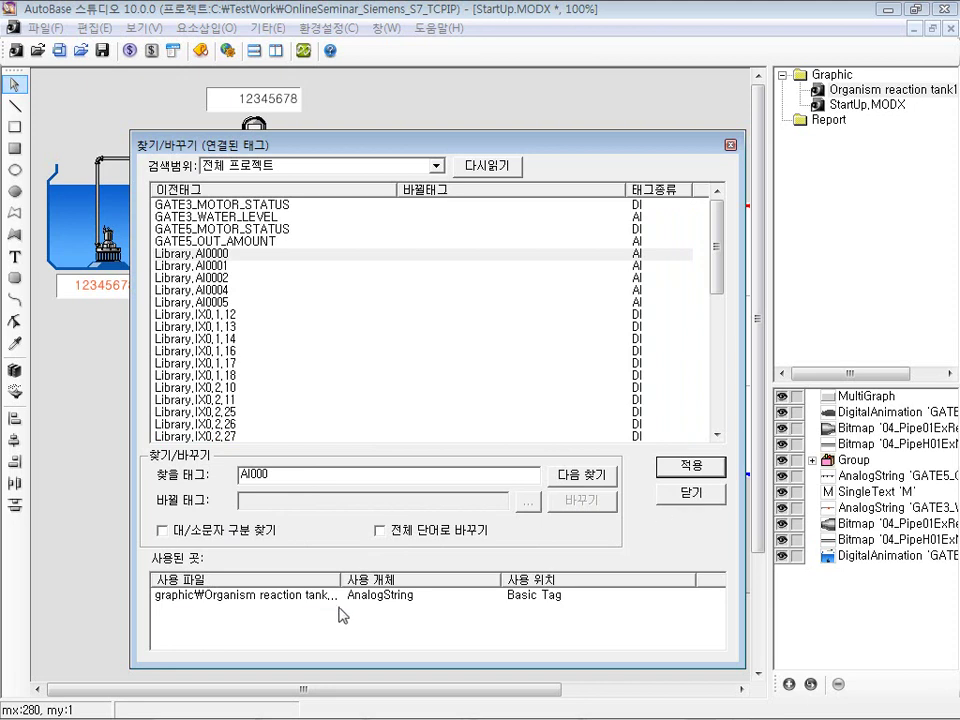
pyautogui.click(430, 597)
pyautogui.click(703, 500)
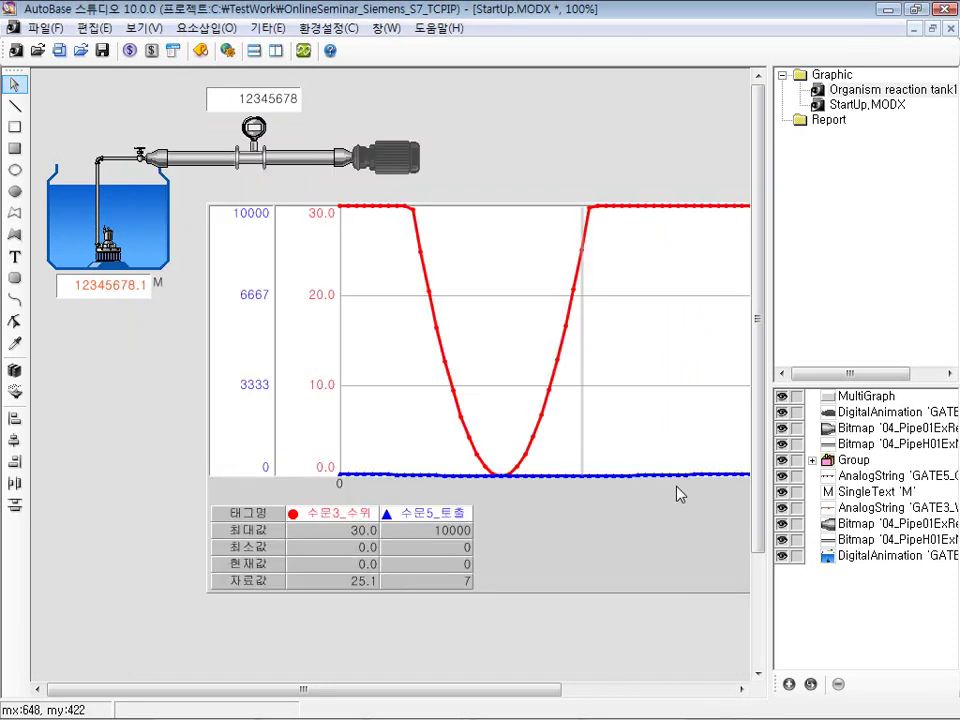
# - Reopen linked-tag find and replace, check the usage of GATE3_MOTOR_STATUS, and widen the scope to 전체 프로젝트
pyautogui.click(94, 27)
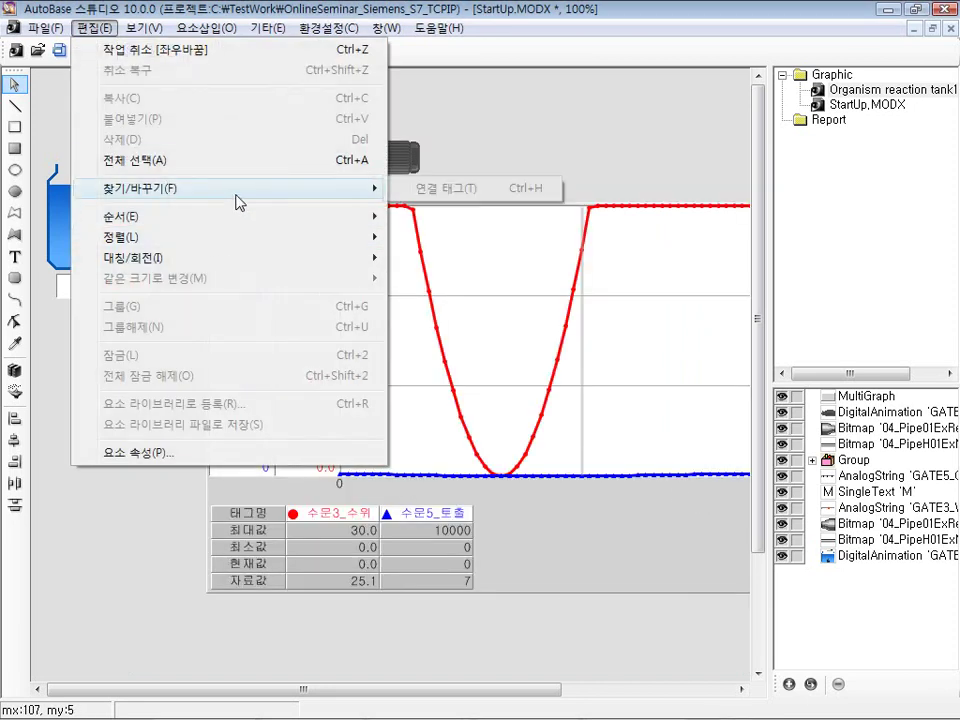
pyautogui.click(470, 188)
pyautogui.click(330, 228)
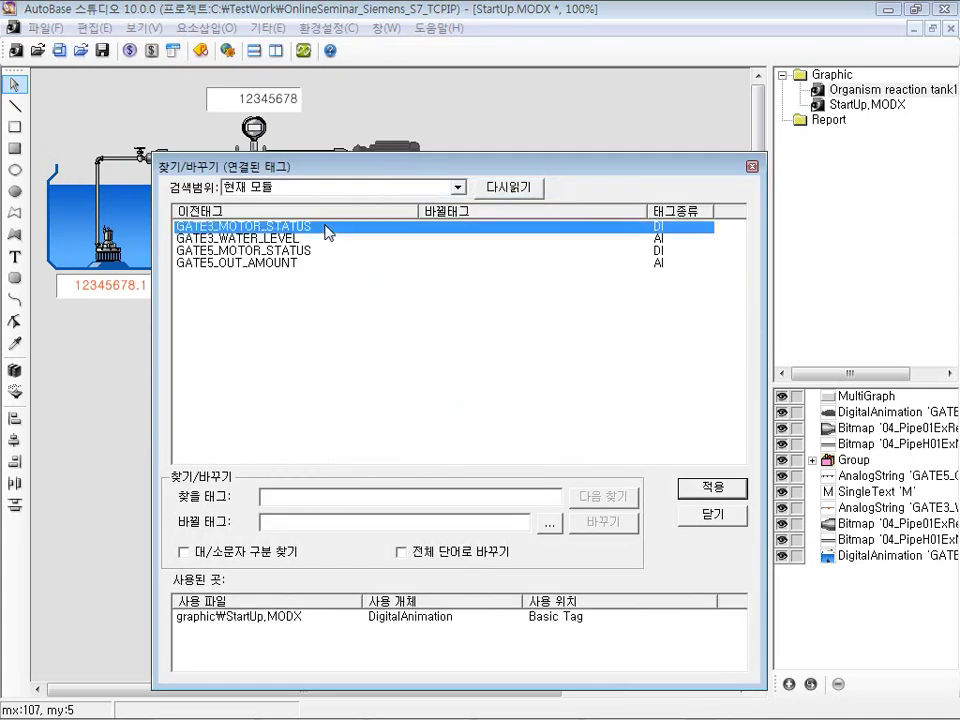
pyautogui.click(457, 187)
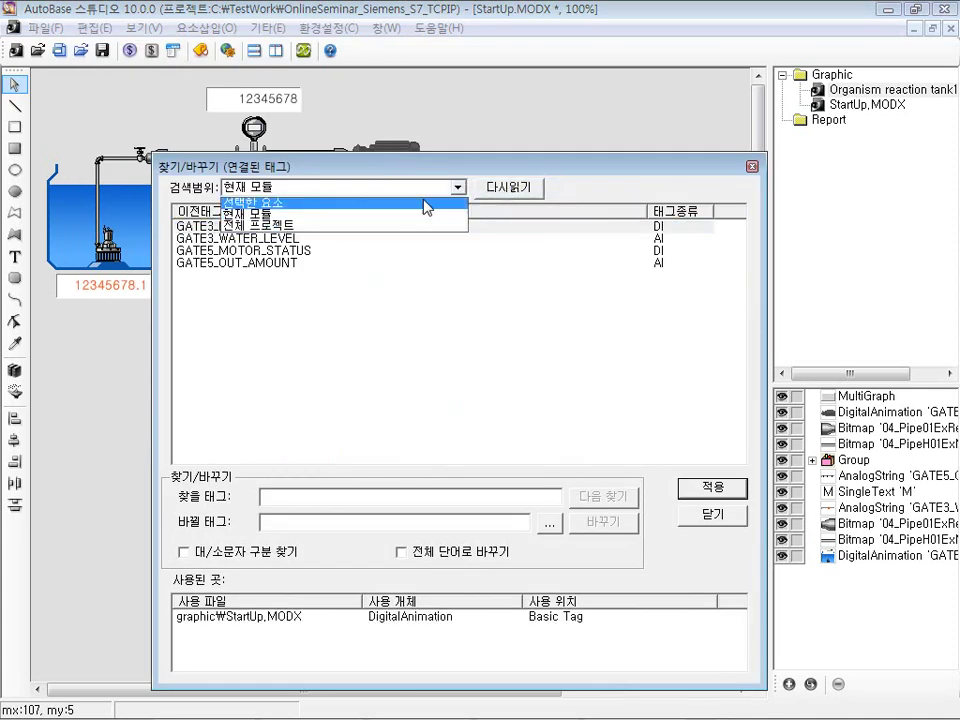
pyautogui.click(400, 222)
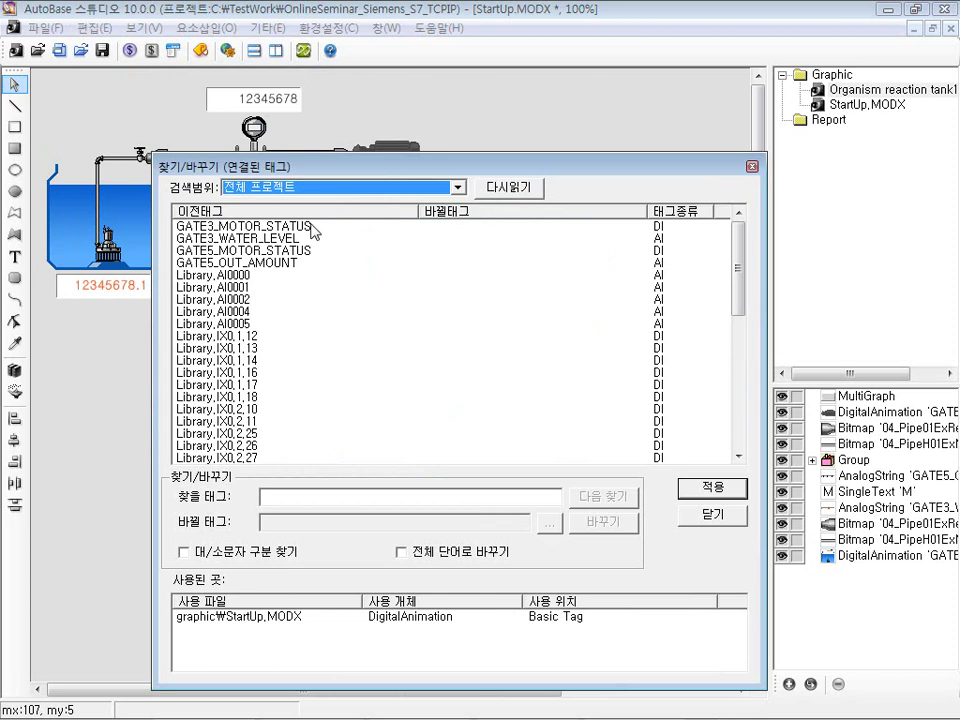
# - Compare where the gate tags and Library tags are used in the project, and close the dialog
pyautogui.click(279, 238)
pyautogui.click(267, 261)
pyautogui.click(263, 287)
pyautogui.click(261, 339)
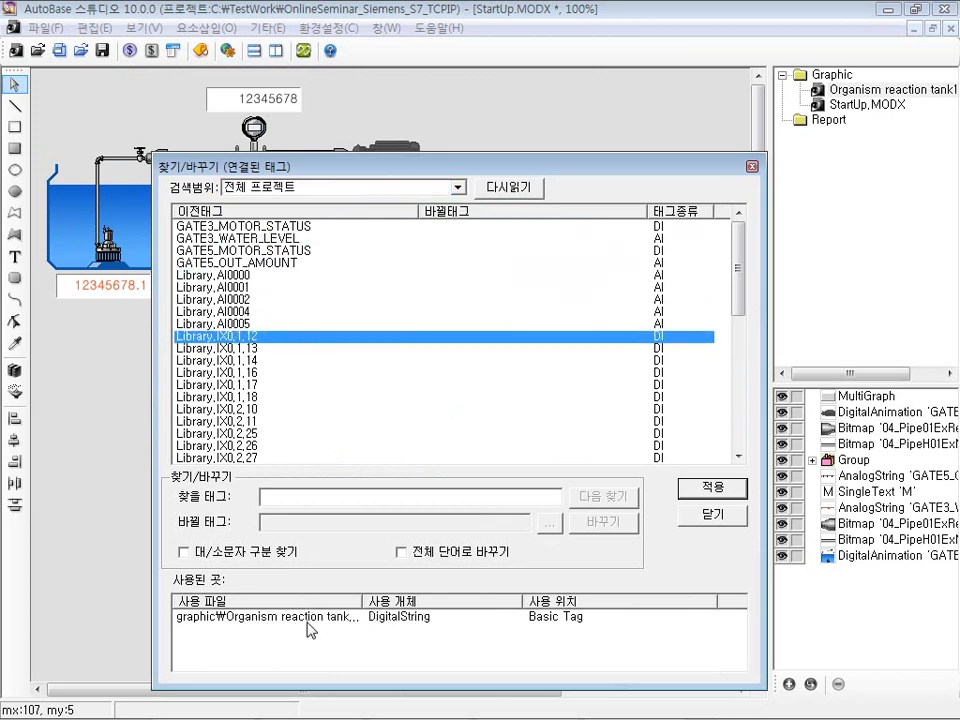
pyautogui.click(310, 618)
pyautogui.click(274, 384)
pyautogui.click(287, 286)
pyautogui.click(288, 276)
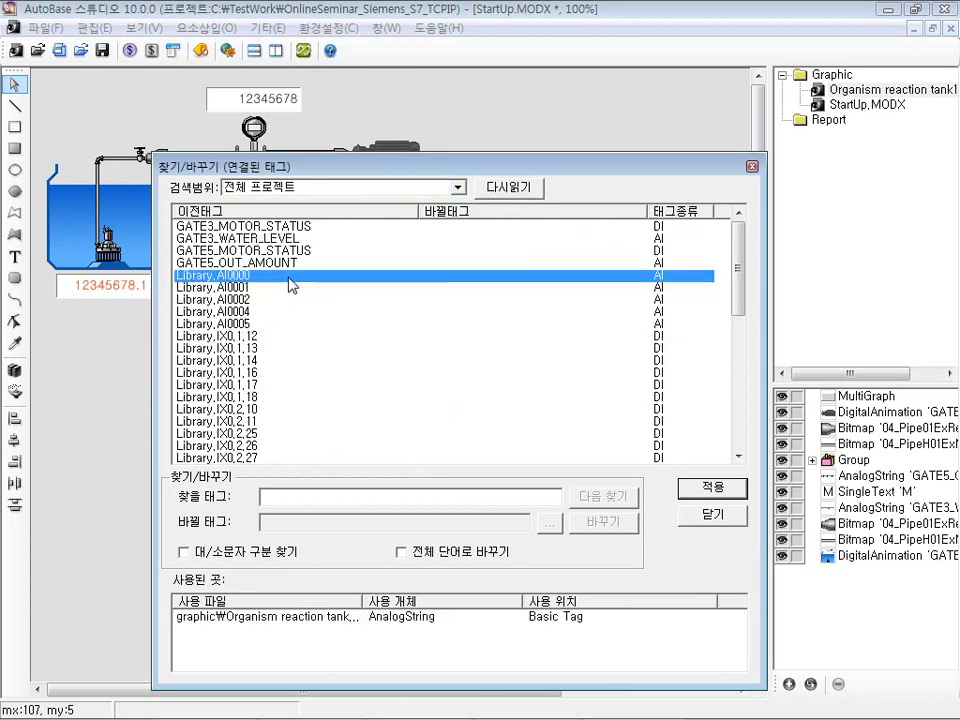
pyautogui.click(304, 264)
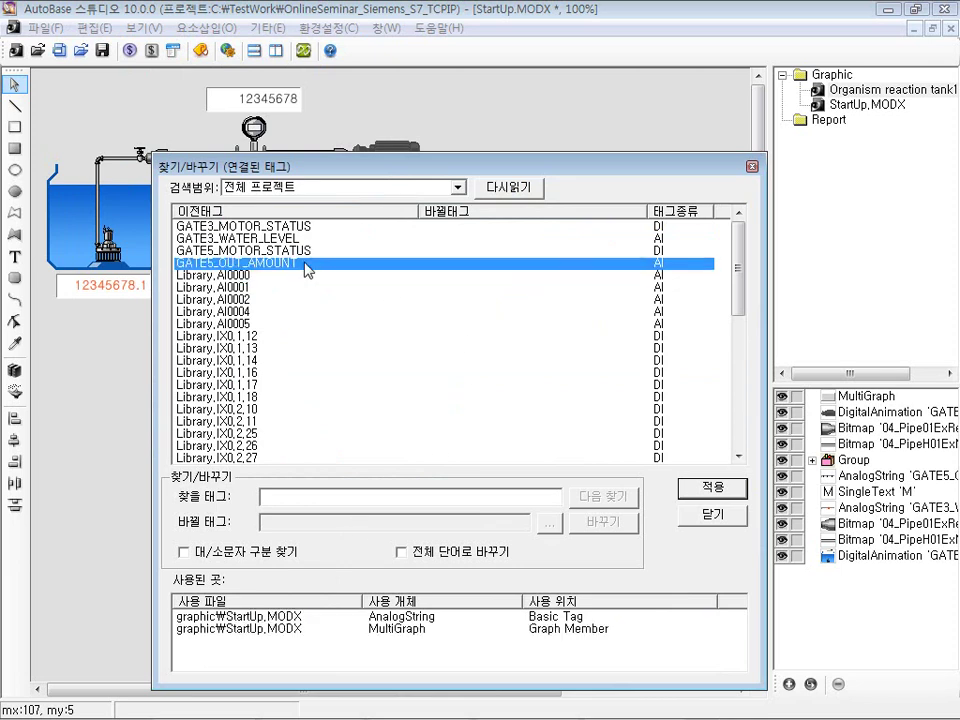
pyautogui.click(710, 515)
# - In the current module's linked tags, replace GATE3 with GATE1 for the GATE3_MOTOR_STATUS tag
pyautogui.click(94, 28)
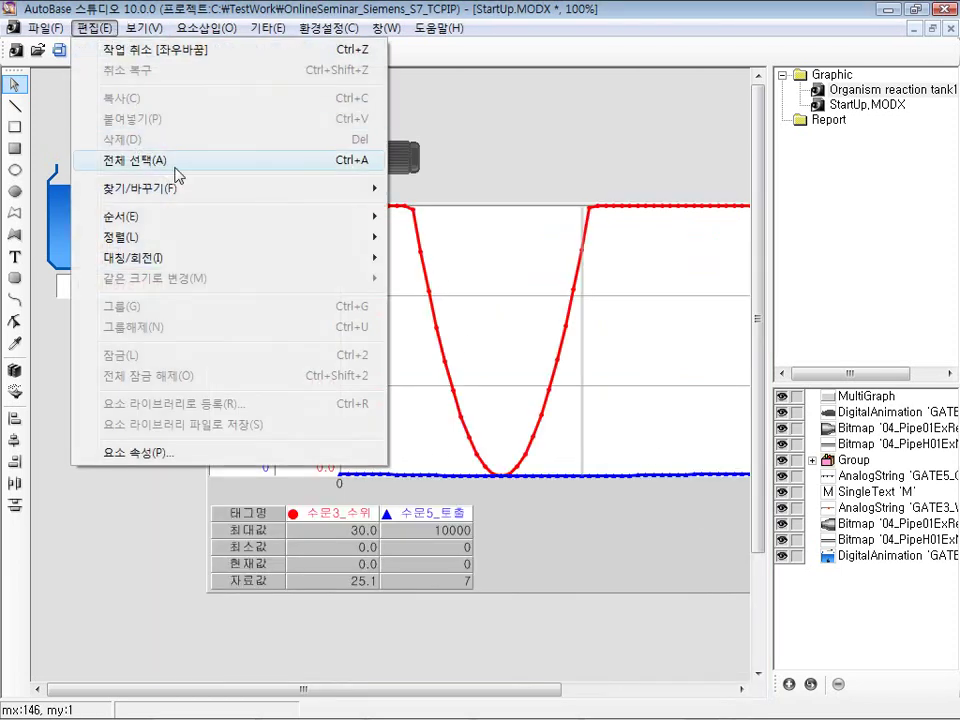
pyautogui.moveTo(272, 189)
pyautogui.click(402, 190)
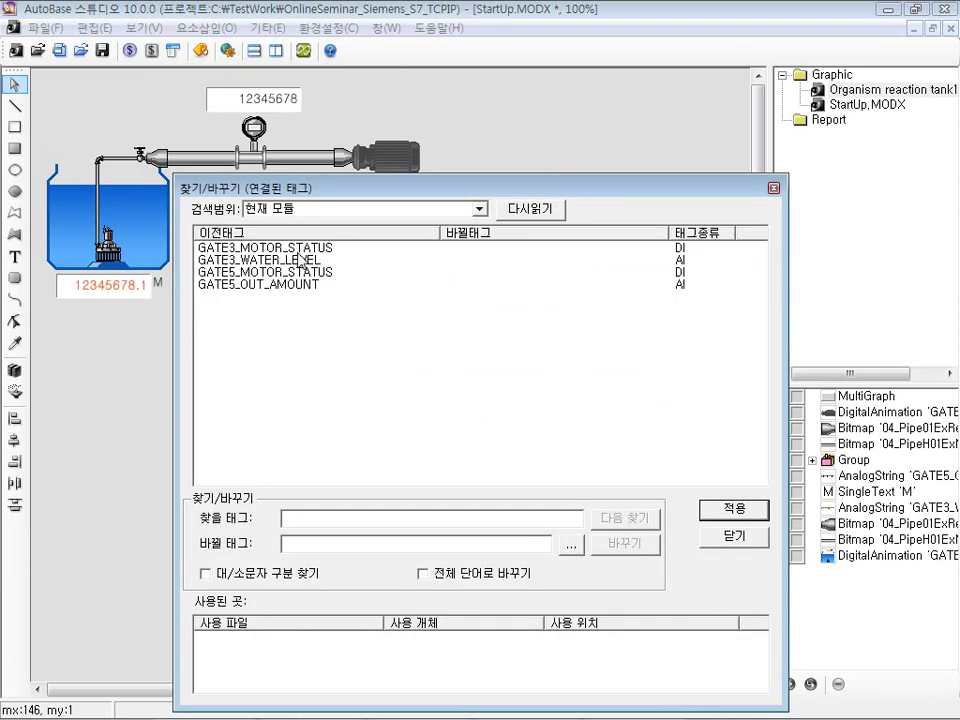
pyautogui.click(301, 249)
pyautogui.click(315, 520)
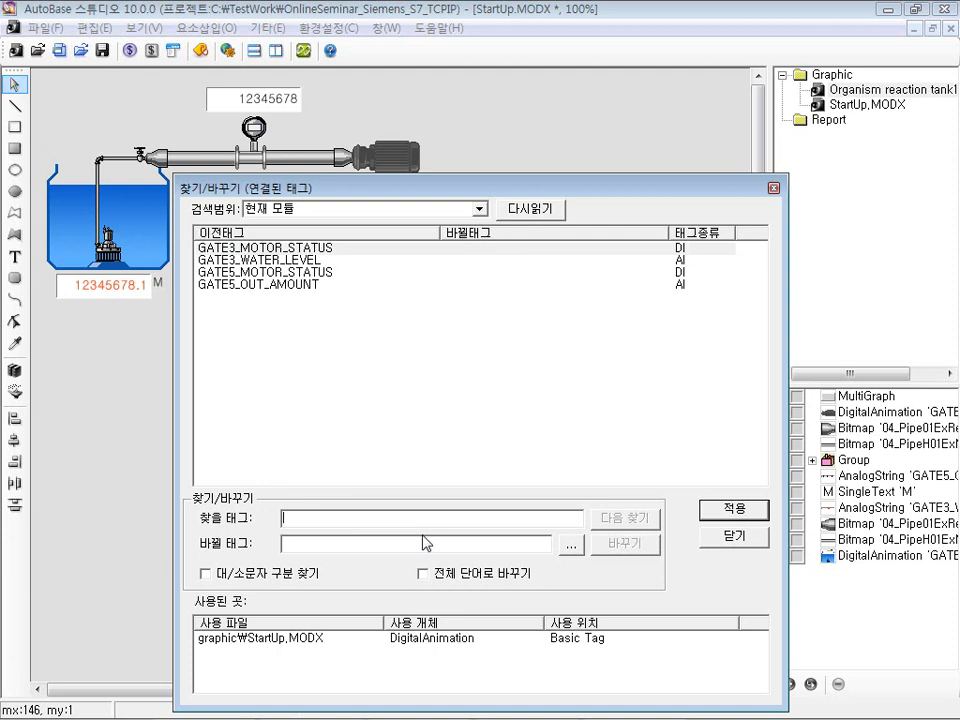
pyautogui.write('GATE1')
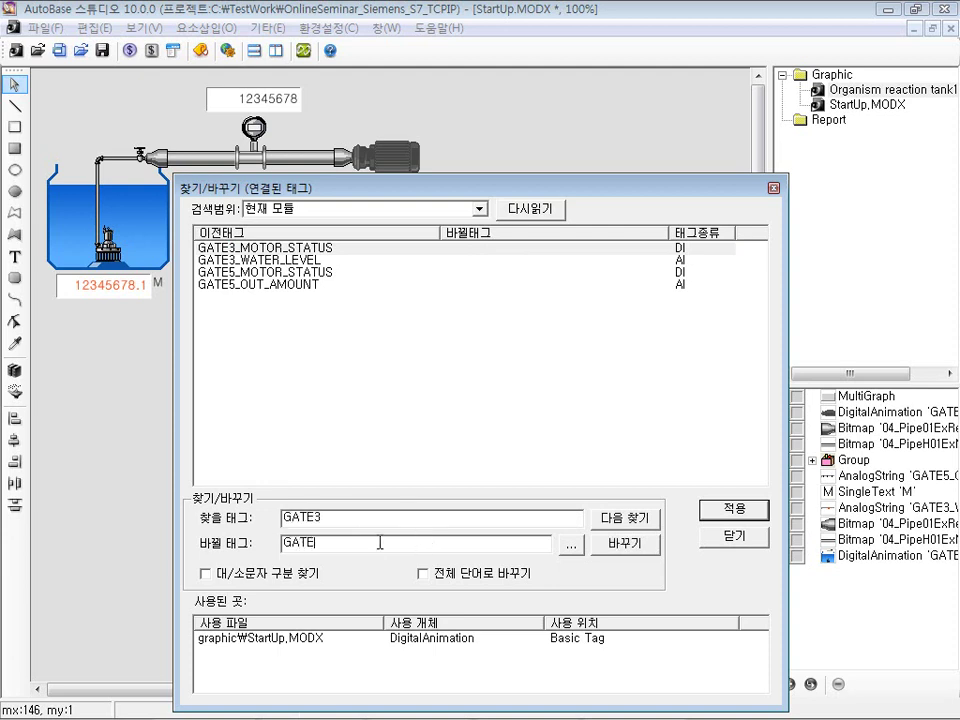
pyautogui.click(651, 548)
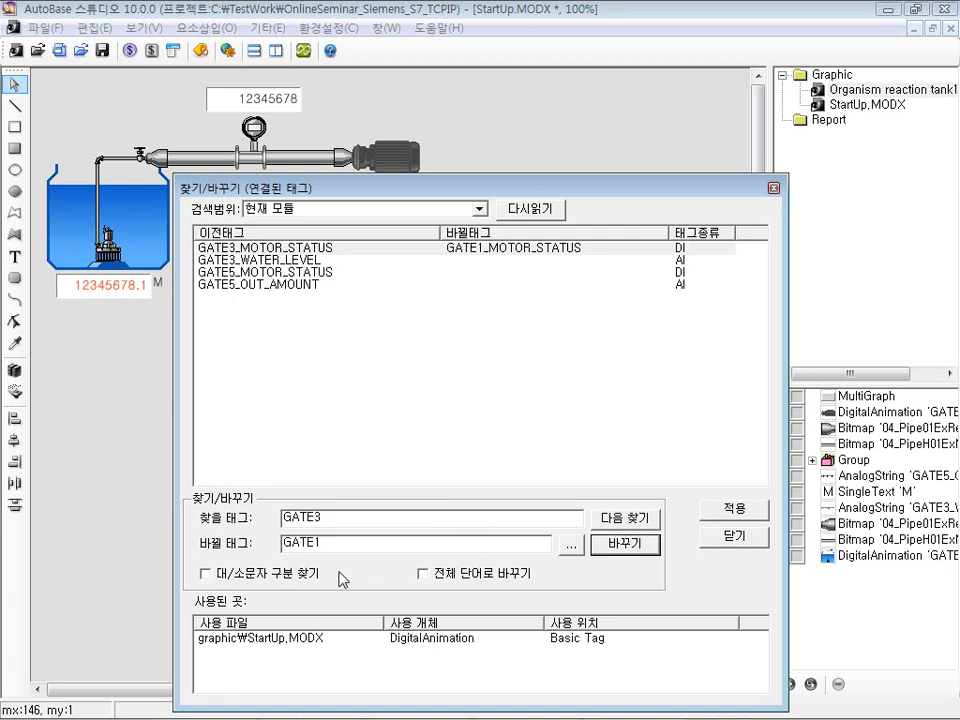
# - Start applying the replaced tag to the project, decline the confirmation, and close the find and replace dialog
pyautogui.click(747, 516)
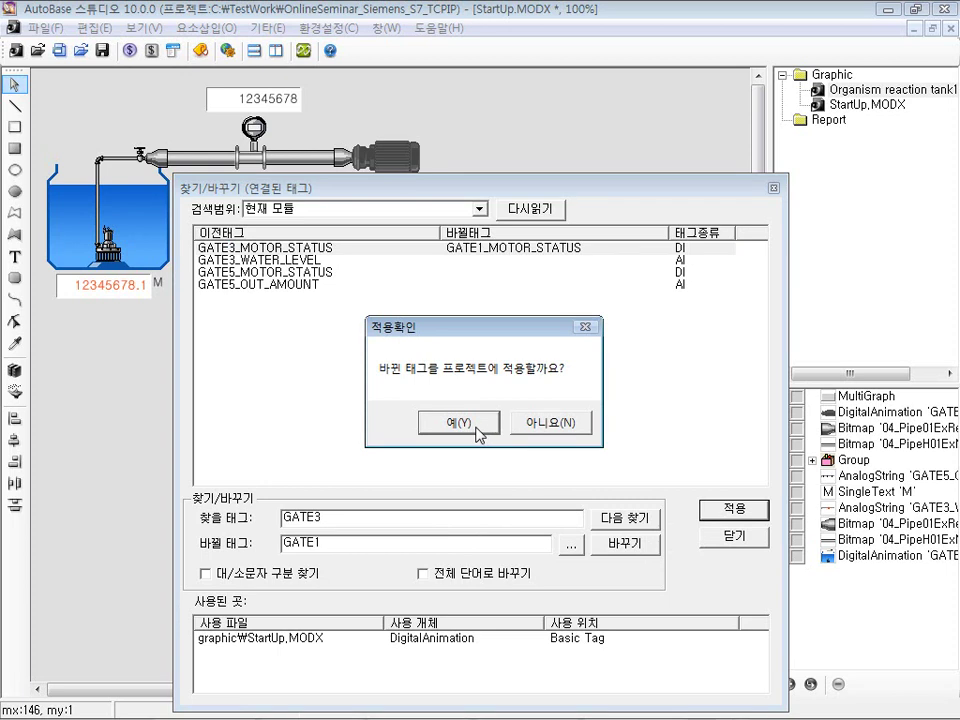
pyautogui.click(543, 433)
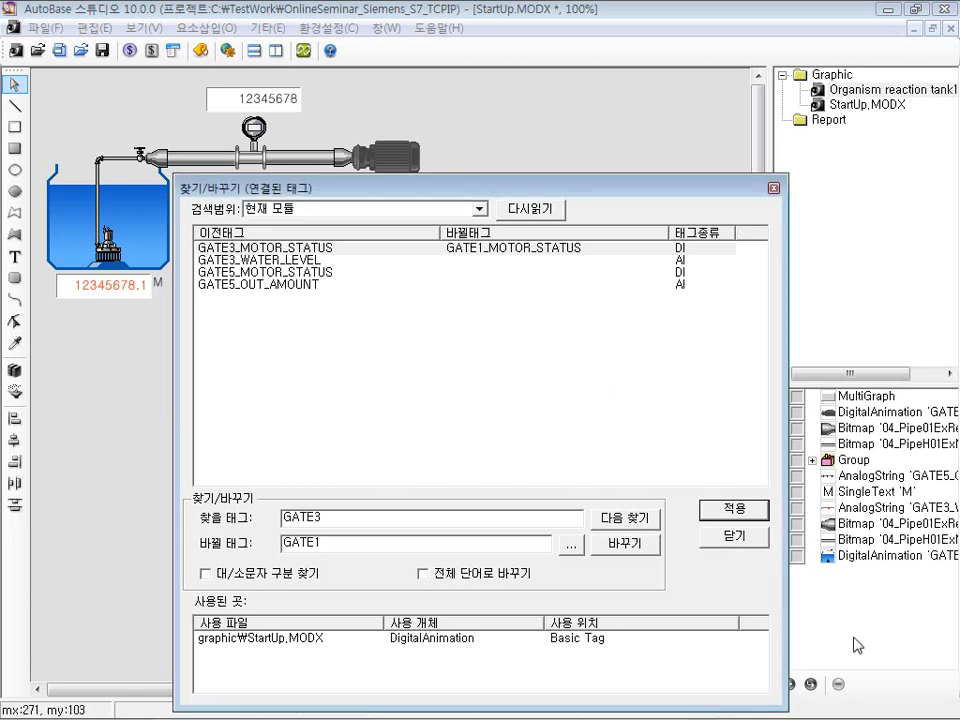
pyautogui.click(733, 538)
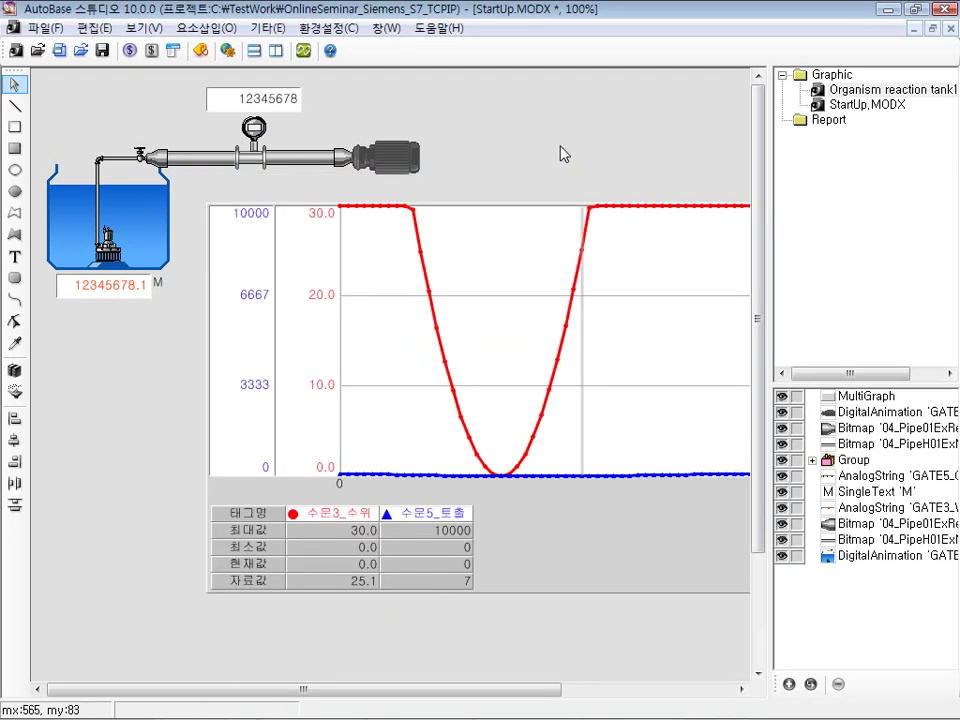
# - Open the Organism reaction tank1-1 graphic and look through the available find/replace, ordering and element insertion commands
pyautogui.doubleClick(863, 88)
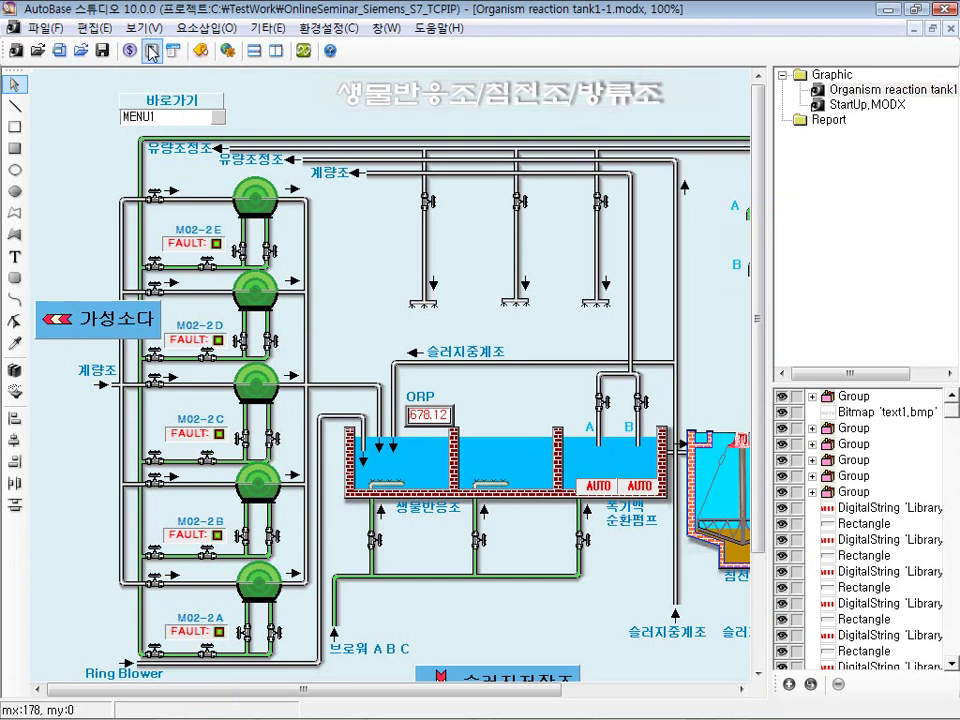
pyautogui.click(225, 29)
pyautogui.moveTo(96, 27)
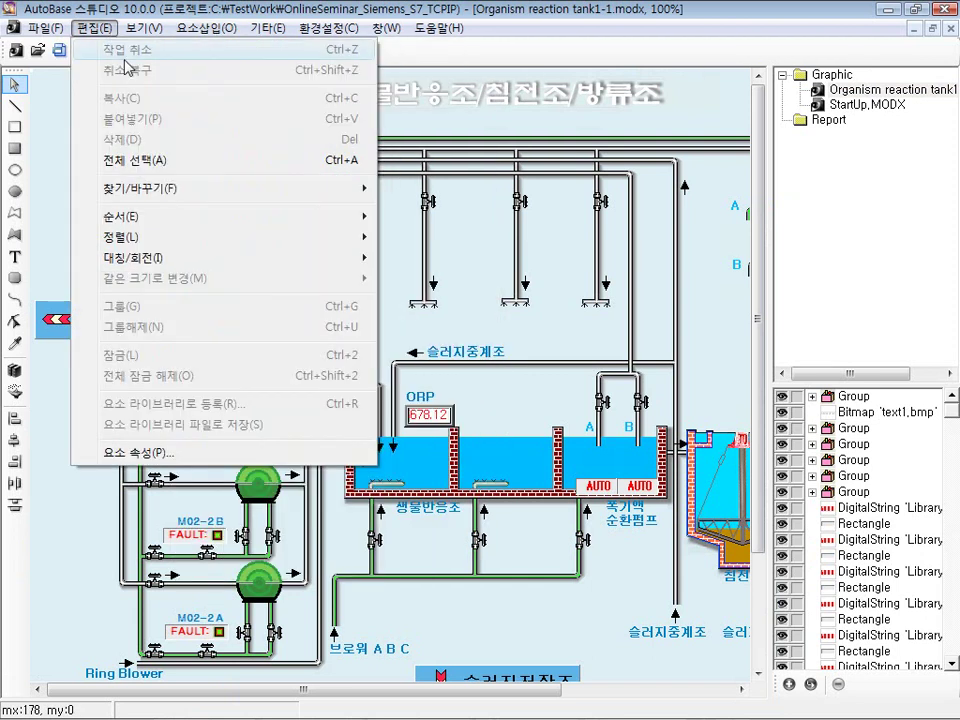
pyautogui.moveTo(229, 197)
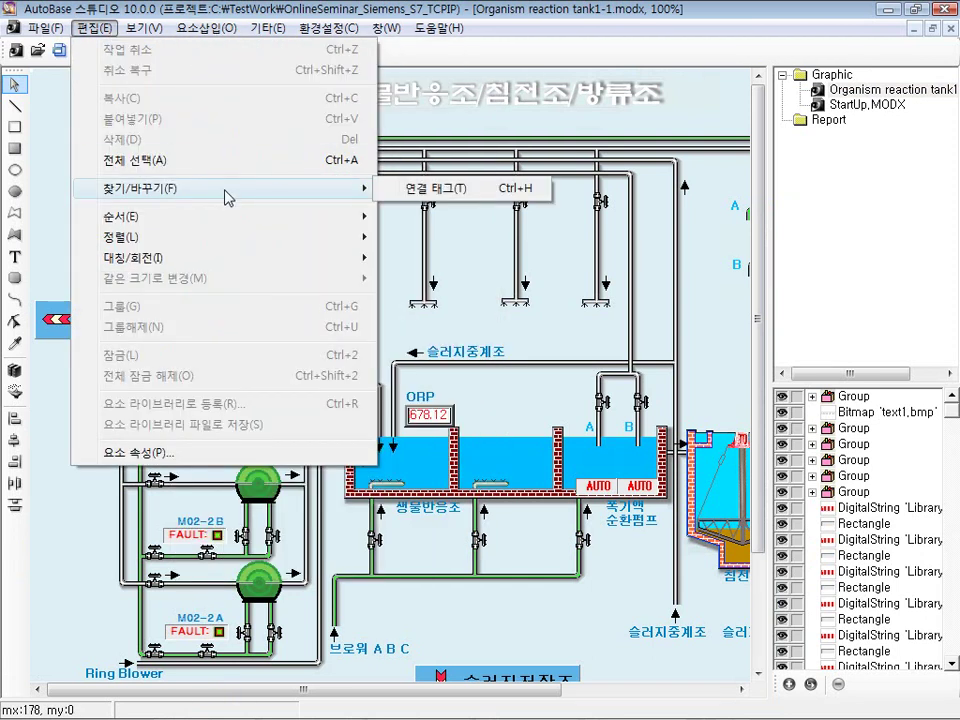
pyautogui.moveTo(210, 228)
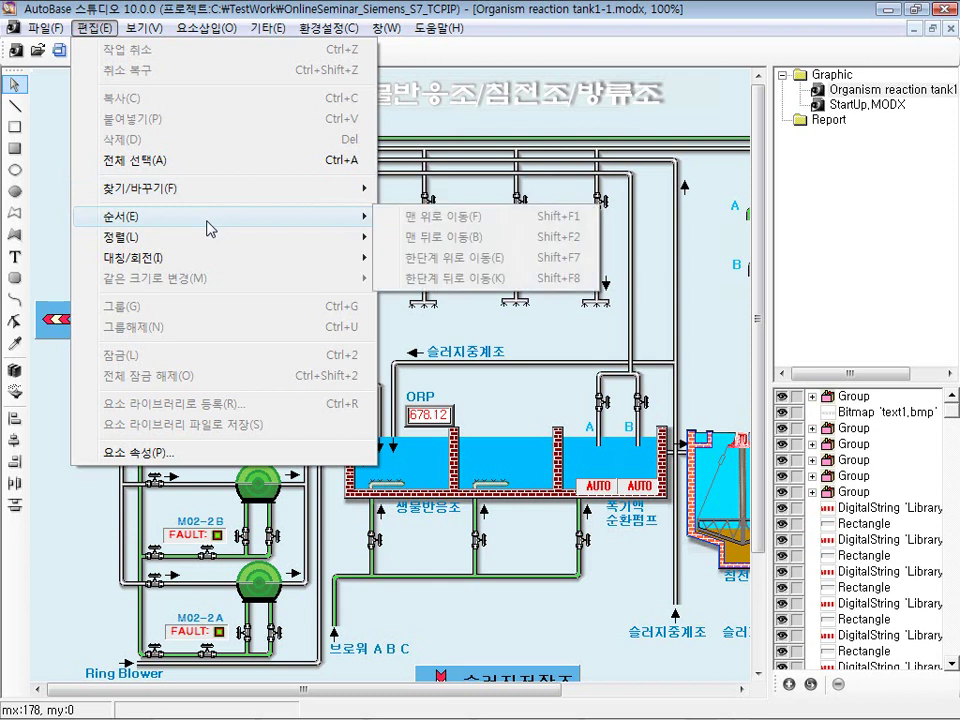
pyautogui.moveTo(205, 28)
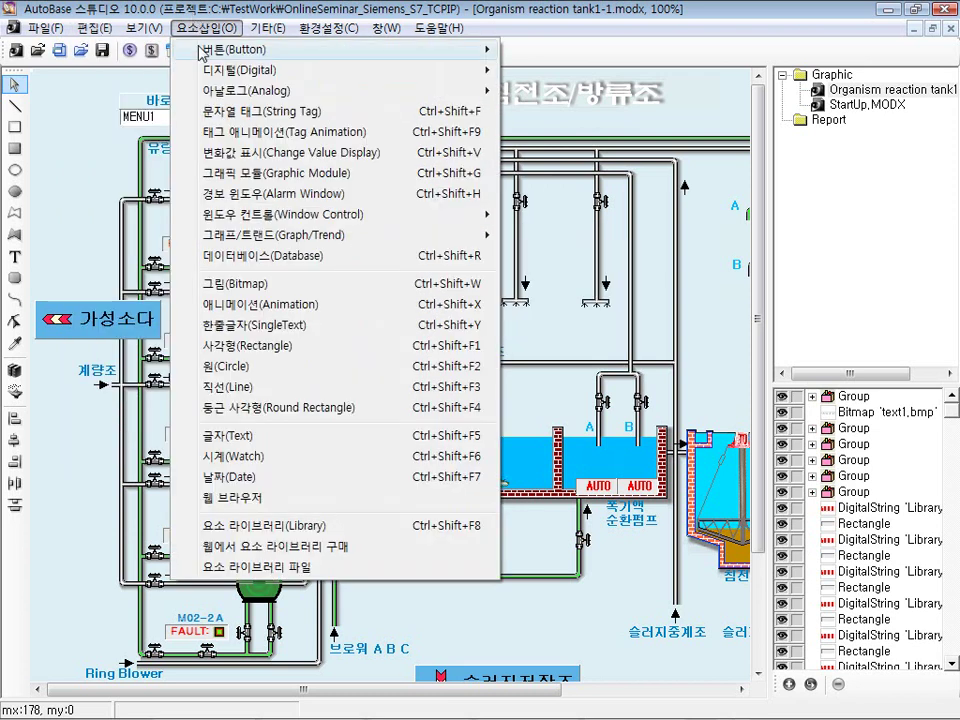
pyautogui.click(48, 148)
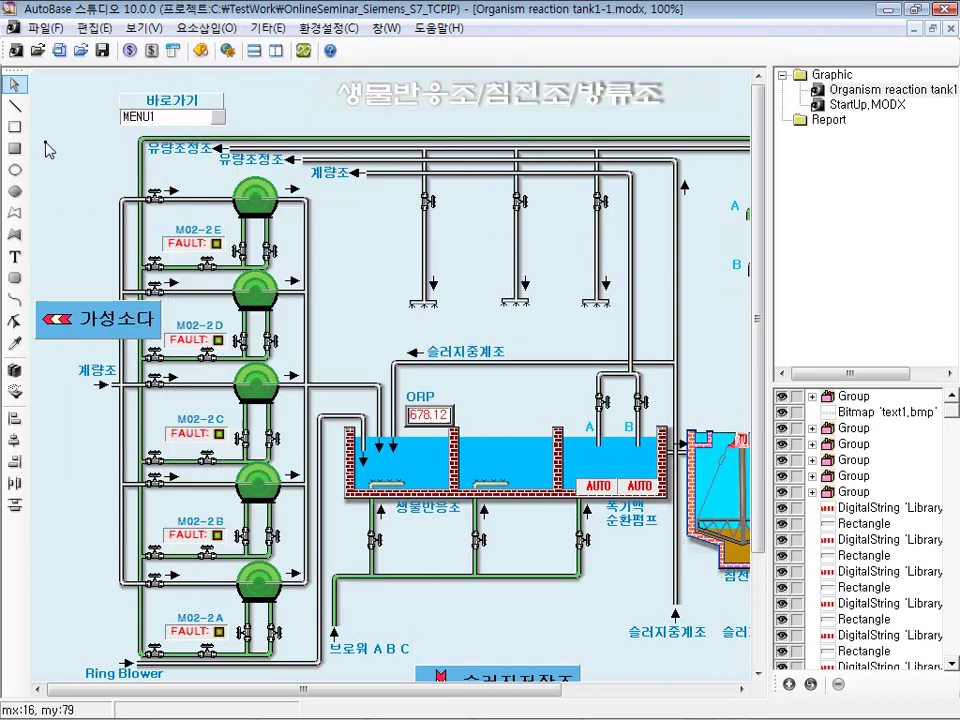
# - Return to StartUp.MODX, examine the horizontal pipe bitmap's extended functions and class rotation setting, and cancel its properties
pyautogui.doubleClick(835, 105)
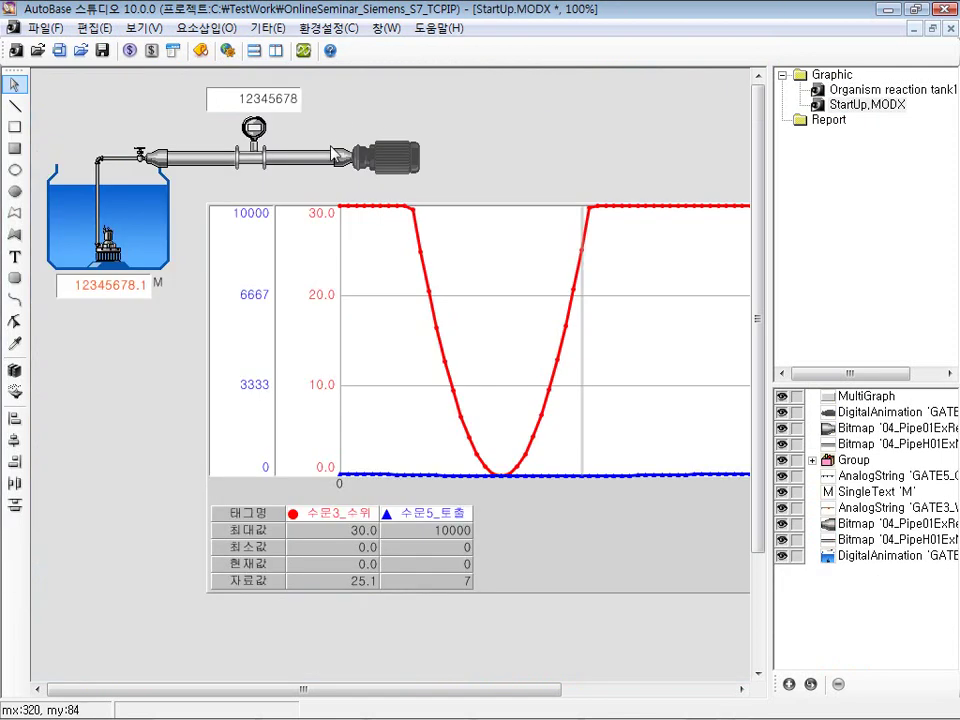
pyautogui.click(303, 155)
pyautogui.doubleClick(303, 155)
pyautogui.click(176, 85)
pyautogui.click(127, 106)
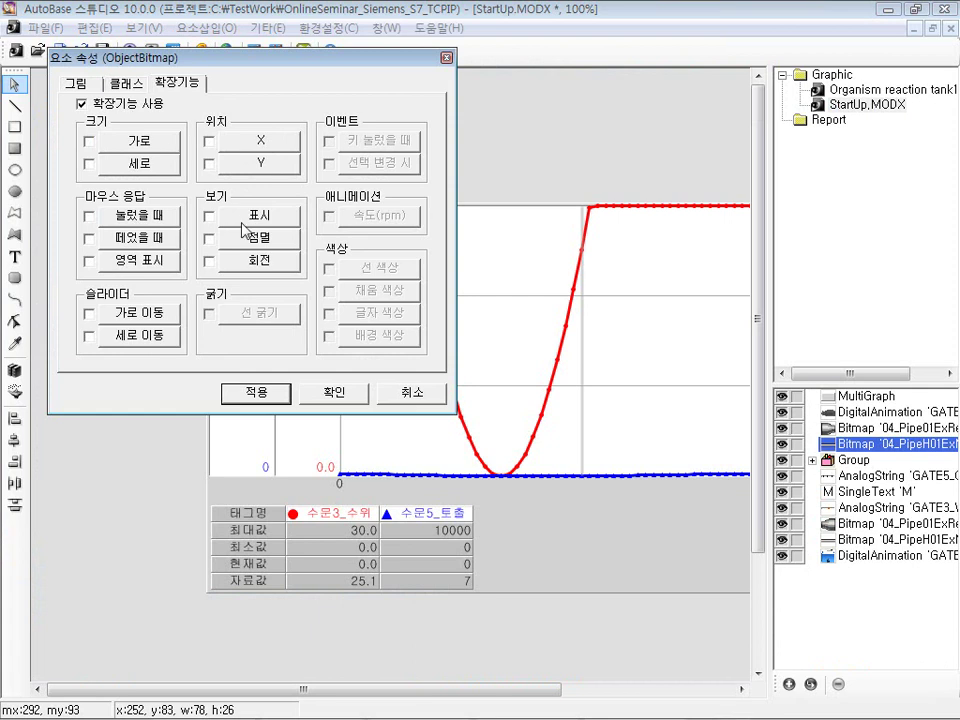
pyautogui.click(125, 83)
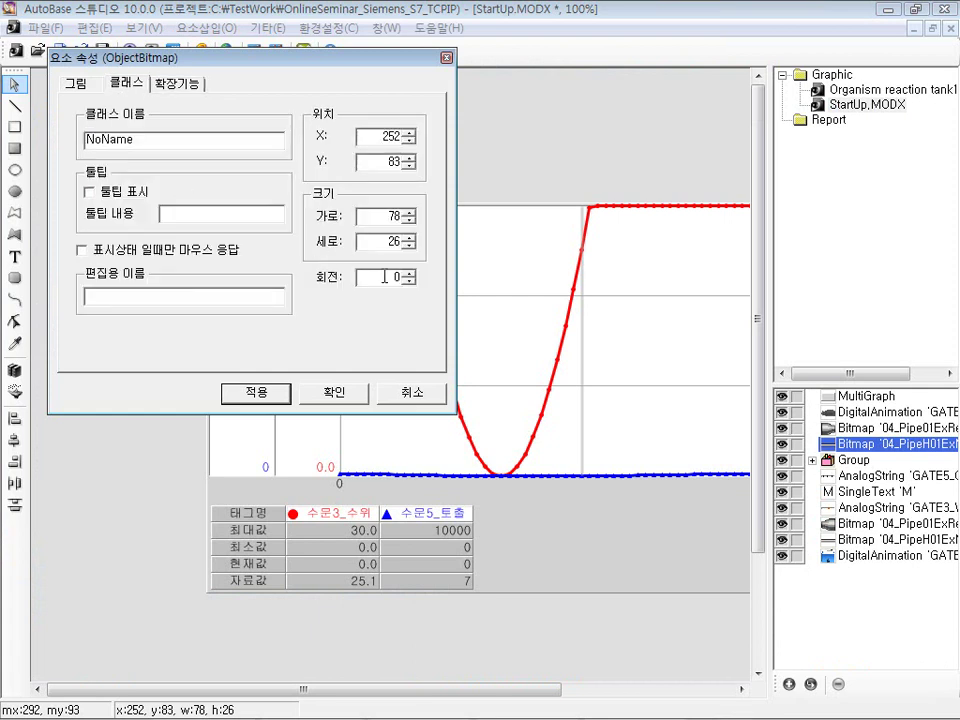
pyautogui.click(410, 390)
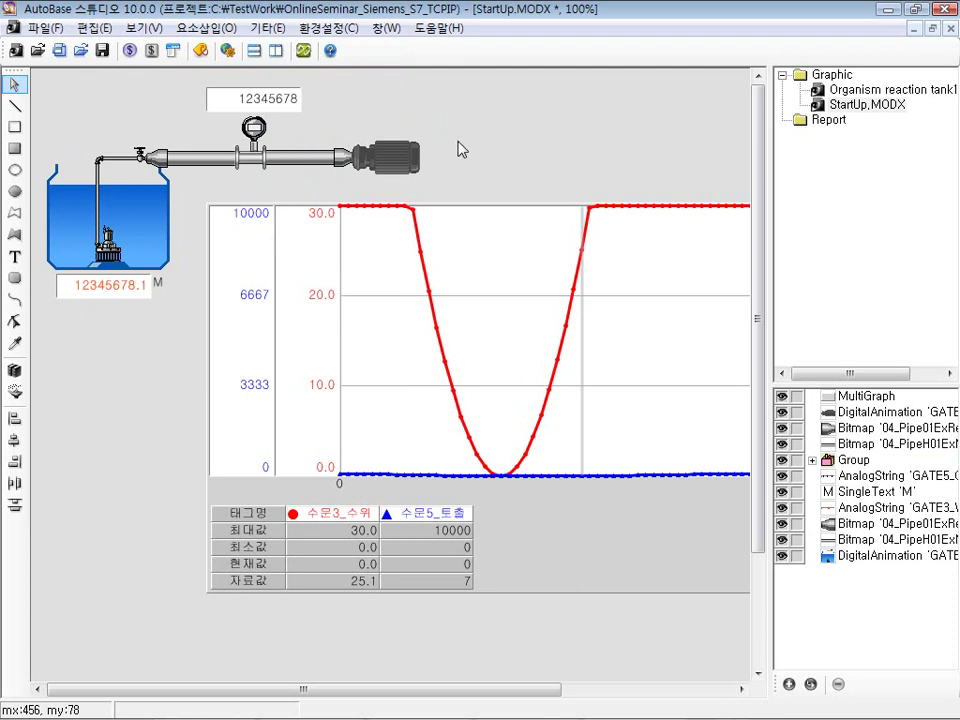
# - Delete the Organism reaction tank1-1.modx graphic from the project and confirm the deletion
pyautogui.click(865, 89)
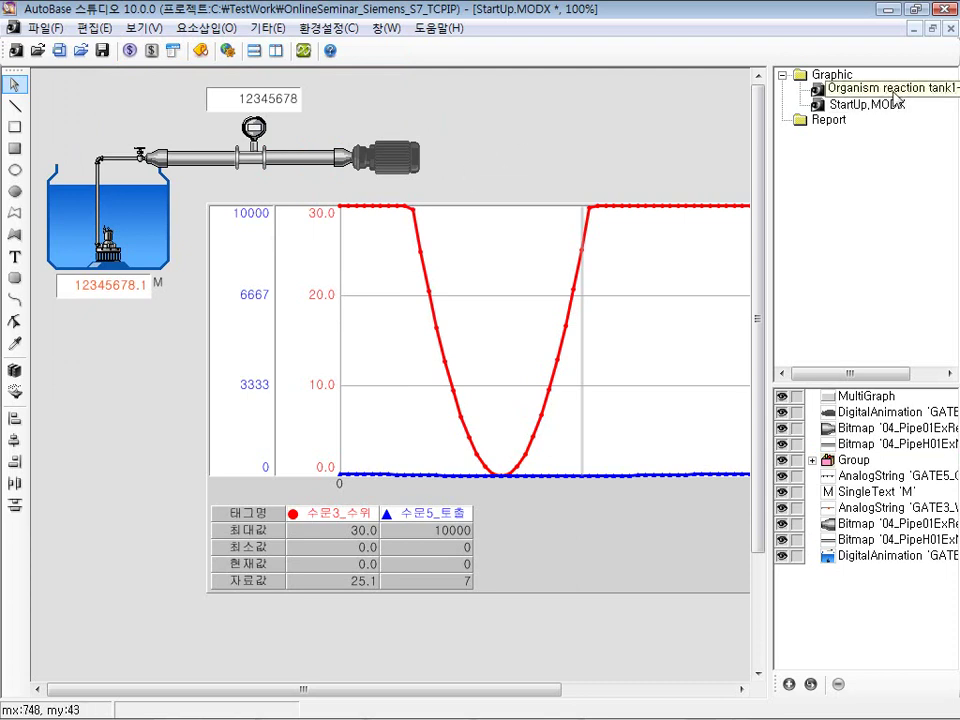
pyautogui.rightClick(880, 90)
pyautogui.click(765, 167)
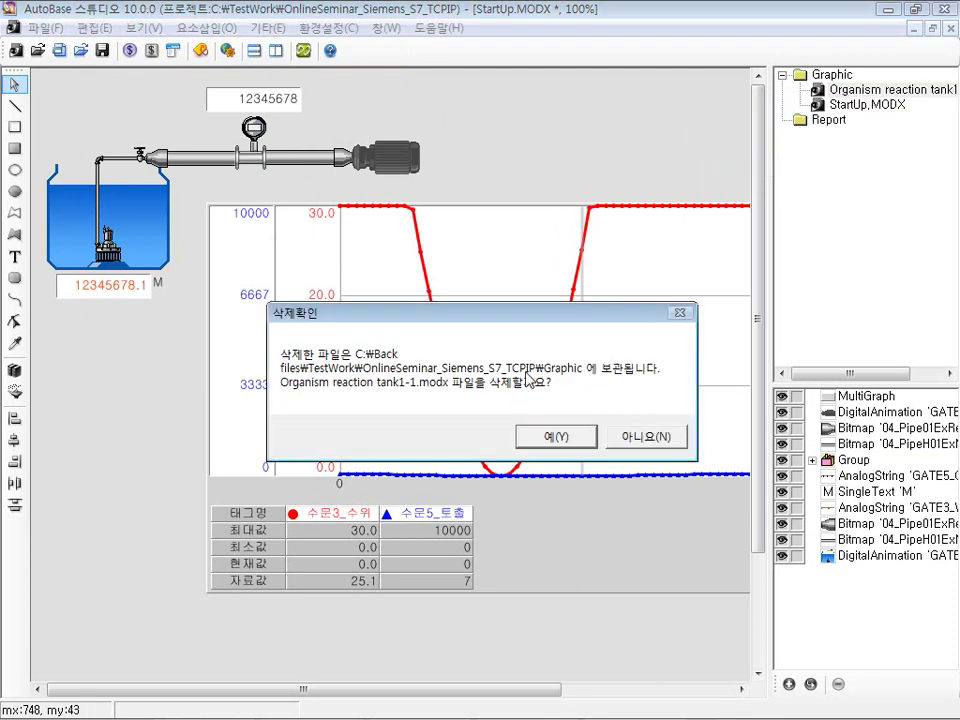
pyautogui.click(439, 376)
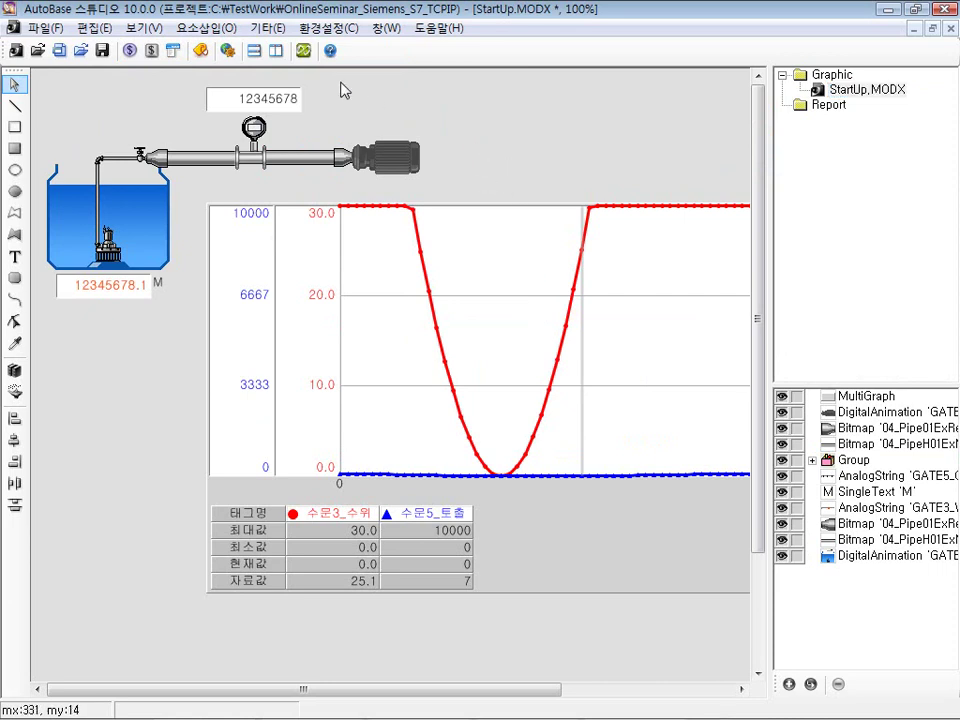
# - Launch the monitoring runtime, saving StartUp.MODX on the way and acknowledging the missing KeyLock notice
pyautogui.click(309, 52)
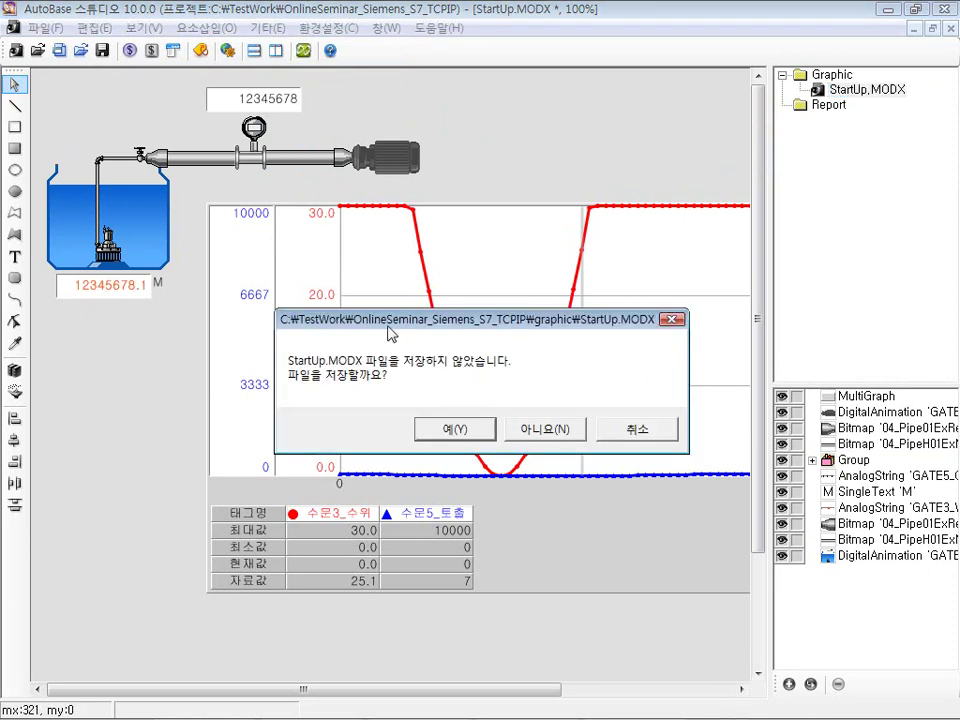
pyautogui.click(448, 433)
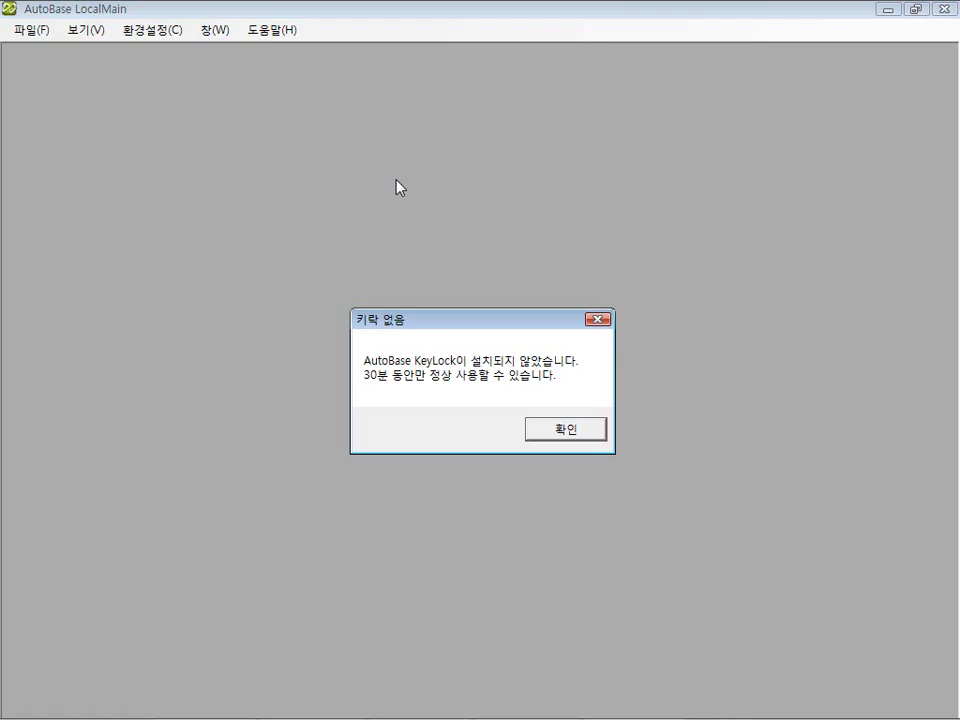
pyautogui.click(533, 428)
# - Set the gate 3 water level output GATE3_WATER_LEVEL_SET to 18.0 from the level display under the tank
pyautogui.click(96, 260)
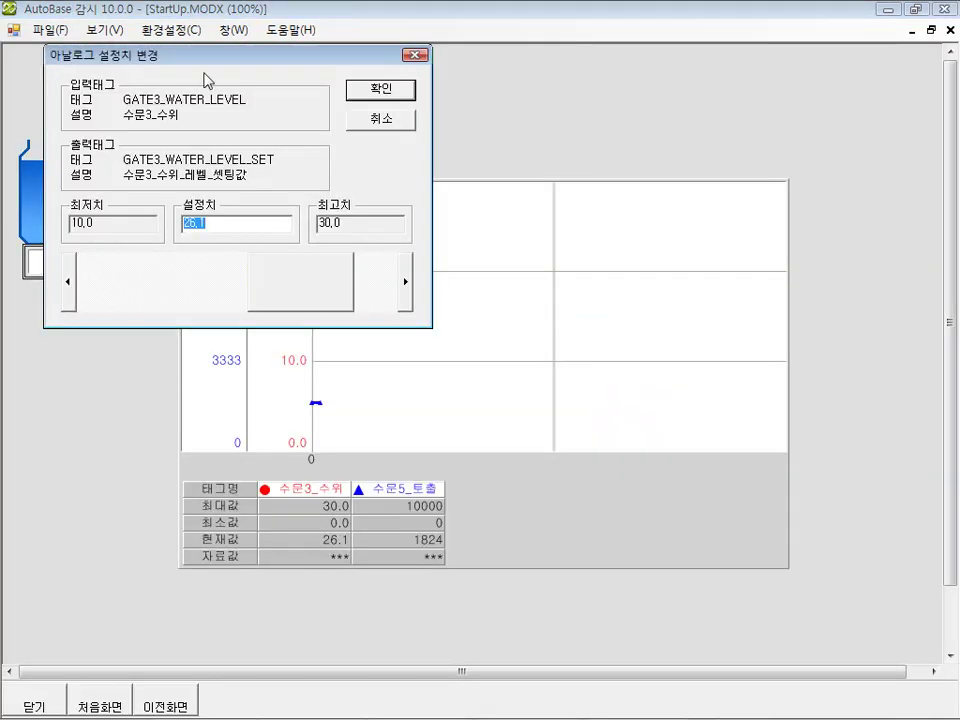
pyautogui.moveTo(204, 57); pyautogui.dragTo(493, 254)
pyautogui.moveTo(596, 497); pyautogui.dragTo(510, 489)
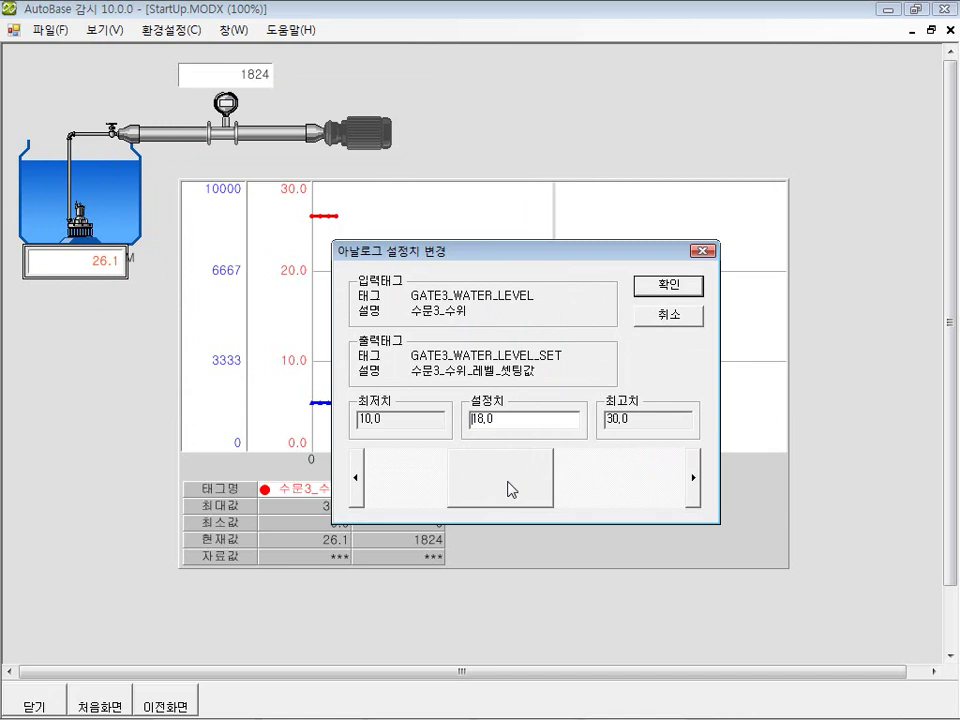
pyautogui.click(666, 287)
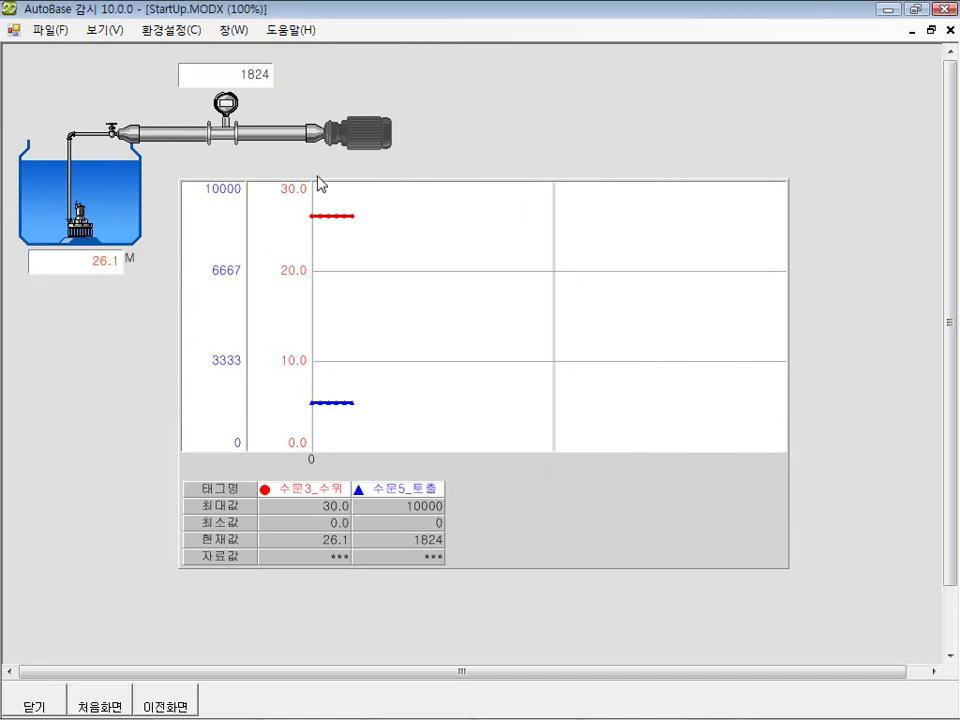